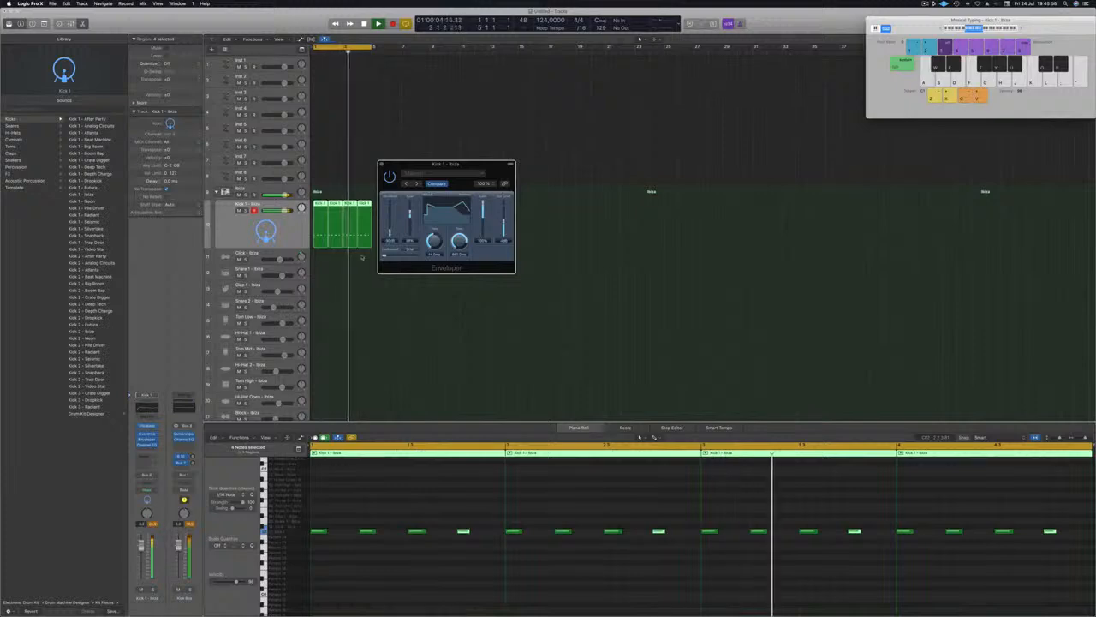
Adjust the threshold in the Kick 1 track's Enveloper and close the plug-in.
{"action": "left_click_drag", "start_coordinate": [391, 232], "coordinate": [391, 212]}
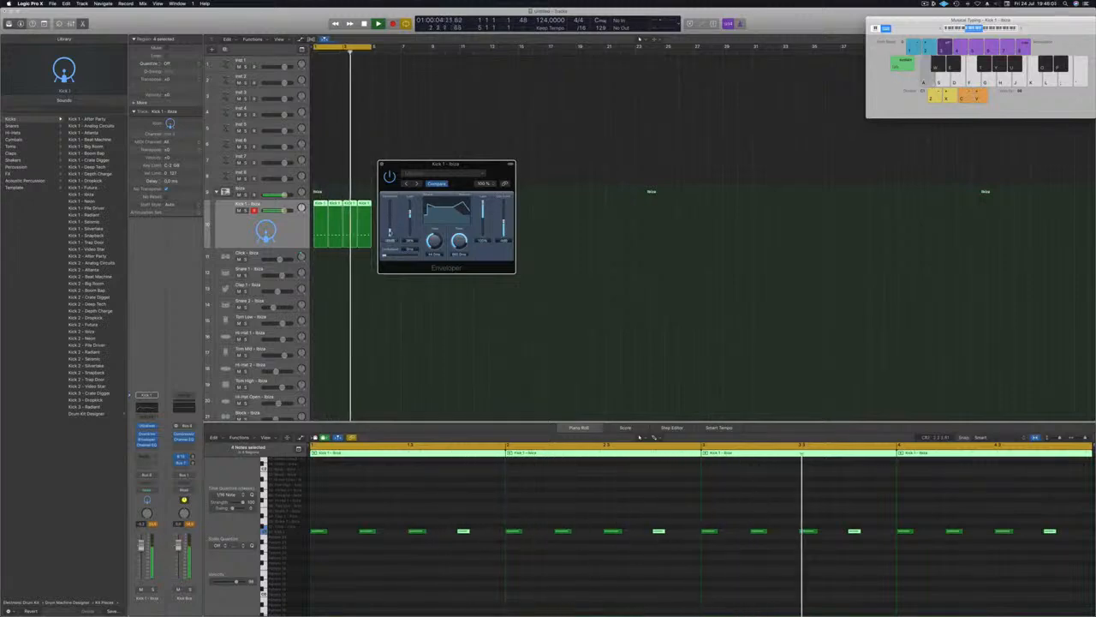
{"action": "left_click_drag", "start_coordinate": [482, 170], "coordinate": [467, 177]}
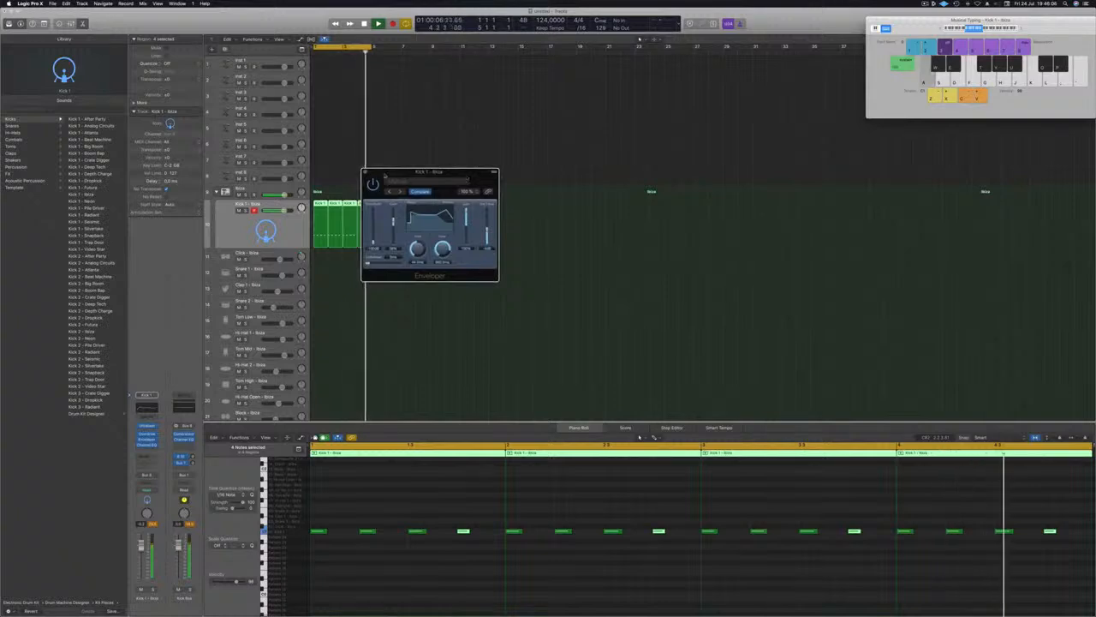
{"action": "key", "text": "super+w"}
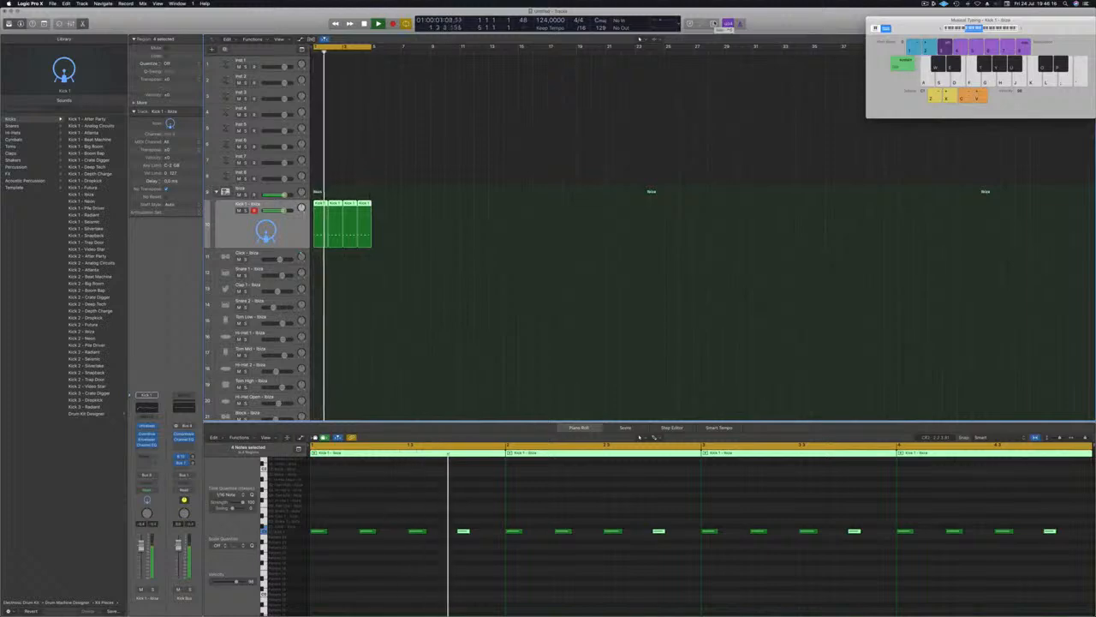
Repeat the four Kick 1 regions three more times, stop playback, and extend the cycle range to bar 17.
{"action": "left_click_drag", "start_coordinate": [412, 212], "coordinate": [332, 216]}
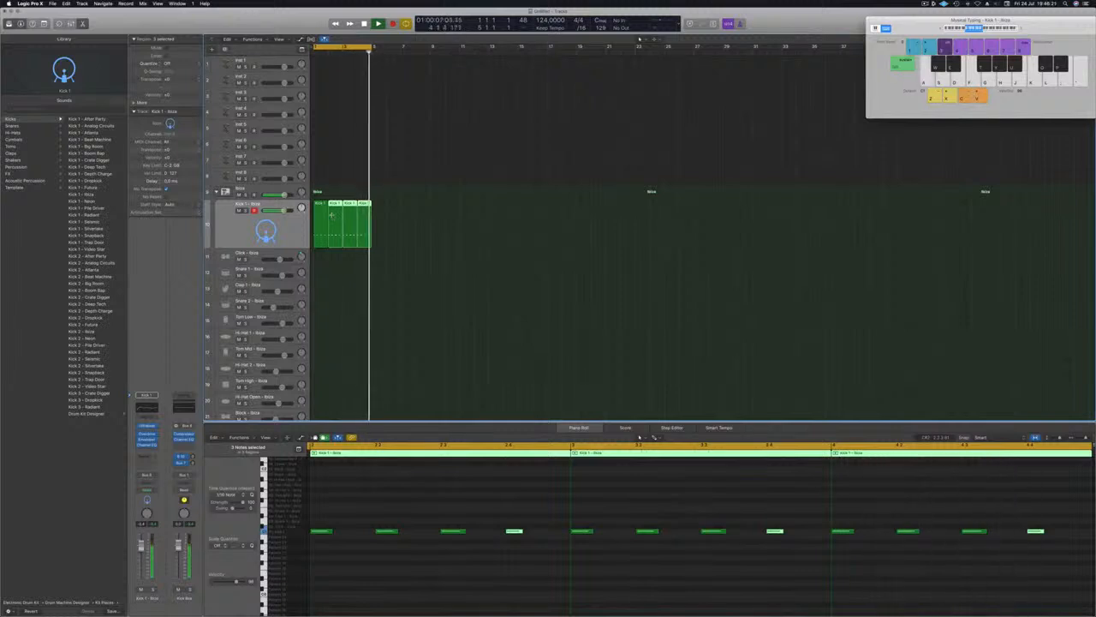
{"action": "key", "text": "super+r"}
{"action": "key", "text": "super+r"}
{"action": "key", "text": "super+r"}
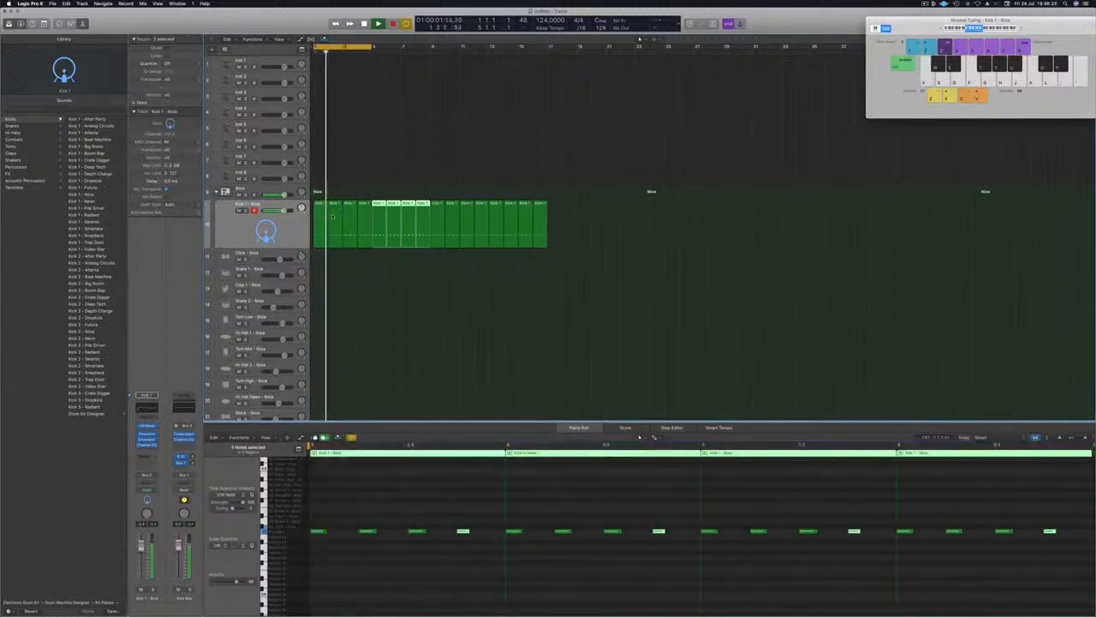
{"action": "key", "text": "space"}
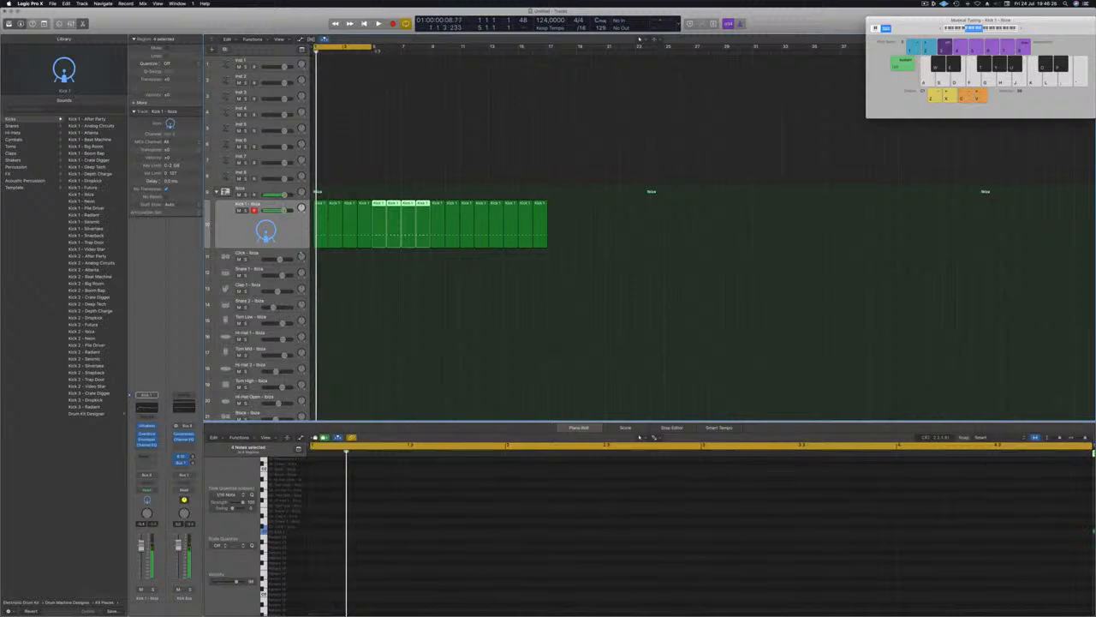
{"action": "left_click_drag", "start_coordinate": [372, 48], "coordinate": [538, 69]}
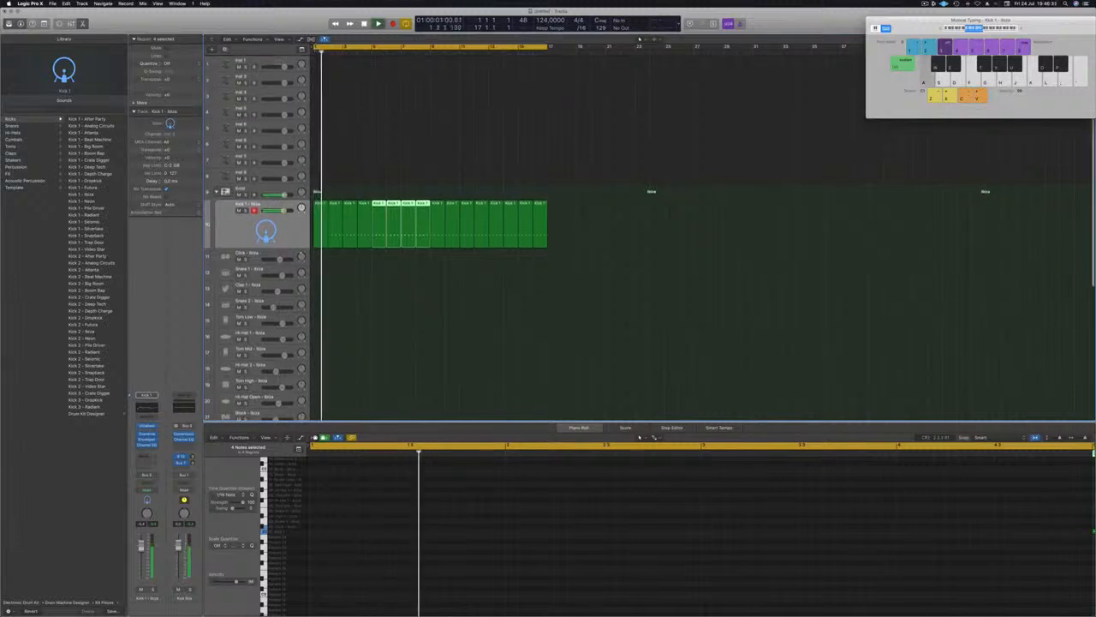
Copy the first kick region onto the Hi-Hat 1 track at bar 1 and stop playback.
{"action": "left_click", "coordinate": [268, 64]}
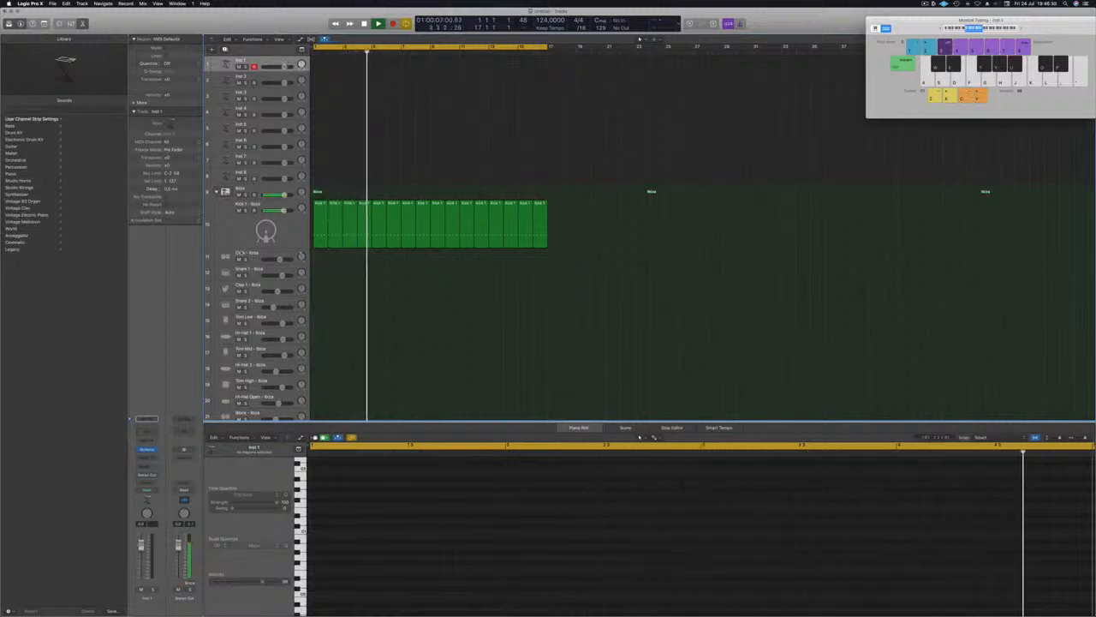
{"action": "scroll", "coordinate": [350, 317], "scroll_direction": "down", "scroll_amount": 1}
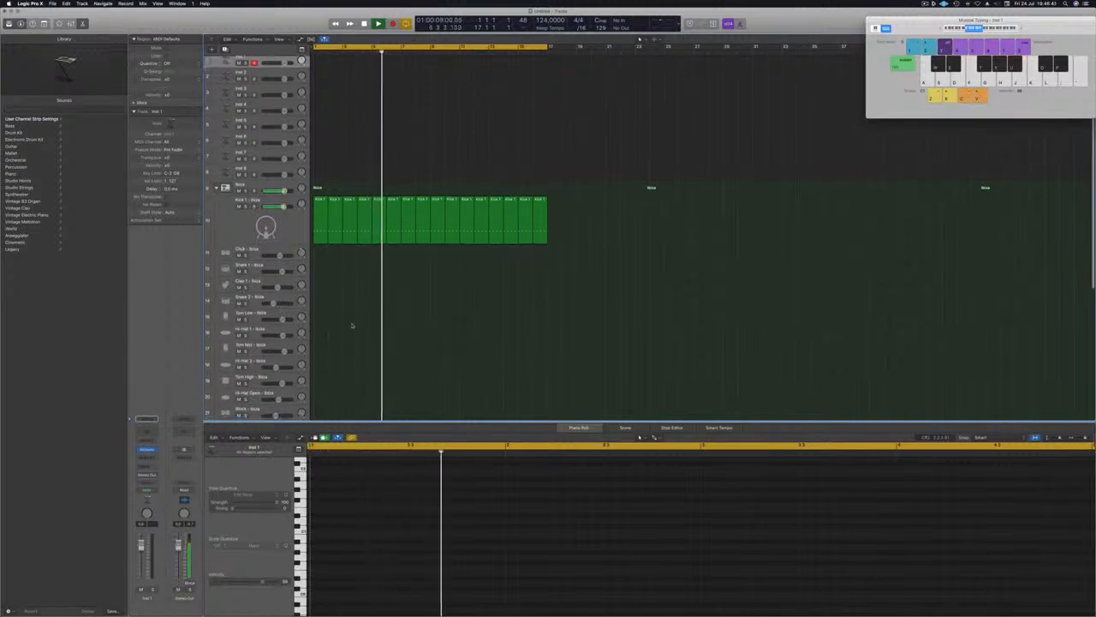
{"action": "left_click_drag", "start_coordinate": [328, 214], "coordinate": [324, 333]}
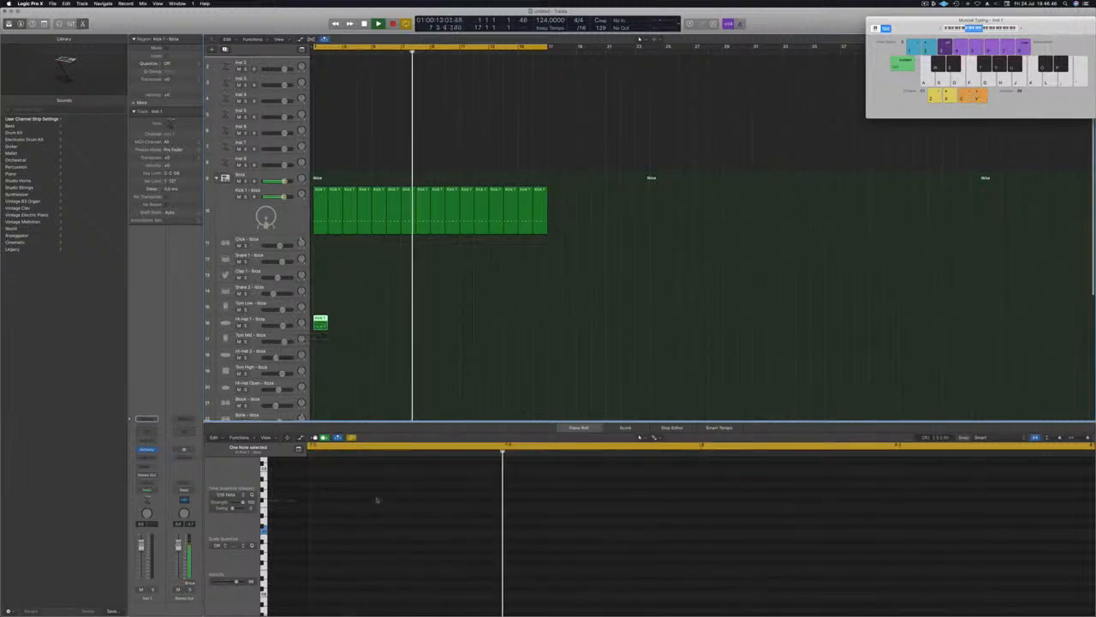
{"action": "key", "text": "space"}
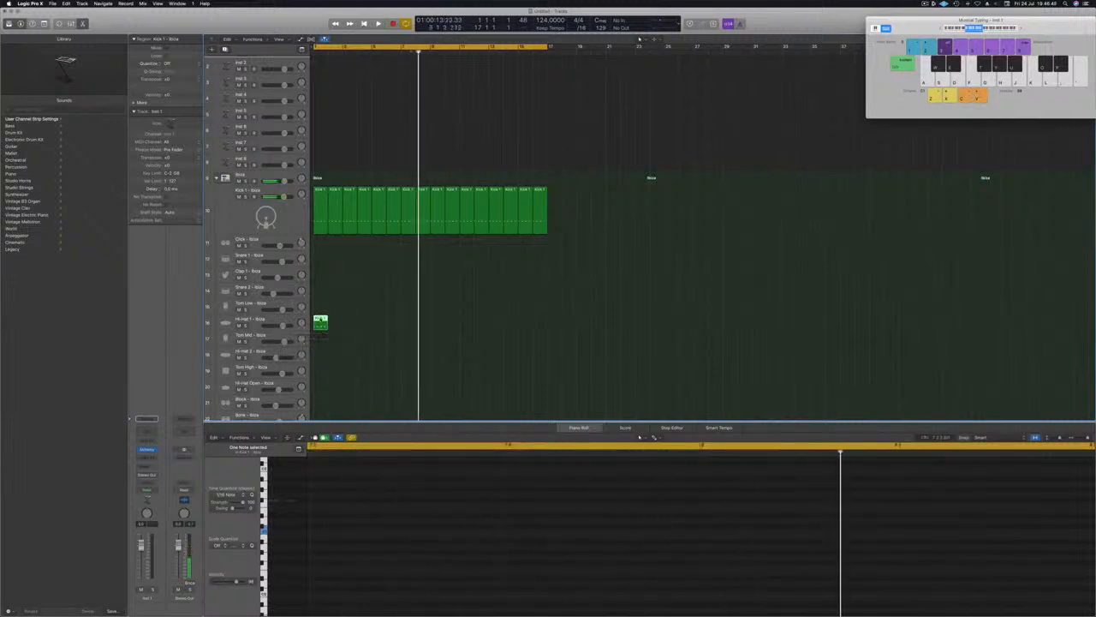
Transpose all four notes in the copied region up to the Hi-Hat 1 pitch.
{"action": "key", "text": "e"}
{"action": "key", "text": "e"}
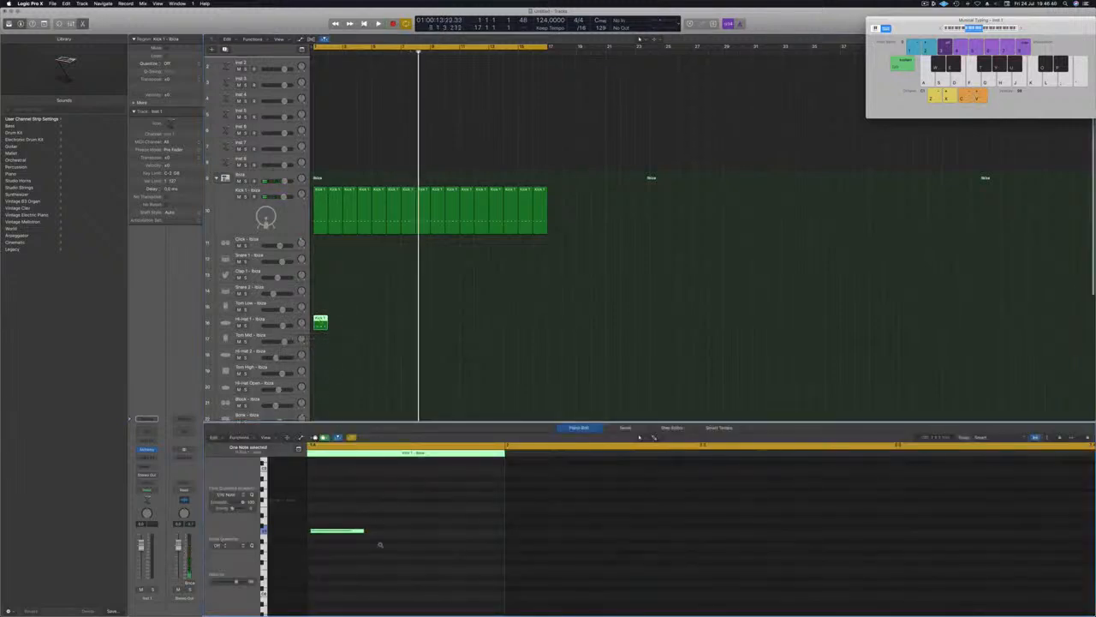
{"action": "scroll", "coordinate": [380, 545], "scroll_direction": "left", "scroll_amount": 5}
{"action": "scroll", "coordinate": [377, 545], "scroll_direction": "left", "scroll_amount": 3}
{"action": "left_click_drag", "start_coordinate": [328, 513], "coordinate": [524, 570]}
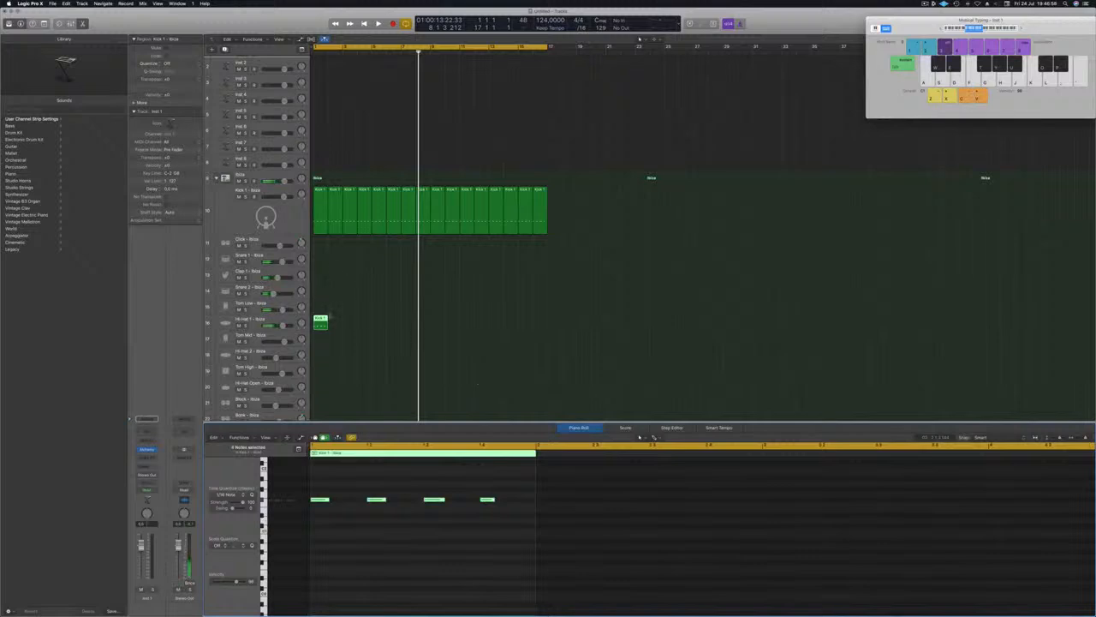
Repeat the hi-hat region up to bar 17 and play the beat from the start with the Hi-Hat 1 track selected.
{"action": "left_click_drag", "start_coordinate": [320, 322], "coordinate": [438, 326]}
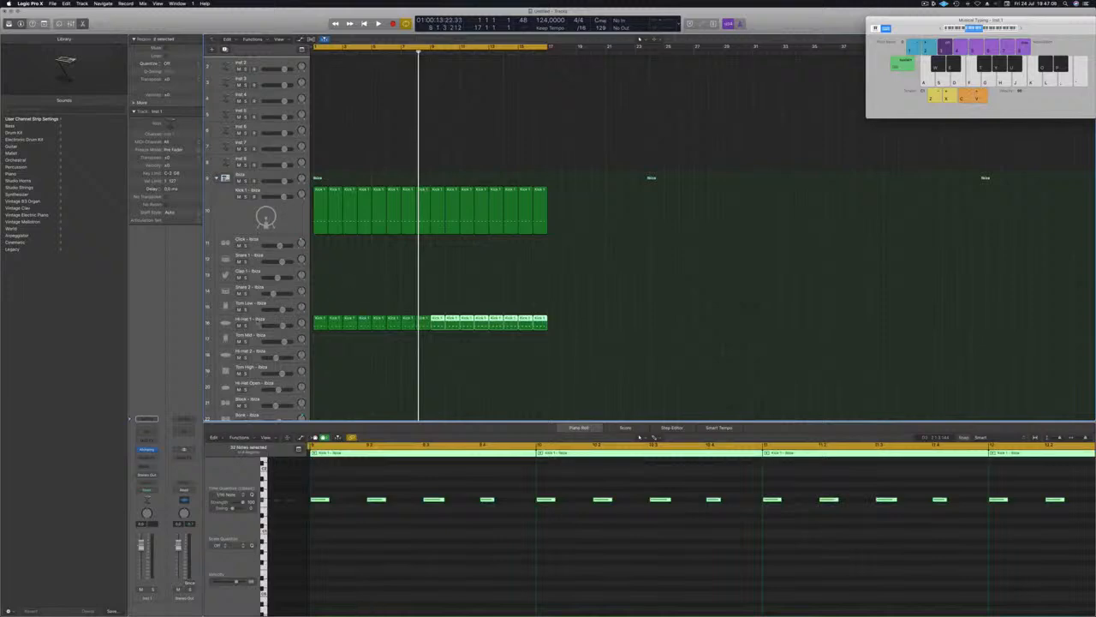
{"action": "left_click", "coordinate": [249, 322]}
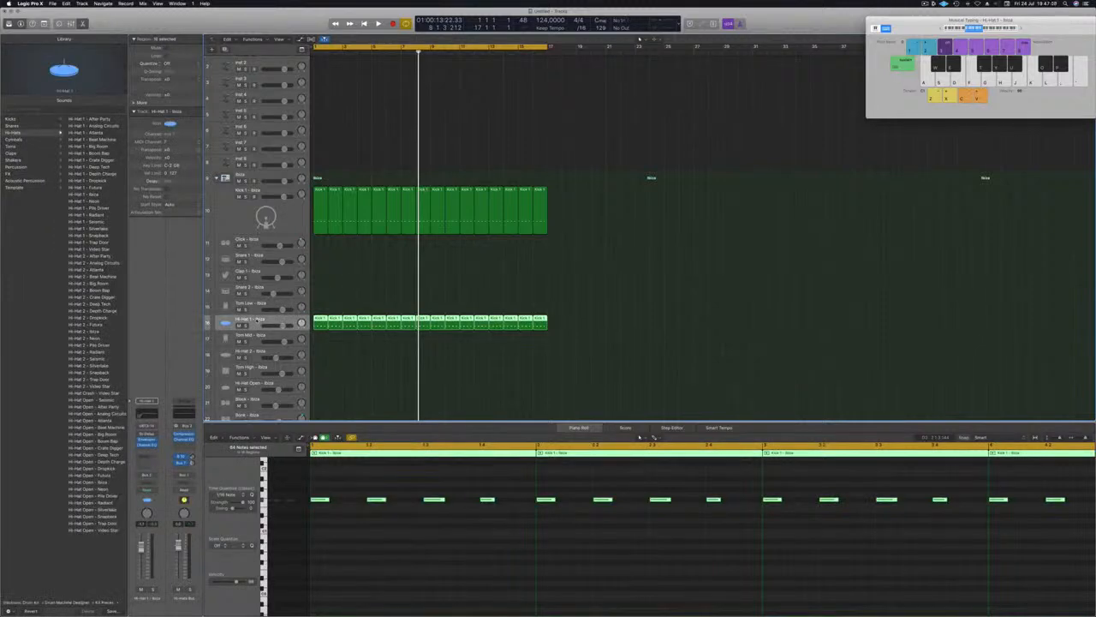
{"action": "left_click", "coordinate": [316, 294]}
{"action": "key", "text": "Return"}
{"action": "key", "text": "space"}
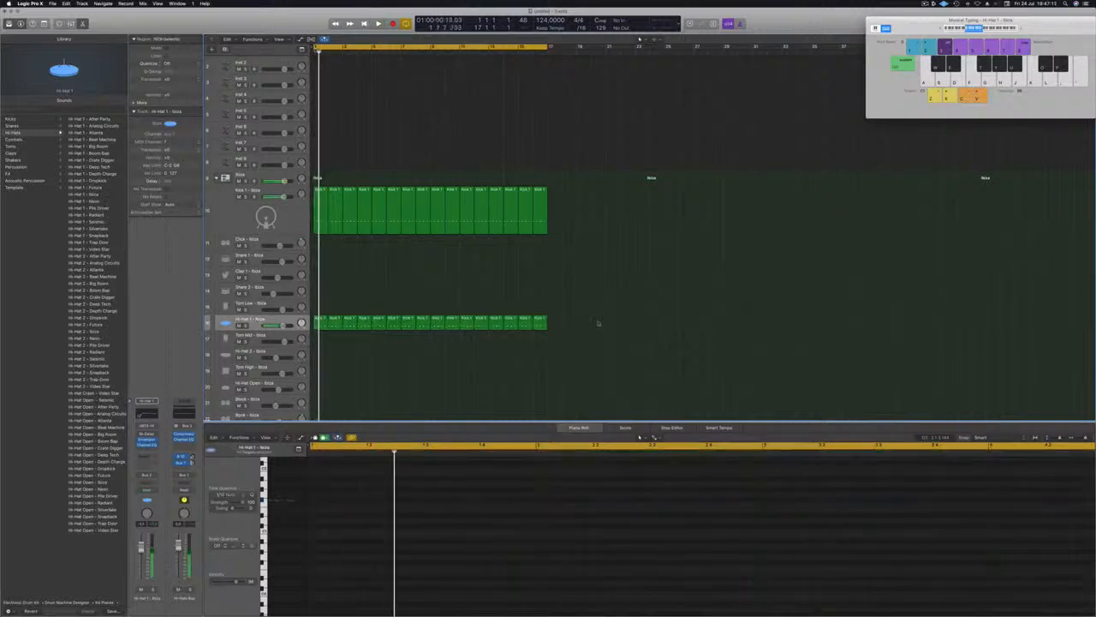
Shift the notes in all Hi-Hat 1 regions an eighth note later onto the off-beats.
{"action": "key", "text": "super+a"}
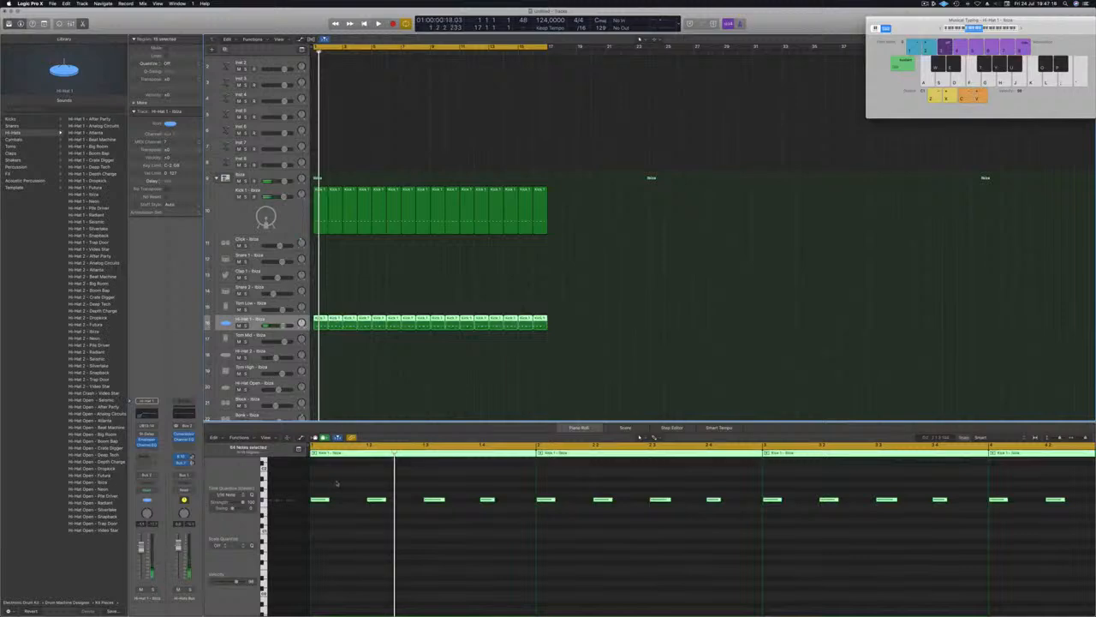
{"action": "left_click", "coordinate": [348, 509]}
{"action": "key", "text": "alt+Right"}
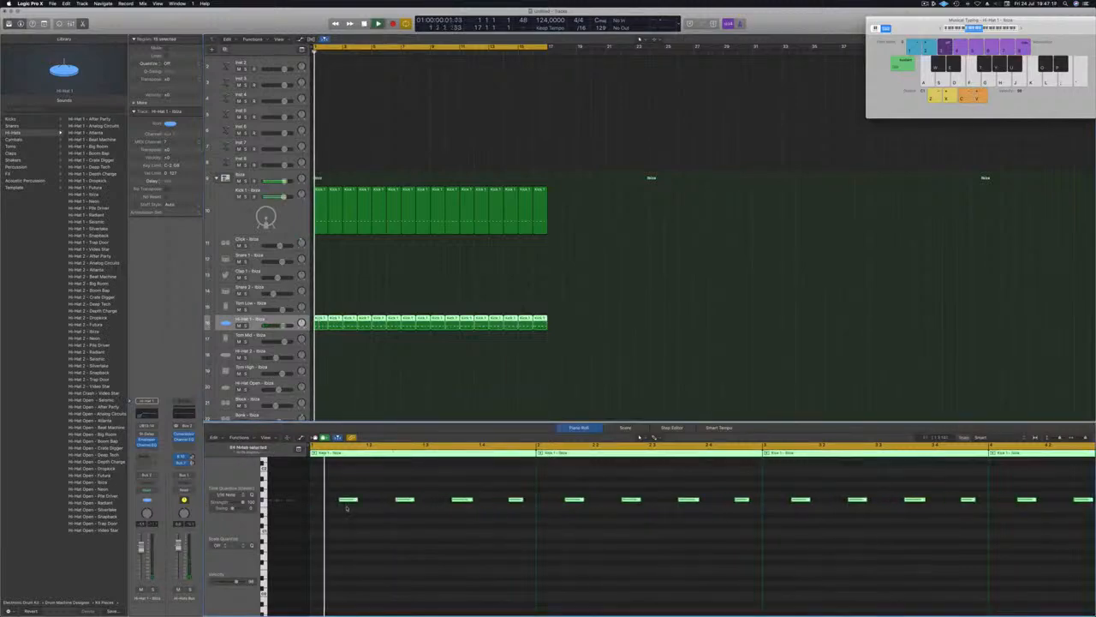
{"action": "key", "text": "Tab"}
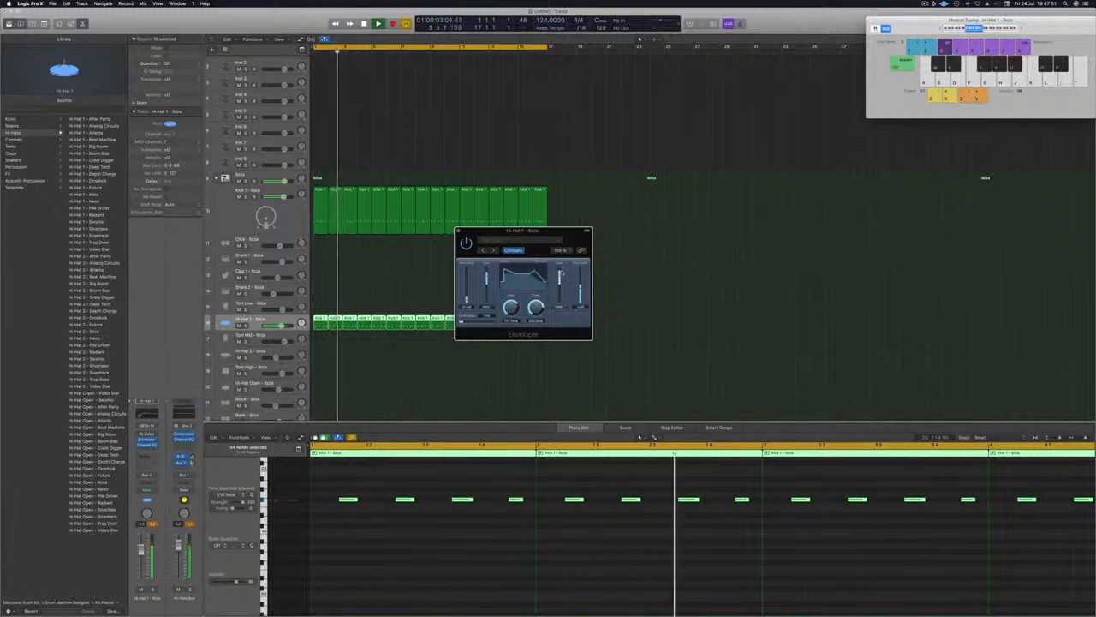
Reshape the hi-hat in Enveloper by lowering the attack and release gains, raising the output level and adjusting the attack time, closing the plug-in when done.
{"action": "left_click_drag", "start_coordinate": [562, 271], "coordinate": [558, 306]}
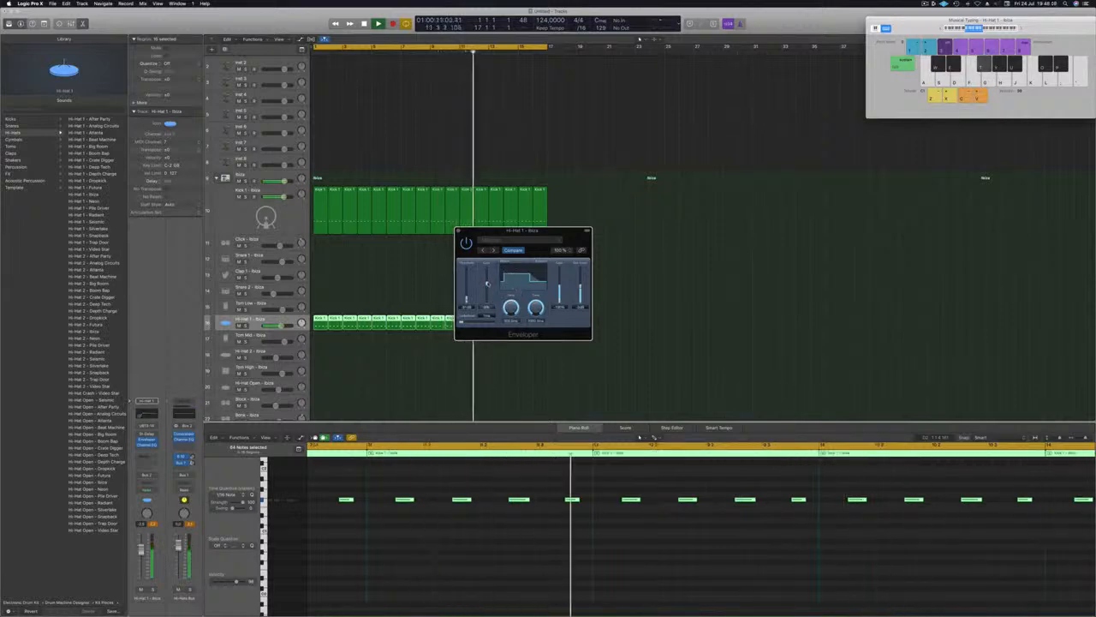
{"action": "left_click_drag", "start_coordinate": [488, 284], "coordinate": [487, 307]}
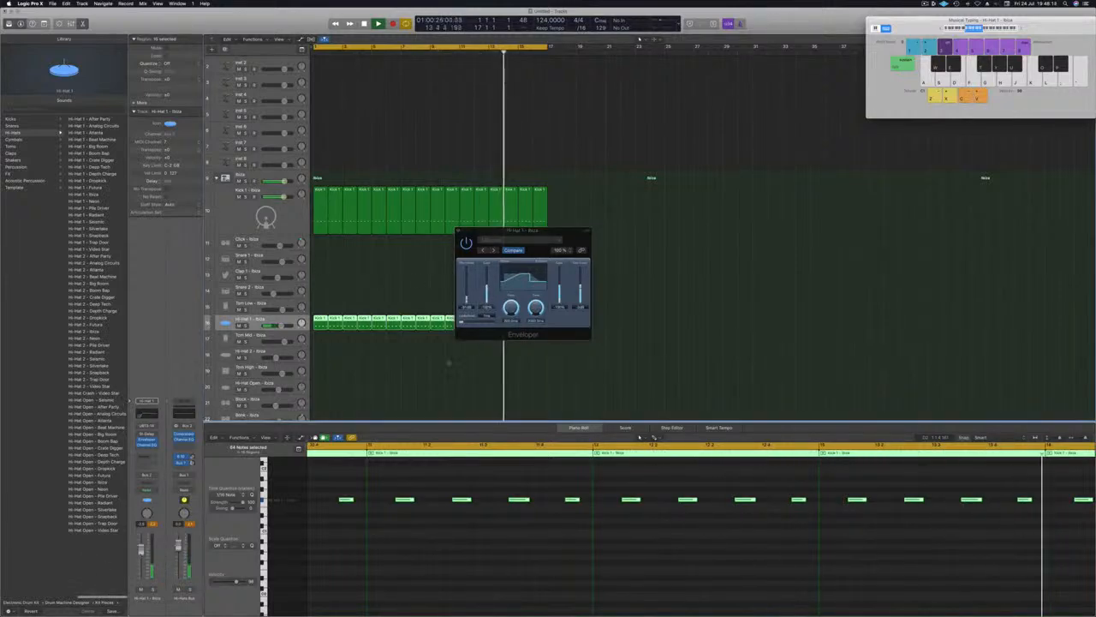
{"action": "left_click_drag", "start_coordinate": [580, 286], "coordinate": [582, 273]}
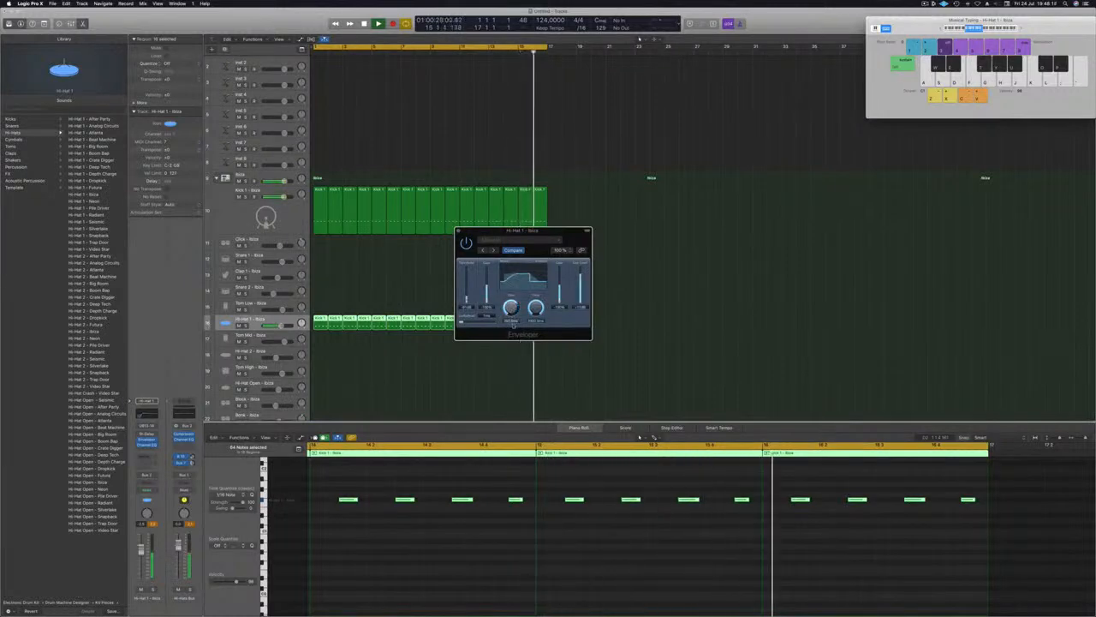
{"action": "left_click_drag", "start_coordinate": [514, 325], "coordinate": [512, 315]}
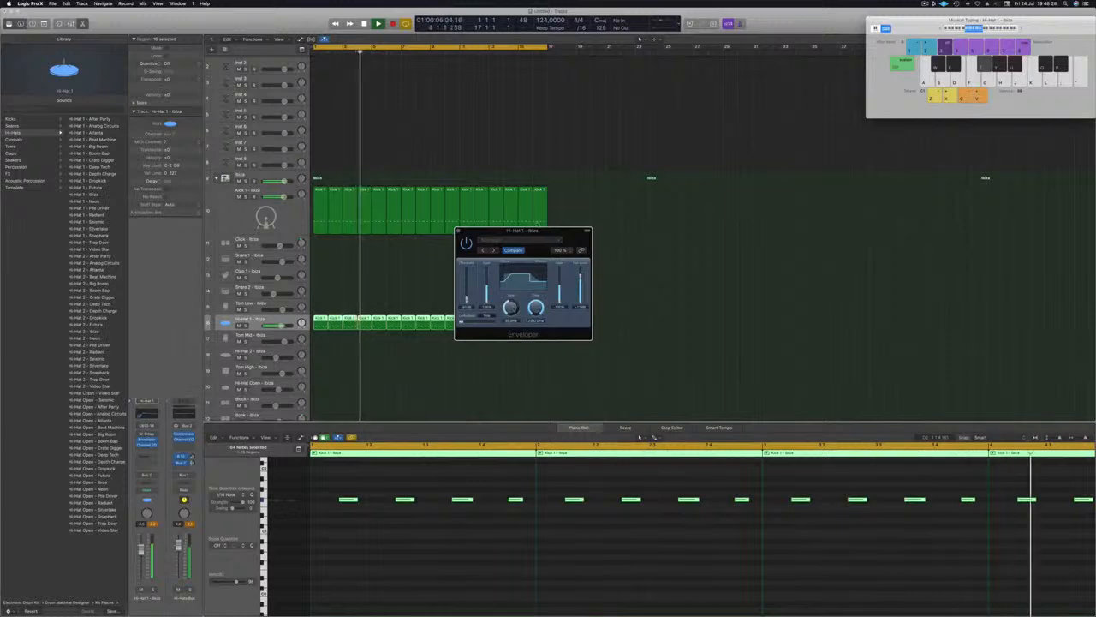
{"action": "left_click", "coordinate": [458, 231]}
Copy the first Hi-Hat 1 region onto the Tom Mid track at bar 1.
{"action": "scroll", "coordinate": [343, 275], "scroll_direction": "up", "scroll_amount": 1}
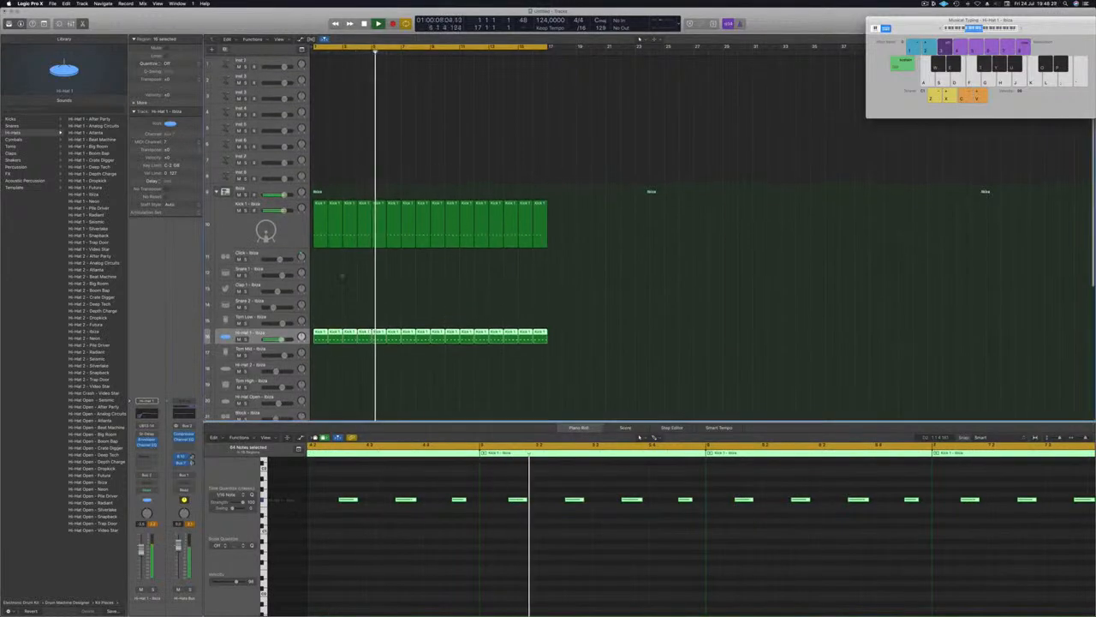
{"action": "scroll", "coordinate": [342, 275], "scroll_direction": "down", "scroll_amount": 3}
{"action": "left_click", "coordinate": [352, 361]}
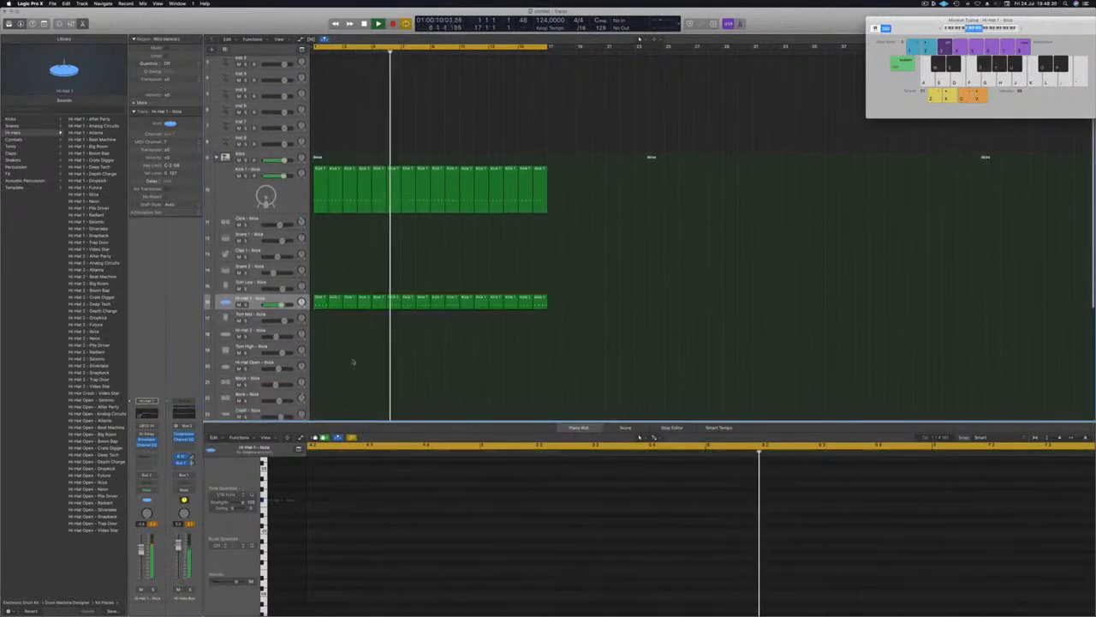
{"action": "left_click", "coordinate": [320, 300]}
{"action": "left_click_drag", "start_coordinate": [318, 322], "coordinate": [319, 319]}
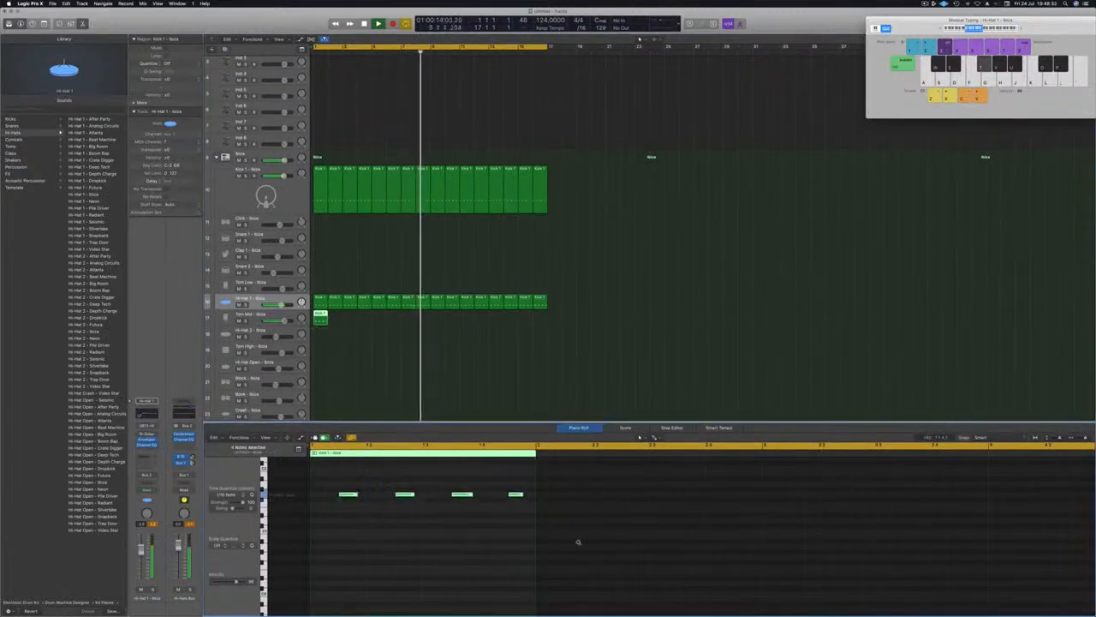
Delete the first two notes of the Tom Mid region and place the remaining two on the off-beats of beats 3 and 4.
{"action": "key", "text": "alt+Left"}
{"action": "key", "text": "space"}
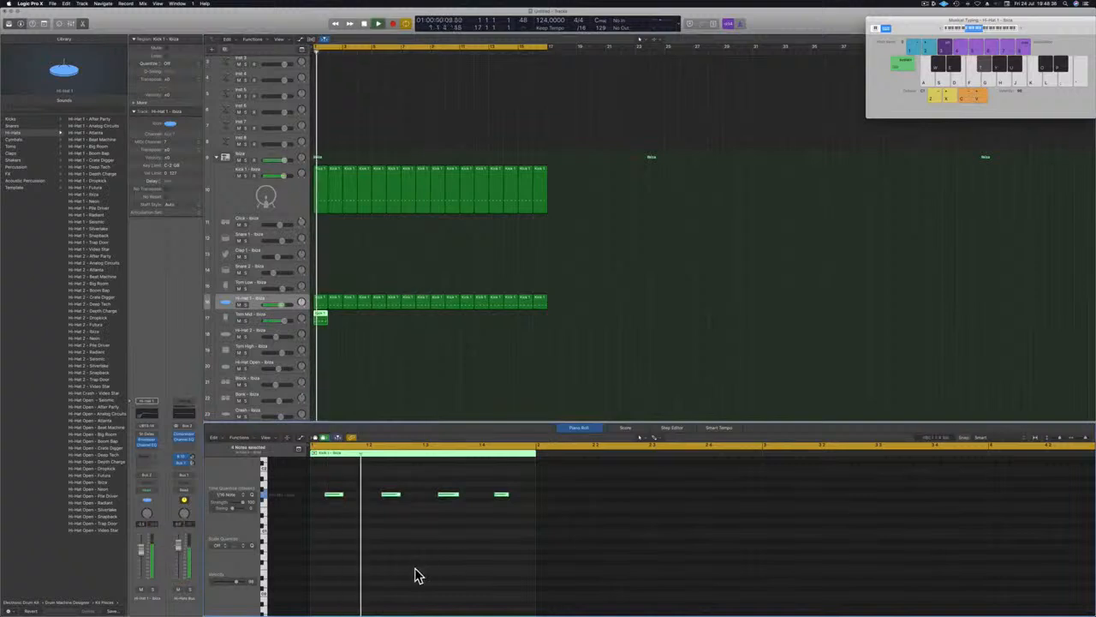
{"action": "key", "text": "space"}
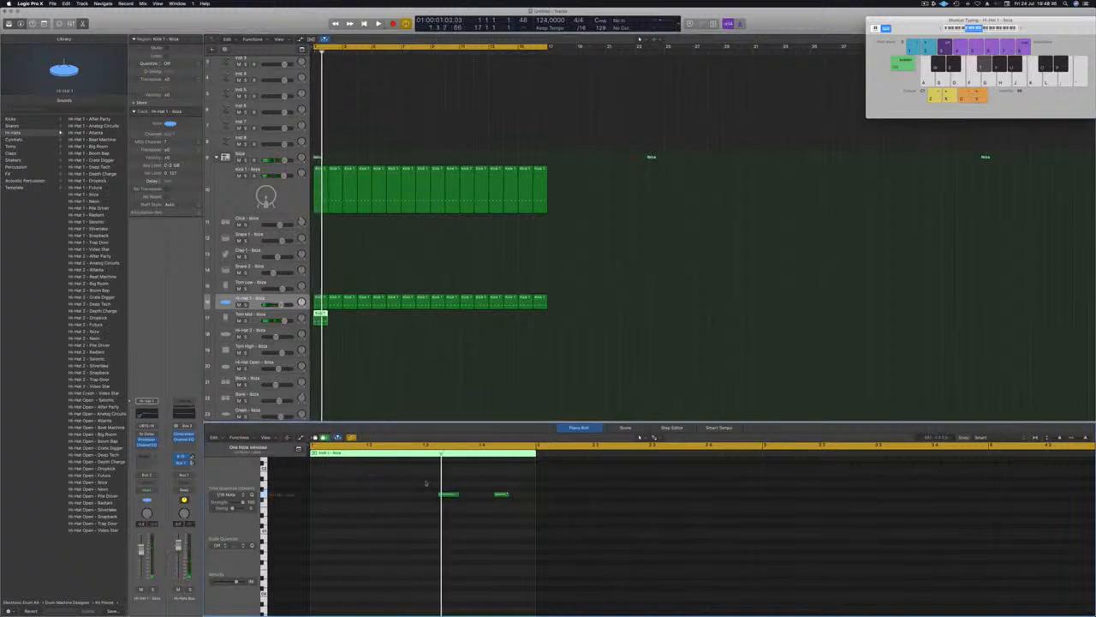
{"action": "left_click_drag", "start_coordinate": [426, 483], "coordinate": [582, 516]}
{"action": "key", "text": "space"}
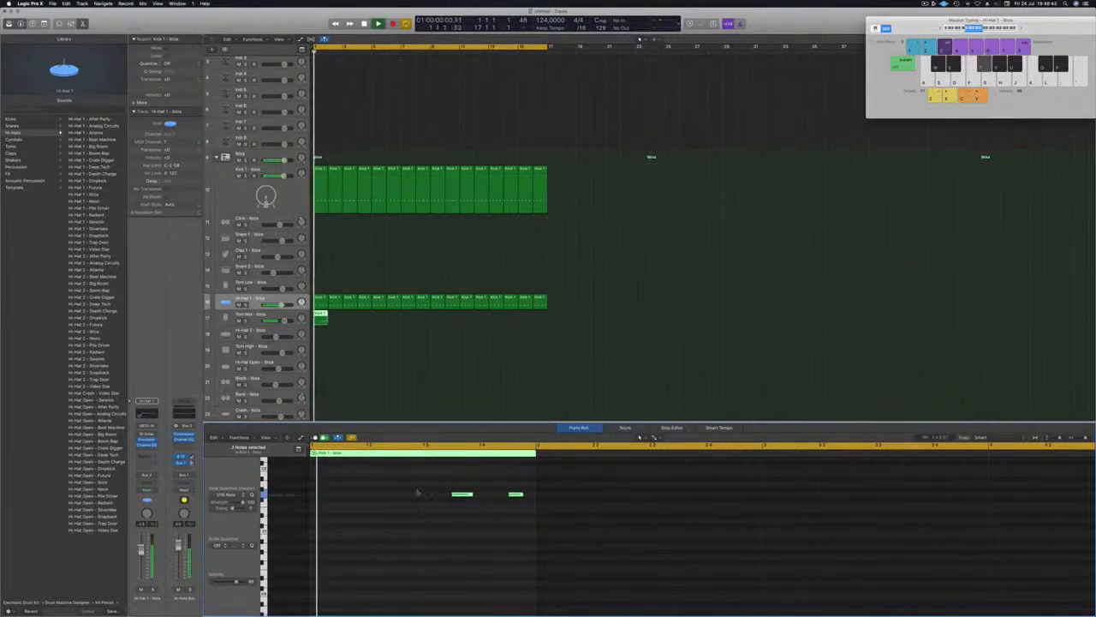
Move the two Tom Mid notes to 1.1.3 and 1.2.2, and repeat the region up to bar 17.
{"action": "key", "text": "Down"}
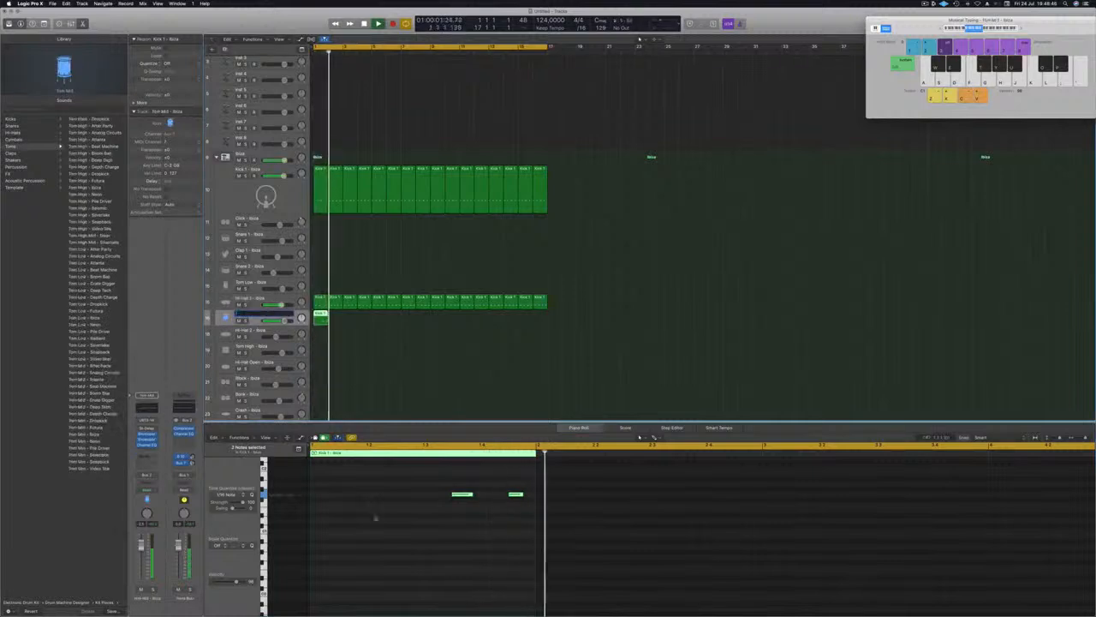
{"action": "left_click", "coordinate": [554, 516]}
{"action": "left_click_drag", "start_coordinate": [462, 494], "coordinate": [352, 494]}
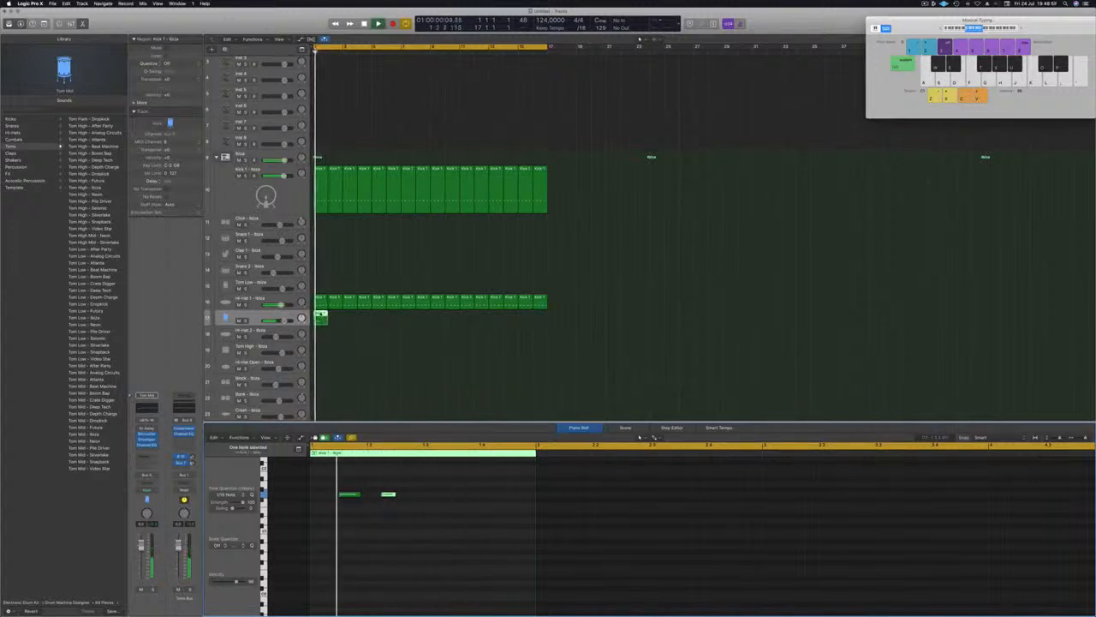
{"action": "left_click_drag", "start_coordinate": [323, 319], "coordinate": [434, 323]}
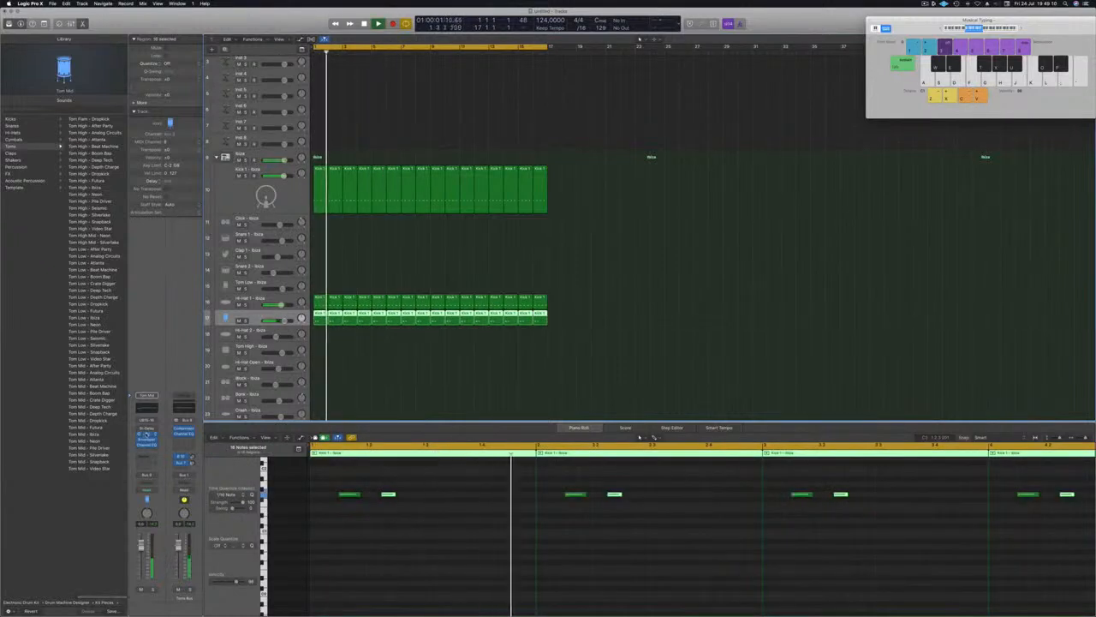
Set the Tom Mid track's Bitcrusher to 24 bit resolution and 1x downsampling.
{"action": "key", "text": "v"}
{"action": "left_click_drag", "start_coordinate": [284, 74], "coordinate": [386, 118]}
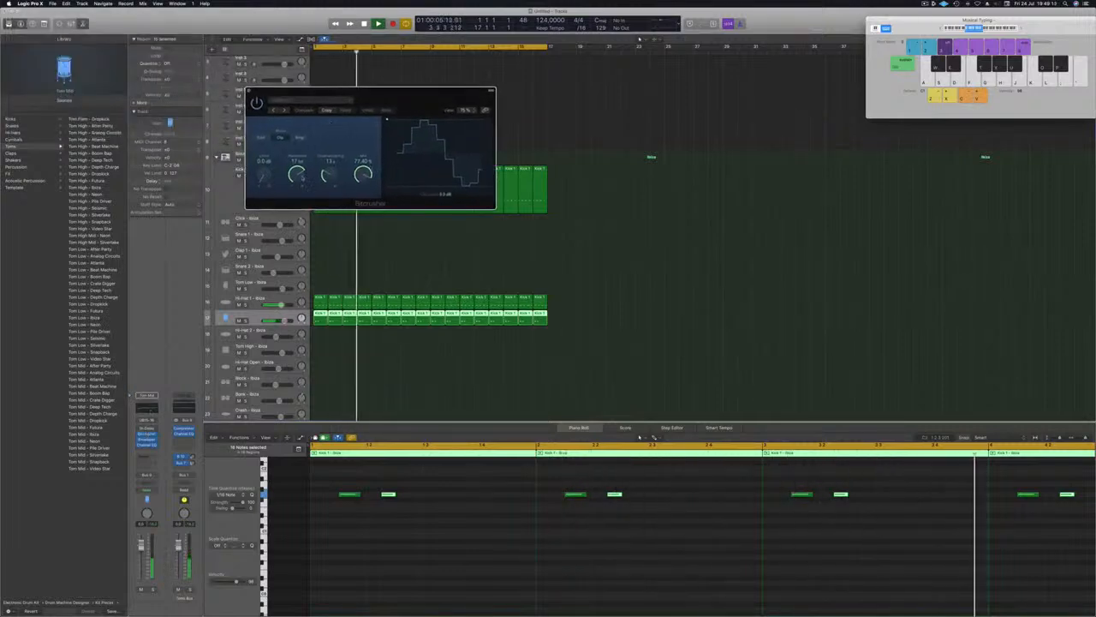
{"action": "left_click_drag", "start_coordinate": [302, 178], "coordinate": [307, 156]}
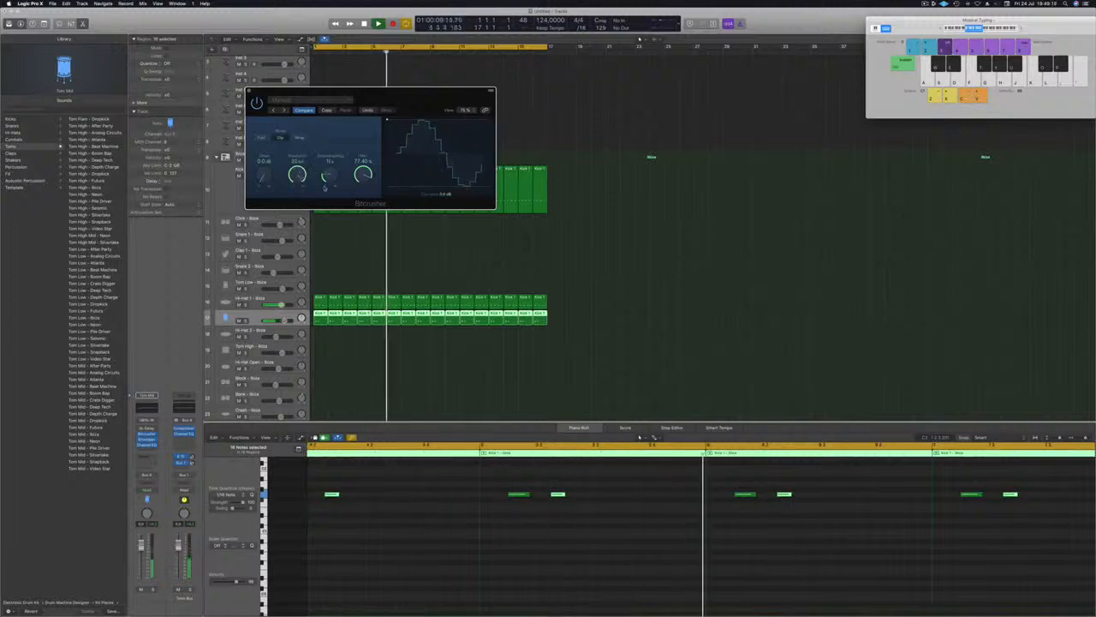
{"action": "left_click_drag", "start_coordinate": [325, 184], "coordinate": [322, 208]}
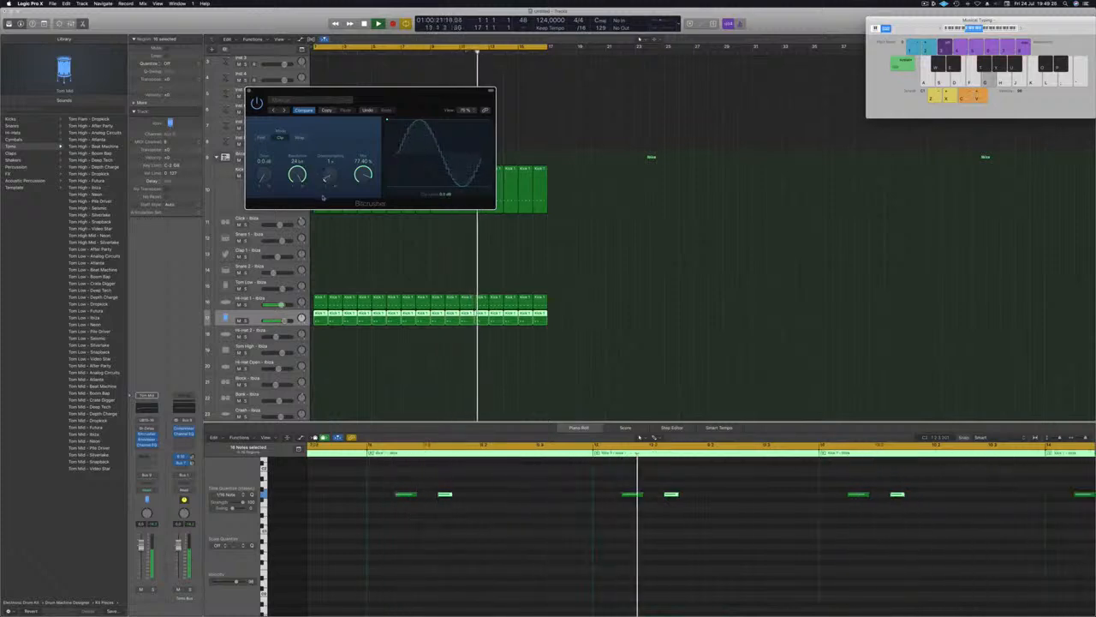
Raise the downsampling and reduce the bit resolution in the Tom Mid Bitcrusher, and close the plug-in window.
{"action": "mouse_move", "coordinate": [323, 193]}
{"action": "left_mouse_down"}
{"action": "mouse_move", "coordinate": [325, 174]}
{"action": "mouse_move", "coordinate": [337, 184]}
{"action": "left_mouse_up"}
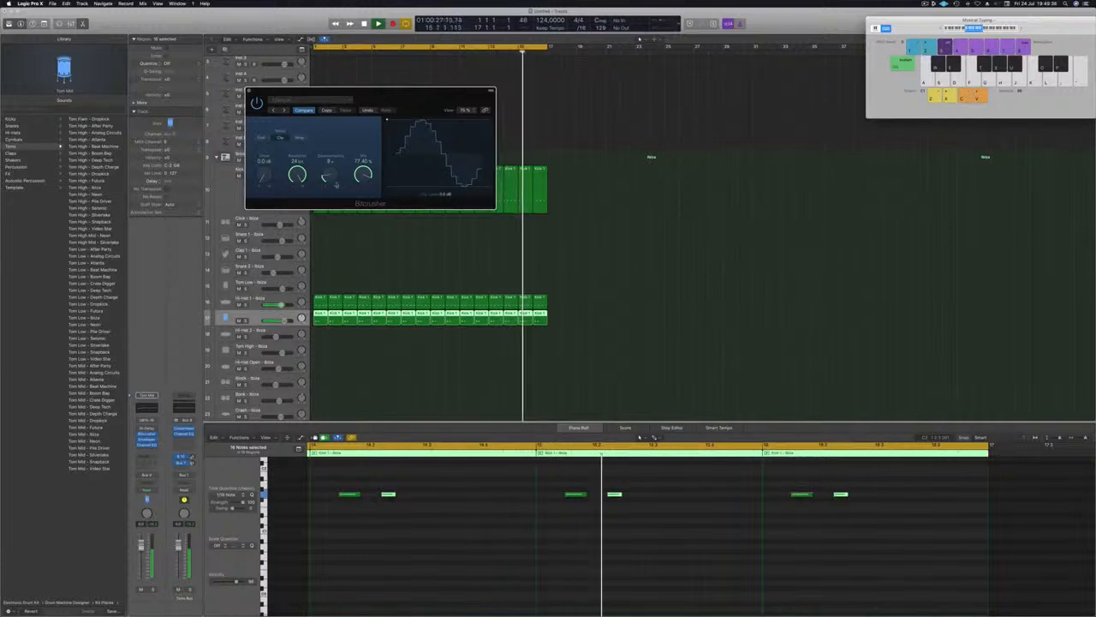
{"action": "left_click_drag", "start_coordinate": [298, 177], "coordinate": [299, 202]}
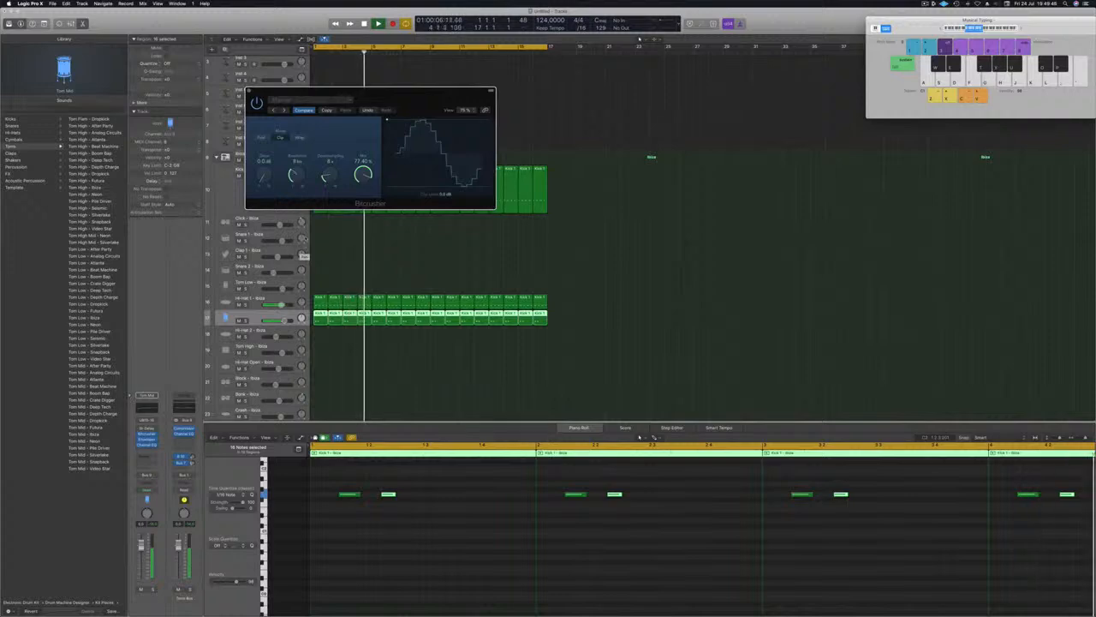
{"action": "left_click_drag", "start_coordinate": [412, 101], "coordinate": [435, 120]}
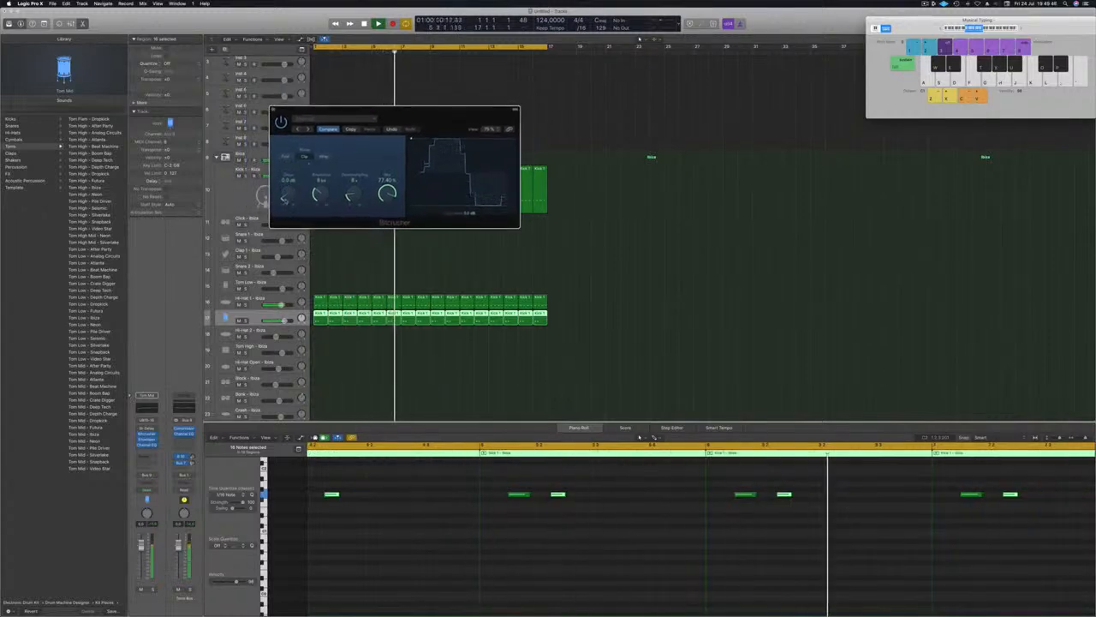
{"action": "left_click_drag", "start_coordinate": [419, 111], "coordinate": [405, 113]}
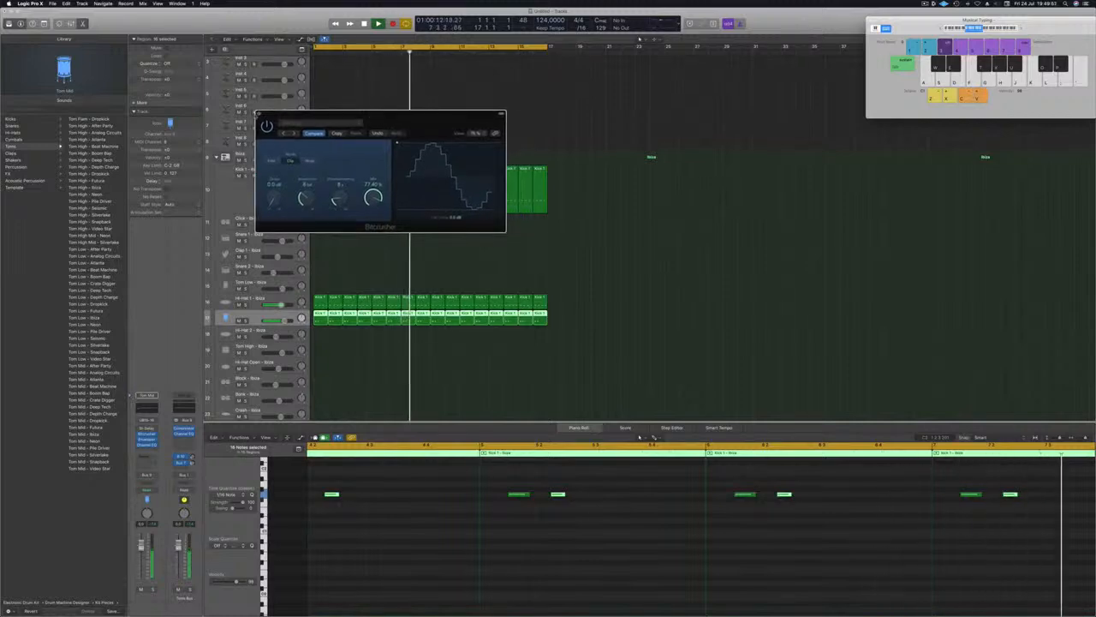
{"action": "left_click", "coordinate": [260, 112]}
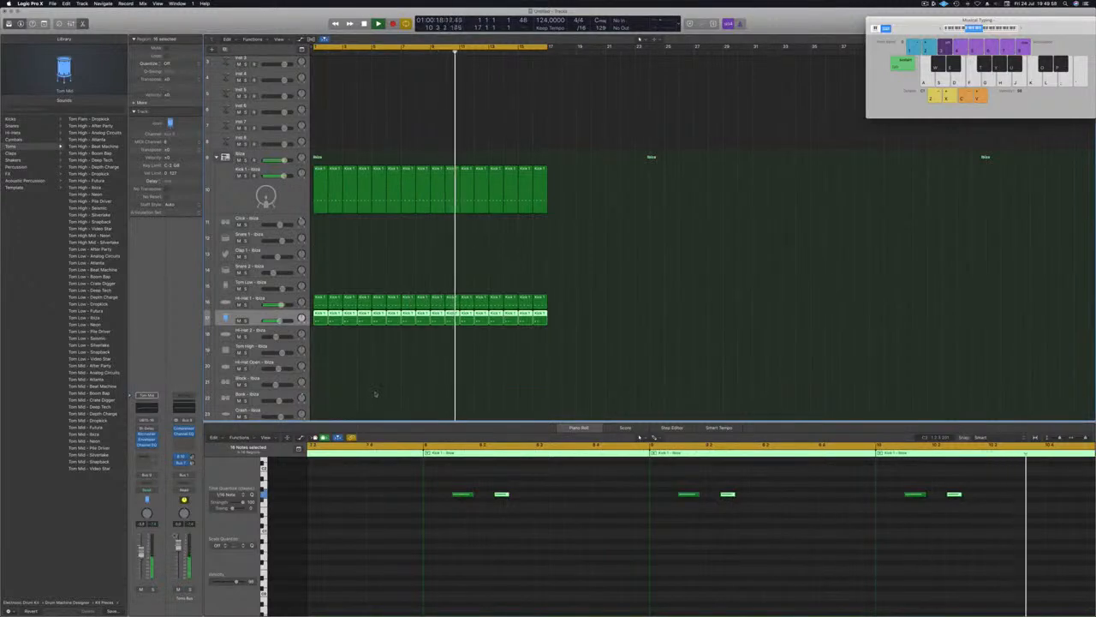
Copy the first Tom Mid region onto the Tom Low track at bar 1.
{"action": "scroll", "coordinate": [375, 376], "scroll_direction": "down", "scroll_amount": 2}
{"action": "scroll", "coordinate": [358, 257], "scroll_direction": "down", "scroll_amount": 3}
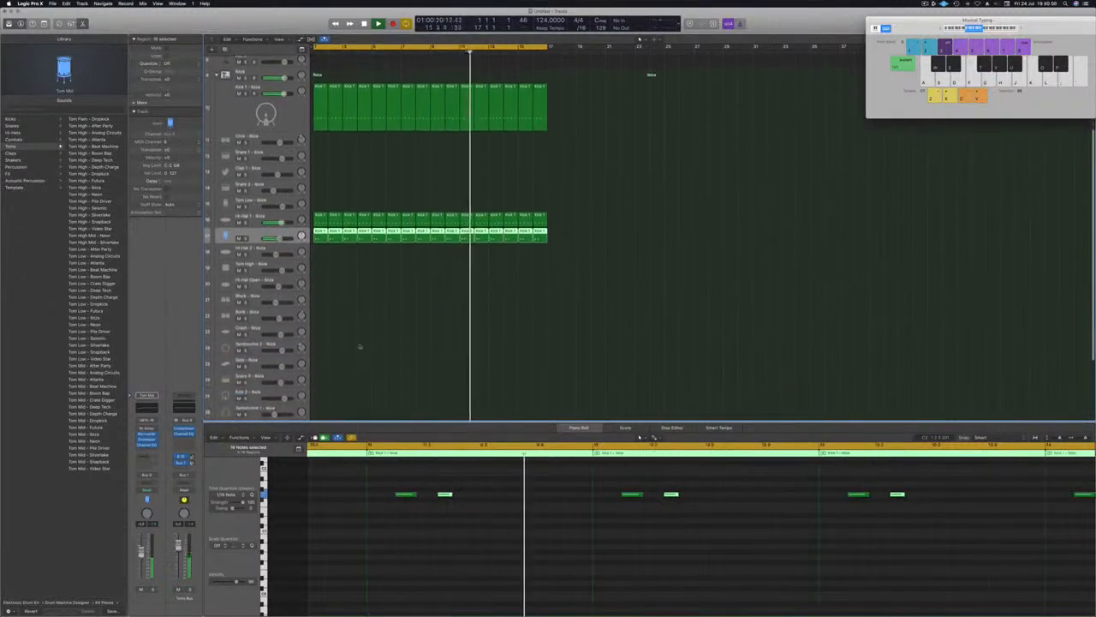
{"action": "left_click", "coordinate": [357, 161]}
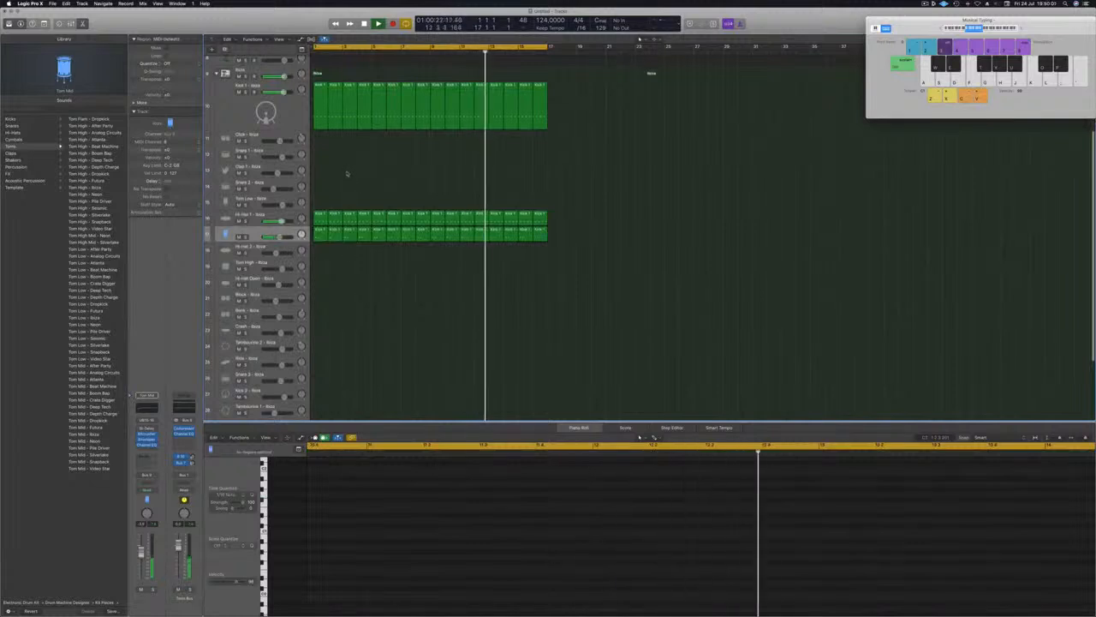
{"action": "left_click", "coordinate": [320, 231]}
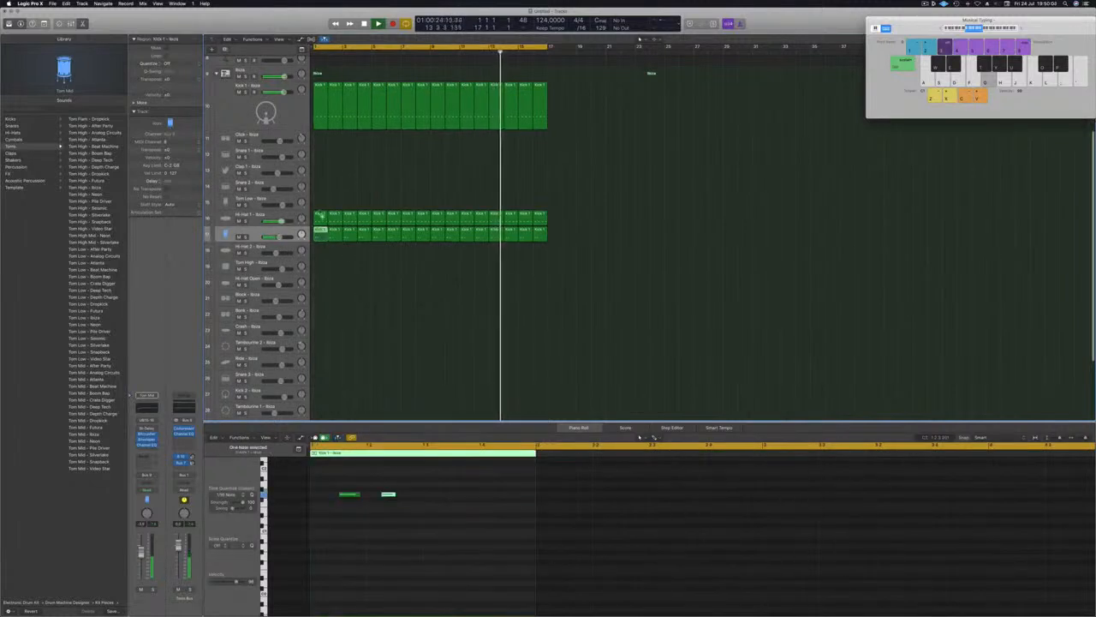
{"action": "left_click_drag", "start_coordinate": [322, 215], "coordinate": [320, 201]}
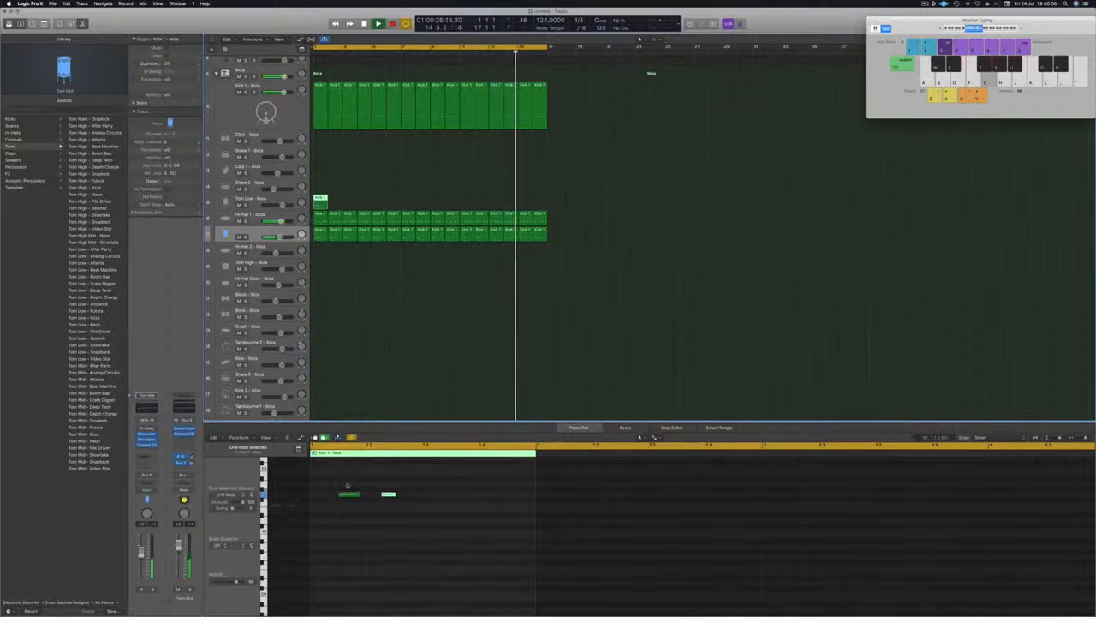
Move the notes in the Tom Low region later in the bar, placing the long note at 1.4.1, and select the Tom Low track.
{"action": "left_click_drag", "start_coordinate": [339, 482], "coordinate": [471, 516]}
{"action": "key", "text": "alt+Right"}
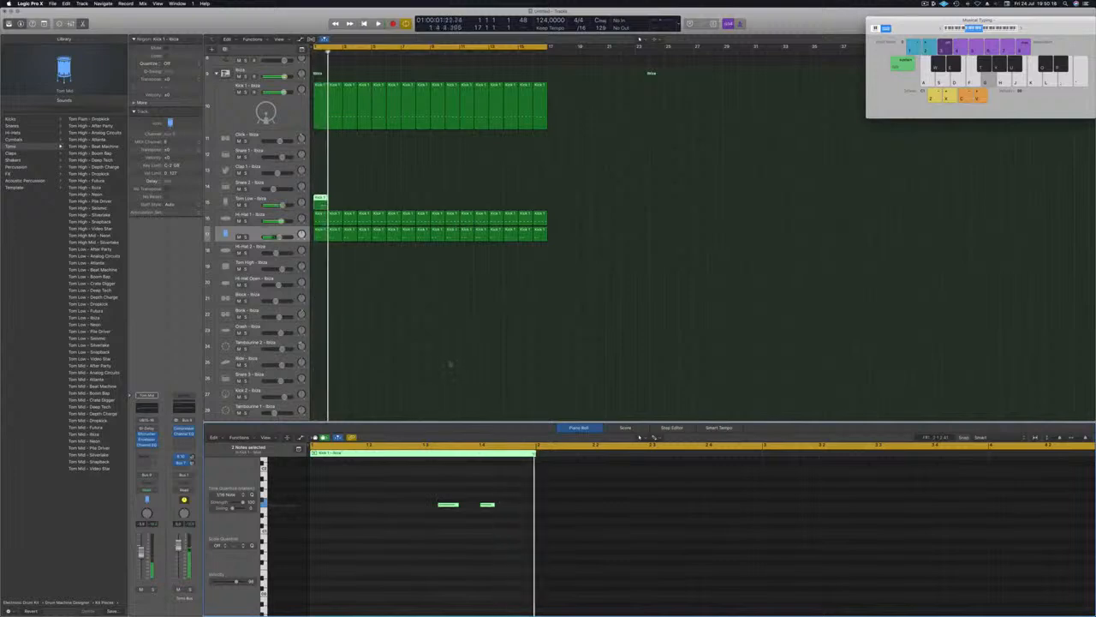
{"action": "key", "text": "alt+Right"}
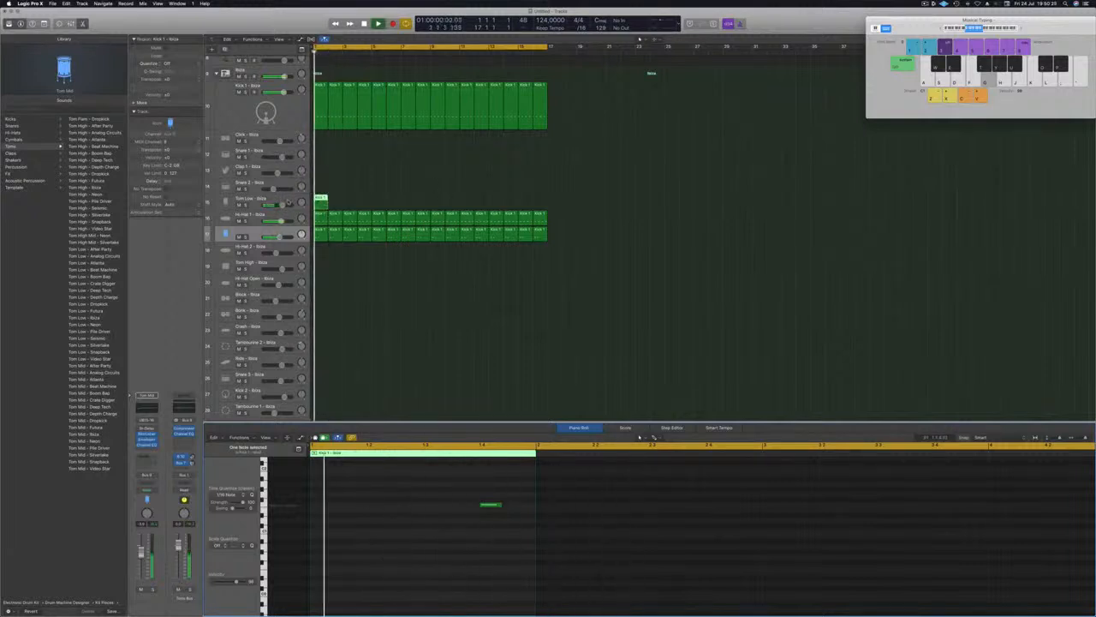
{"action": "left_click", "coordinate": [263, 202]}
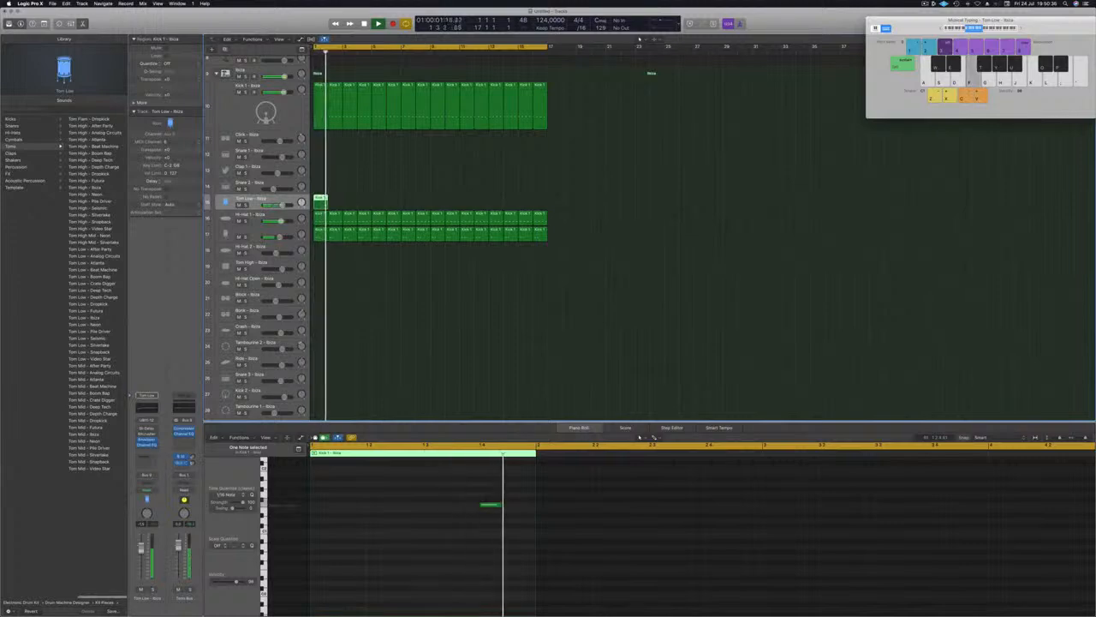
Add short Tom Low notes at 1.3.2, 1.3.4 and 1.4.3 around the long note at 1.4.1.
{"action": "mouse_move", "coordinate": [494, 507]}
{"action": "left_mouse_down"}
{"action": "mouse_move", "coordinate": [469, 507]}
{"action": "mouse_move", "coordinate": [512, 506]}
{"action": "left_mouse_up"}
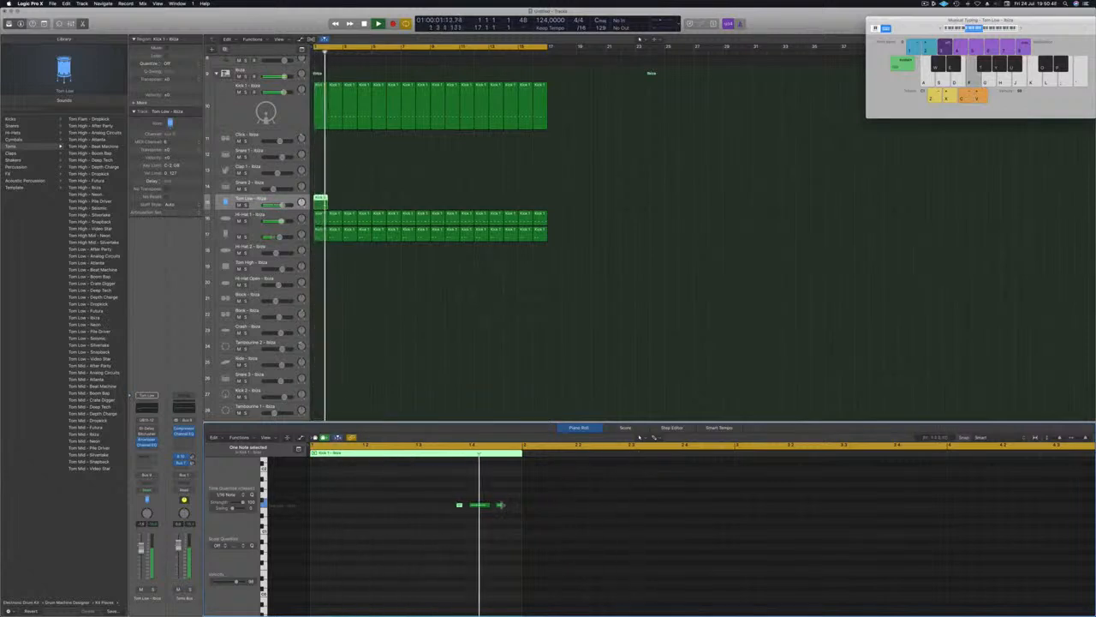
{"action": "left_click_drag", "start_coordinate": [500, 506], "coordinate": [512, 506]}
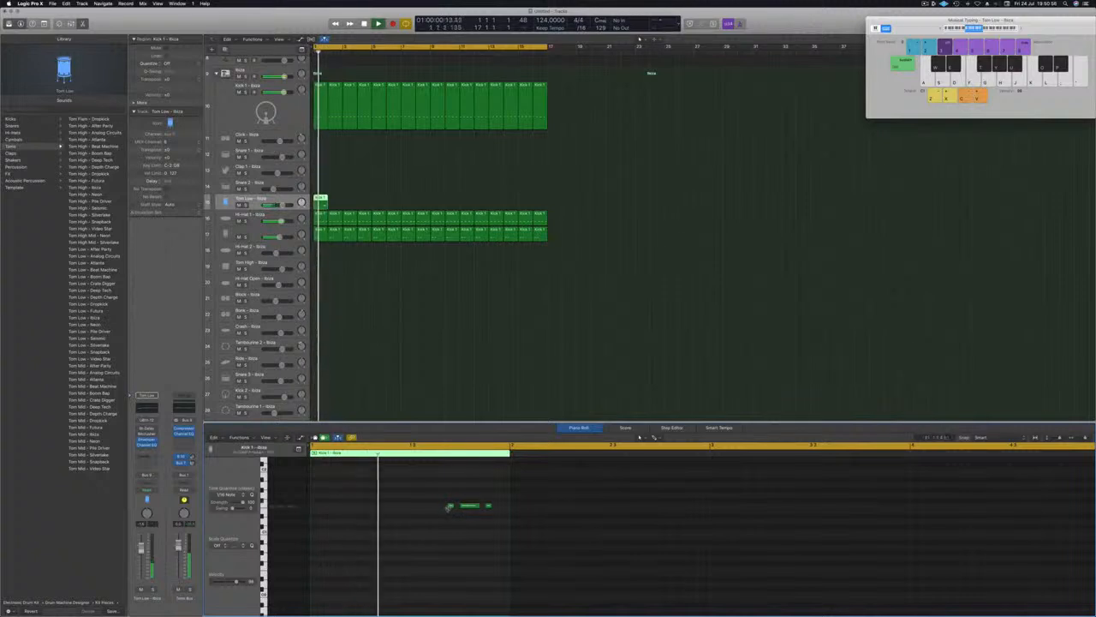
{"action": "left_click_drag", "start_coordinate": [451, 506], "coordinate": [425, 507]}
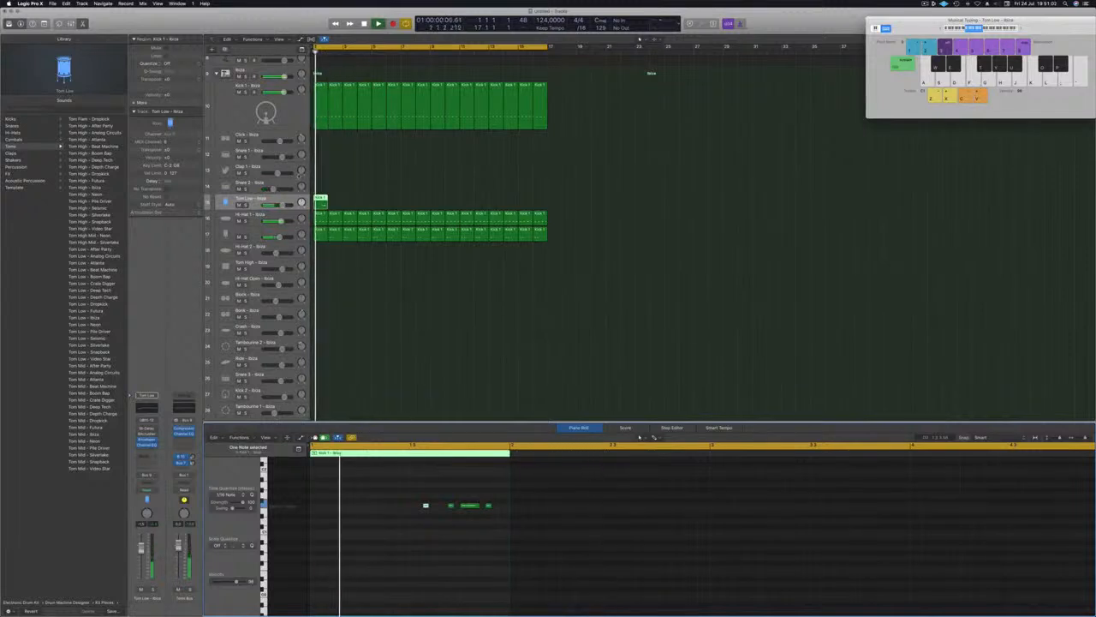
Repeat the Tom Low region up to bar 17.
{"action": "left_click_drag", "start_coordinate": [319, 200], "coordinate": [410, 205]}
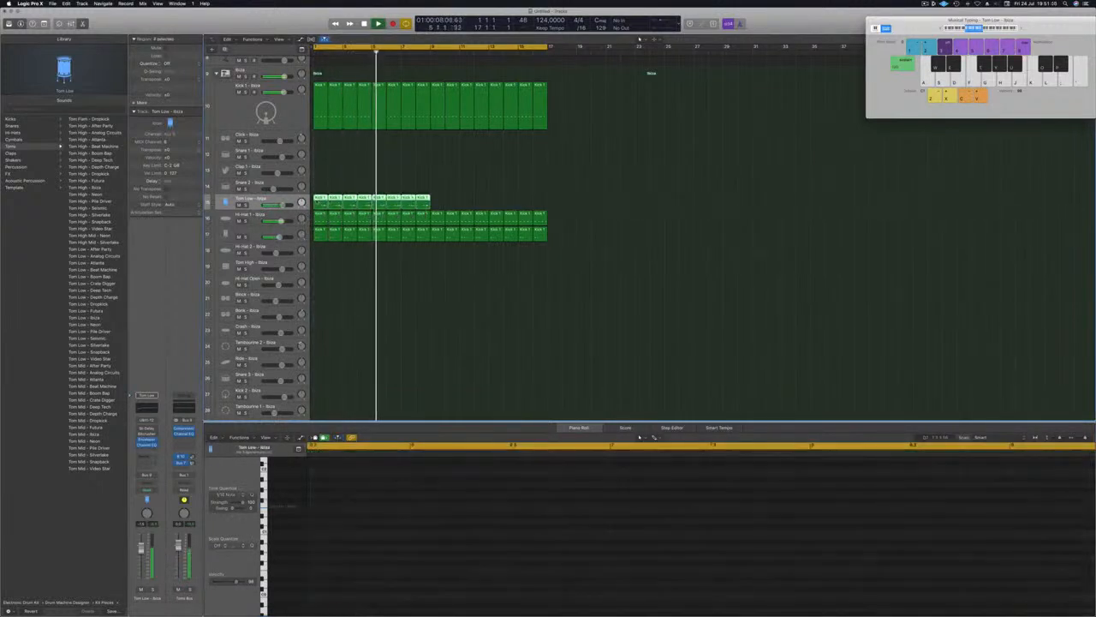
{"action": "left_click_drag", "start_coordinate": [320, 205], "coordinate": [440, 206]}
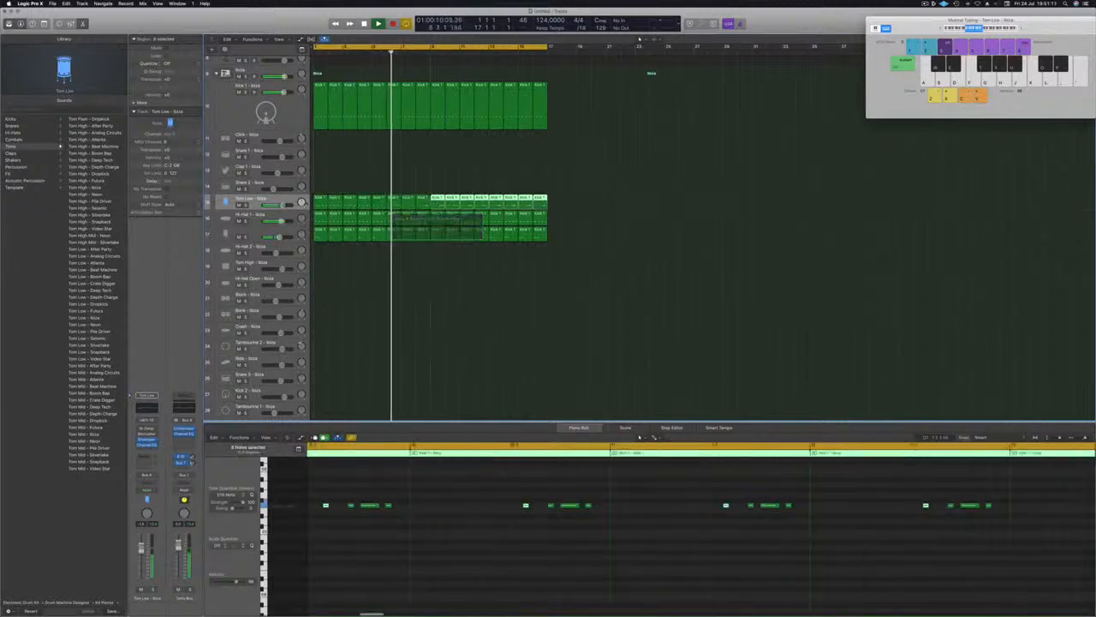
{"action": "key", "text": "space"}
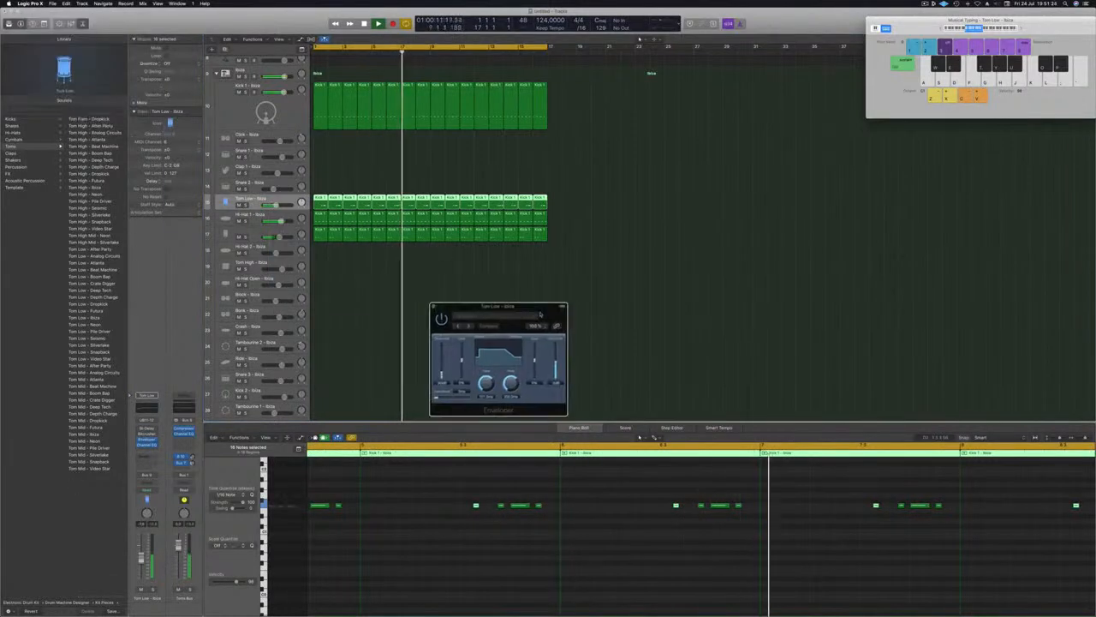
Reshape the attack and release of the Tom Low sound in the Enveloper and audition the track soloed.
{"action": "key", "text": "Return"}
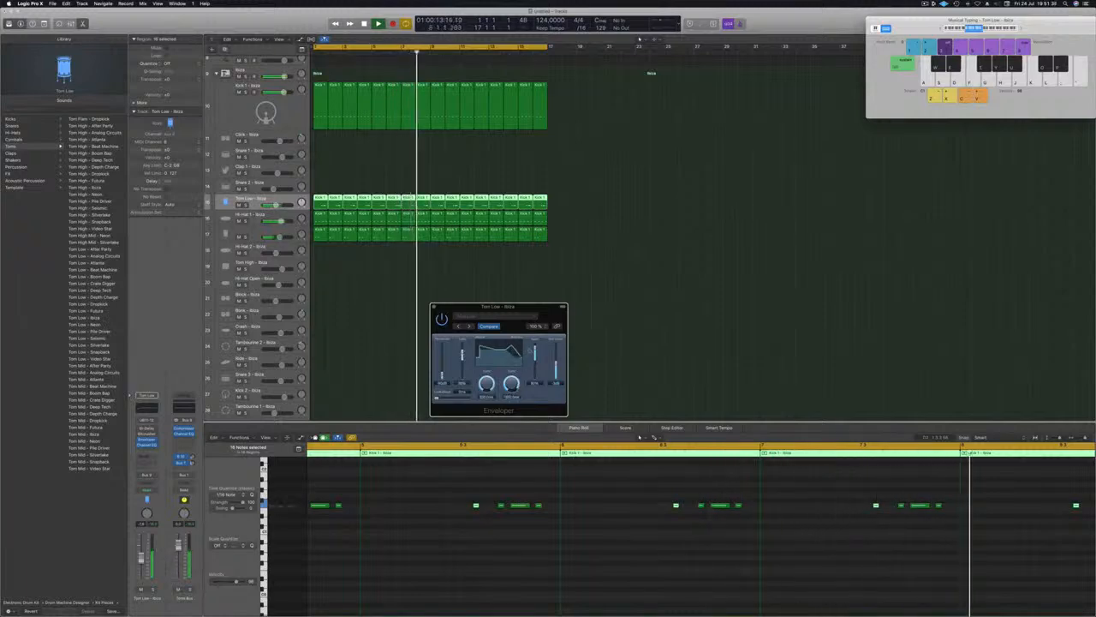
{"action": "left_click_drag", "start_coordinate": [536, 353], "coordinate": [631, 302]}
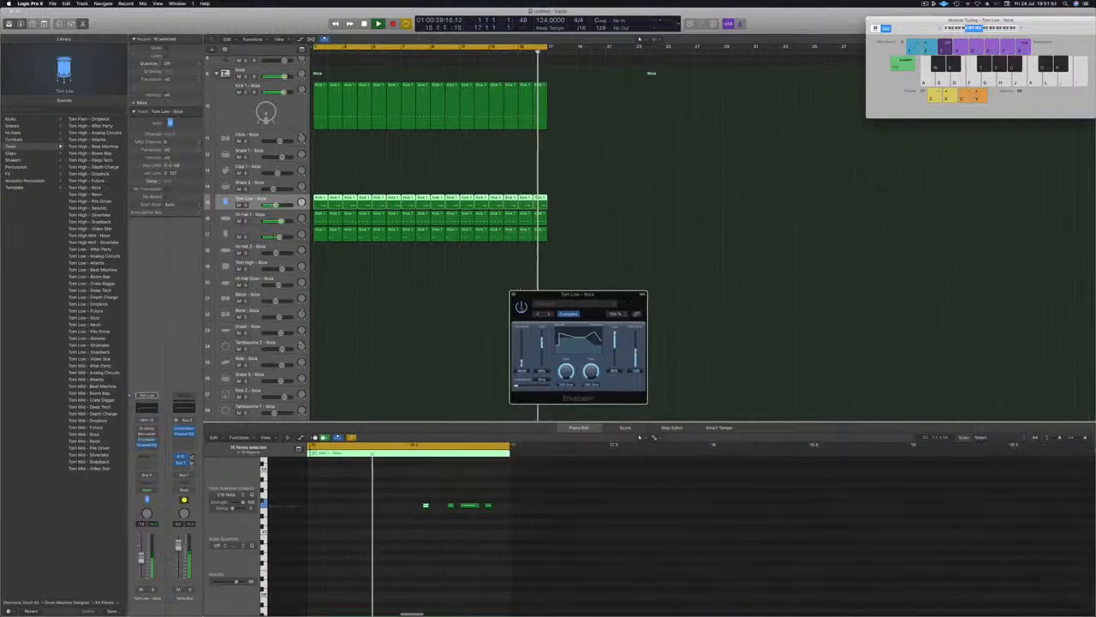
{"action": "left_click_drag", "start_coordinate": [623, 305], "coordinate": [559, 324]}
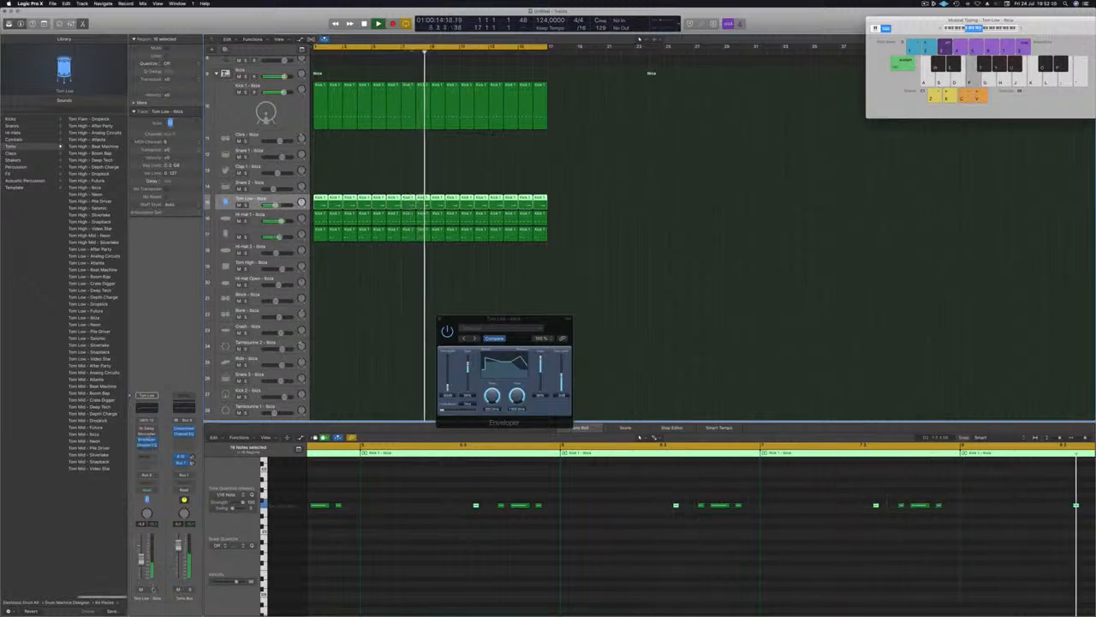
{"action": "key", "text": "s"}
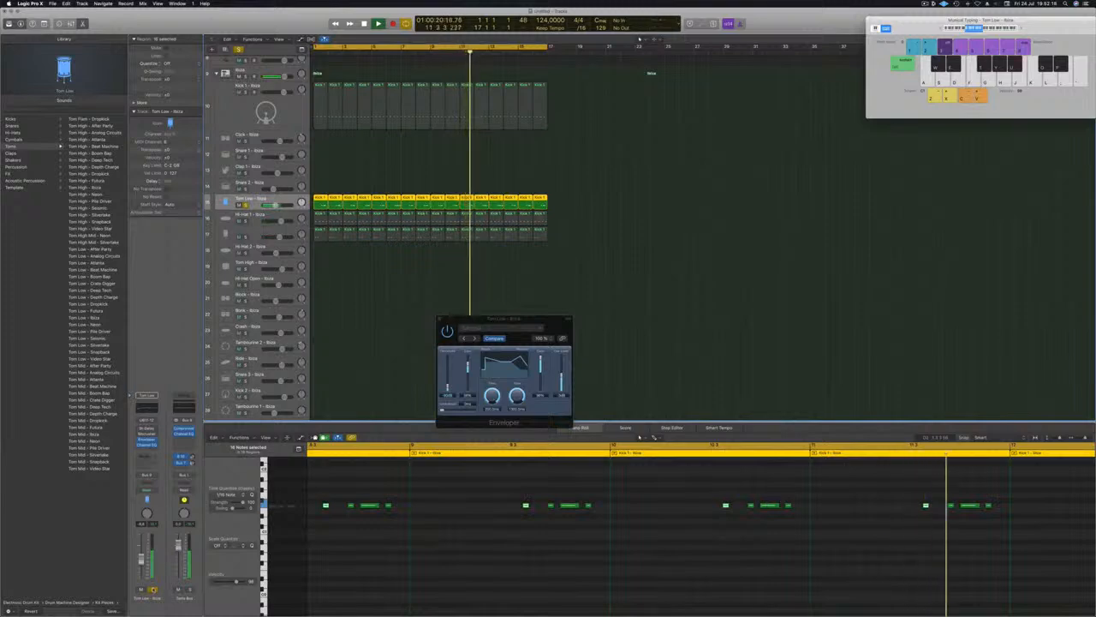
{"action": "key", "text": "s"}
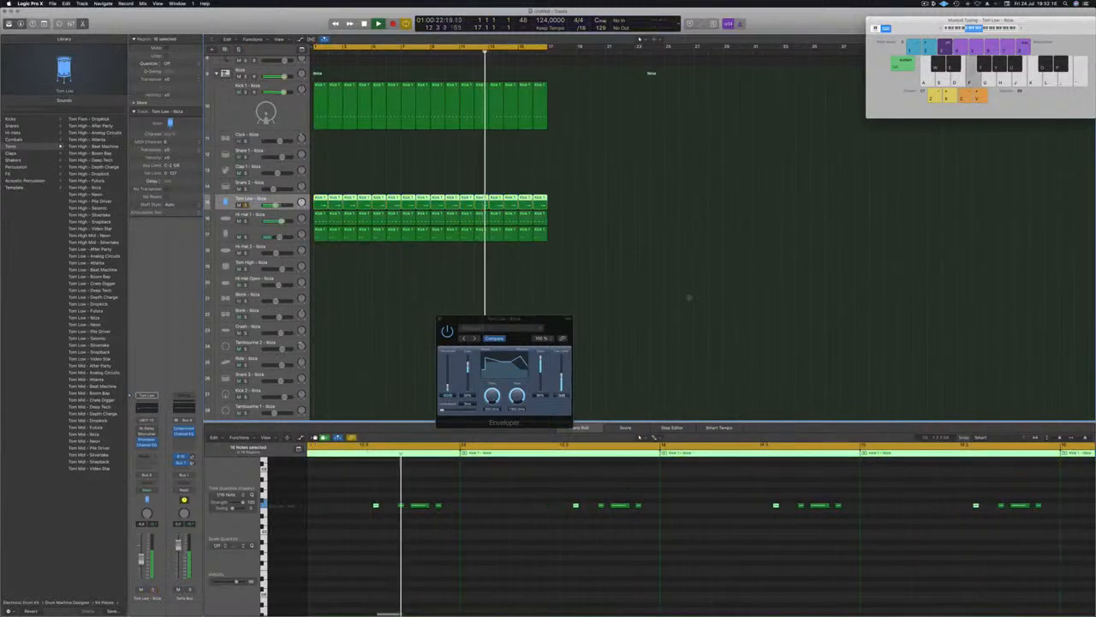
Select the Inst 1 track and open its Alchemy instrument, placing the window over the arrangement.
{"action": "left_click", "coordinate": [696, 298]}
{"action": "scroll", "coordinate": [509, 315], "scroll_direction": "up", "scroll_amount": 5}
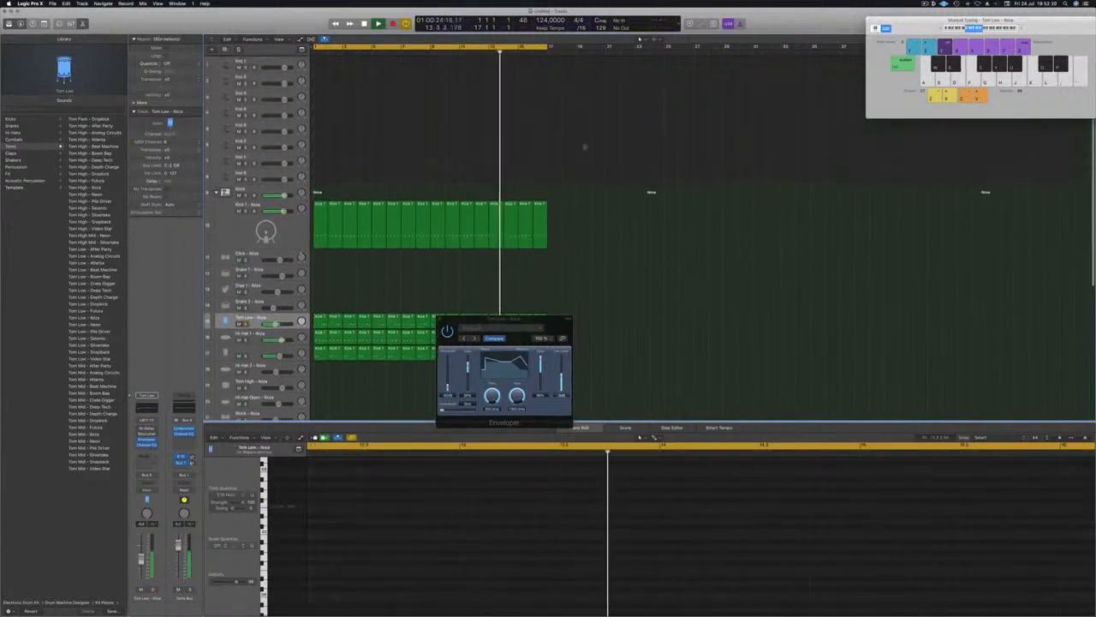
{"action": "left_click", "coordinate": [244, 65]}
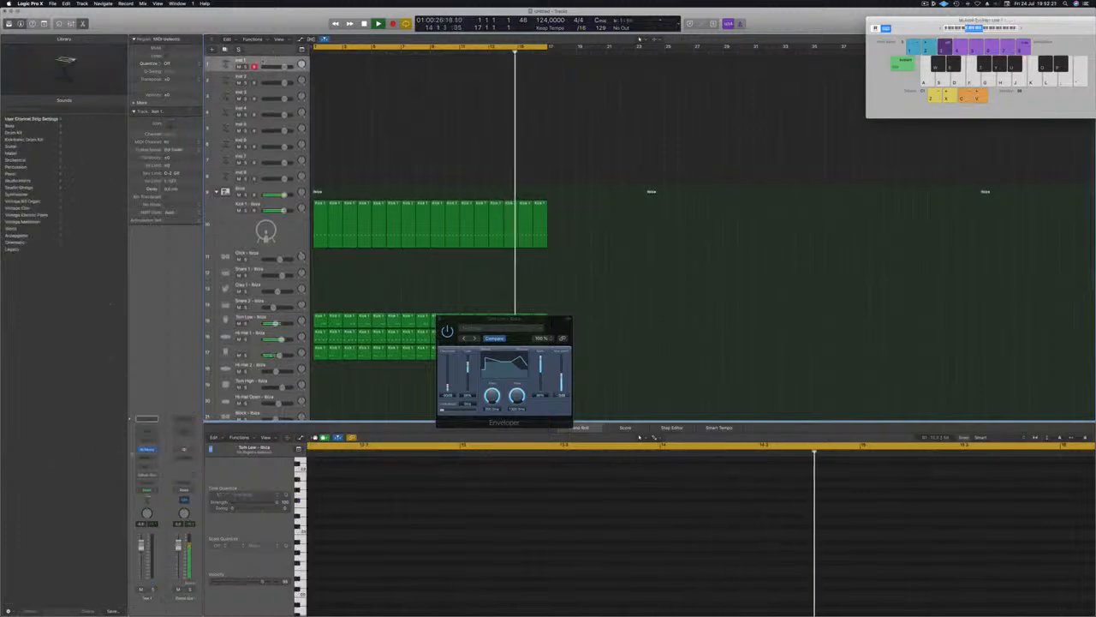
{"action": "left_click", "coordinate": [148, 449]}
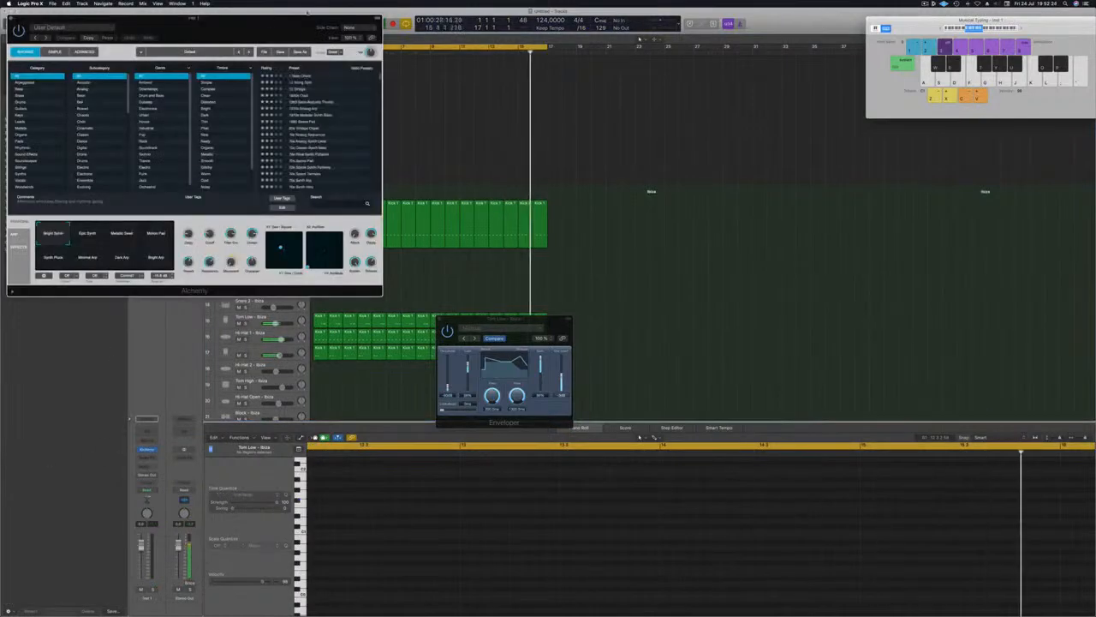
{"action": "left_click_drag", "start_coordinate": [305, 35], "coordinate": [812, 120]}
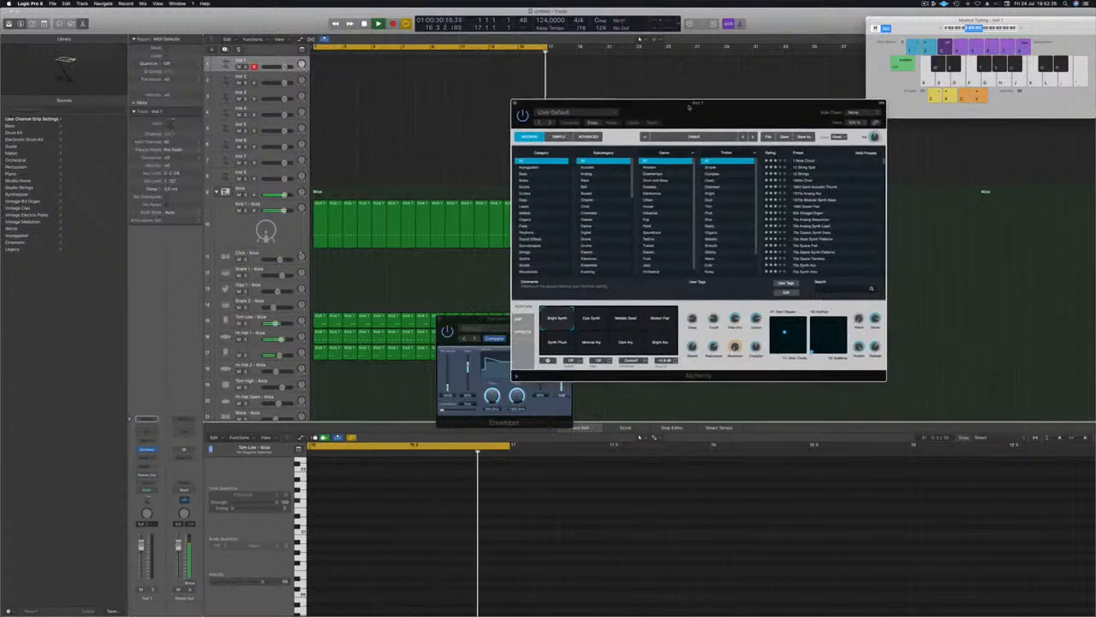
Insert a stereo Compressor on the Inst 1 track.
{"action": "left_click", "coordinate": [146, 460]}
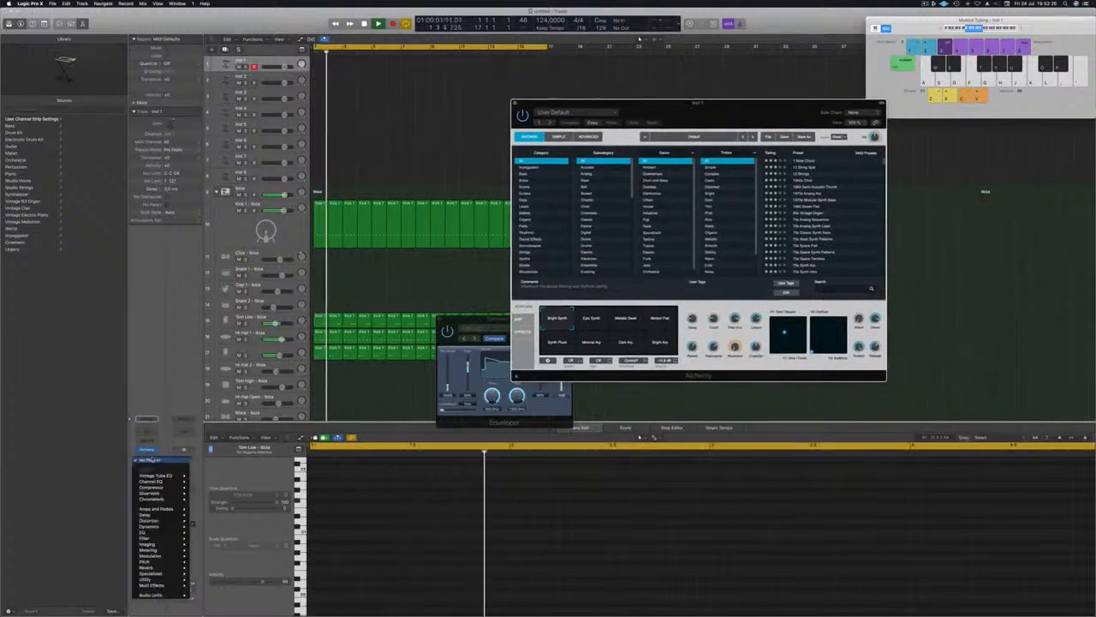
{"action": "mouse_move", "coordinate": [154, 487]}
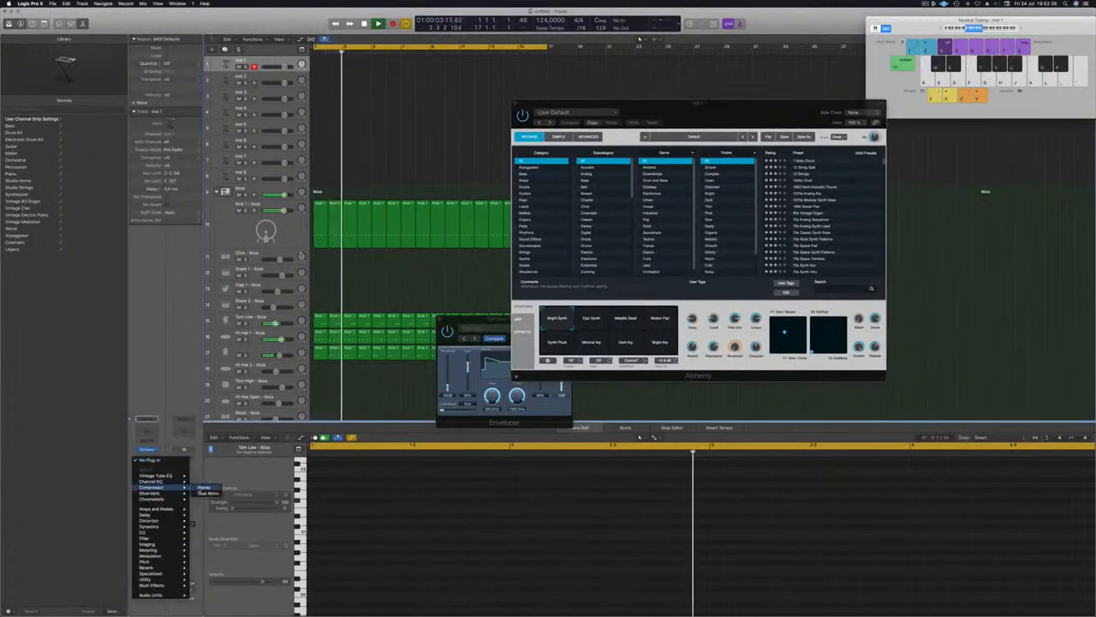
{"action": "left_click", "coordinate": [205, 488]}
{"action": "left_click_drag", "start_coordinate": [181, 25], "coordinate": [426, 96]}
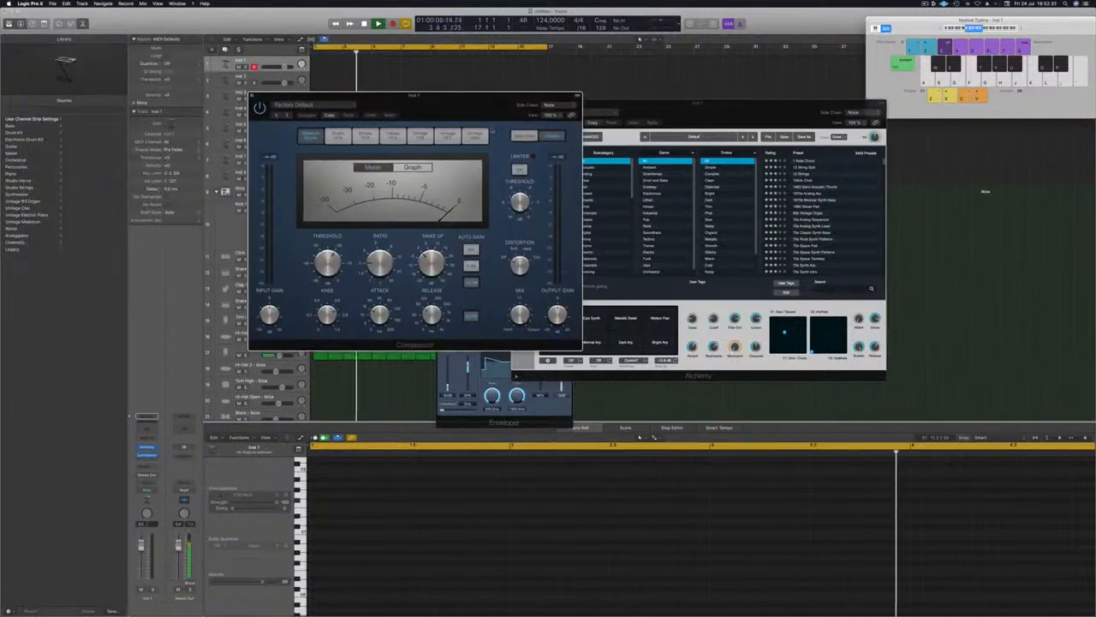
Set the Compressor to the Vintage Opto model, side-chain it to the Kick 1 and Kick 2 bus, and lower its threshold.
{"action": "left_click", "coordinate": [476, 135]}
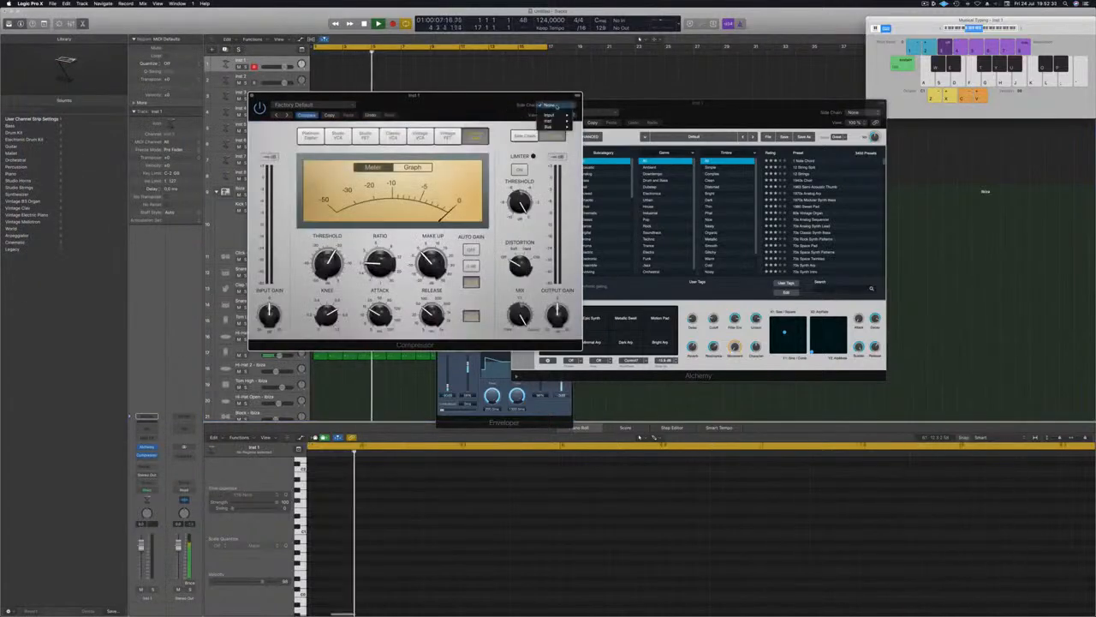
{"action": "mouse_move", "coordinate": [557, 127]}
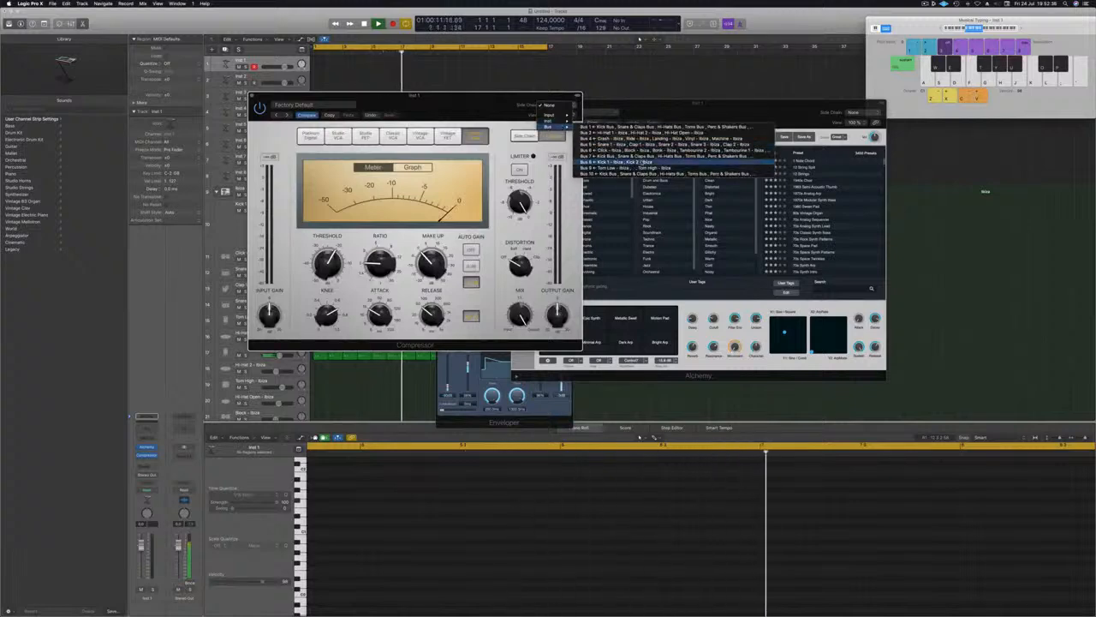
{"action": "left_click", "coordinate": [651, 161]}
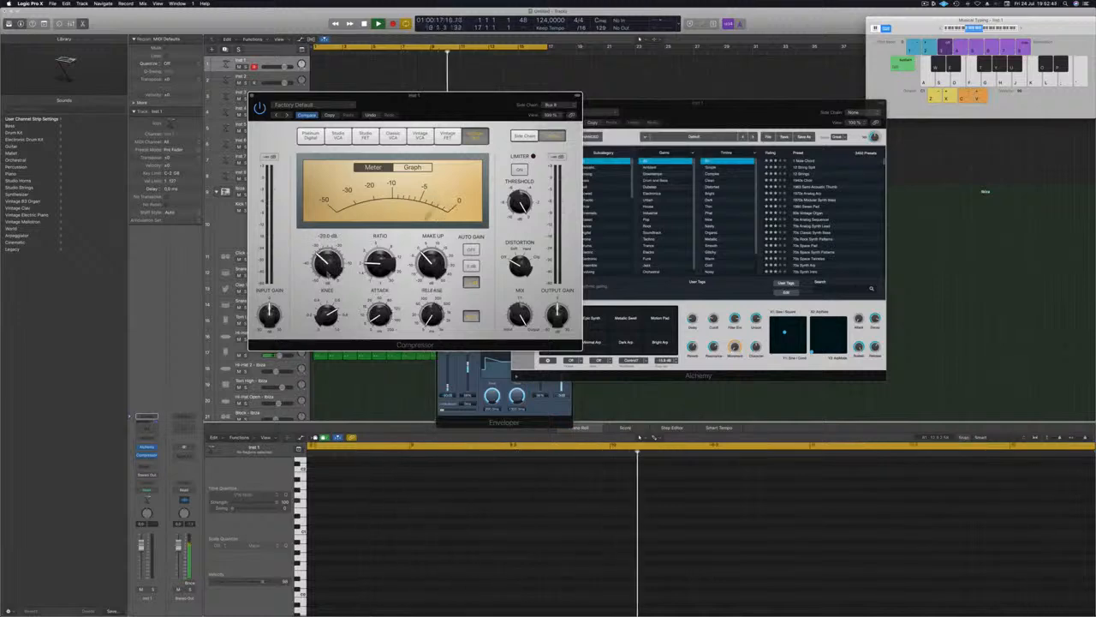
Arrange the Compressor and Alchemy windows so that Alchemy's preset browser is unobstructed.
{"action": "left_click_drag", "start_coordinate": [482, 96], "coordinate": [917, 192]}
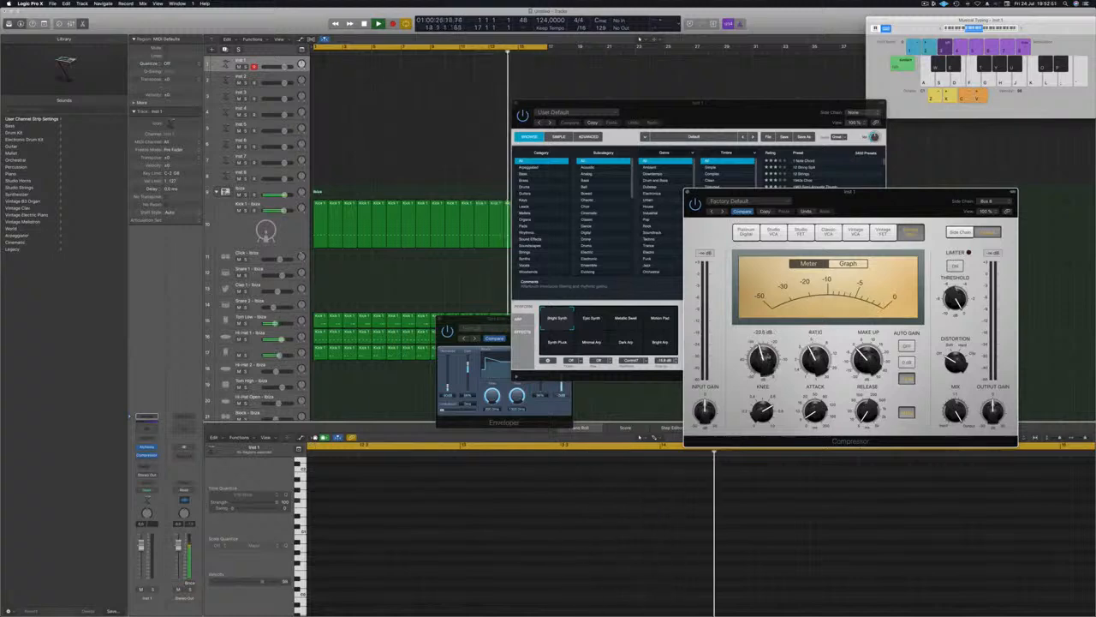
{"action": "left_click_drag", "start_coordinate": [735, 103], "coordinate": [575, 113]}
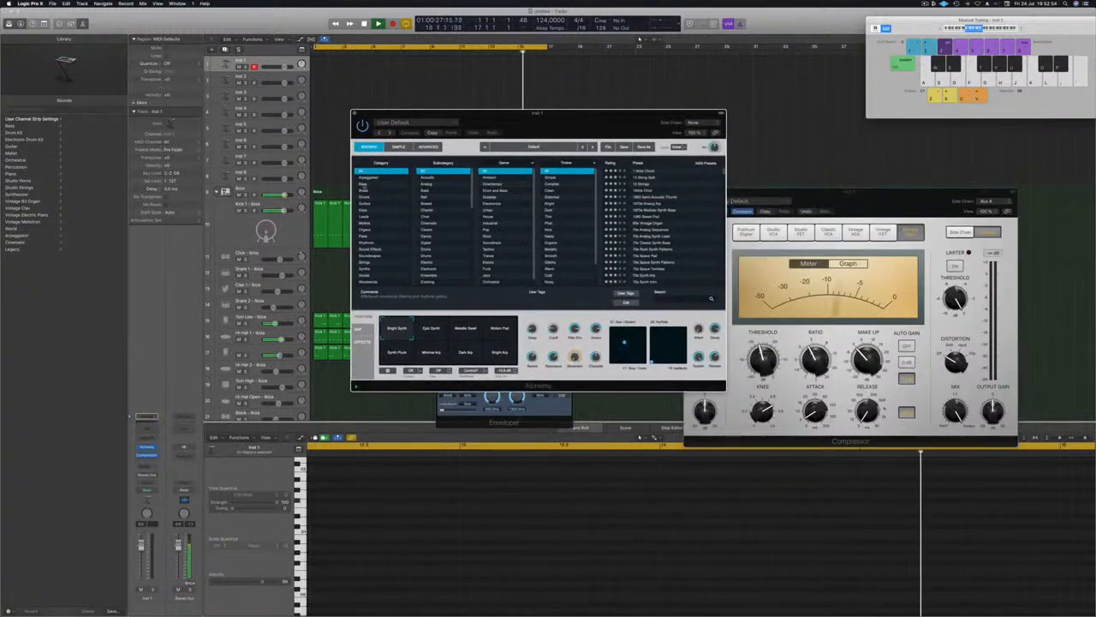
Filter Alchemy's presets to the Bass category and audition Analog Slow Sweep and Analogue Happiness, moving the instrument window off the compressor.
{"action": "left_click", "coordinate": [363, 184]}
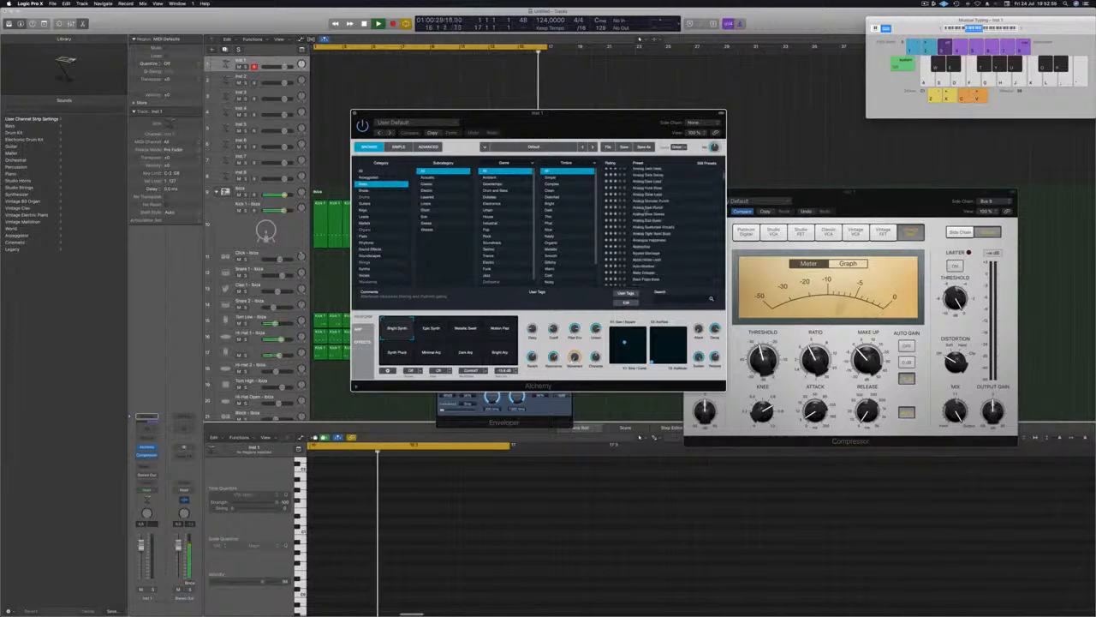
{"action": "left_click", "coordinate": [648, 213]}
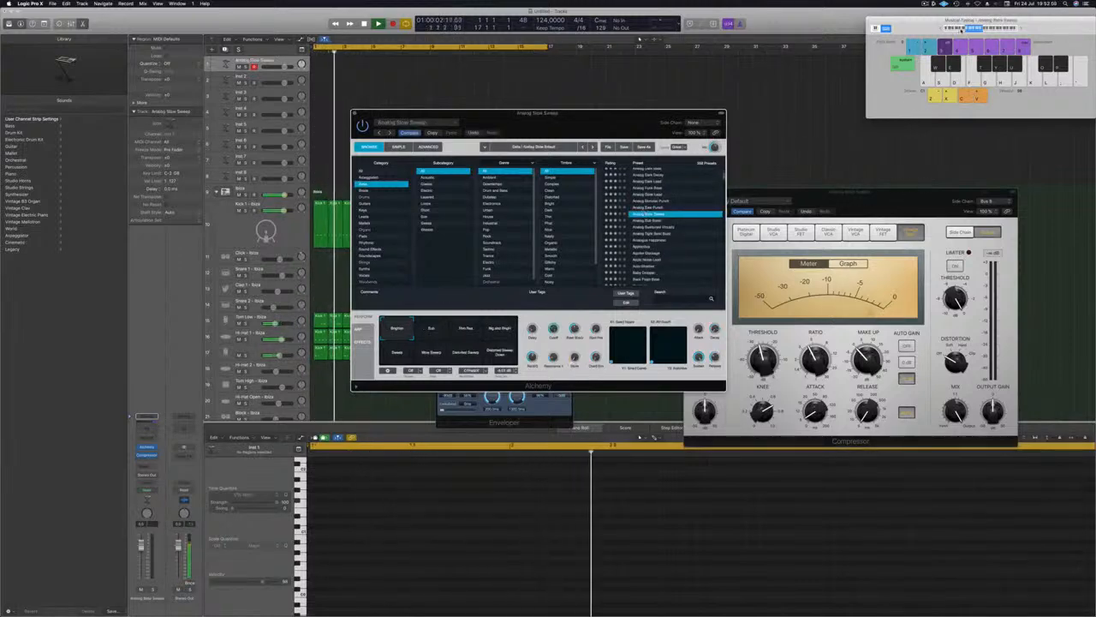
{"action": "key", "text": "a"}
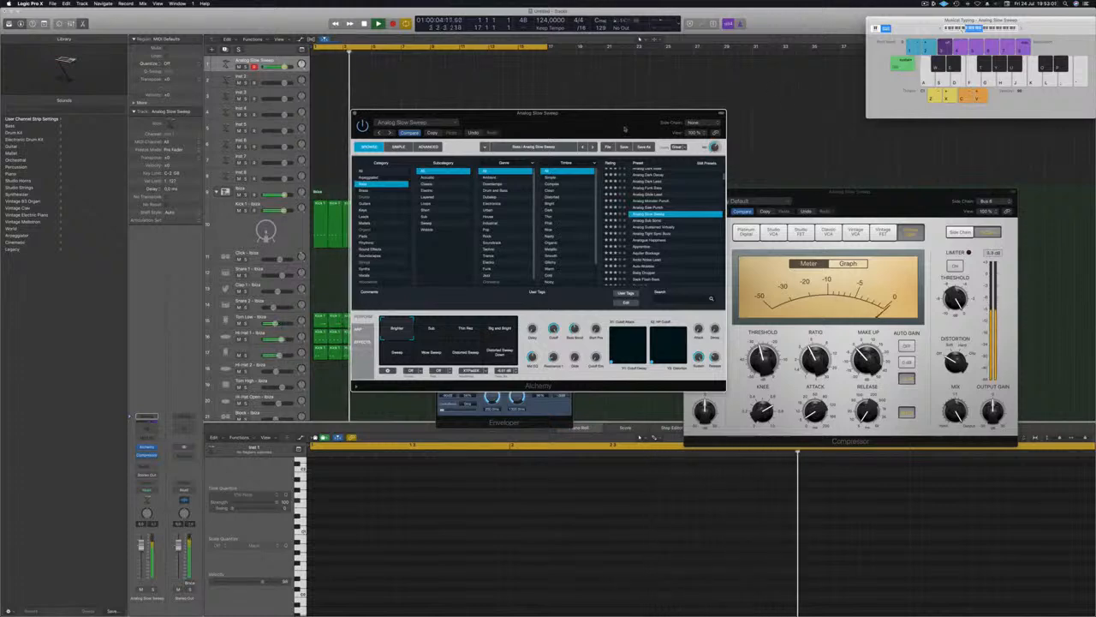
{"action": "left_click_drag", "start_coordinate": [625, 127], "coordinate": [638, 118]}
{"action": "left_click", "coordinate": [657, 230]}
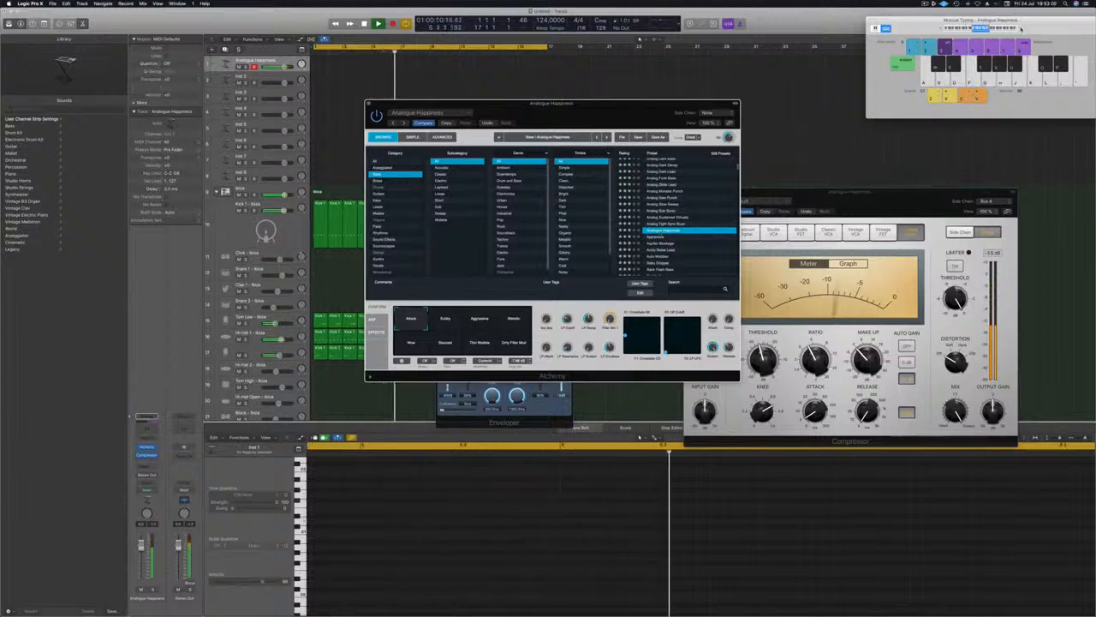
{"action": "left_click_drag", "start_coordinate": [591, 121], "coordinate": [666, 77]}
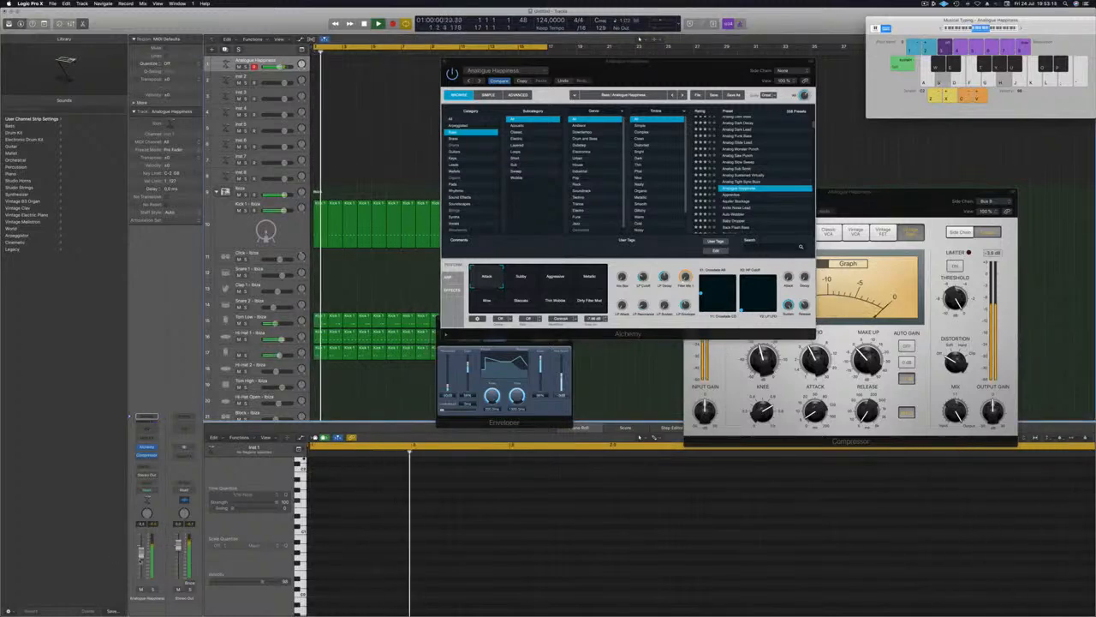
Audition the Apprentice, Arctic Noise Lead, Auto-Wobbler and Baby Dropper bass presets in Alchemy.
{"action": "key", "text": "Down"}
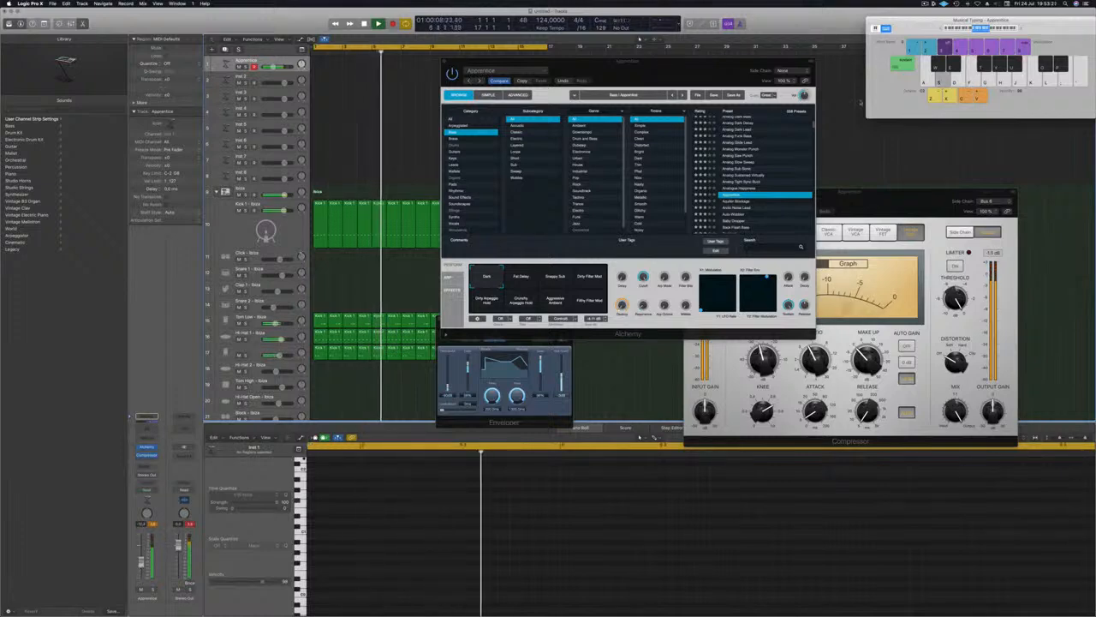
{"action": "scroll", "coordinate": [759, 195], "scroll_direction": "down", "scroll_amount": 3}
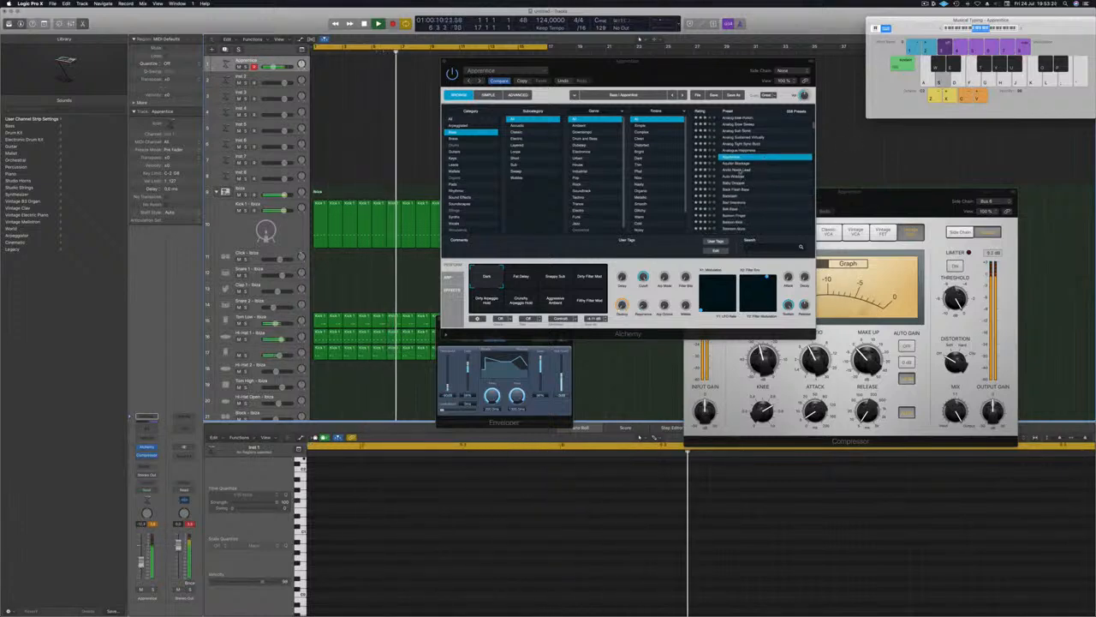
{"action": "left_click", "coordinate": [738, 171]}
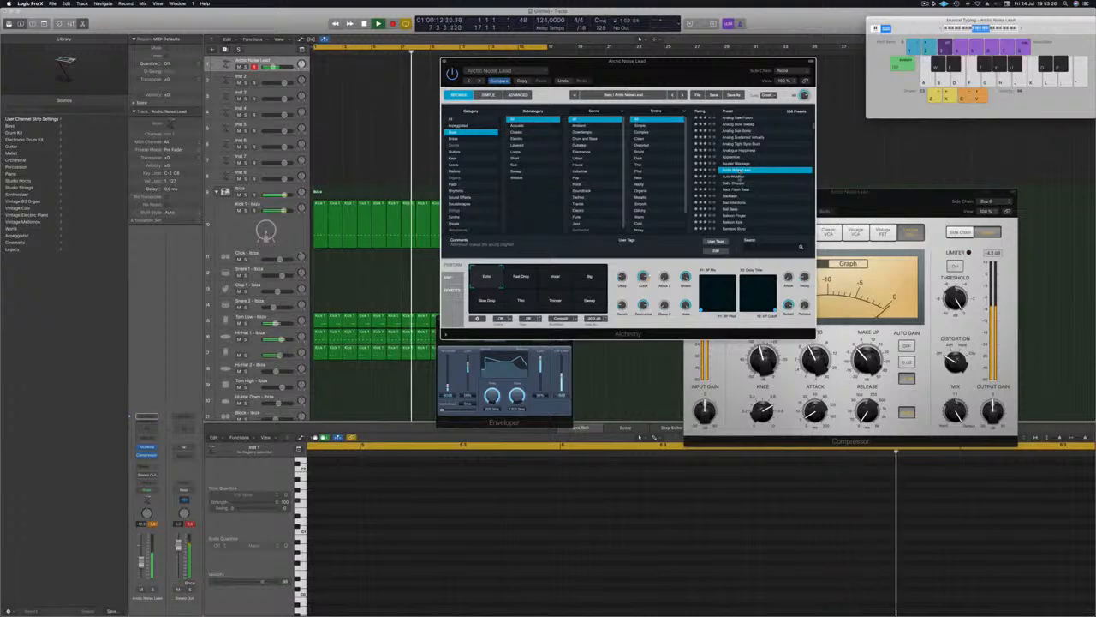
{"action": "left_click", "coordinate": [739, 177]}
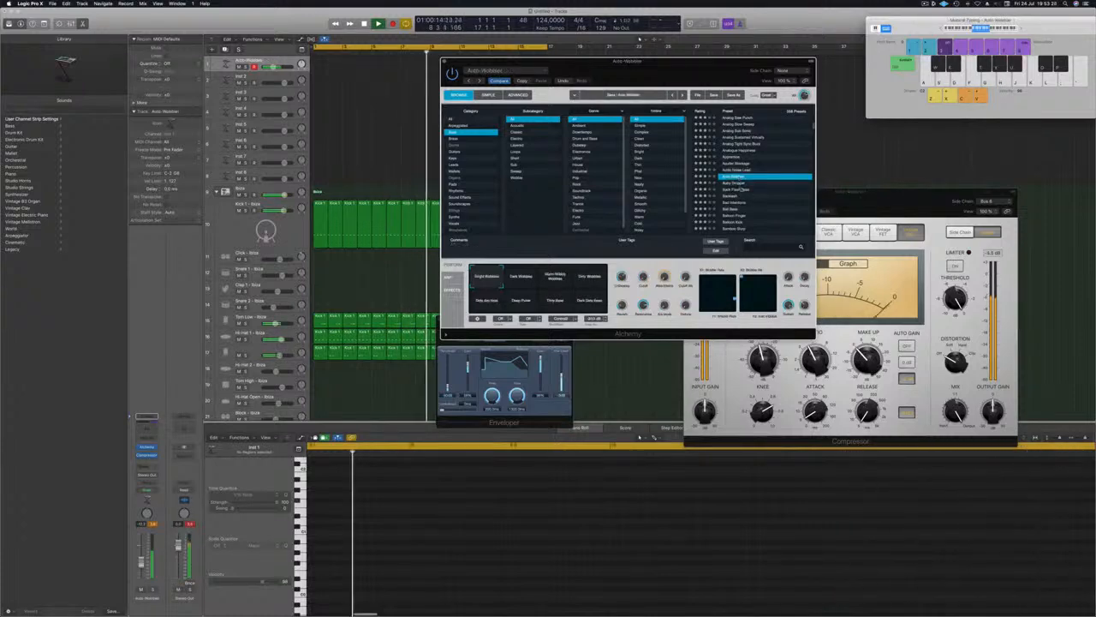
{"action": "left_click", "coordinate": [741, 184]}
{"action": "left_click", "coordinate": [741, 189]}
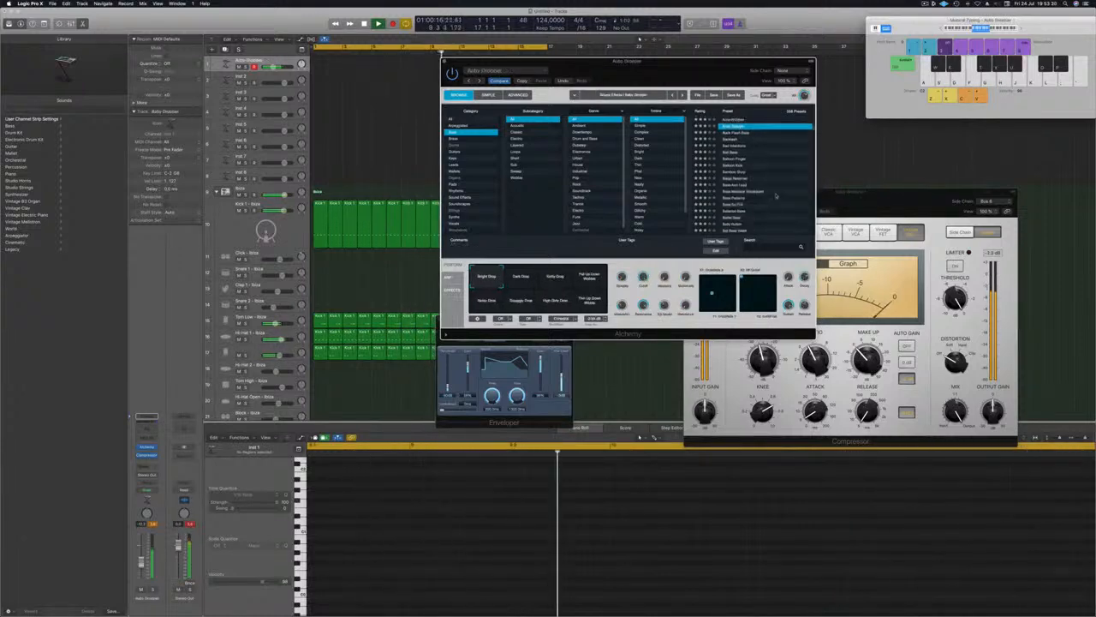
Look further through Alchemy's bass preset list and audition Super Saw Festival Synth.
{"action": "scroll", "coordinate": [792, 166], "scroll_direction": "down", "scroll_amount": 3}
{"action": "scroll", "coordinate": [770, 196], "scroll_direction": "down", "scroll_amount": 10}
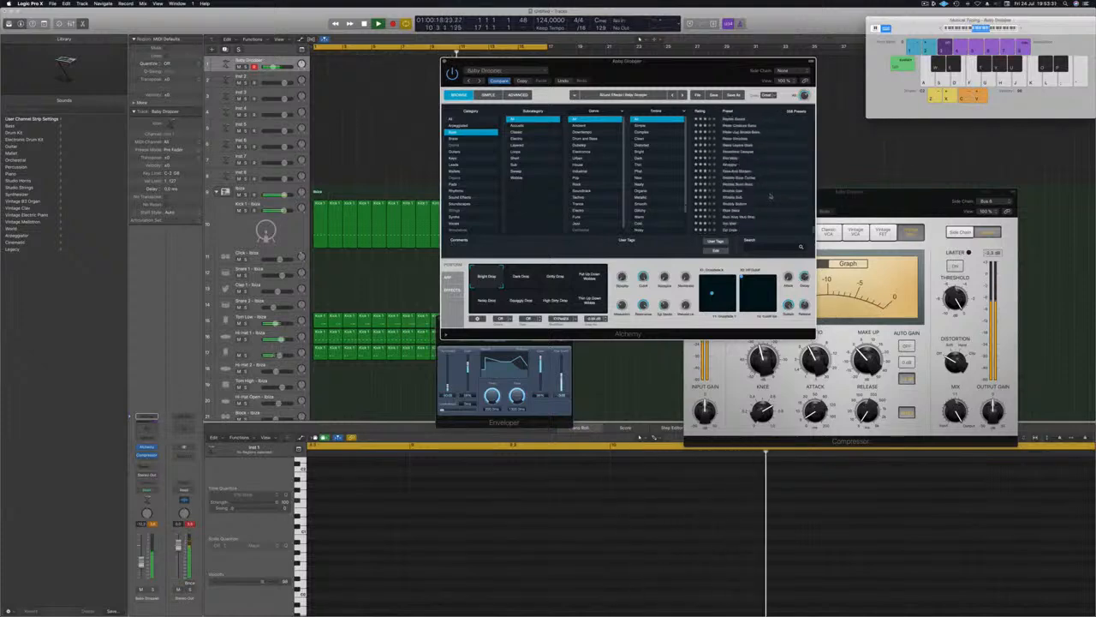
{"action": "scroll", "coordinate": [773, 197], "scroll_direction": "down", "scroll_amount": 10}
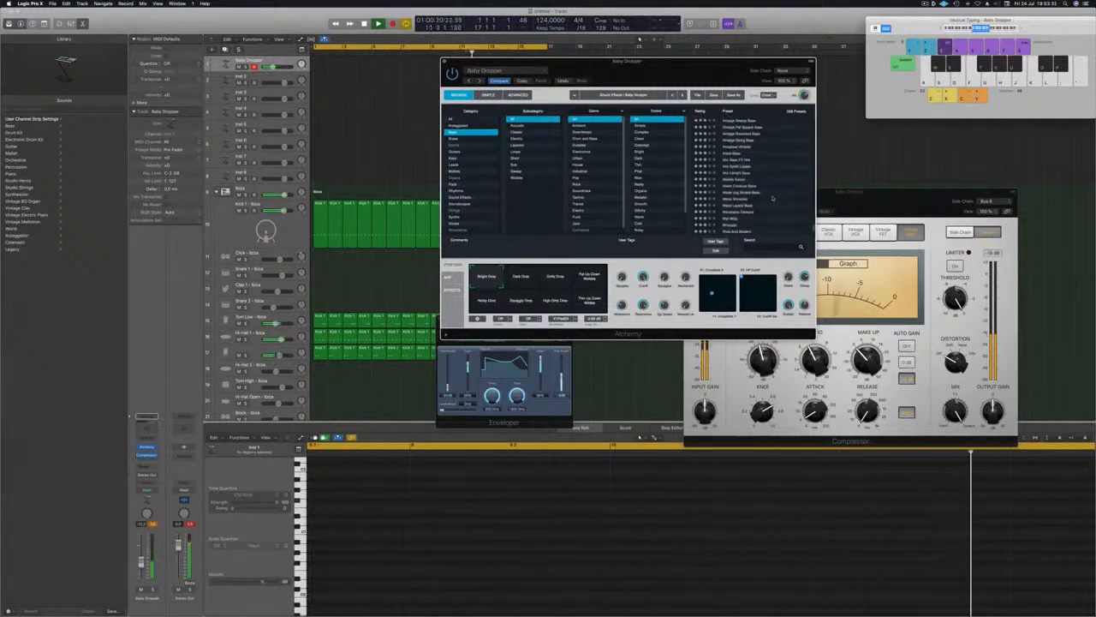
{"action": "scroll", "coordinate": [772, 197], "scroll_direction": "up", "scroll_amount": 5}
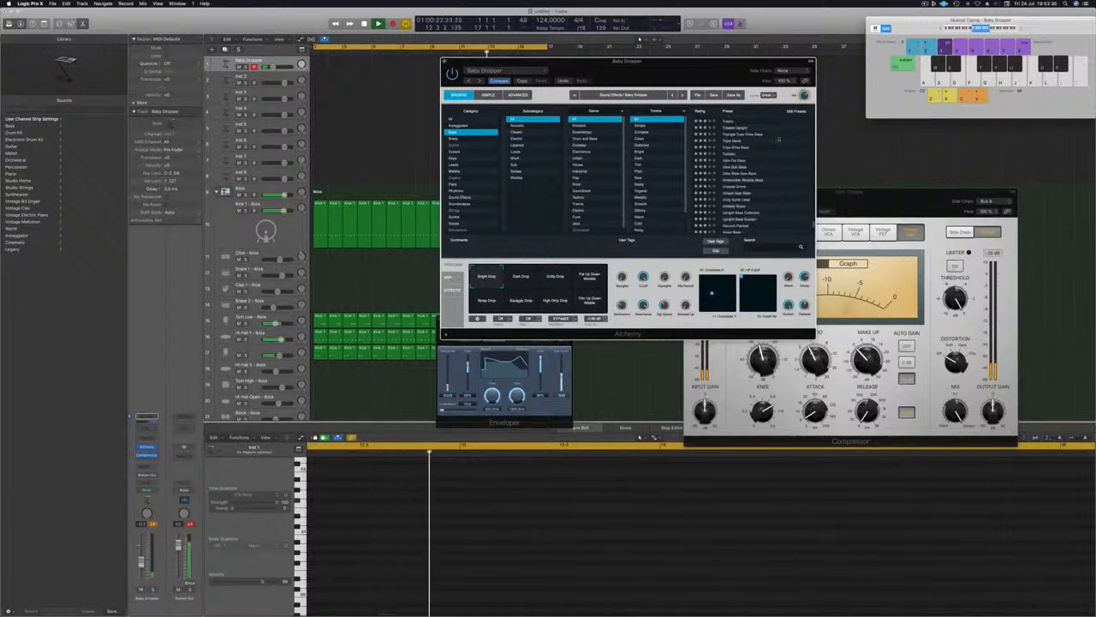
{"action": "scroll", "coordinate": [775, 172], "scroll_direction": "up", "scroll_amount": 6}
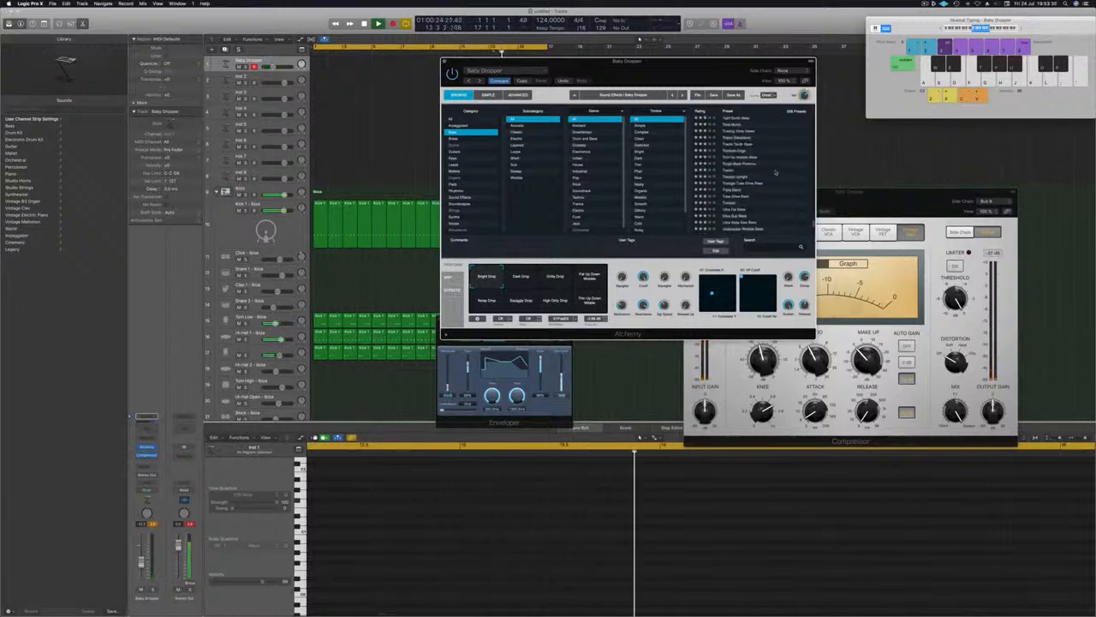
{"action": "scroll", "coordinate": [775, 172], "scroll_direction": "up", "scroll_amount": 4}
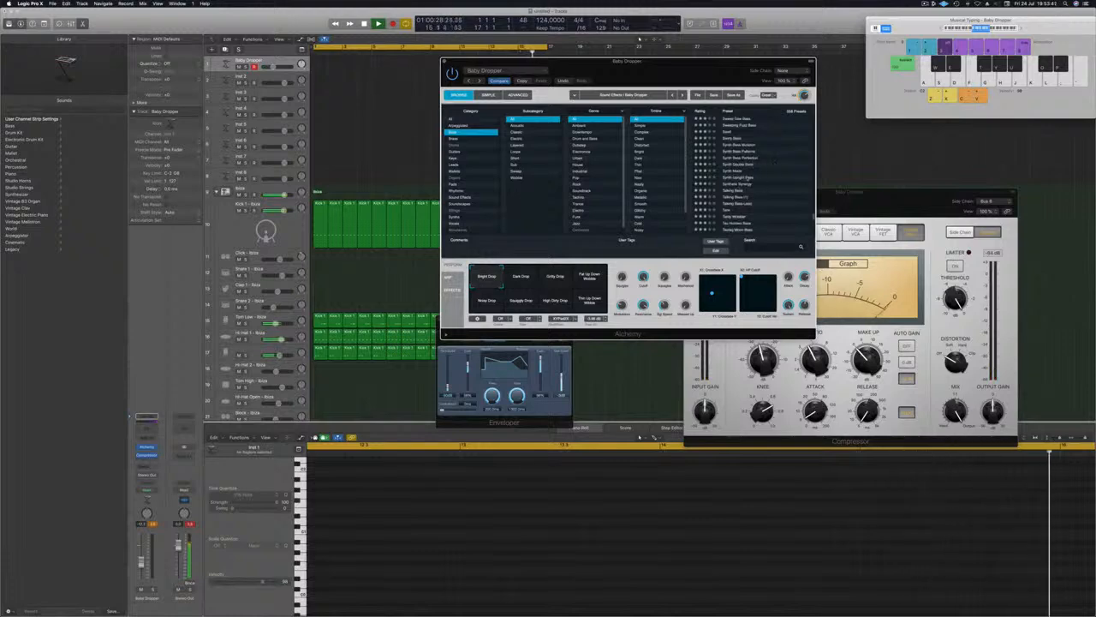
{"action": "scroll", "coordinate": [774, 159], "scroll_direction": "up", "scroll_amount": 4}
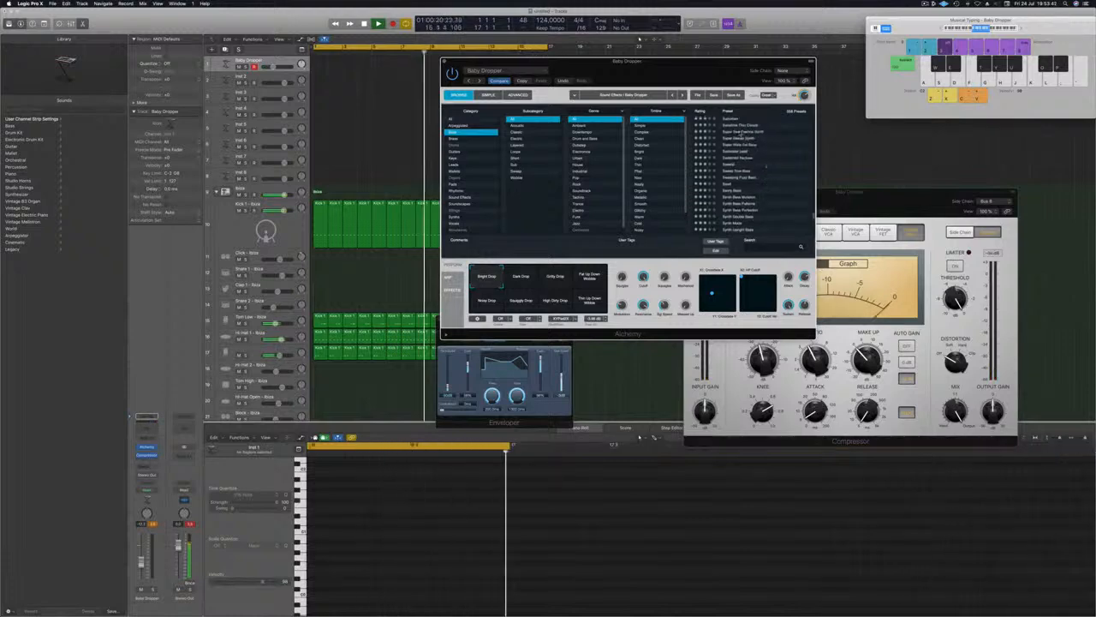
{"action": "left_click", "coordinate": [740, 131]}
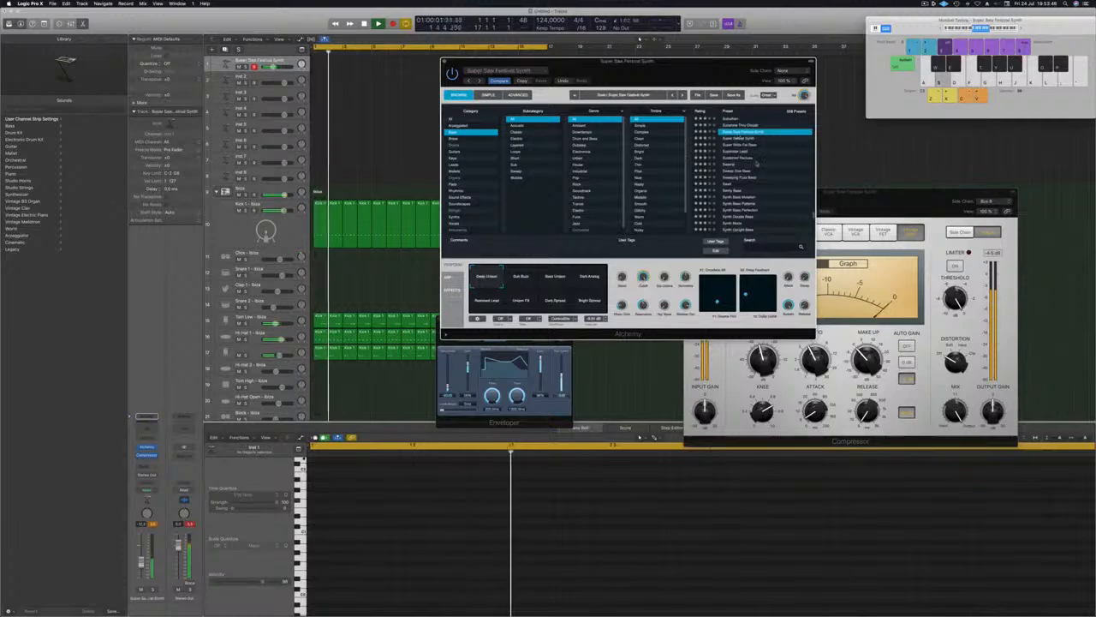
Audition the Sub-Bass Wobble and Sub Trigger presets, trying Sub Trigger's Digital Wave variation.
{"action": "scroll", "coordinate": [758, 180], "scroll_direction": "up", "scroll_amount": 4}
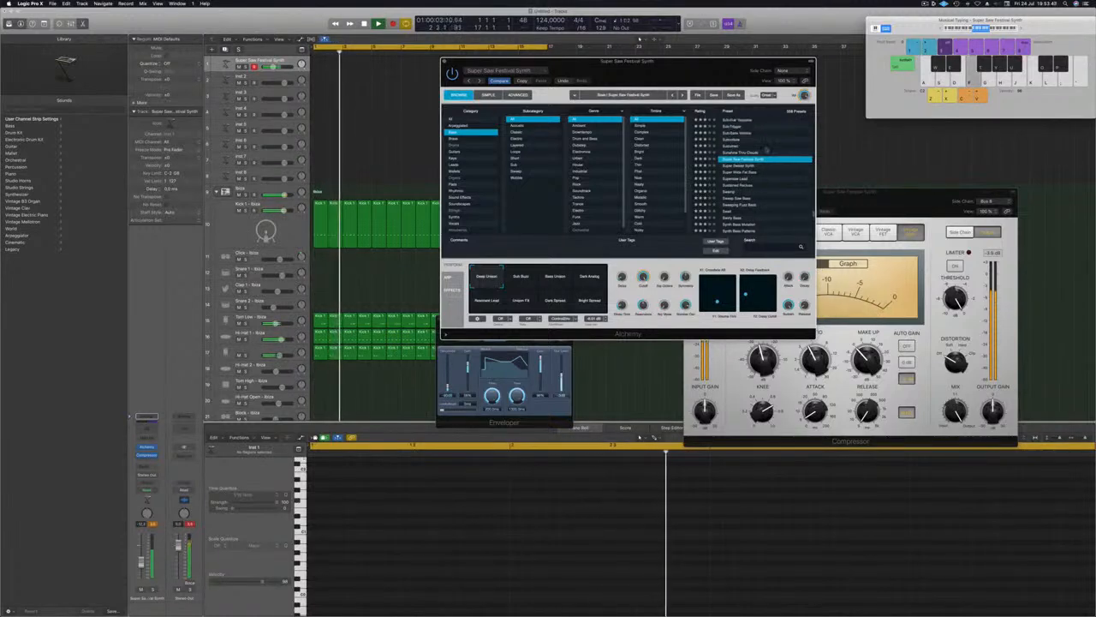
{"action": "left_click", "coordinate": [741, 134]}
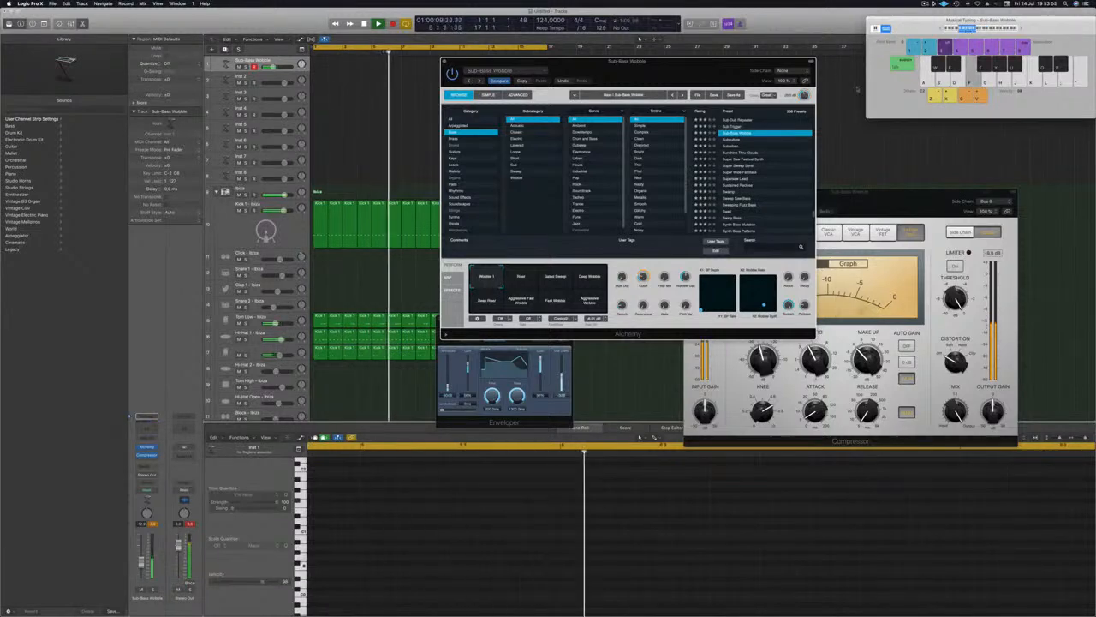
{"action": "left_click", "coordinate": [735, 126]}
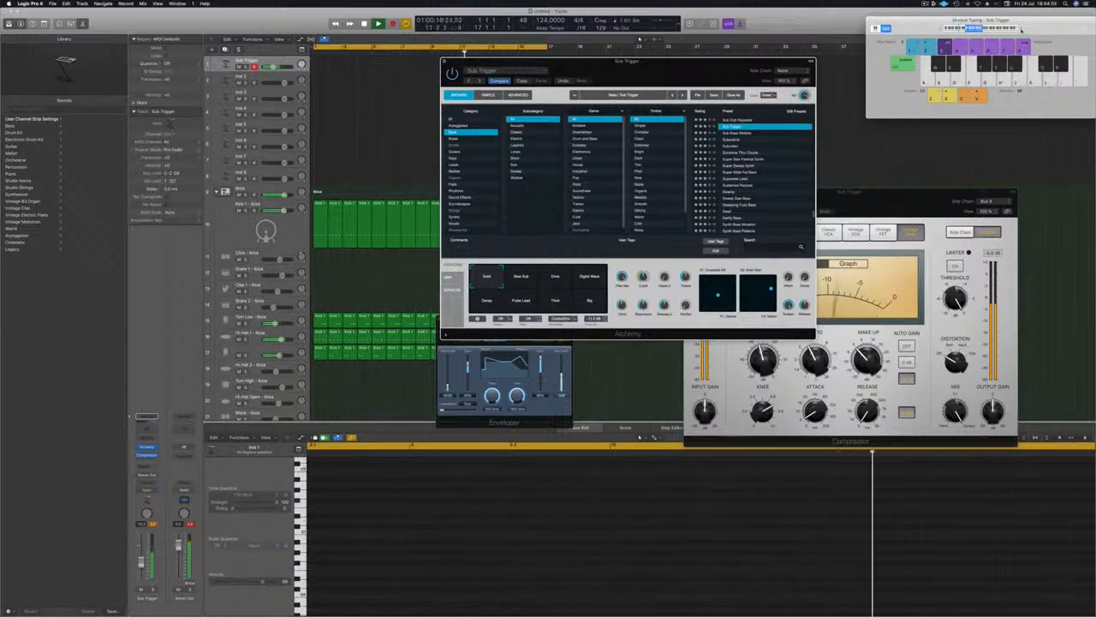
{"action": "left_click", "coordinate": [553, 281]}
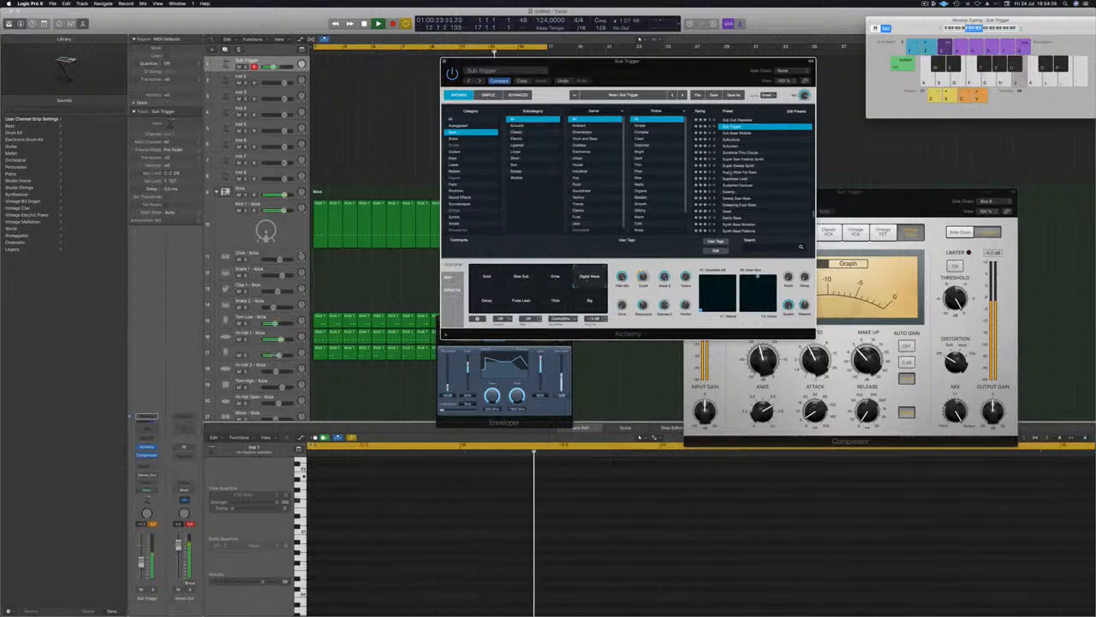
Load the Sub Dropper bass preset in Alchemy and choose its Octave Width variation after comparing the alternatives.
{"action": "scroll", "coordinate": [729, 173], "scroll_direction": "up", "scroll_amount": 3}
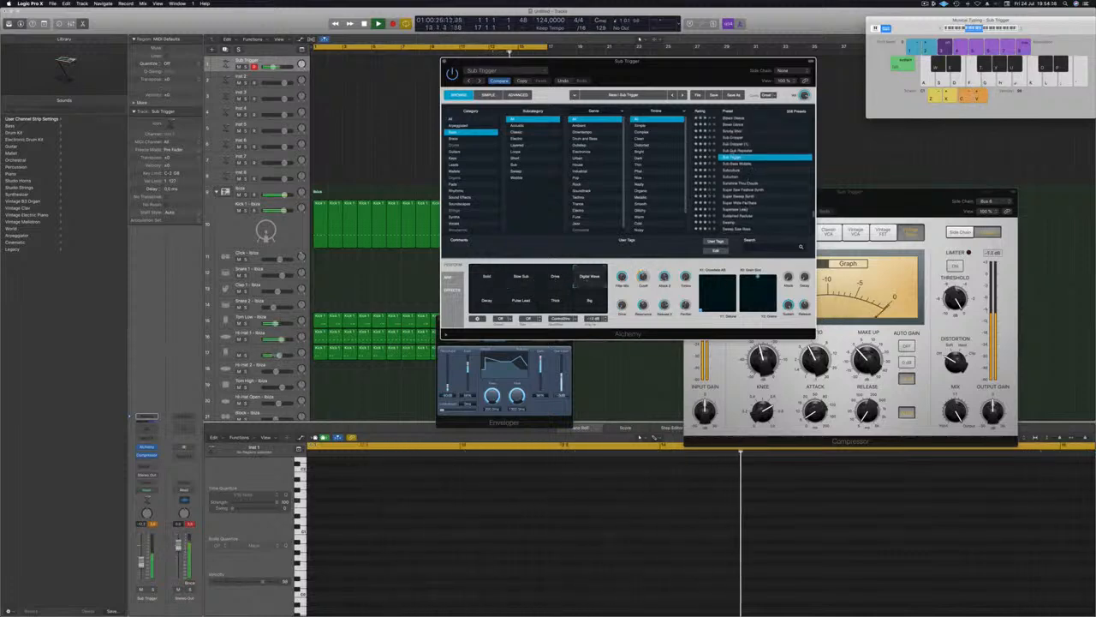
{"action": "left_click", "coordinate": [735, 151]}
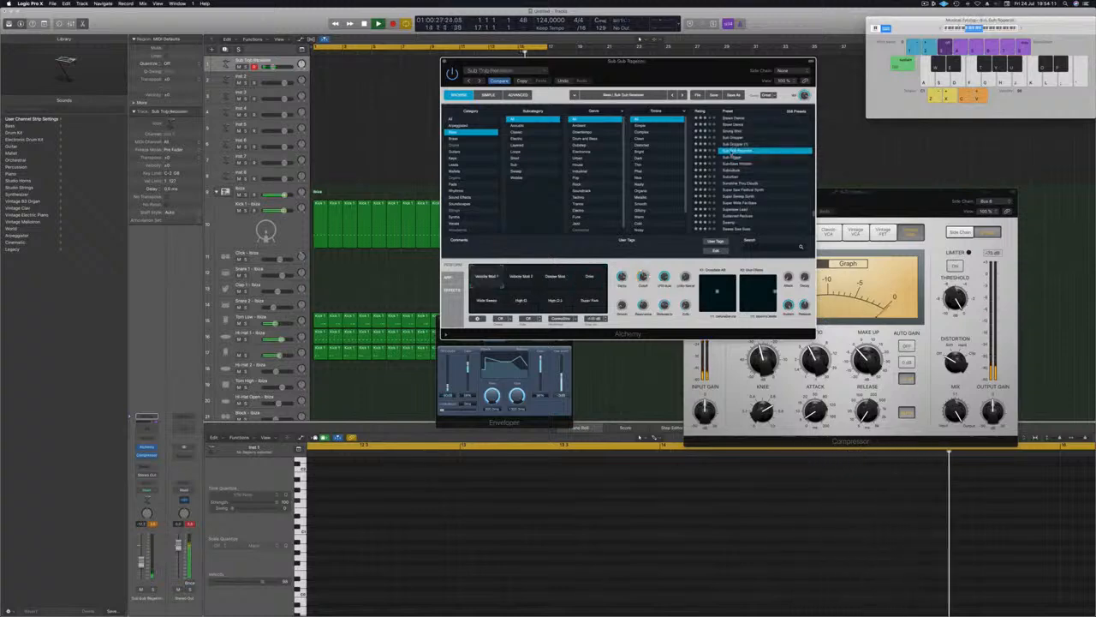
{"action": "left_click", "coordinate": [735, 138]}
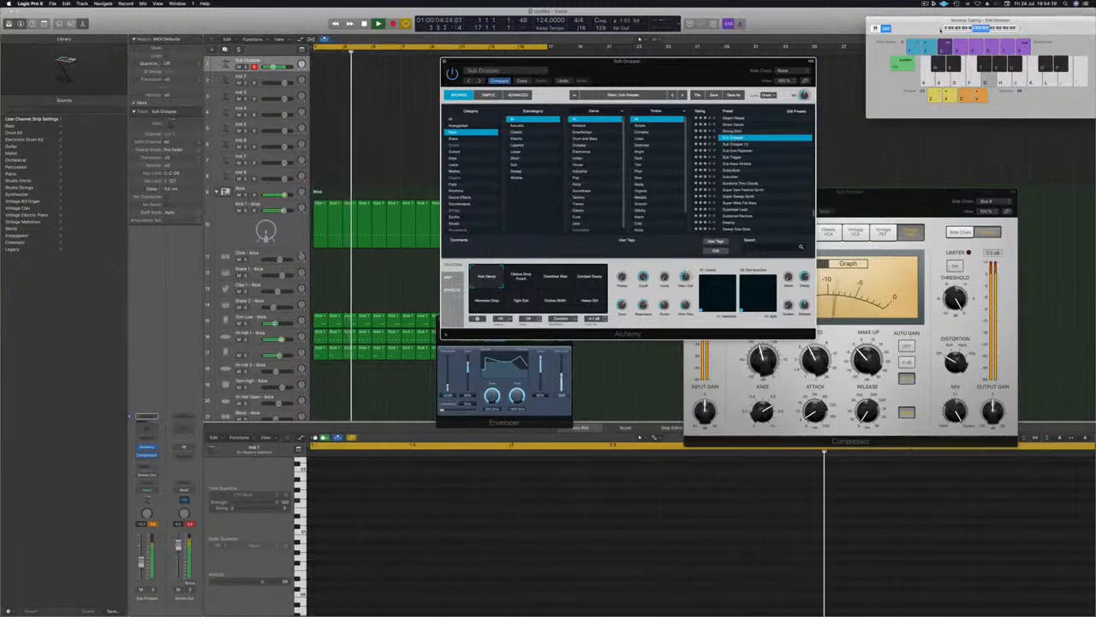
{"action": "mouse_move", "coordinate": [723, 71]}
{"action": "left_mouse_down"}
{"action": "mouse_move", "coordinate": [684, 71]}
{"action": "mouse_move", "coordinate": [729, 71]}
{"action": "left_mouse_up"}
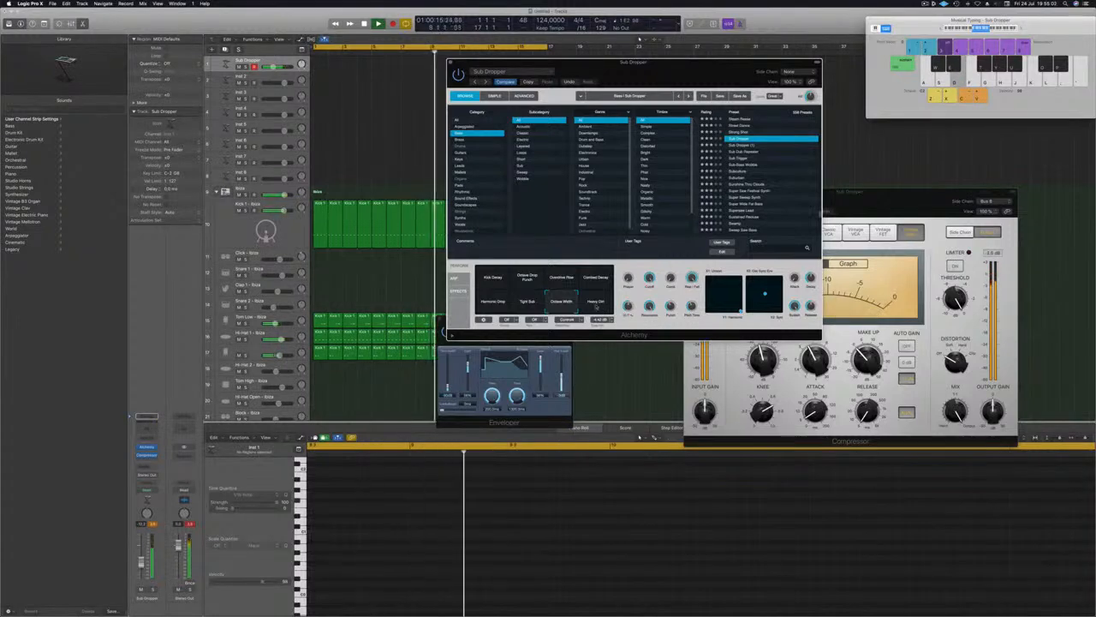
{"action": "left_click", "coordinate": [596, 303]}
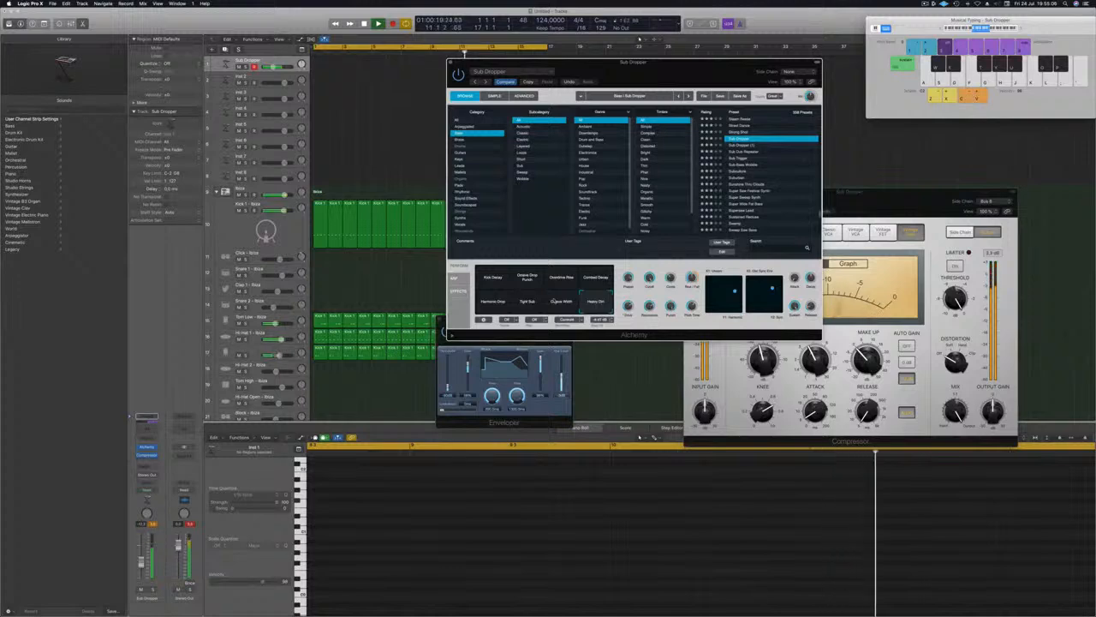
{"action": "left_click", "coordinate": [553, 301]}
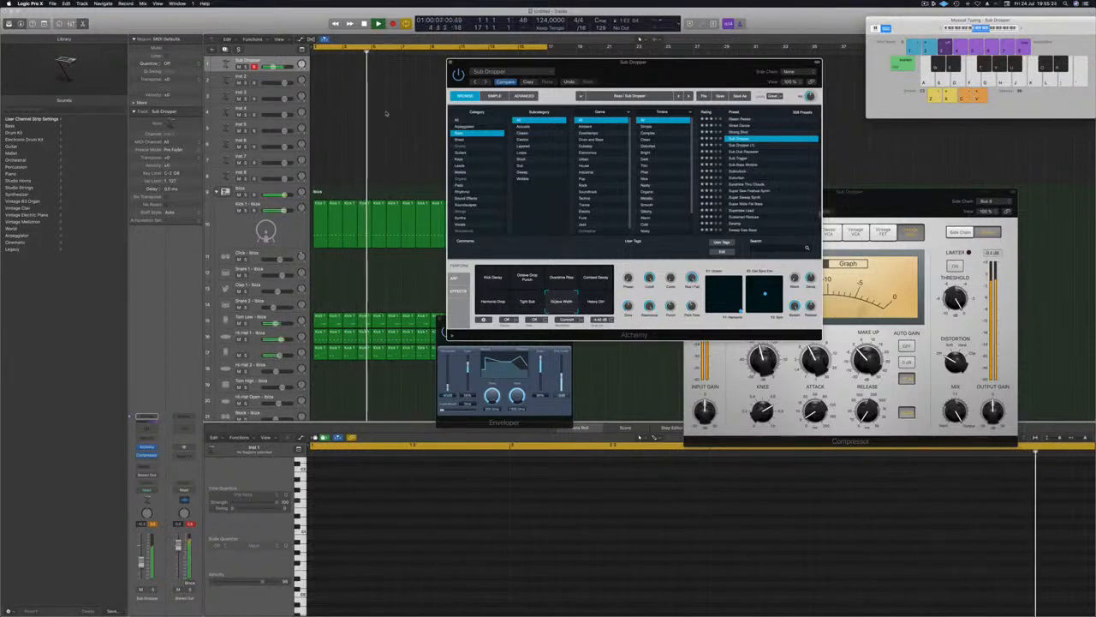
Record two long bass notes of the same pitch on the Sub Dropper track and move the recorded region to bar 1.
{"action": "key", "text": "r"}
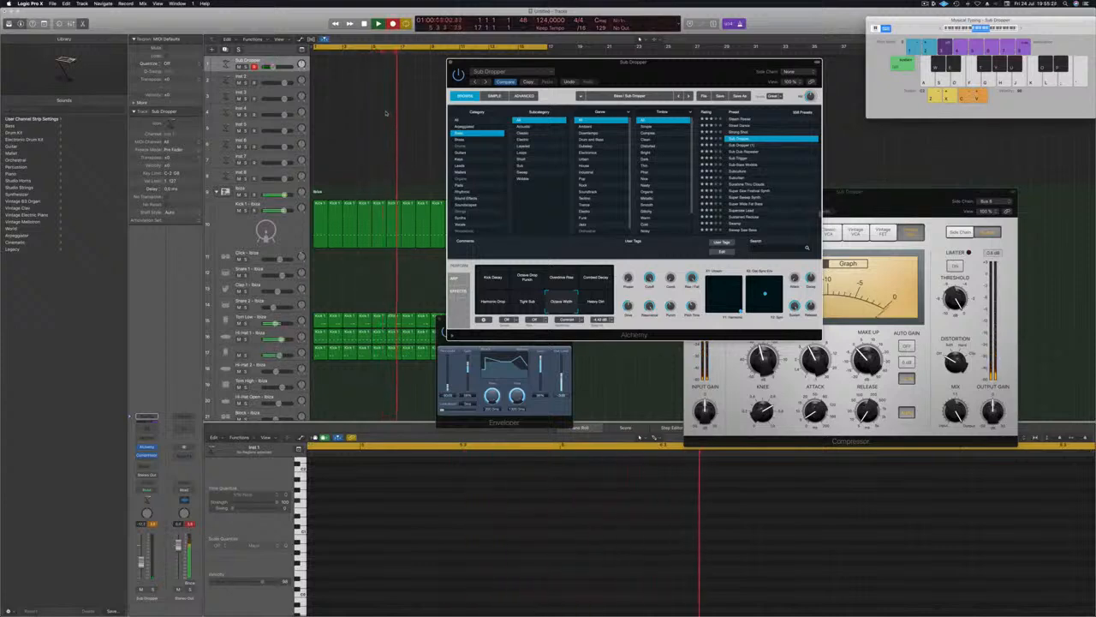
{"action": "key", "text": "d"}
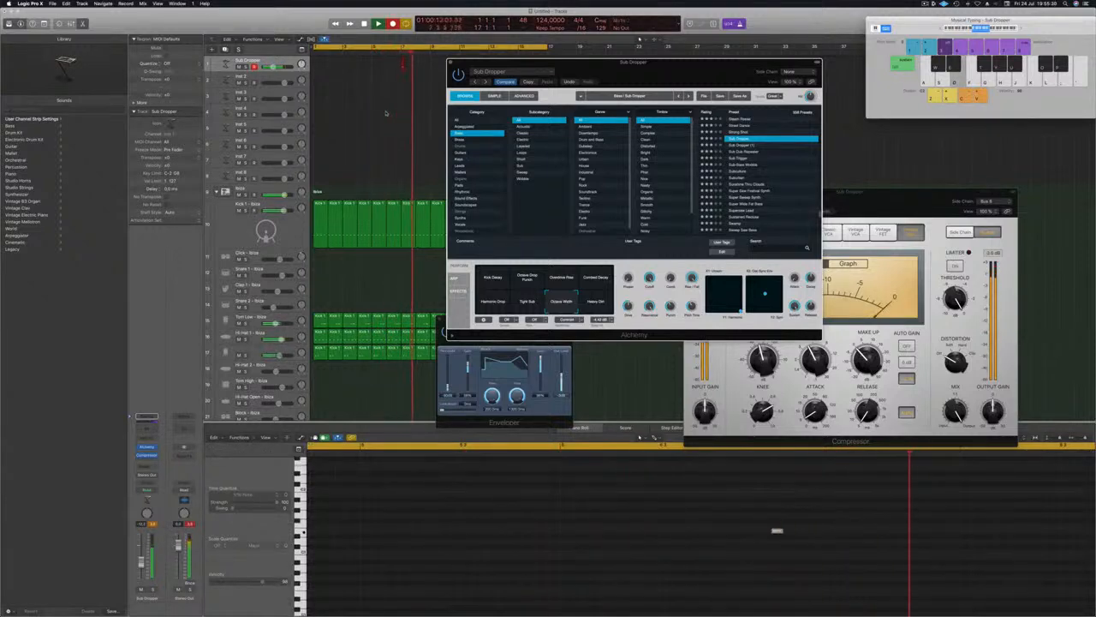
{"action": "key", "text": "d"}
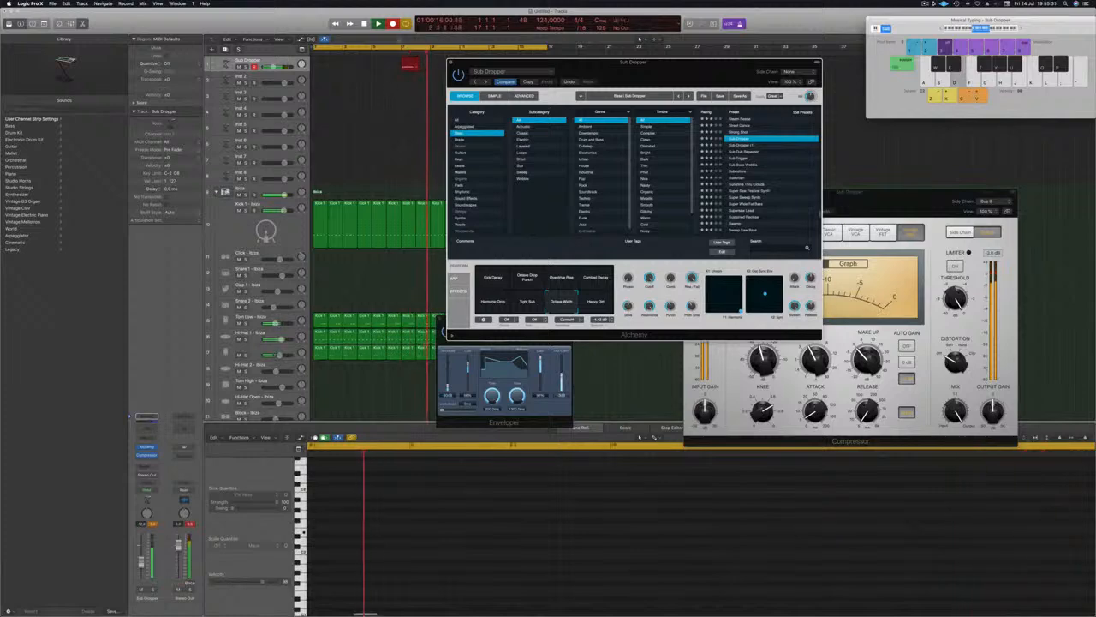
{"action": "key", "text": "space"}
{"action": "left_click_drag", "start_coordinate": [416, 60], "coordinate": [322, 60]}
Align the two recorded bass notes with the grid in the Piano Roll and shorten them.
{"action": "key", "text": "shift+space"}
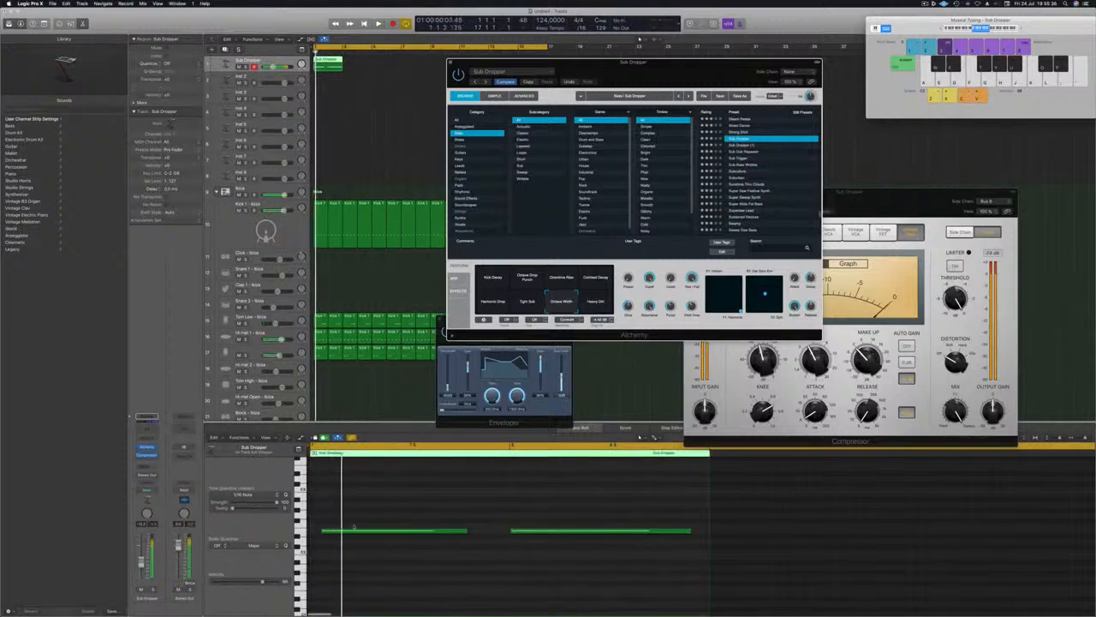
{"action": "left_click_drag", "start_coordinate": [386, 499], "coordinate": [598, 550]}
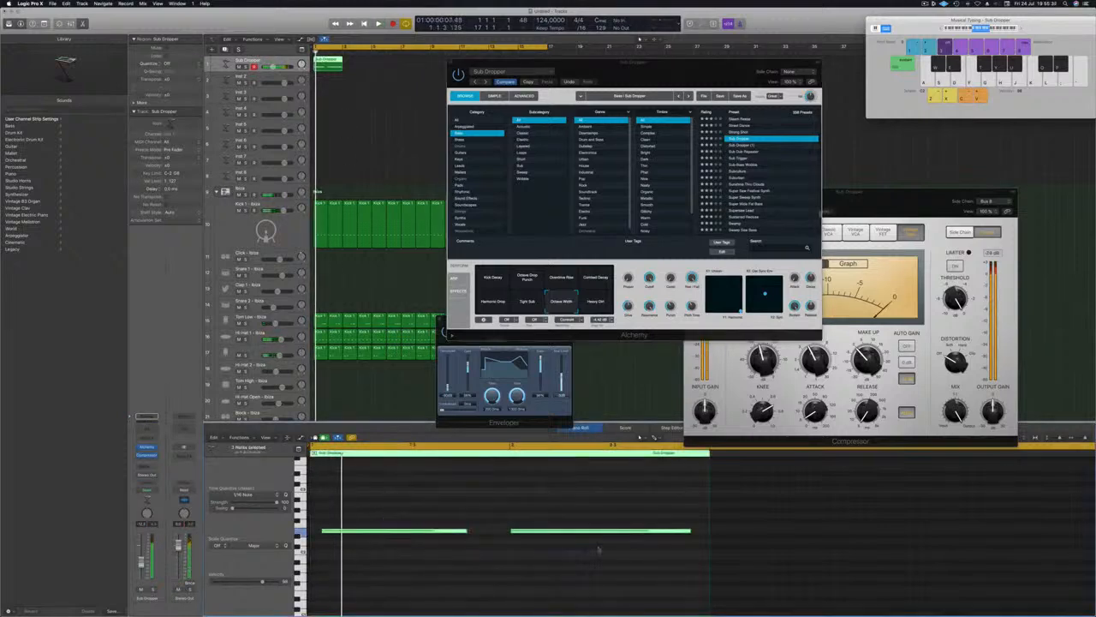
{"action": "left_click_drag", "start_coordinate": [493, 507], "coordinate": [449, 558]}
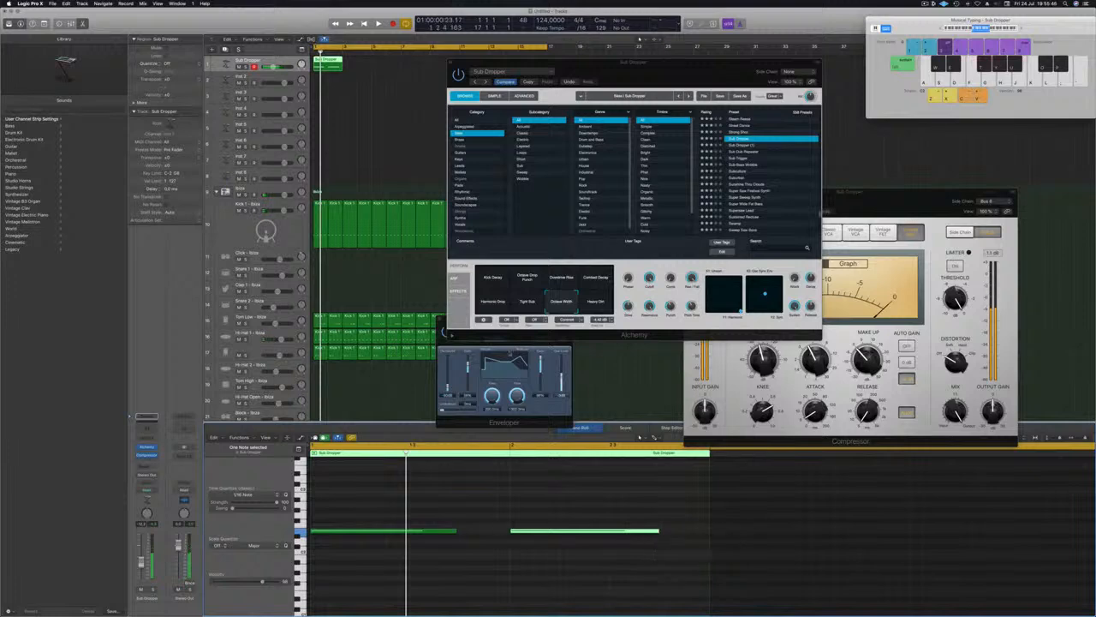
Move the Alchemy window clear of the arrangement and place a copy of the two-bar bass region directly after the original.
{"action": "left_click_drag", "start_coordinate": [634, 62], "coordinate": [916, 82]}
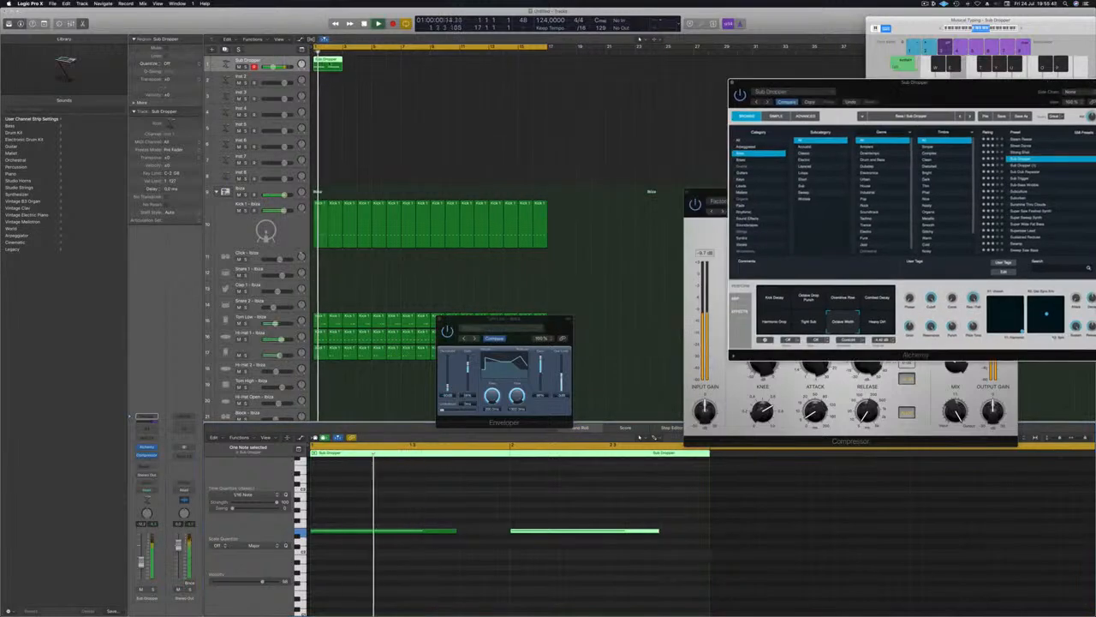
{"action": "key", "text": "l"}
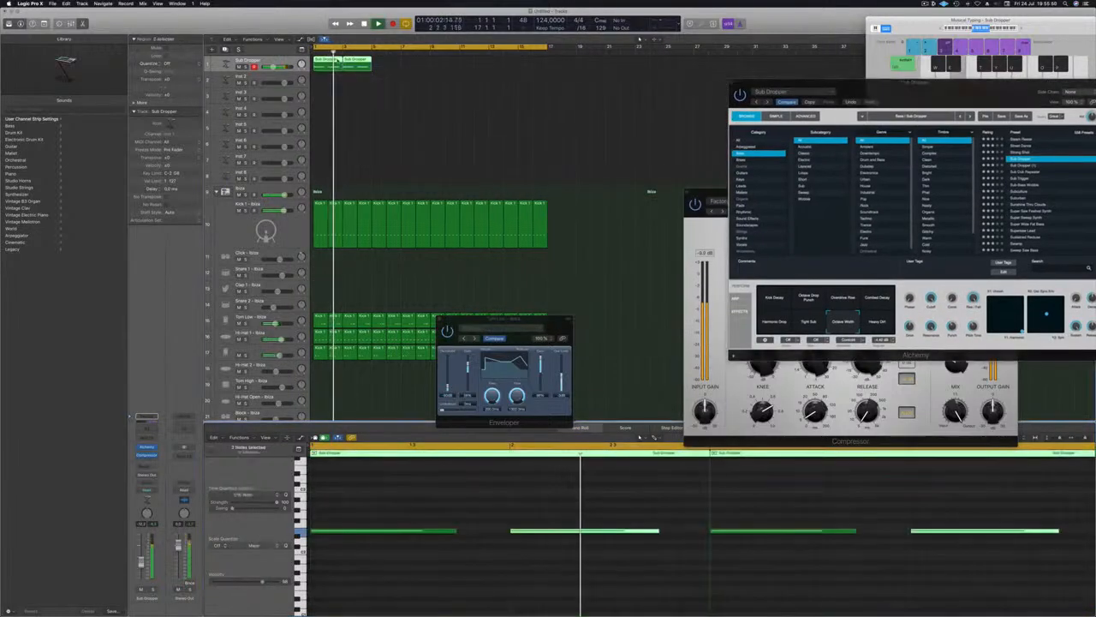
Repeat the two-bar bass regions on the Sub Dropper track until they fill all 16 bars.
{"action": "key", "text": "super+r"}
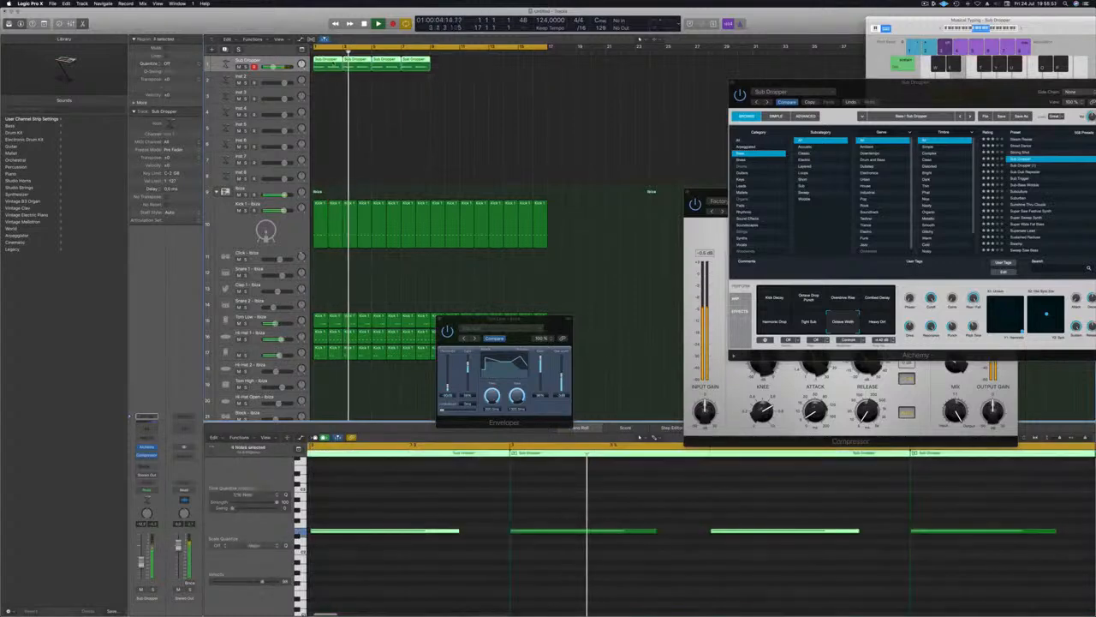
{"action": "key", "text": "super+r"}
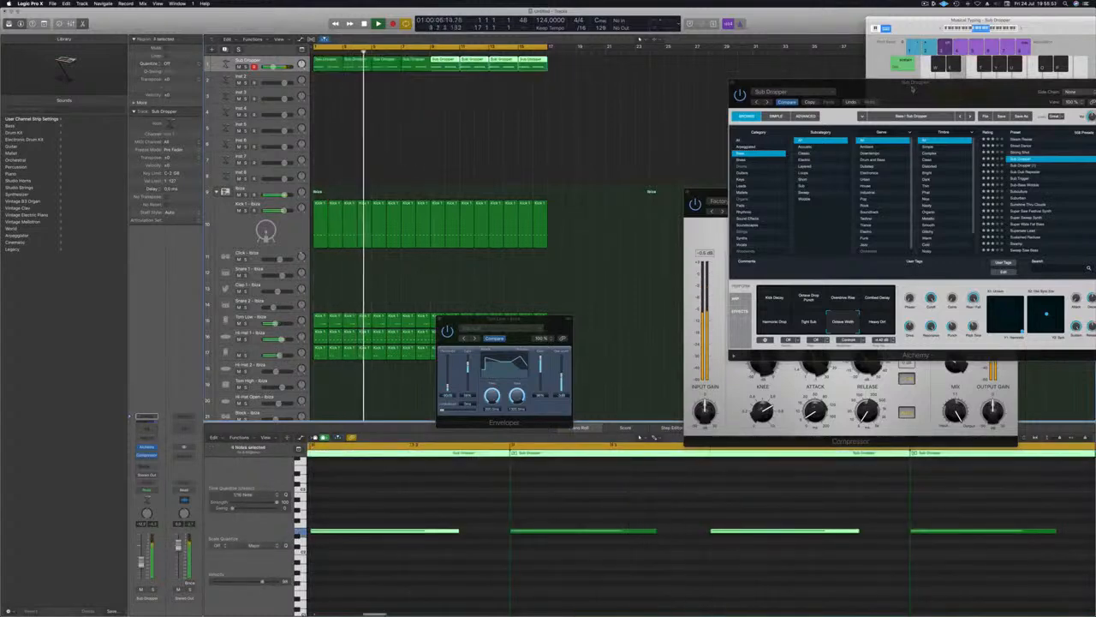
Compare several Sub Dropper variations in Alchemy, settle on Overdrive Rise, and close the Alchemy window.
{"action": "left_click_drag", "start_coordinate": [913, 88], "coordinate": [552, 121]}
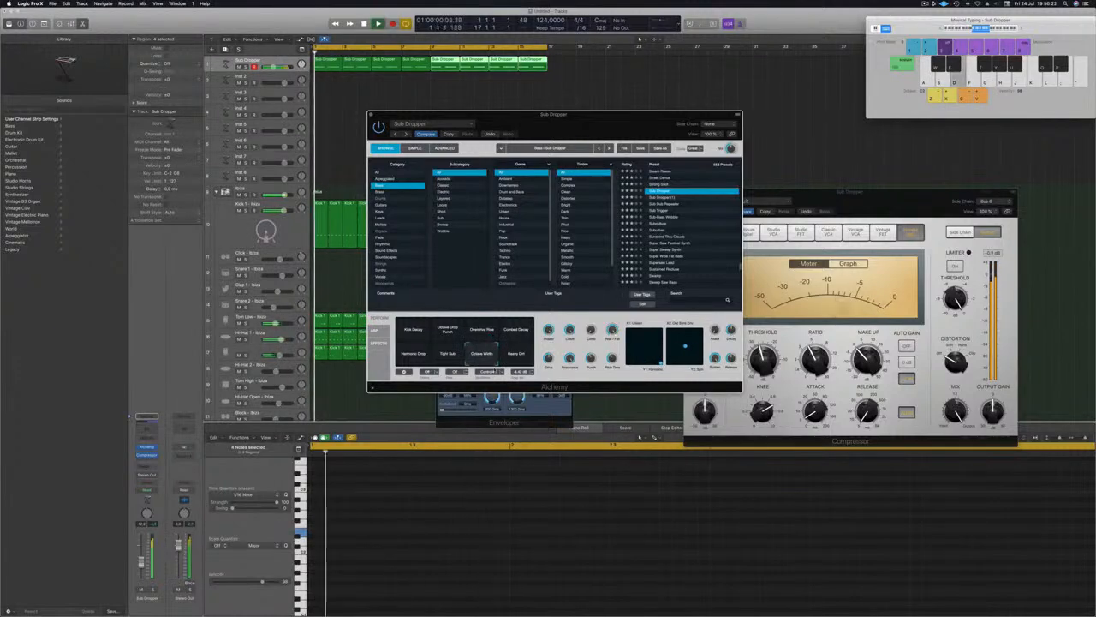
{"action": "left_click", "coordinate": [402, 364]}
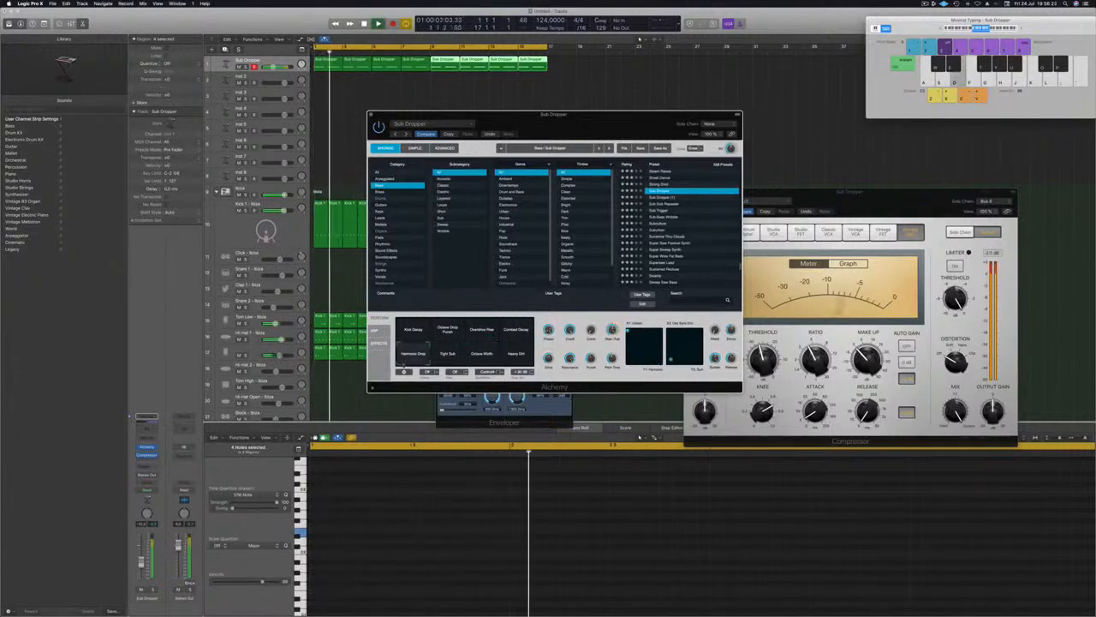
{"action": "left_click", "coordinate": [412, 332]}
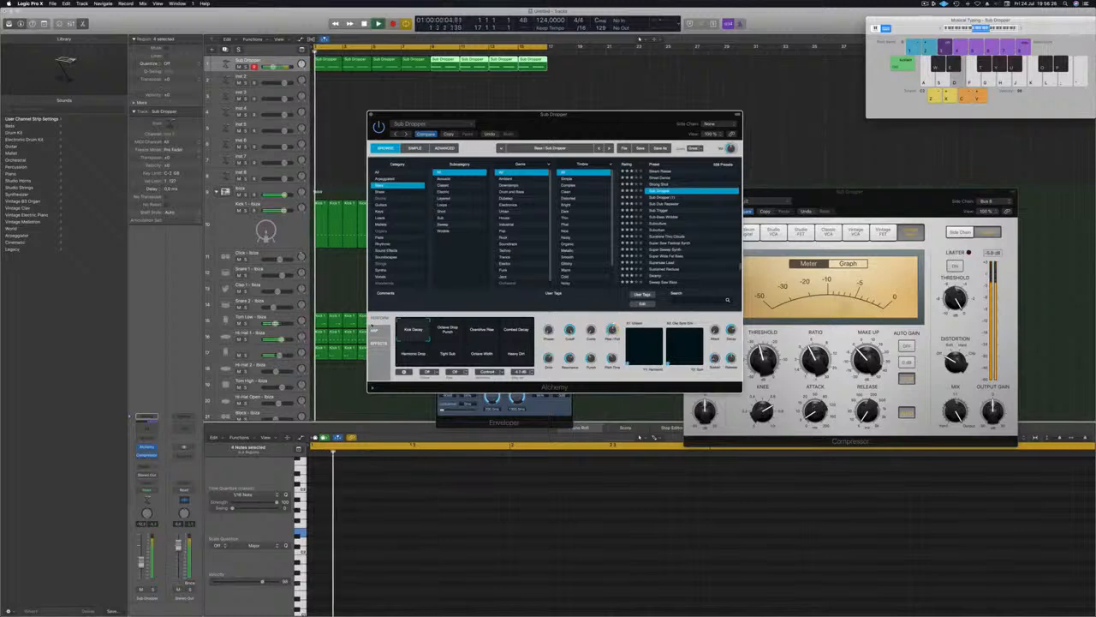
{"action": "left_click", "coordinate": [447, 332]}
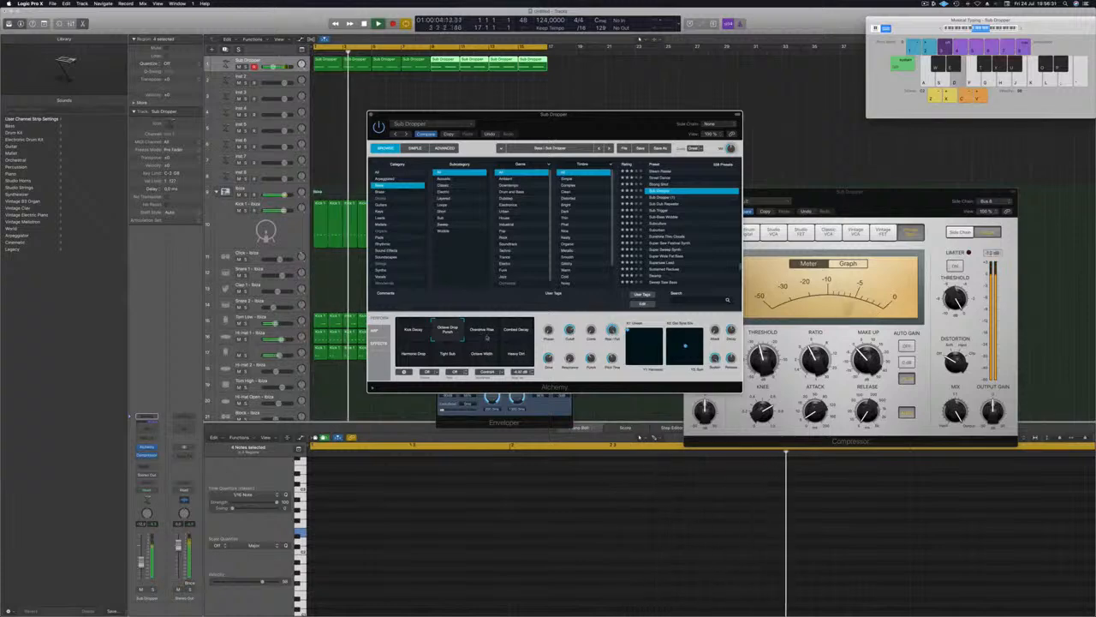
{"action": "left_click", "coordinate": [487, 334]}
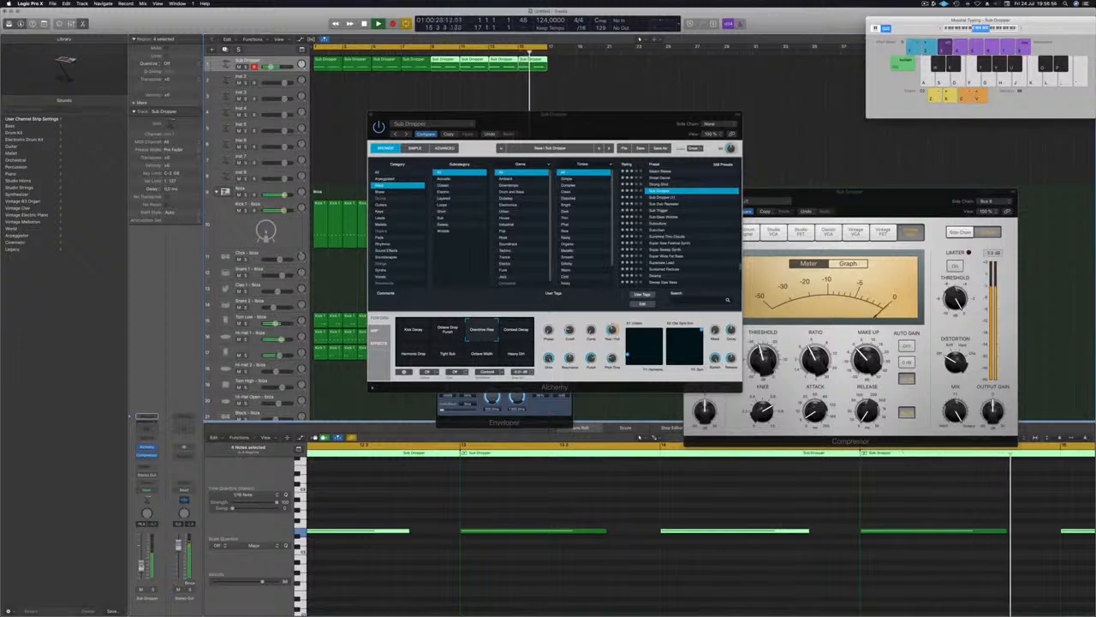
{"action": "left_click_drag", "start_coordinate": [539, 132], "coordinate": [602, 182]}
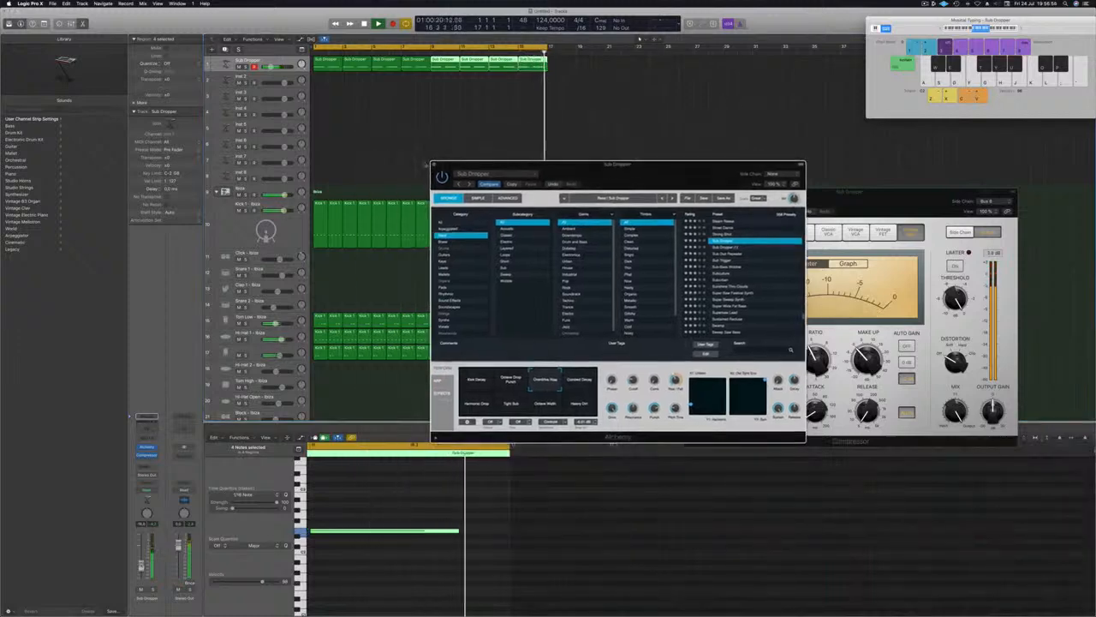
{"action": "left_click", "coordinate": [434, 164]}
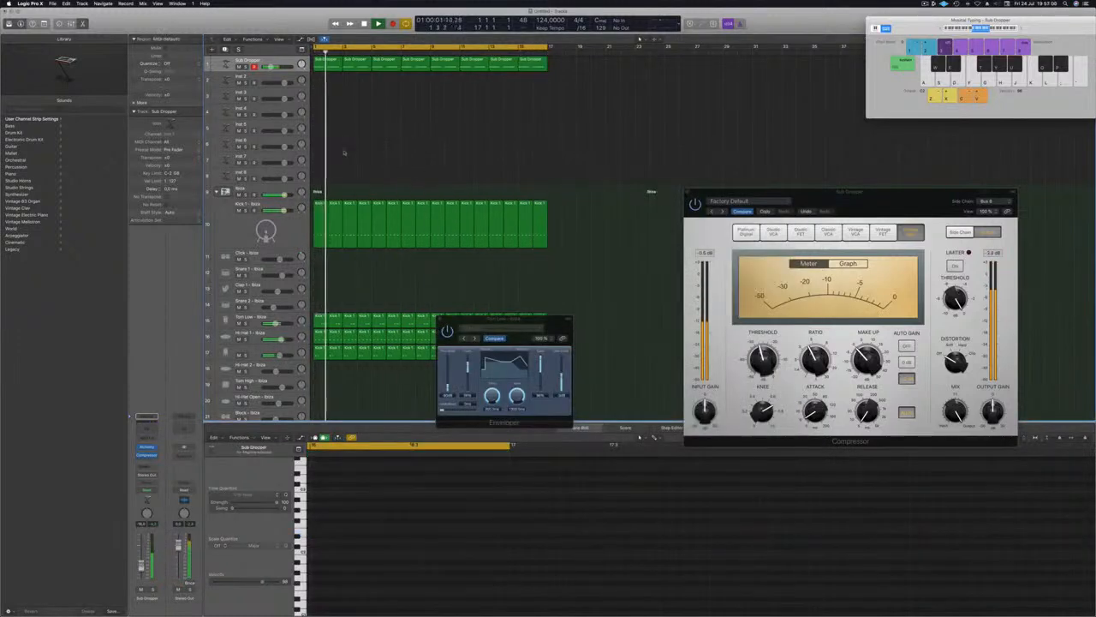
Copy the first bass region to bar 1 of the Inst 2 track and rework its notes into two pairs of short notes.
{"action": "left_click", "coordinate": [335, 68]}
{"action": "left_click_drag", "start_coordinate": [335, 68], "coordinate": [335, 82]}
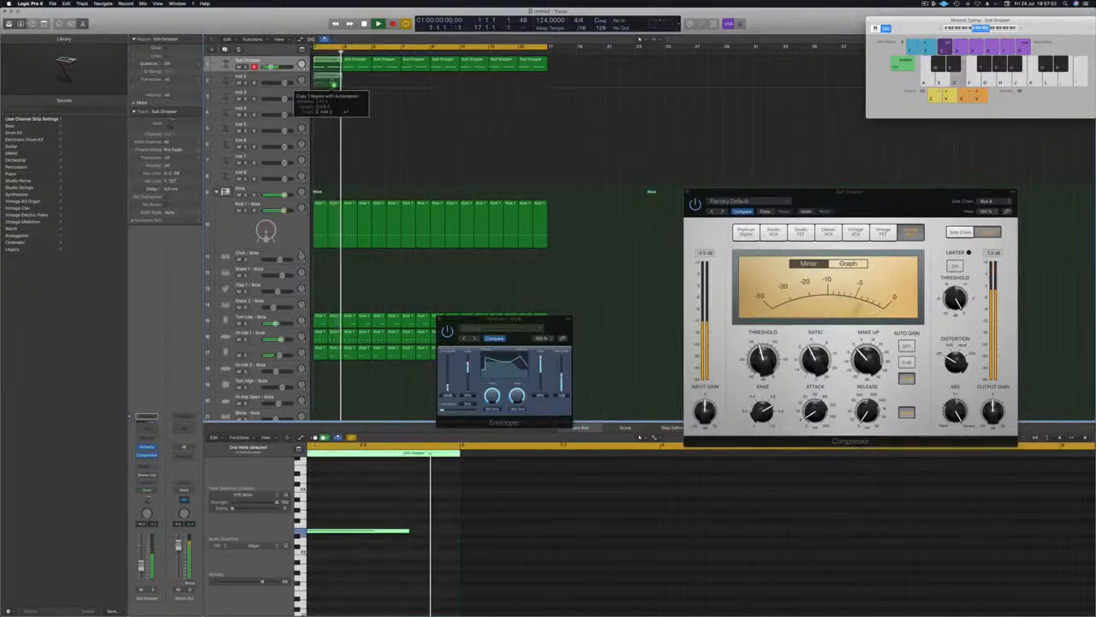
{"action": "scroll", "coordinate": [383, 496], "scroll_direction": "left", "scroll_amount": 5}
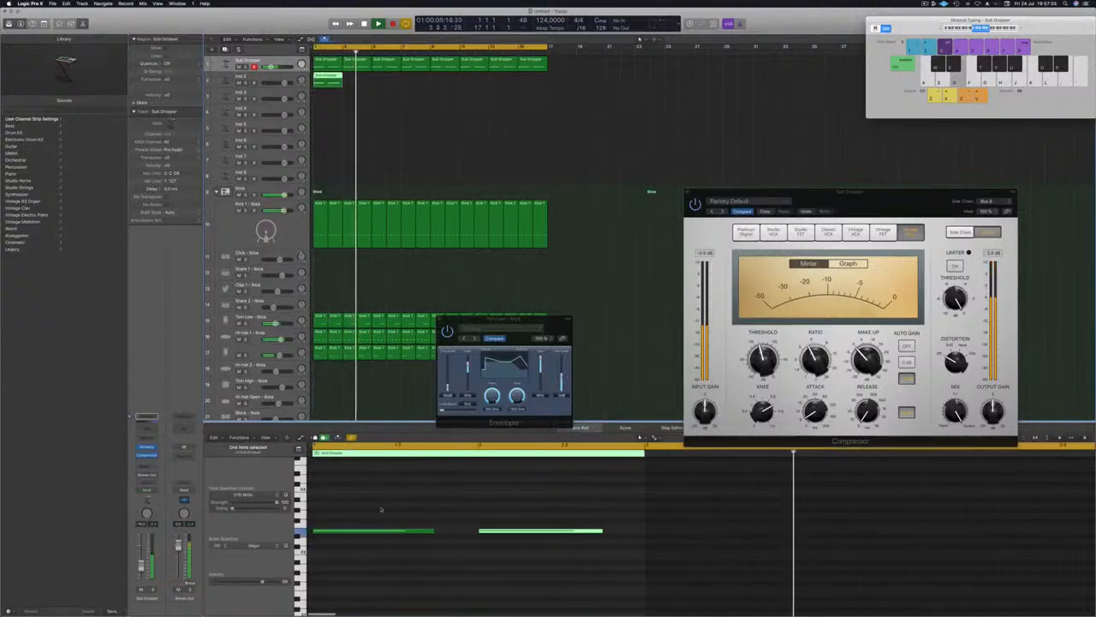
{"action": "left_click_drag", "start_coordinate": [380, 509], "coordinate": [530, 559]}
{"action": "left_click_drag", "start_coordinate": [431, 532], "coordinate": [381, 532]}
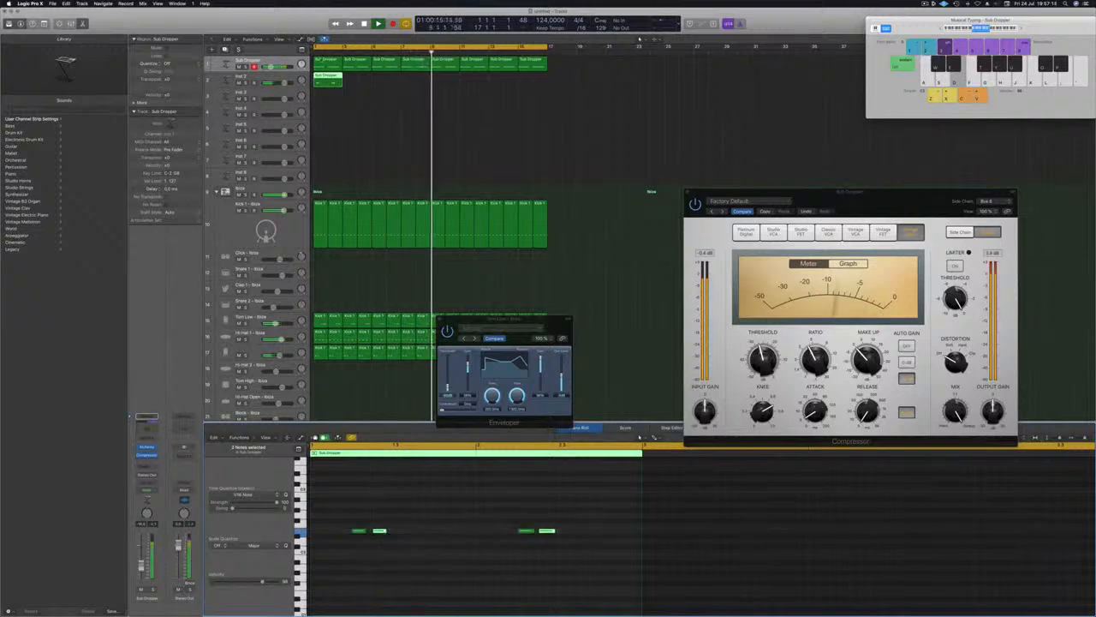
Open Alchemy on the Inst 2 track and load the After Image Echoes preset from the Rhythms category.
{"action": "left_click", "coordinate": [242, 77]}
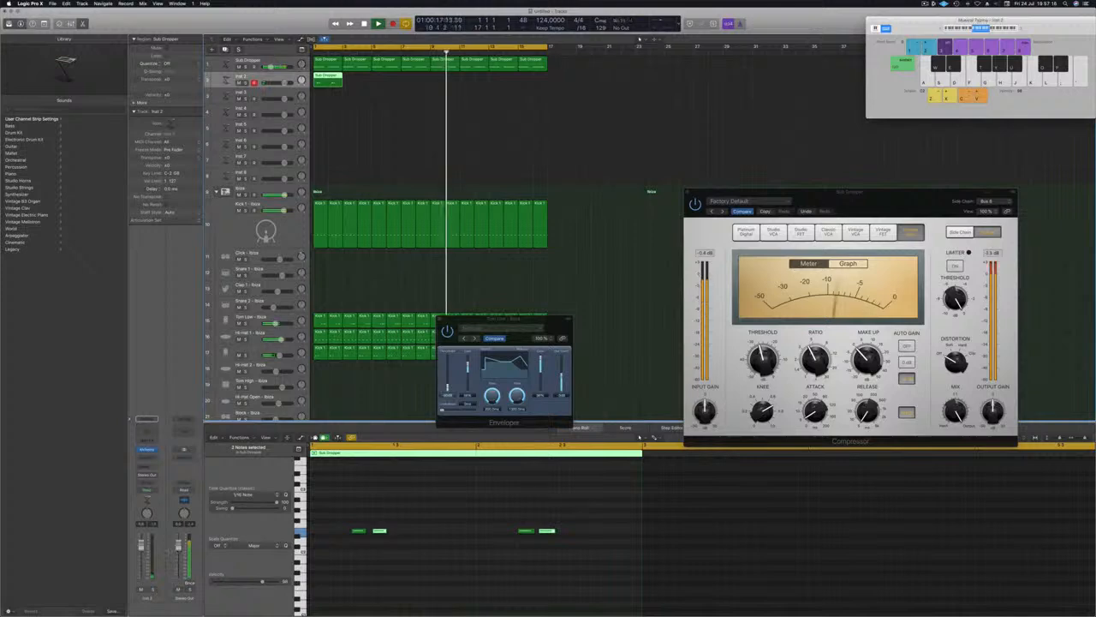
{"action": "left_click", "coordinate": [147, 450]}
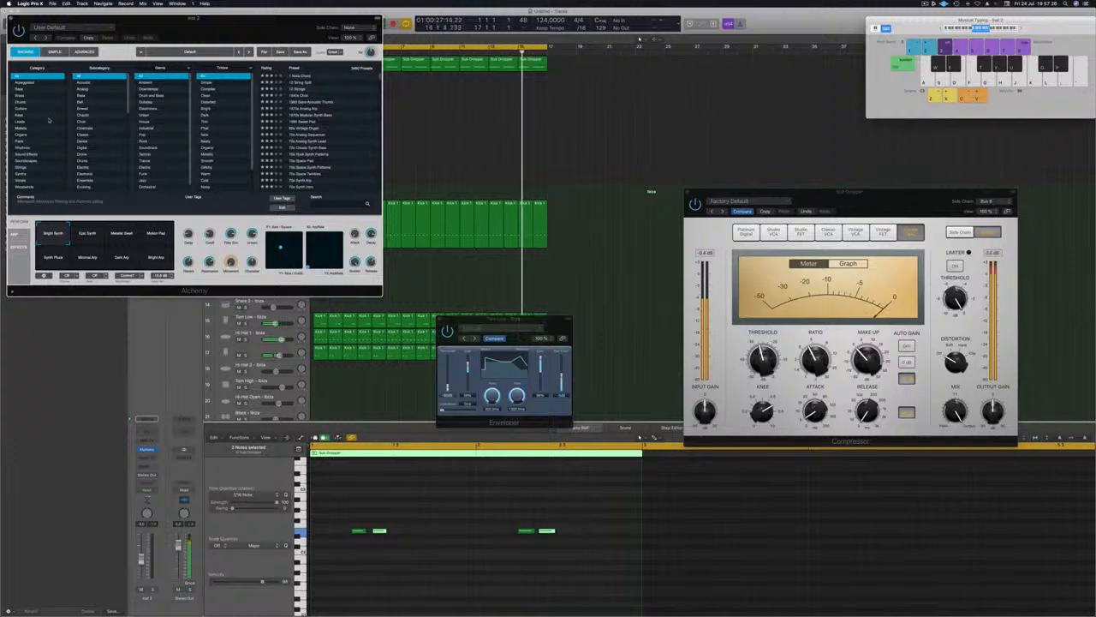
{"action": "left_click", "coordinate": [24, 147]}
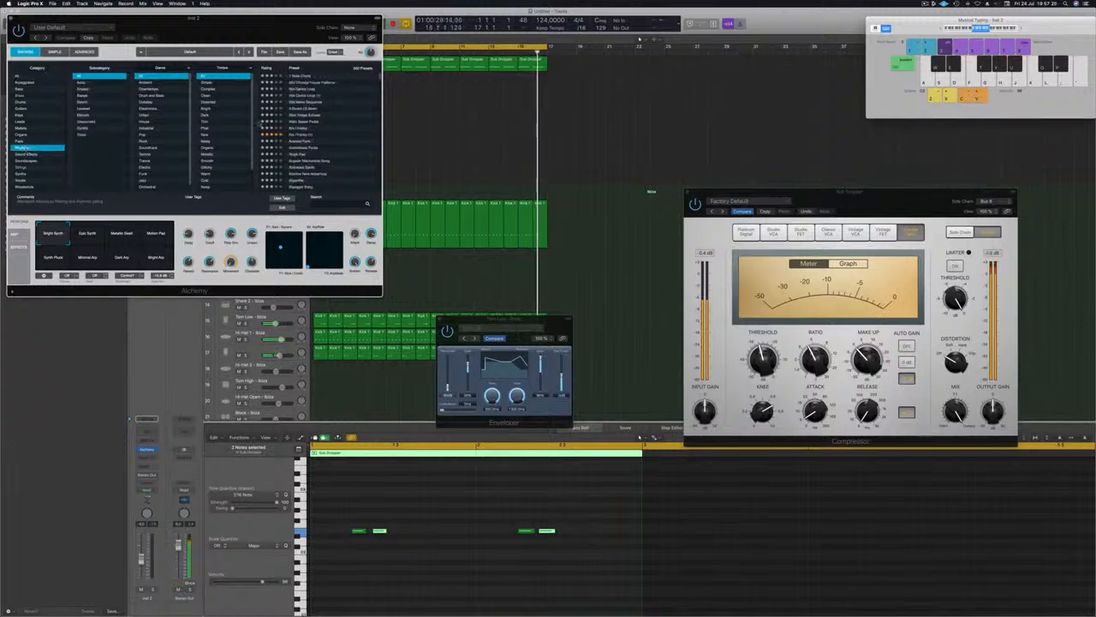
{"action": "left_click", "coordinate": [309, 115]}
Move the Alchemy window off the arrangement and repeat the short-note region on the second track to fill all 16 bars.
{"action": "left_click_drag", "start_coordinate": [196, 18], "coordinate": [726, 90]}
{"action": "mouse_move", "coordinate": [334, 83]}
{"action": "left_mouse_down"}
{"action": "mouse_move", "coordinate": [407, 84]}
{"action": "mouse_move", "coordinate": [315, 79]}
{"action": "left_mouse_up"}
{"action": "left_click_drag", "start_coordinate": [390, 84], "coordinate": [511, 84]}
Audition the After Image Echoes variations one after another, from Harmonics through to Metal Deep.
{"action": "left_click_drag", "start_coordinate": [673, 103], "coordinate": [536, 128]}
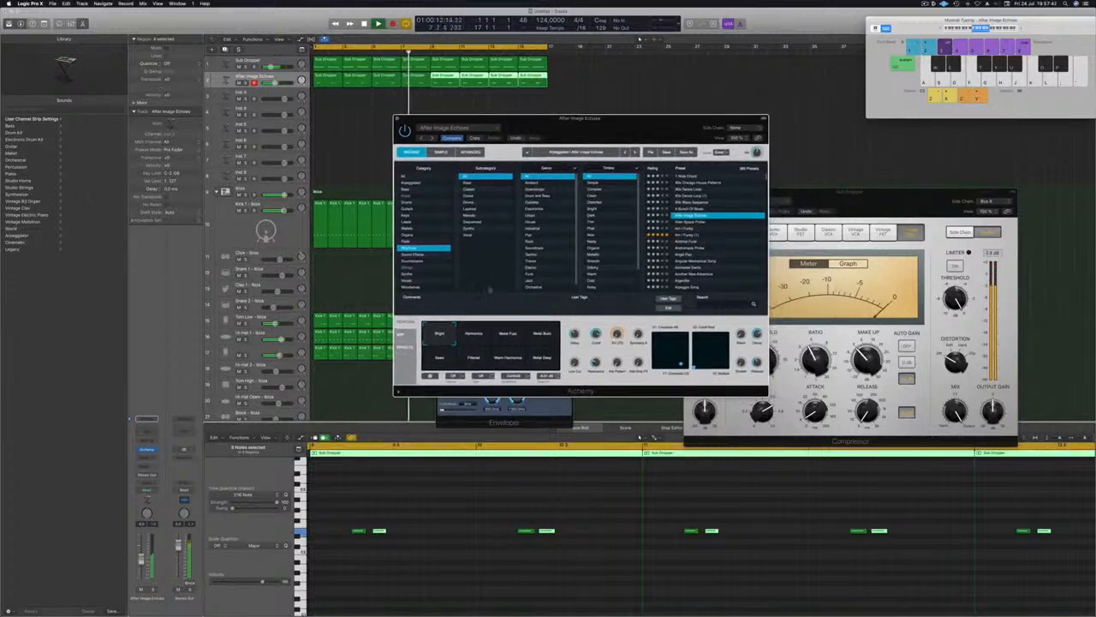
{"action": "left_click", "coordinate": [474, 334]}
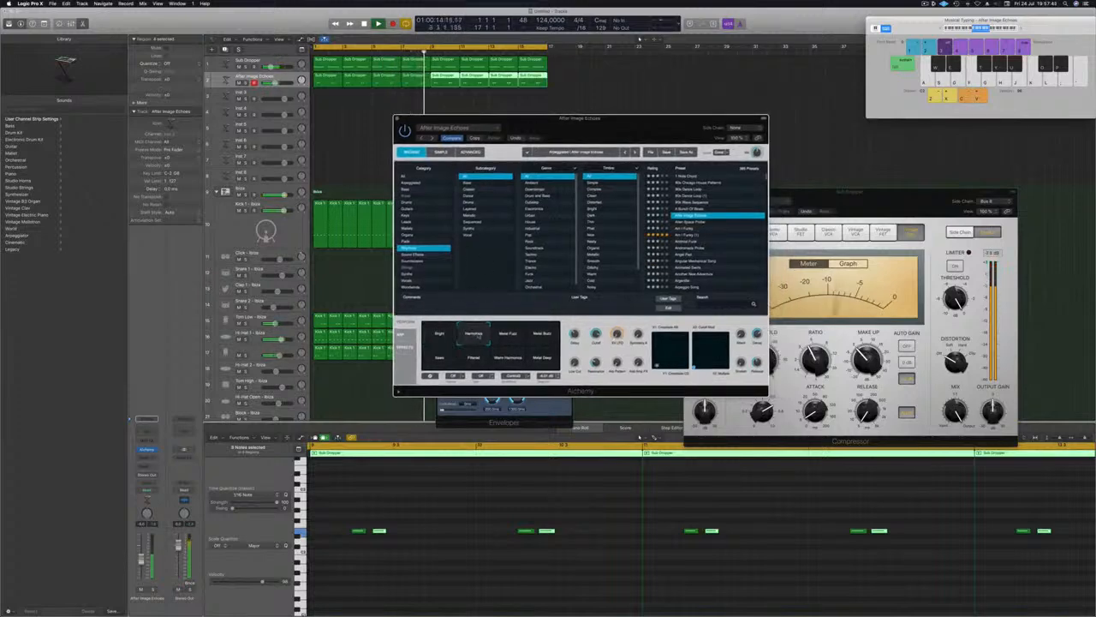
{"action": "left_click", "coordinate": [510, 335]}
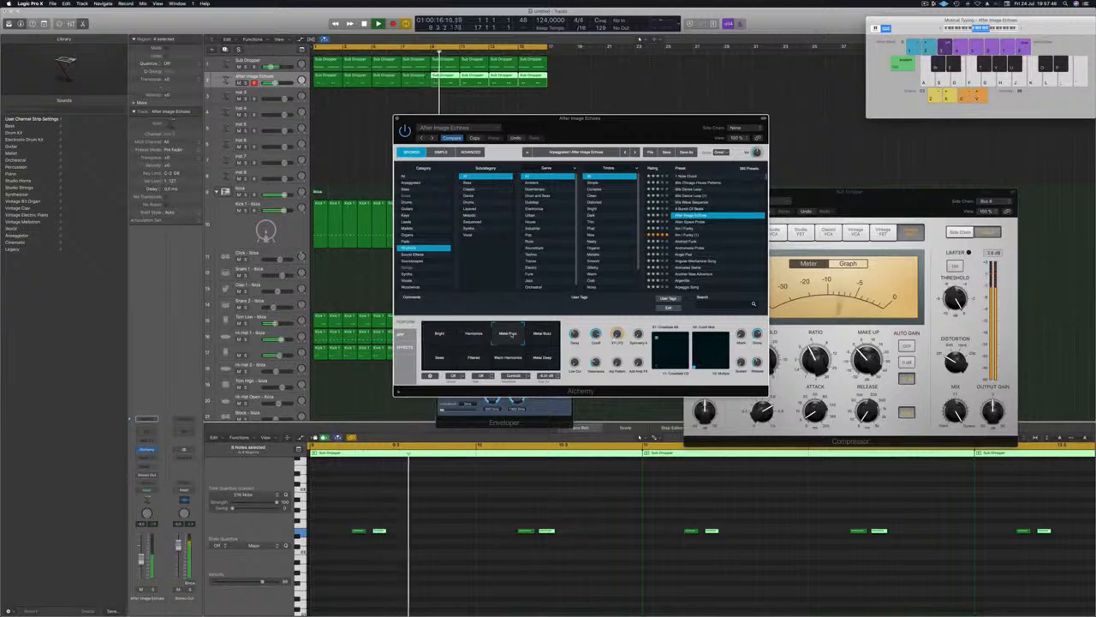
{"action": "left_click", "coordinate": [537, 336]}
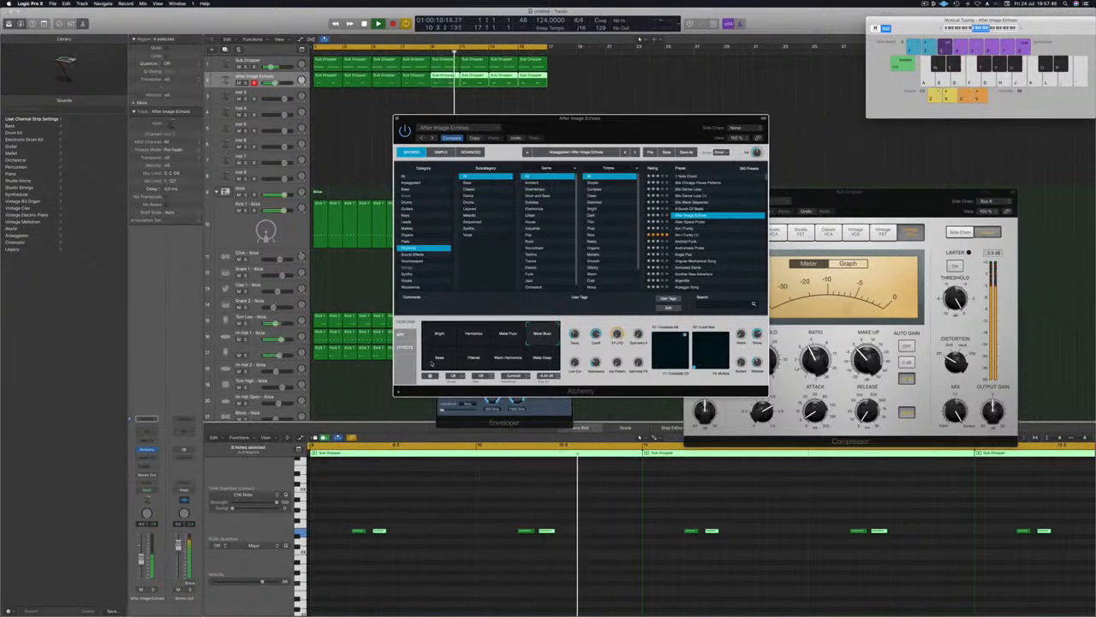
{"action": "left_click", "coordinate": [51, 564]}
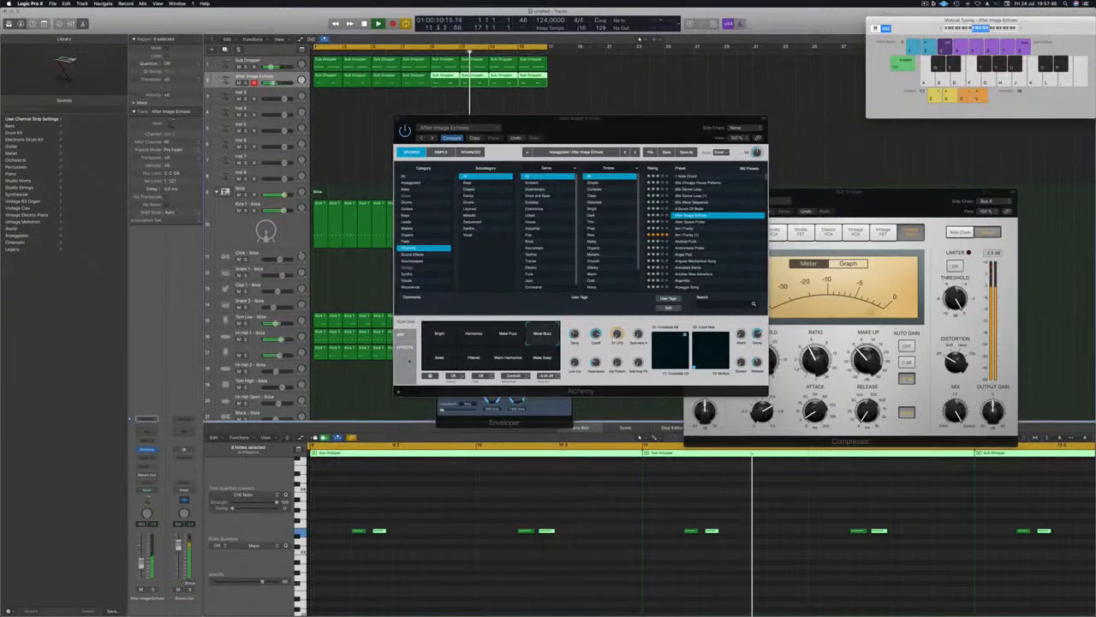
{"action": "left_click", "coordinate": [439, 357]}
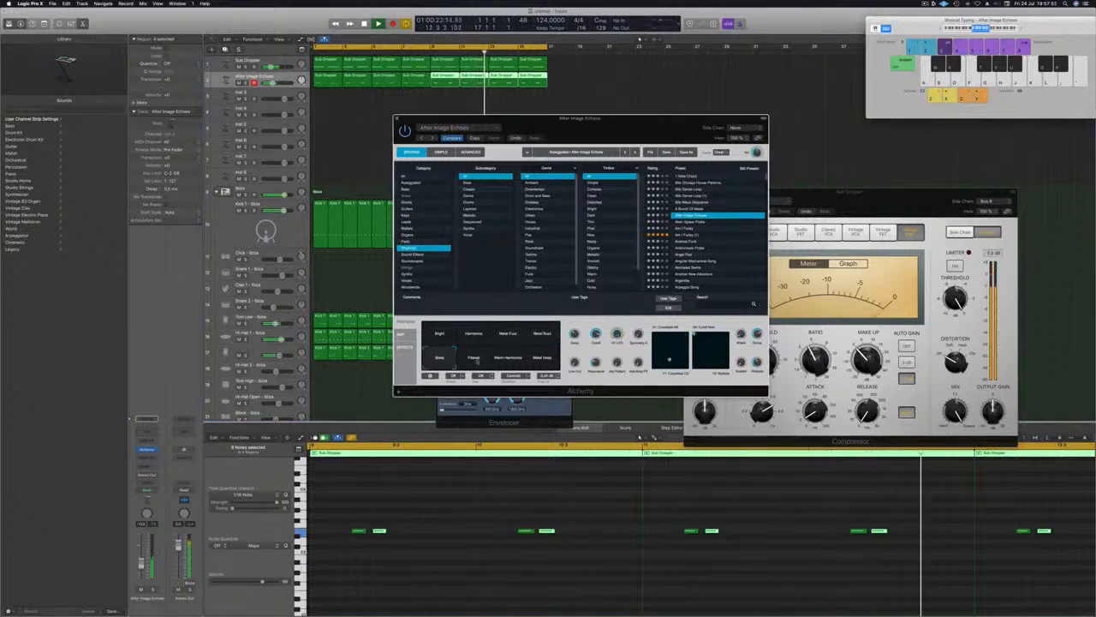
{"action": "left_click", "coordinate": [476, 360]}
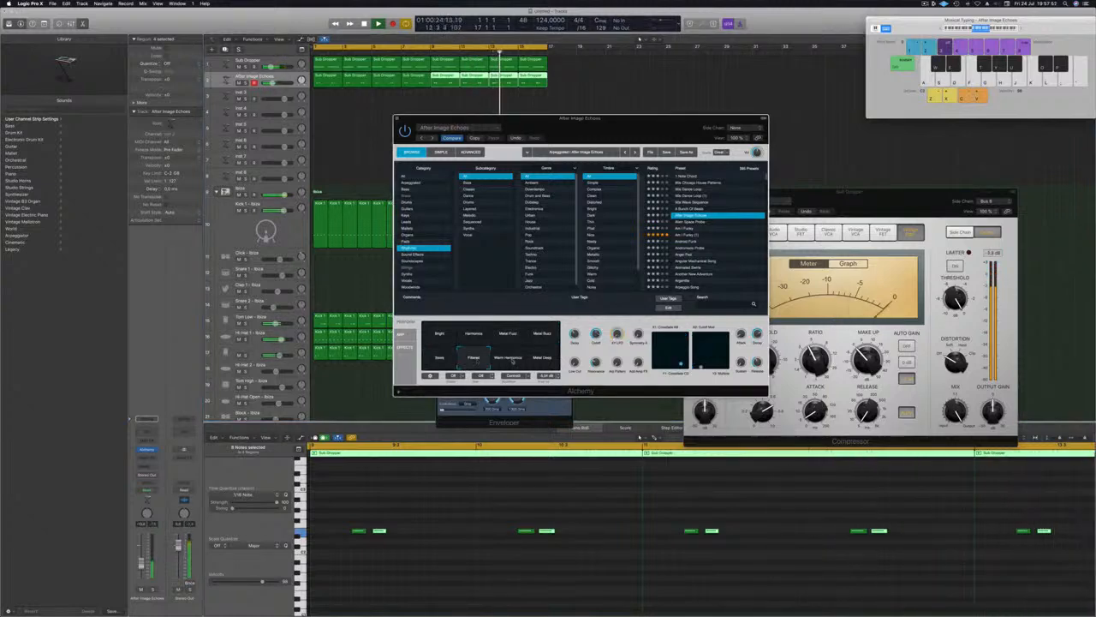
{"action": "left_click", "coordinate": [511, 358]}
{"action": "left_click", "coordinate": [543, 360]}
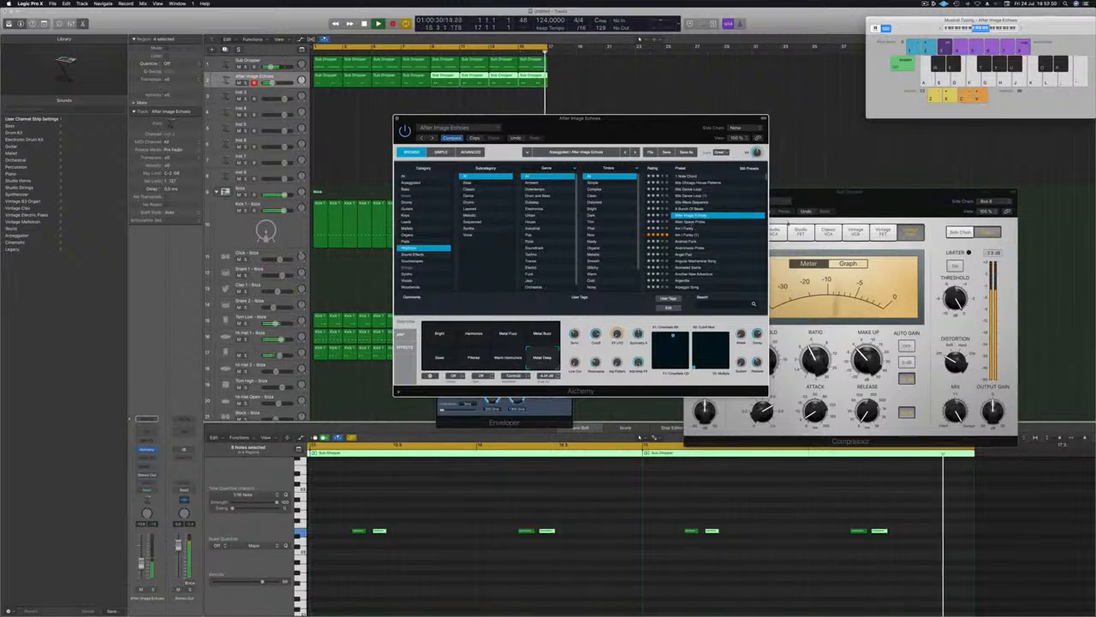
Load the Alien Space Probe preset and audition its variations, including Glass Beetles, Harsh Tone, Robot Closer and Robot.
{"action": "key", "text": "Down"}
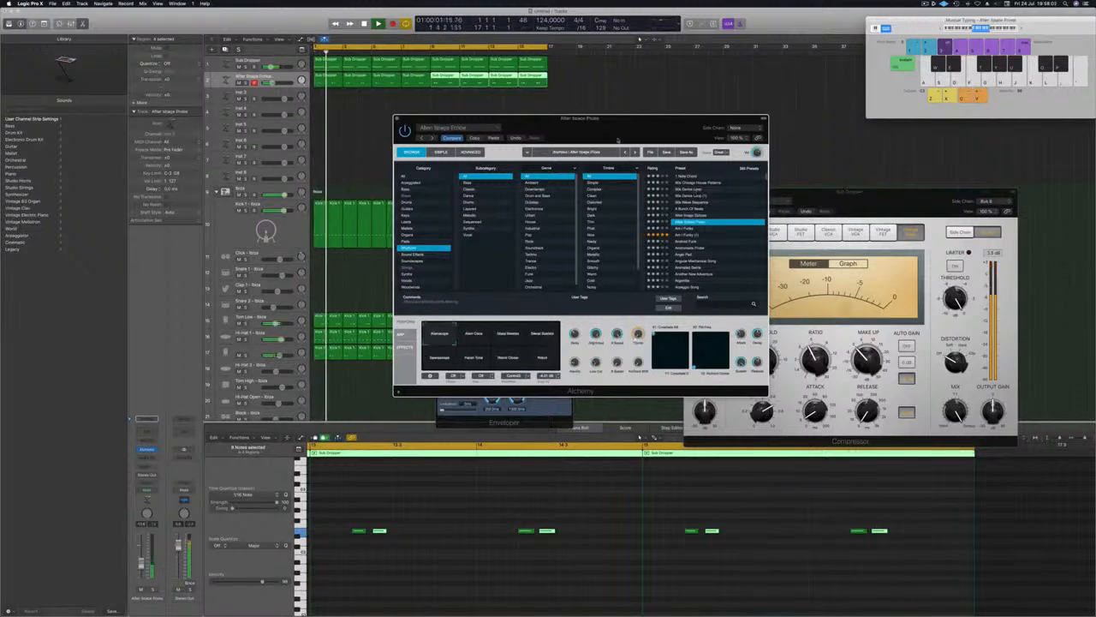
{"action": "left_click_drag", "start_coordinate": [617, 140], "coordinate": [686, 112]}
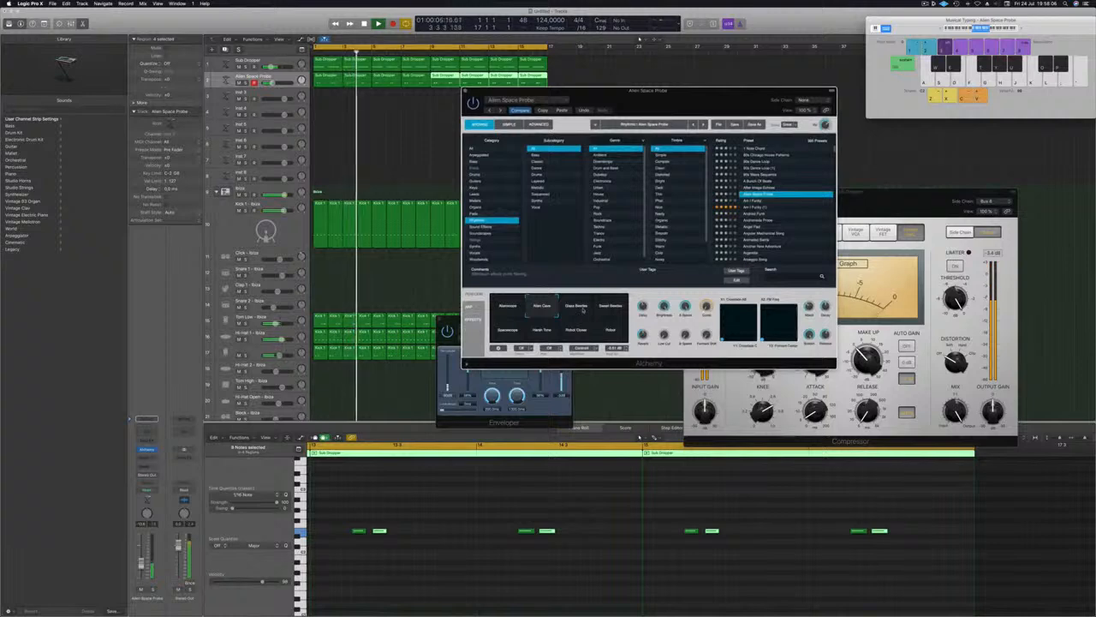
{"action": "left_click", "coordinate": [583, 310]}
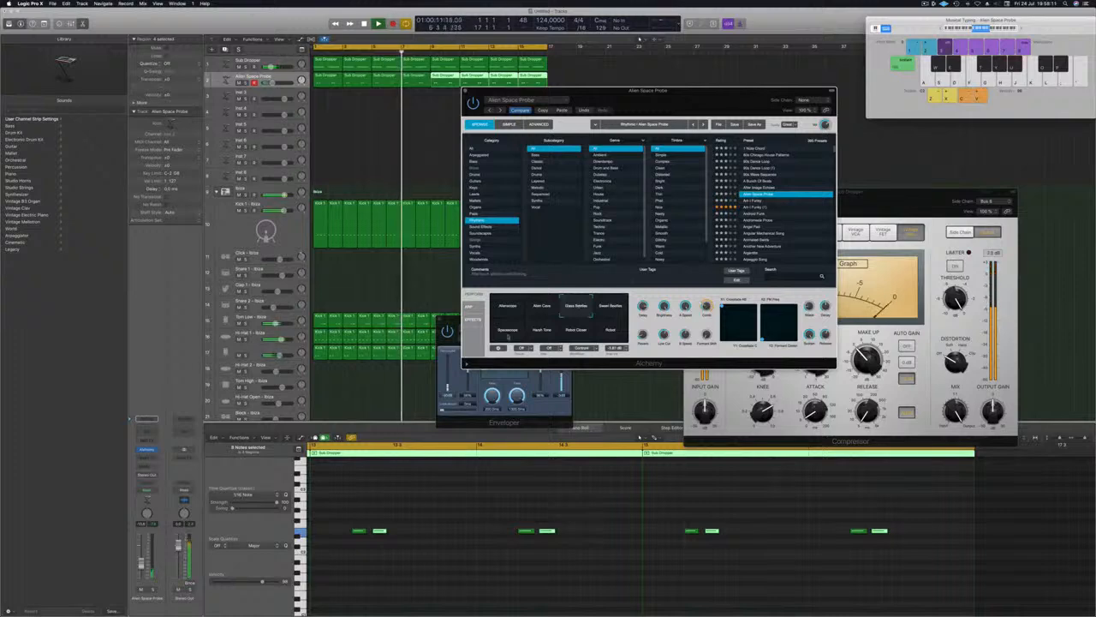
{"action": "left_click", "coordinate": [546, 334]}
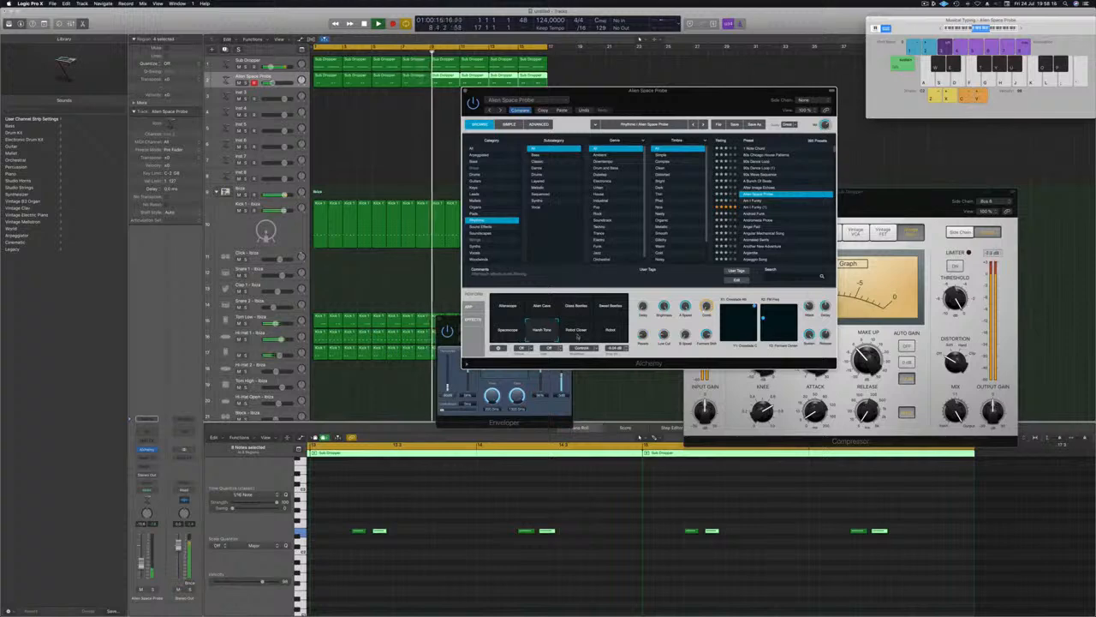
{"action": "left_click", "coordinate": [576, 331]}
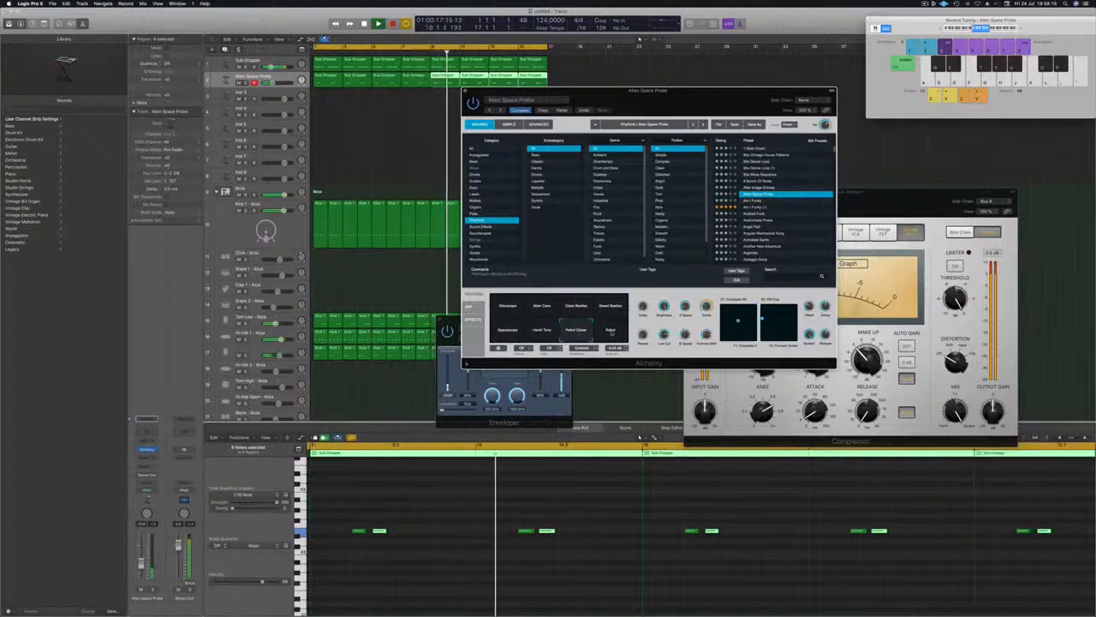
{"action": "left_click", "coordinate": [610, 331]}
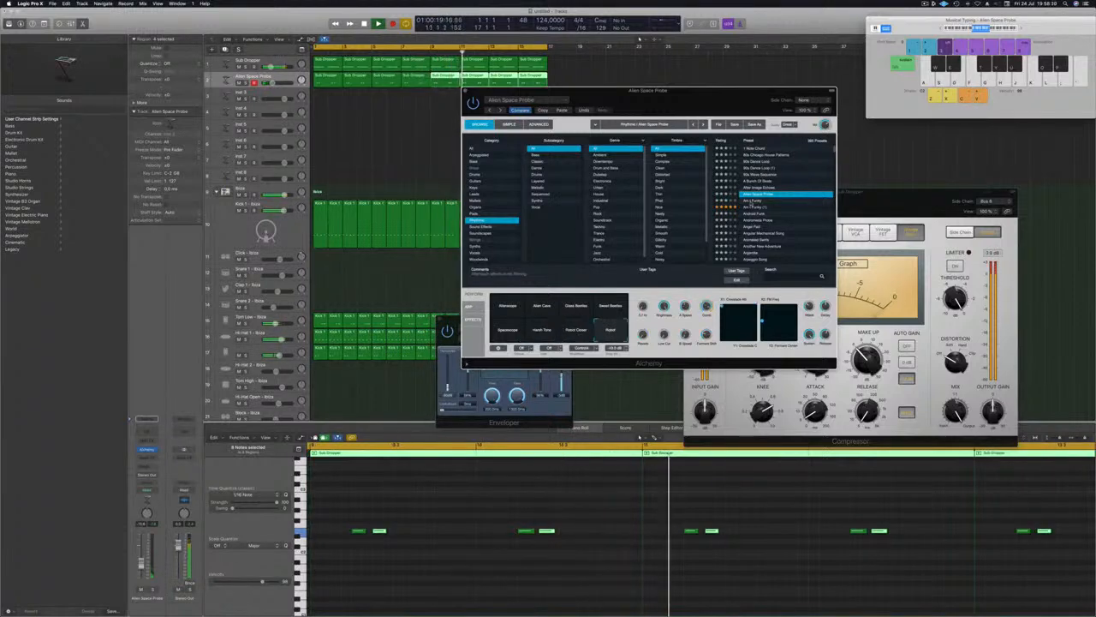
Load the Am I Funky preset and try its Thin Whistle and High Scream variations.
{"action": "left_click", "coordinate": [751, 202]}
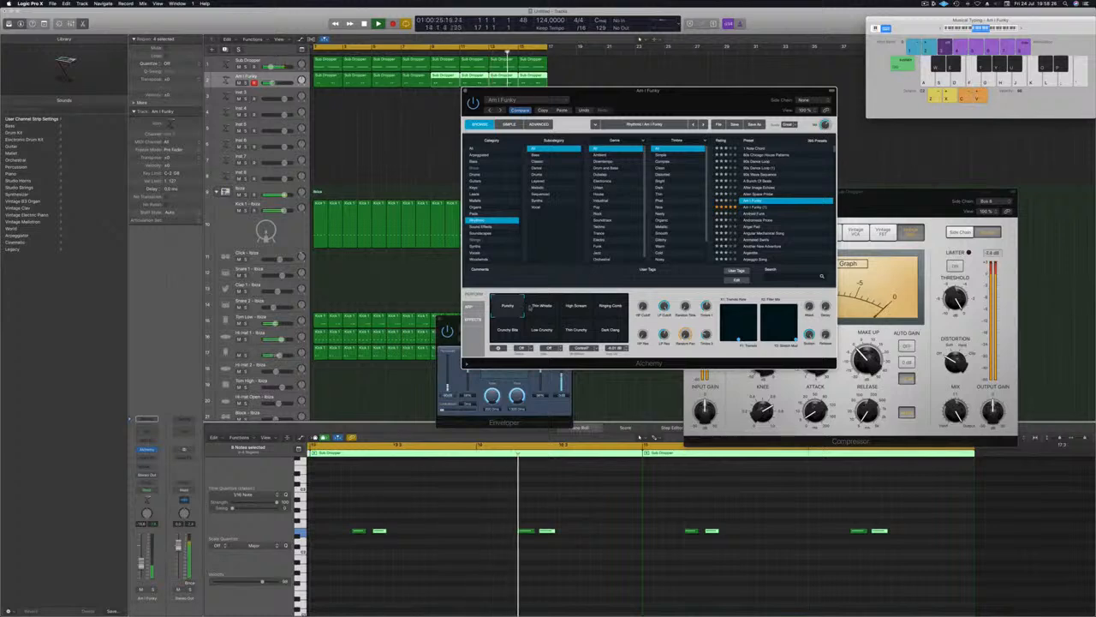
{"action": "left_click", "coordinate": [532, 309]}
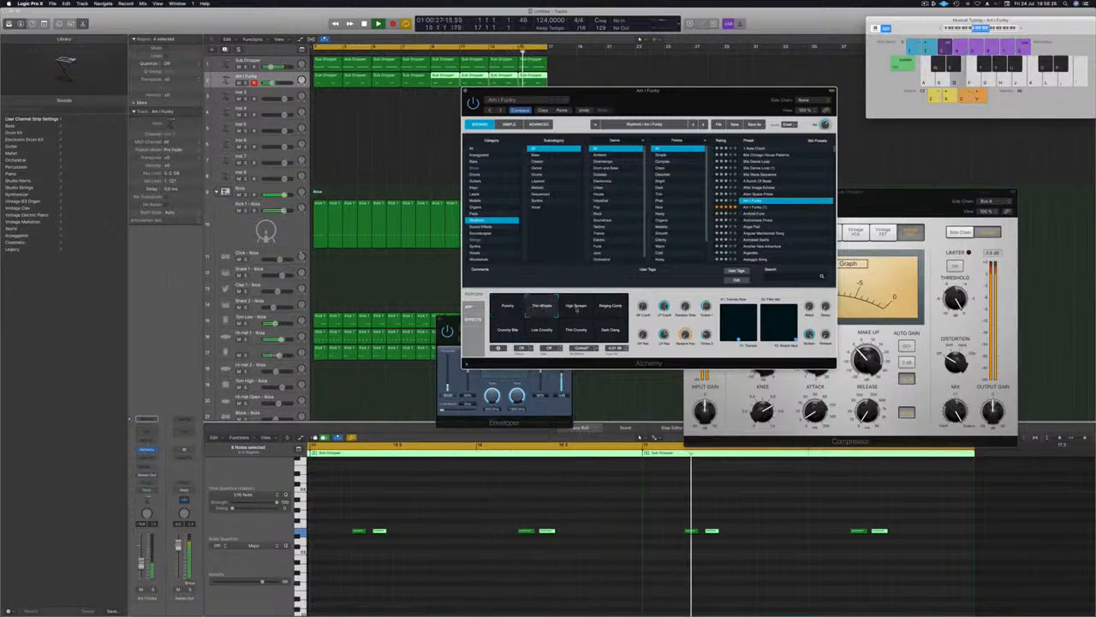
{"action": "left_click", "coordinate": [575, 307]}
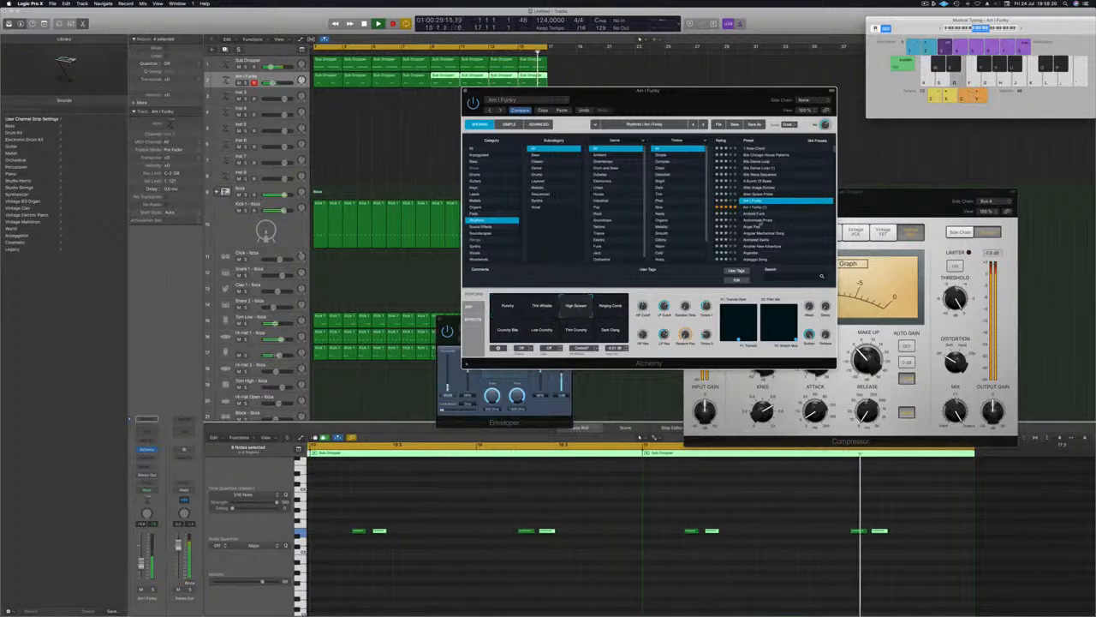
Load the Andromeda Probe preset in Alchemy and raise the track's channel volume slightly.
{"action": "left_click", "coordinate": [759, 221]}
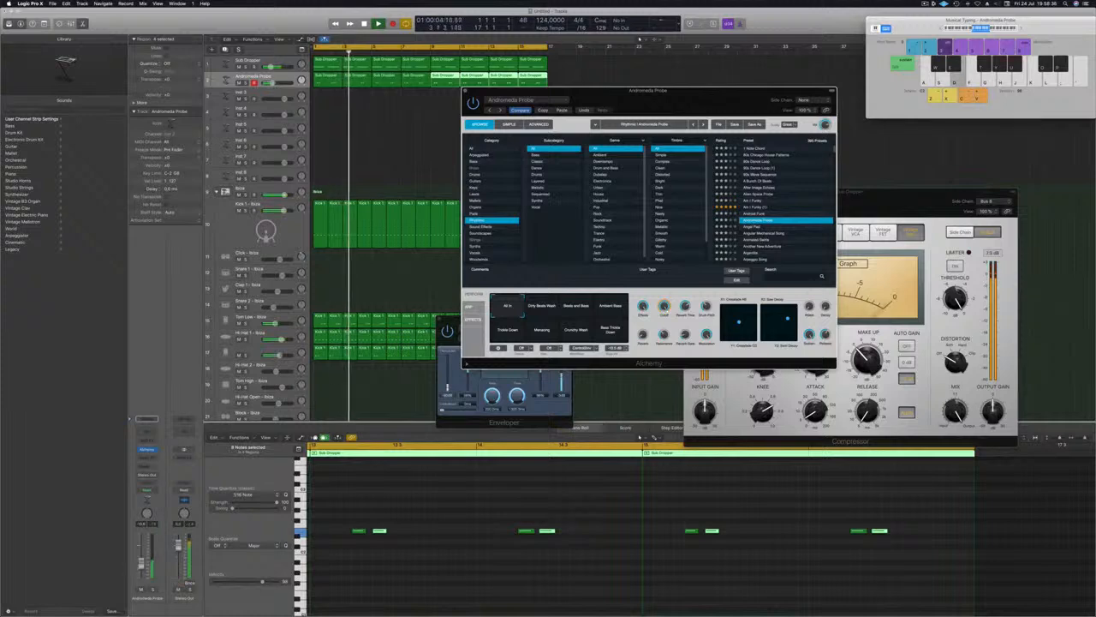
{"action": "left_click_drag", "start_coordinate": [141, 565], "coordinate": [141, 560]}
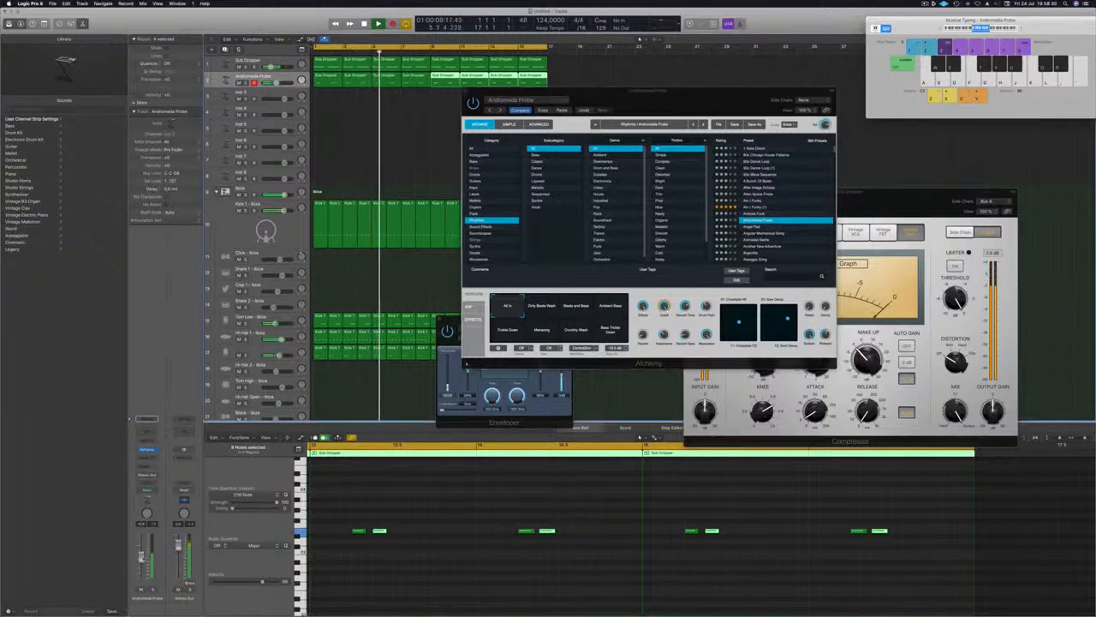
Audition the Andromeda Probe variations from Dirty Beats Wash to Bass Treble Down, return to All In and close Alchemy.
{"action": "left_click", "coordinate": [541, 305]}
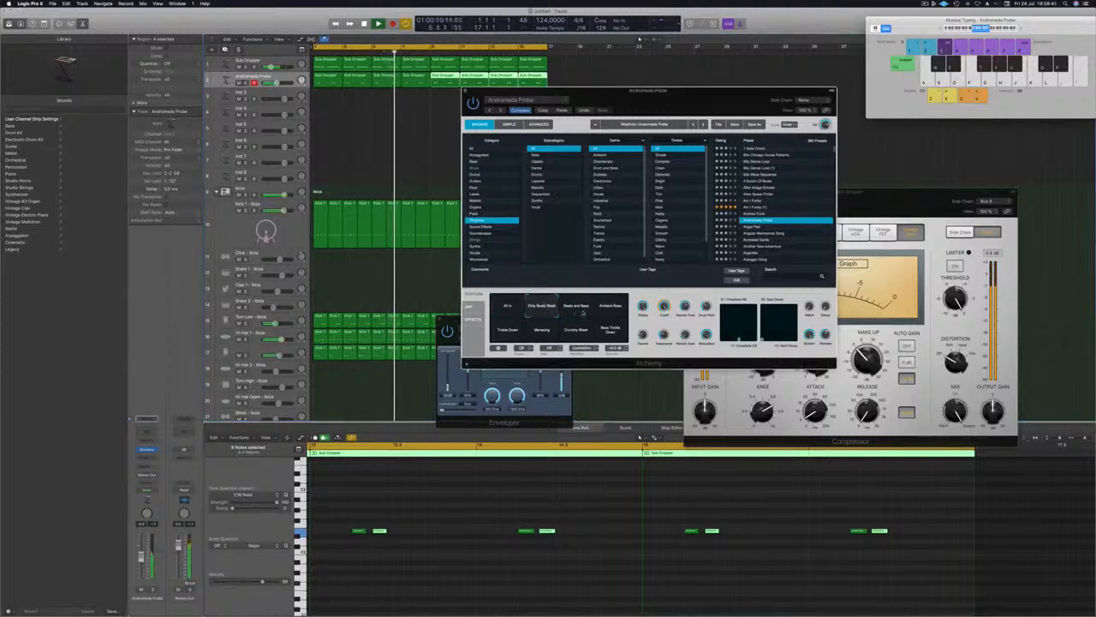
{"action": "left_click", "coordinate": [583, 310]}
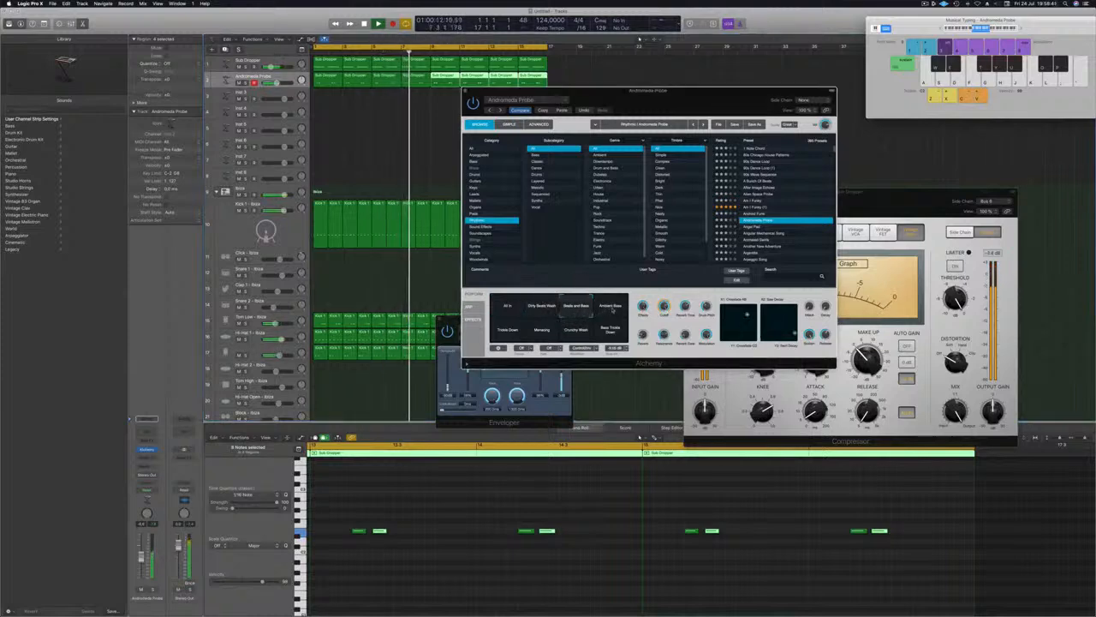
{"action": "left_click", "coordinate": [609, 310]}
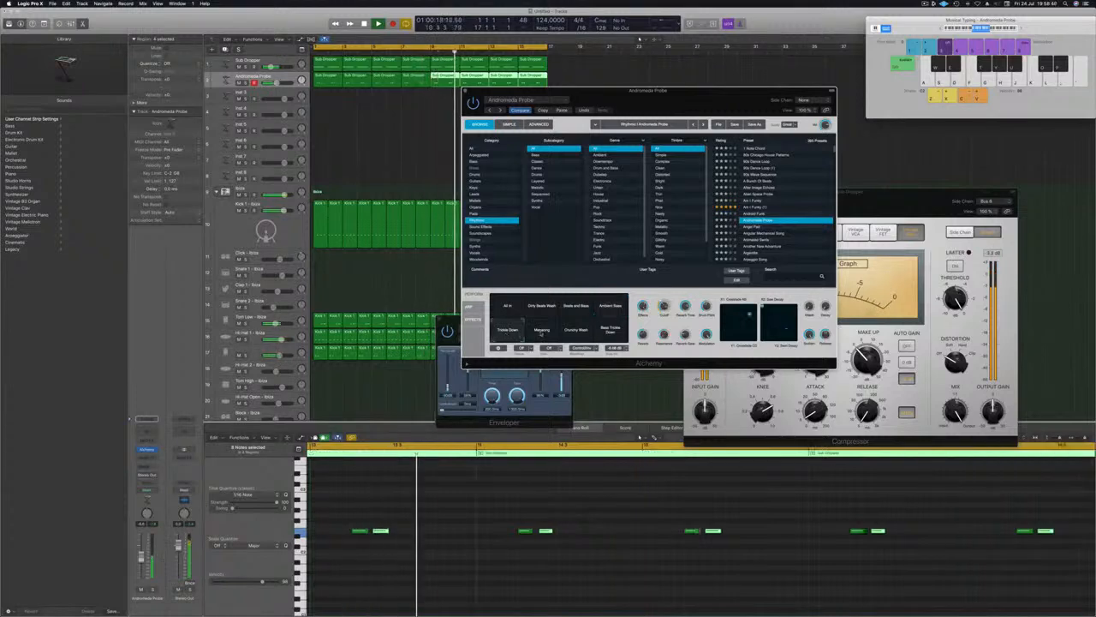
{"action": "left_click", "coordinate": [541, 332]}
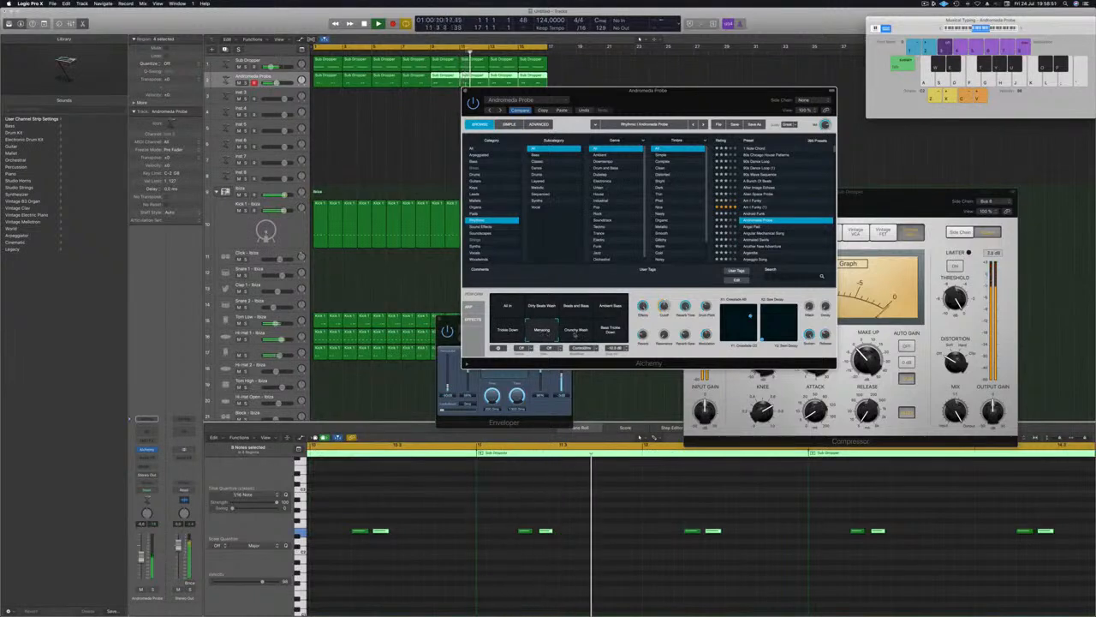
{"action": "left_click", "coordinate": [579, 334]}
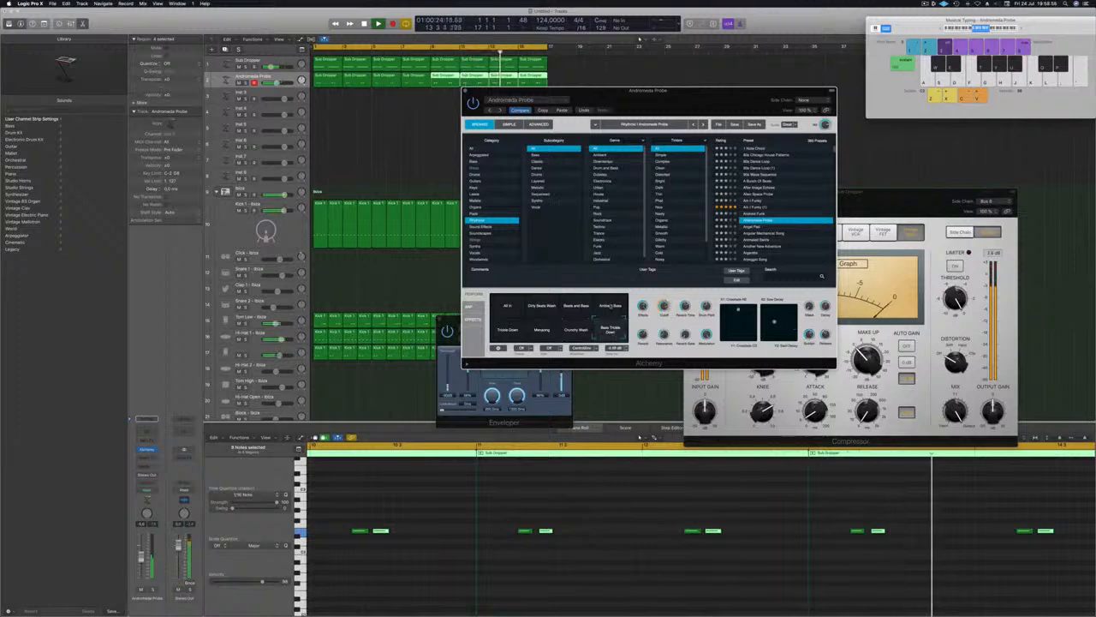
{"action": "left_click", "coordinate": [508, 306]}
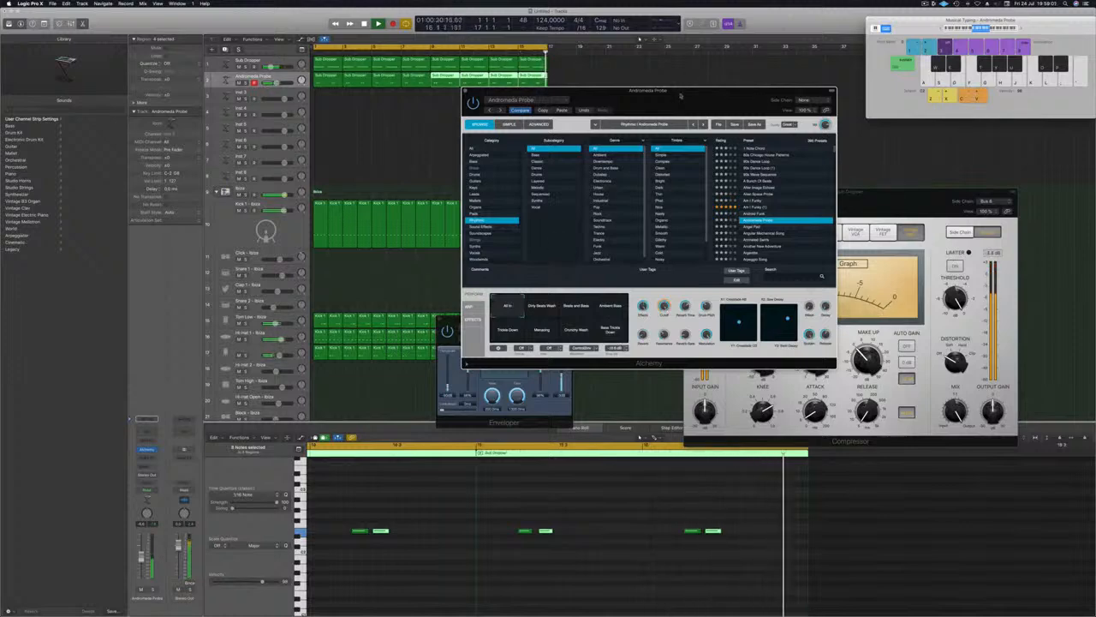
{"action": "left_click_drag", "start_coordinate": [681, 96], "coordinate": [643, 126]}
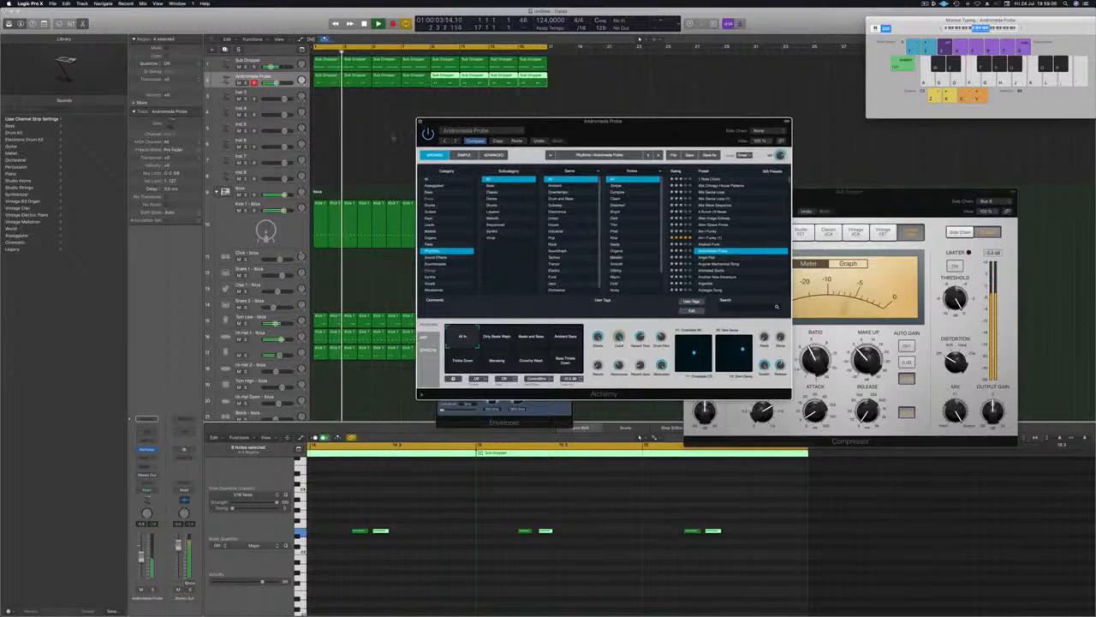
{"action": "key", "text": "super+w"}
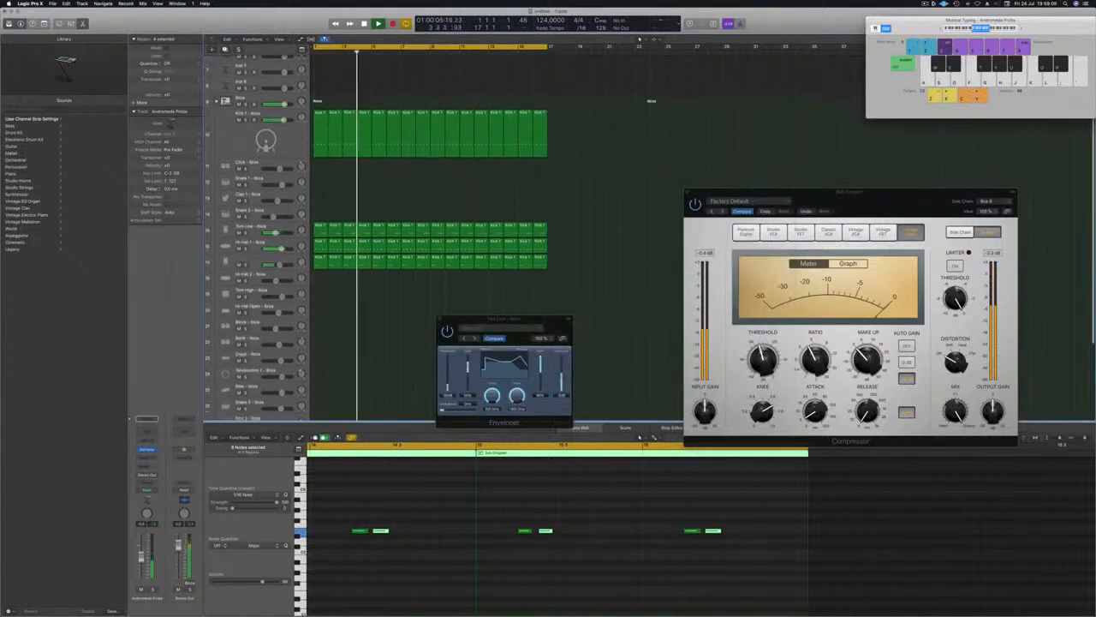
Copy the first kick region onto the Clap 1 track and transpose its four notes up to the clap's pitch.
{"action": "left_click_drag", "start_coordinate": [319, 130], "coordinate": [318, 197]}
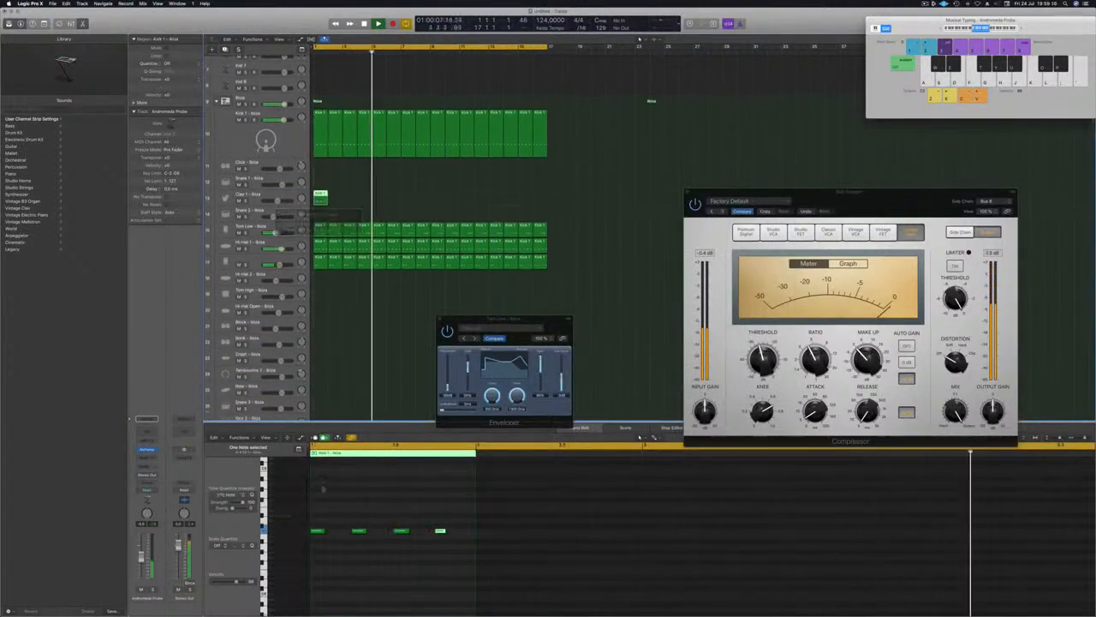
{"action": "left_click_drag", "start_coordinate": [310, 518], "coordinate": [501, 562]}
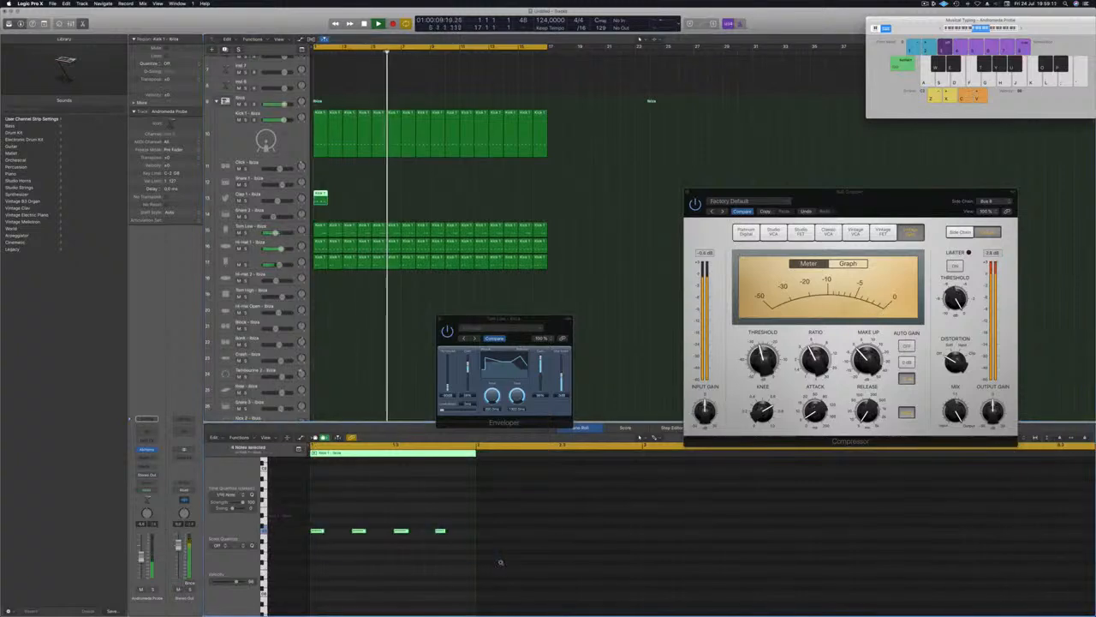
{"action": "key", "text": "alt+Up"}
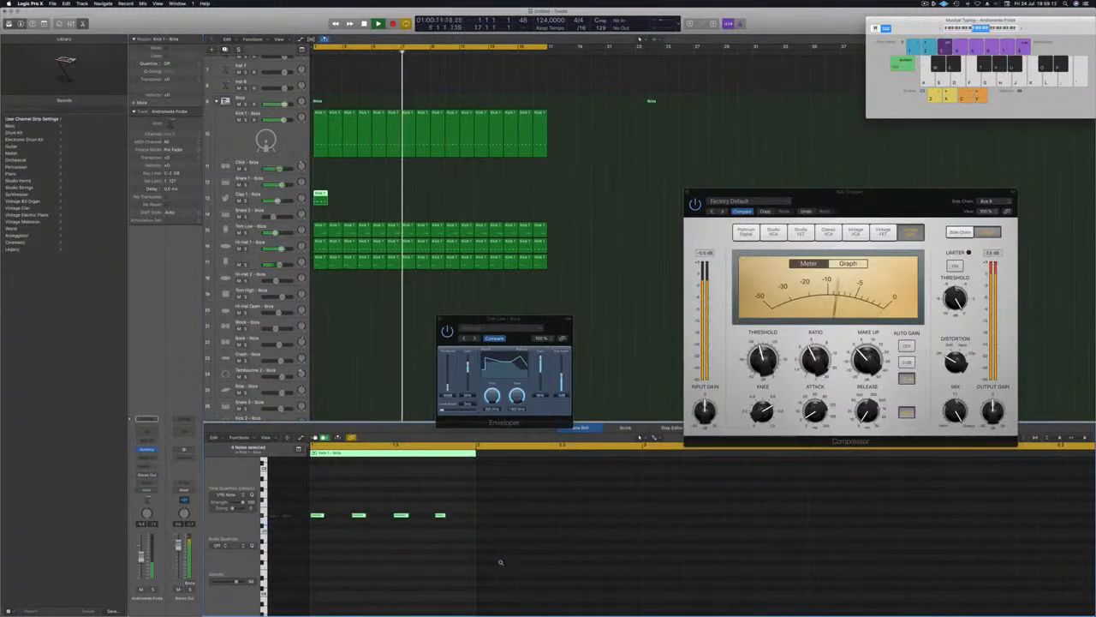
Reduce the clap region to its first note and place a second clap note at 1 1 4 1.
{"action": "left_click_drag", "start_coordinate": [348, 494], "coordinate": [315, 529]}
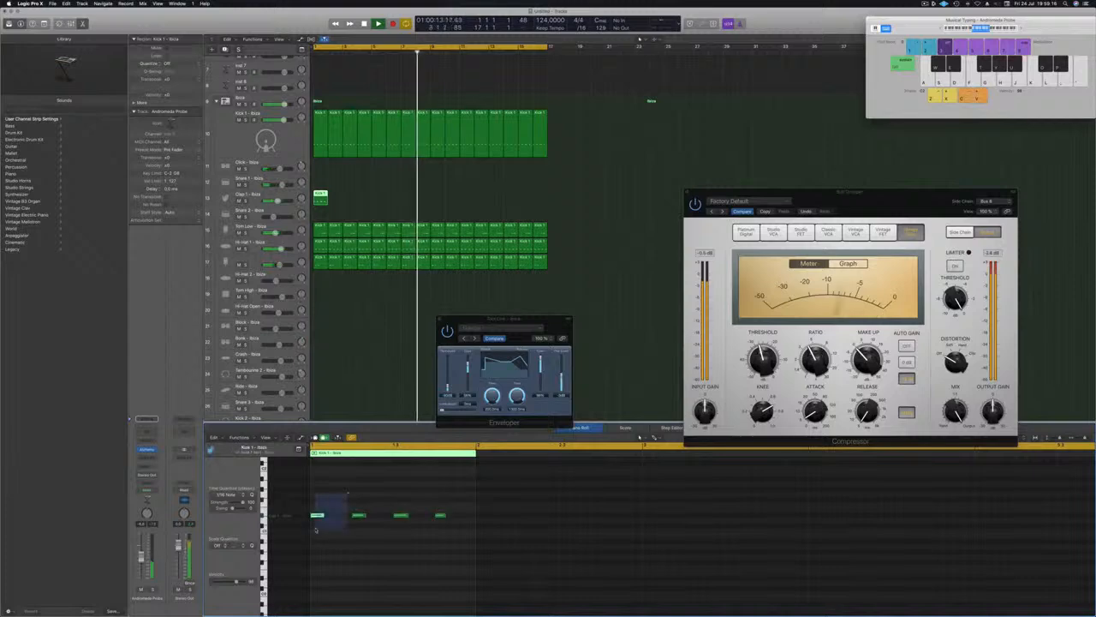
{"action": "left_click_drag", "start_coordinate": [366, 496], "coordinate": [310, 533]}
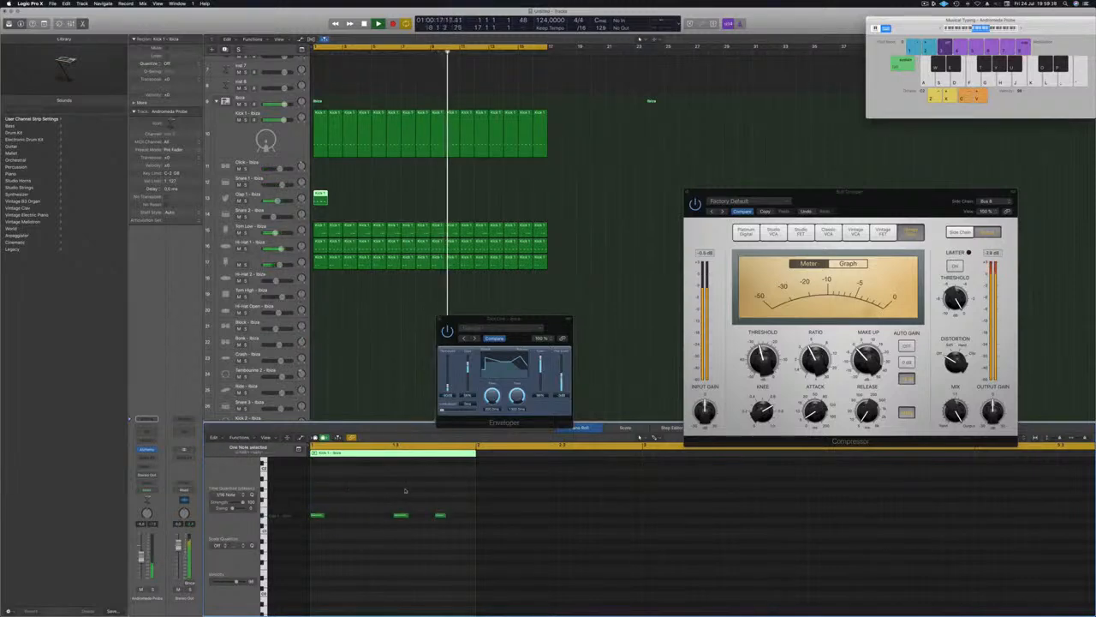
{"action": "left_click_drag", "start_coordinate": [406, 490], "coordinate": [476, 548]}
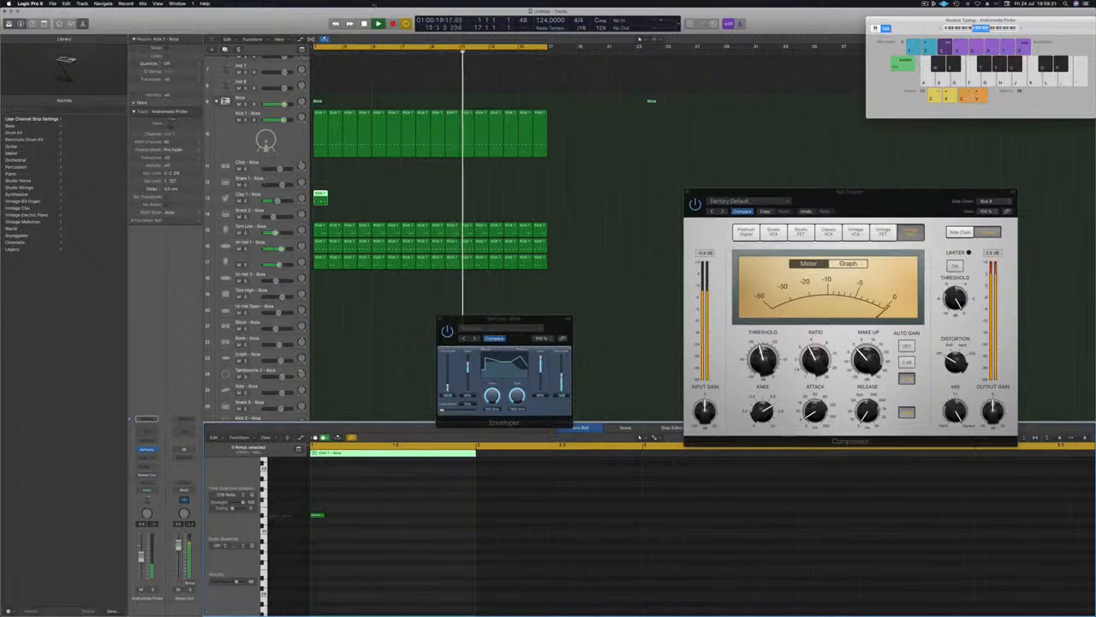
{"action": "key", "text": "Return"}
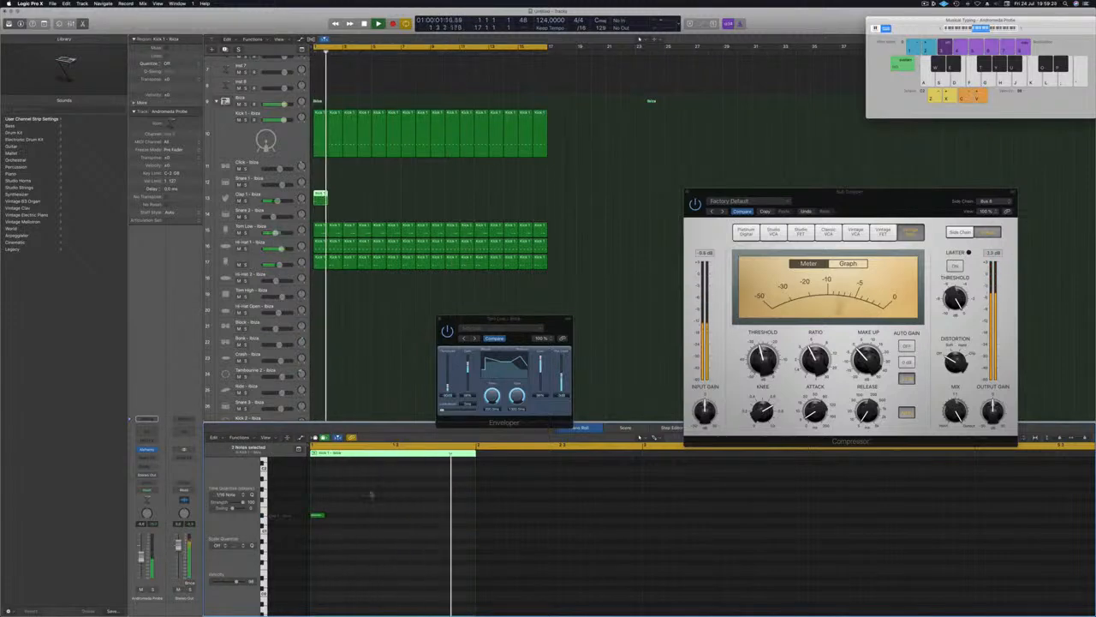
{"action": "mouse_move", "coordinate": [343, 506]}
{"action": "left_mouse_down"}
{"action": "mouse_move", "coordinate": [308, 521]}
{"action": "mouse_move", "coordinate": [347, 516]}
{"action": "left_mouse_up"}
{"action": "key", "text": "Return"}
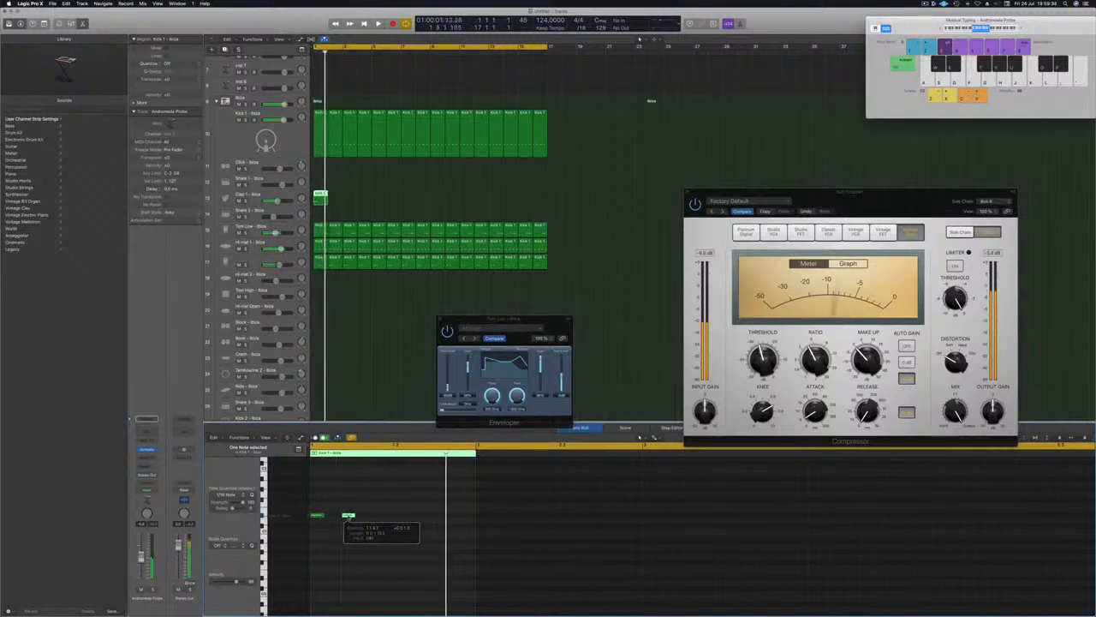
Repeat the clap region to fill all 16 bars and change the clap track's sound to Clap 2 - Deep Tech.
{"action": "left_click", "coordinate": [337, 200]}
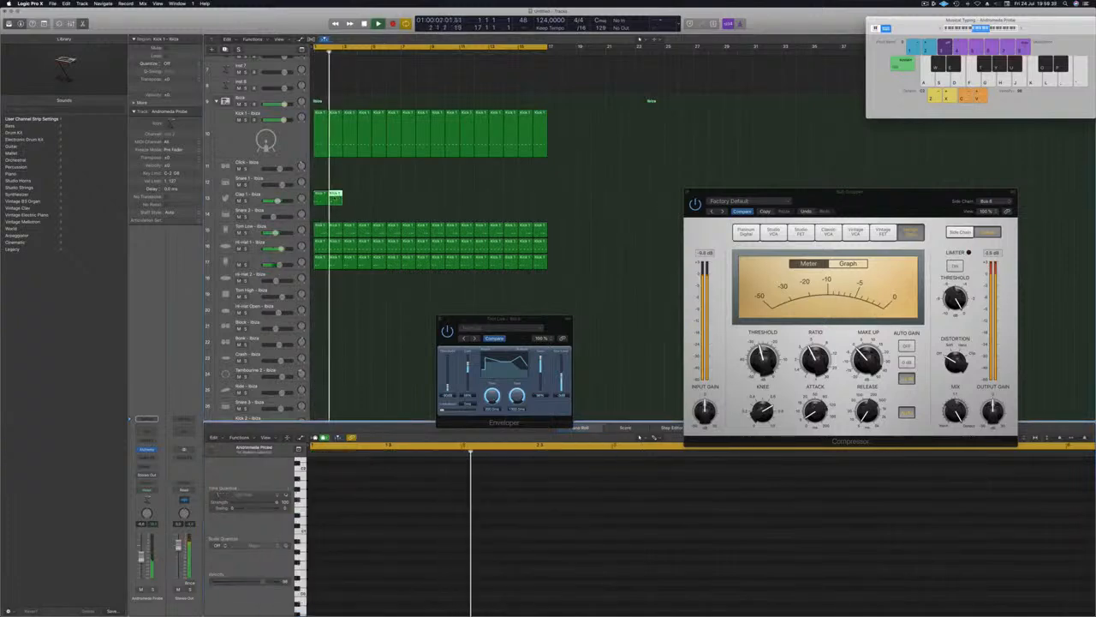
{"action": "left_click", "coordinate": [339, 200]}
{"action": "left_click_drag", "start_coordinate": [348, 202], "coordinate": [440, 203]}
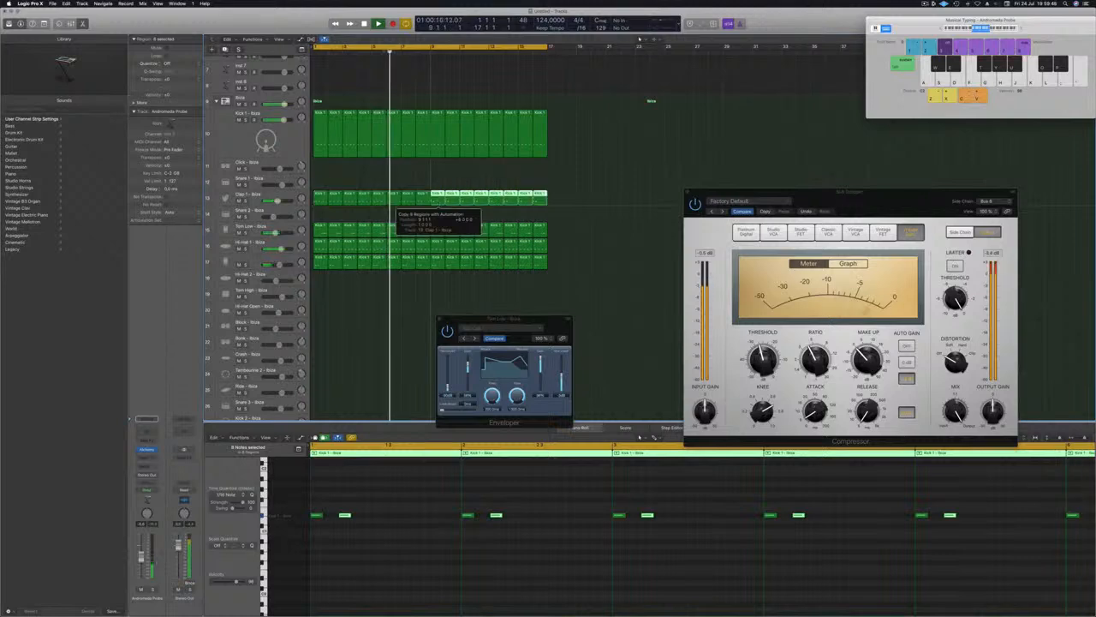
{"action": "left_click", "coordinate": [248, 199]}
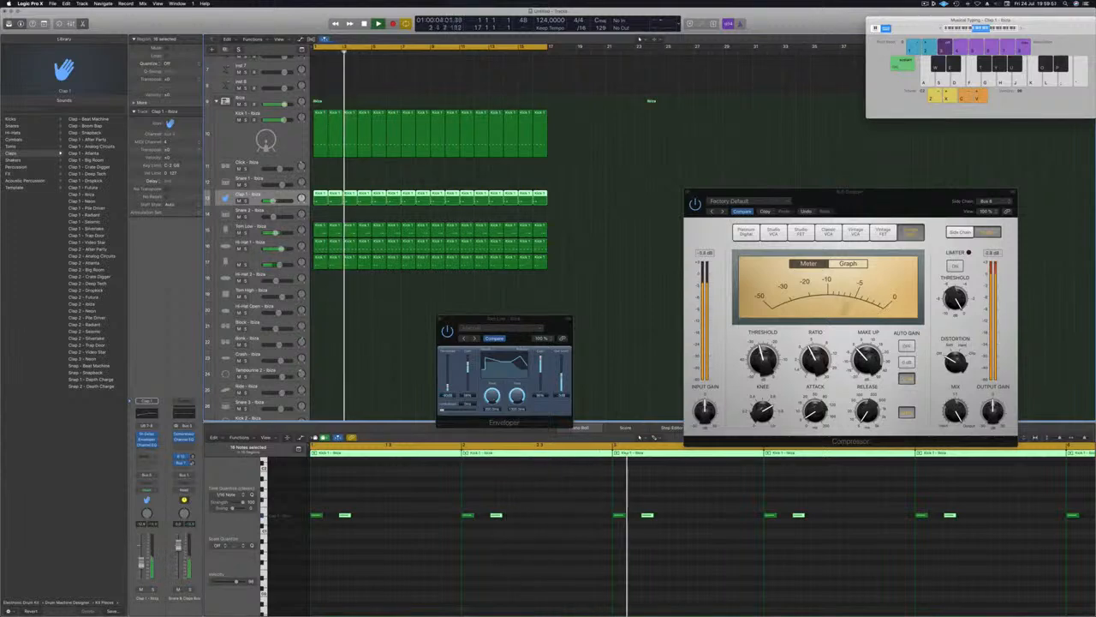
{"action": "left_click", "coordinate": [89, 283]}
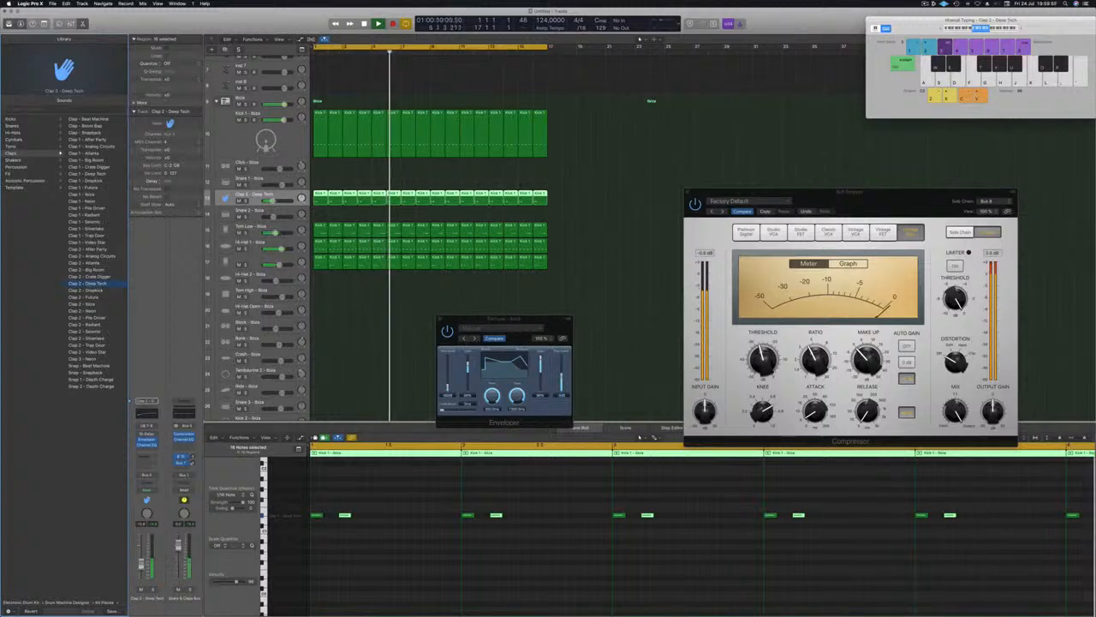
In the clap's Stereo Delay, raise both high cuts to 20000 Hz and lower feedback to about 30% left and 17% right.
{"action": "left_click", "coordinate": [147, 434]}
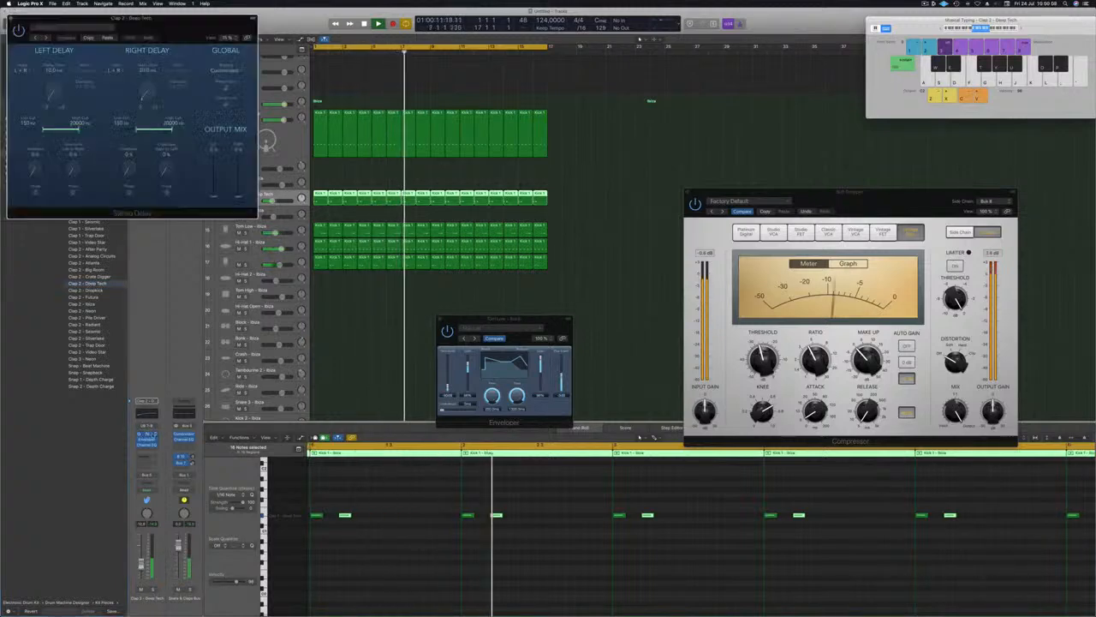
{"action": "left_click", "coordinate": [148, 434]}
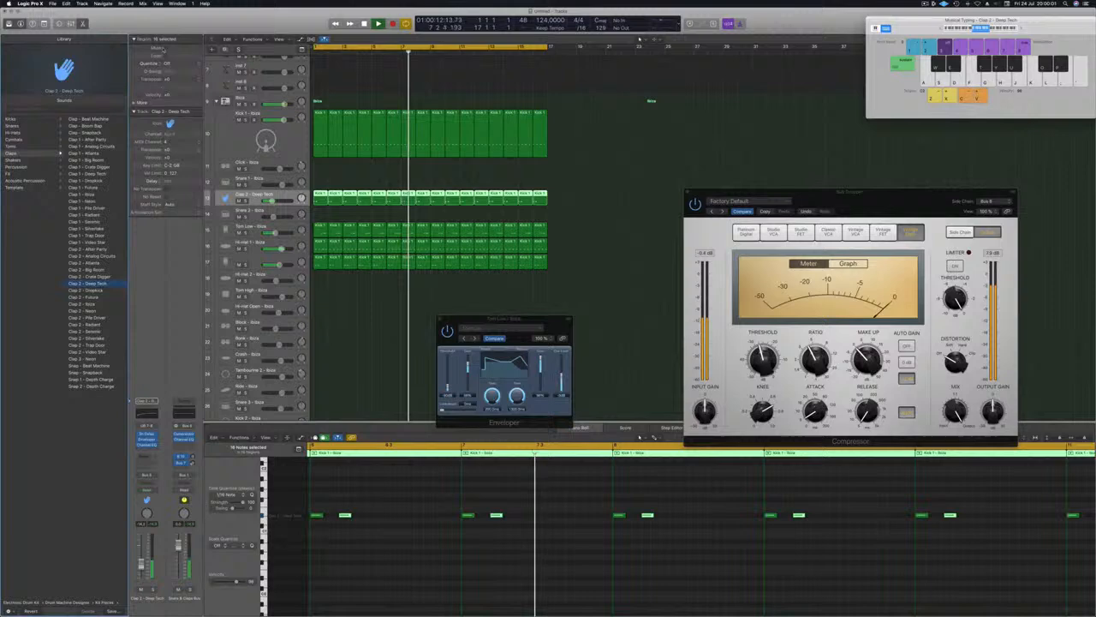
{"action": "left_click", "coordinate": [148, 434]}
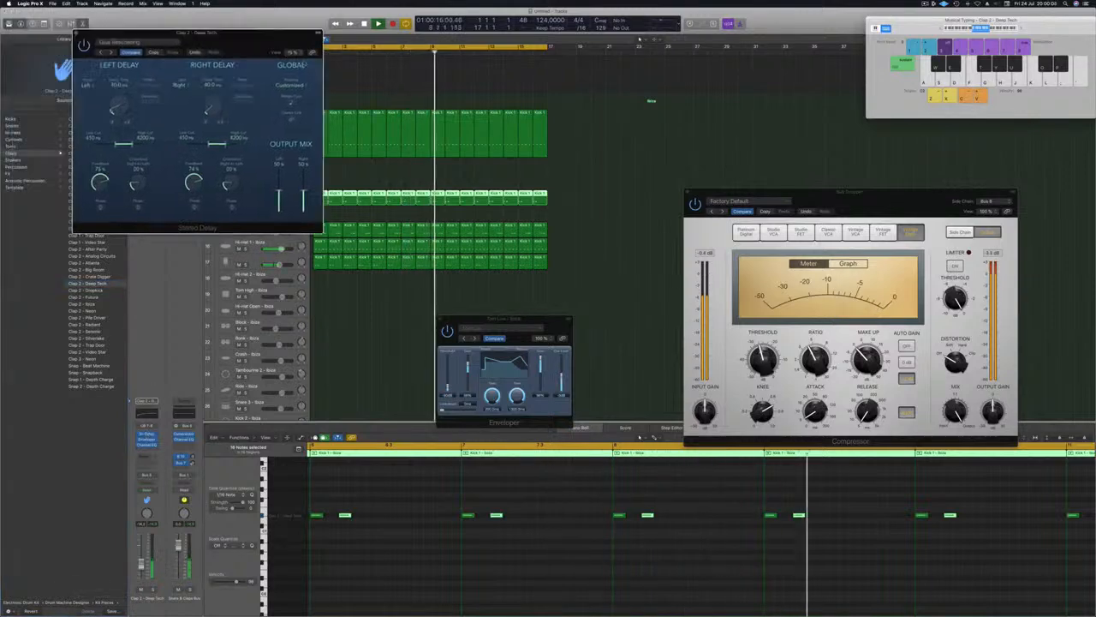
{"action": "left_click_drag", "start_coordinate": [212, 38], "coordinate": [729, 86]}
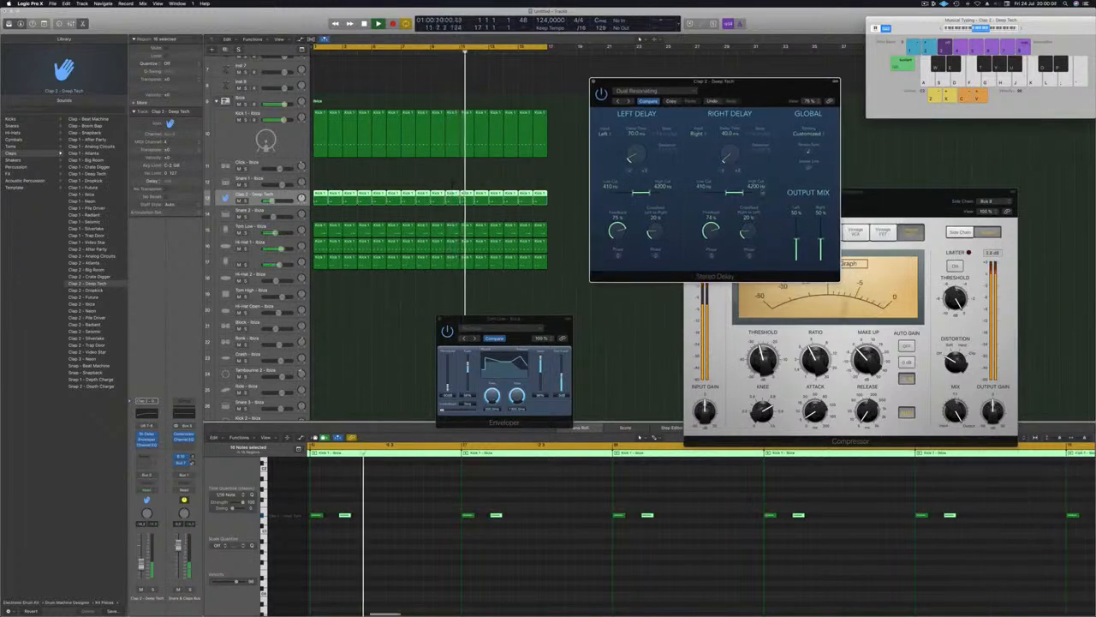
{"action": "left_click_drag", "start_coordinate": [650, 192], "coordinate": [663, 192]}
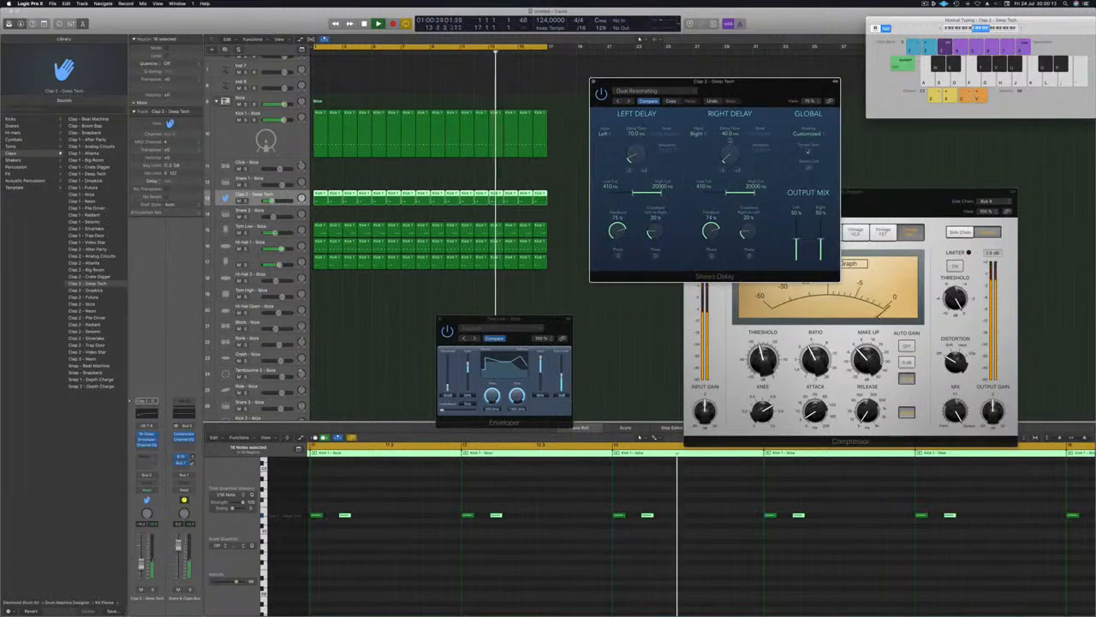
{"action": "left_click_drag", "start_coordinate": [710, 232], "coordinate": [709, 273]}
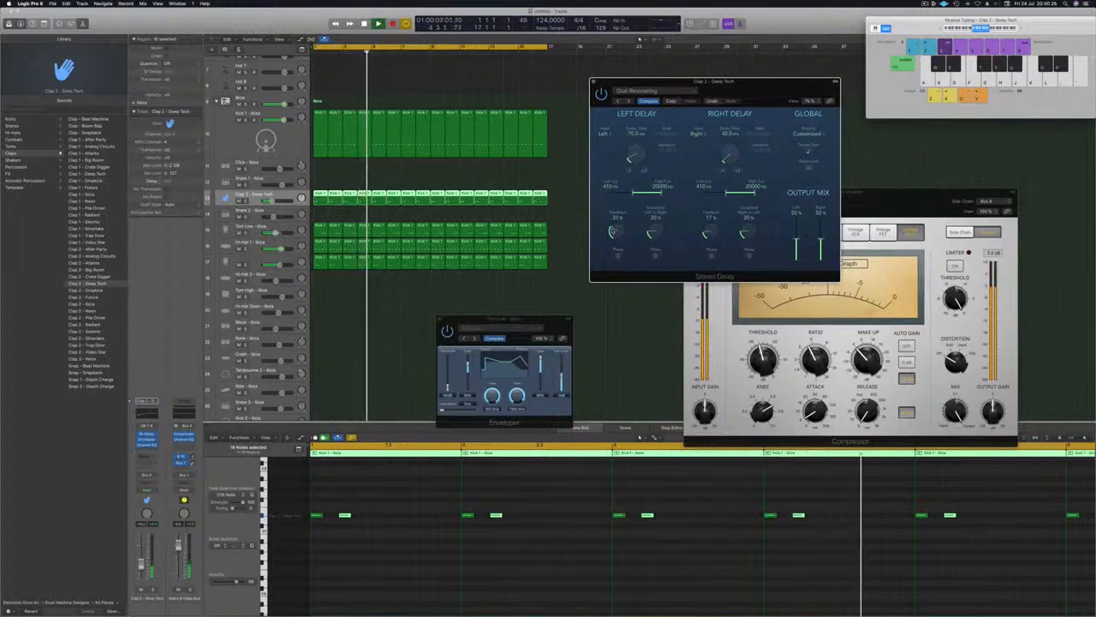
{"action": "left_click_drag", "start_coordinate": [721, 83], "coordinate": [712, 83]}
{"action": "left_click", "coordinate": [584, 81]}
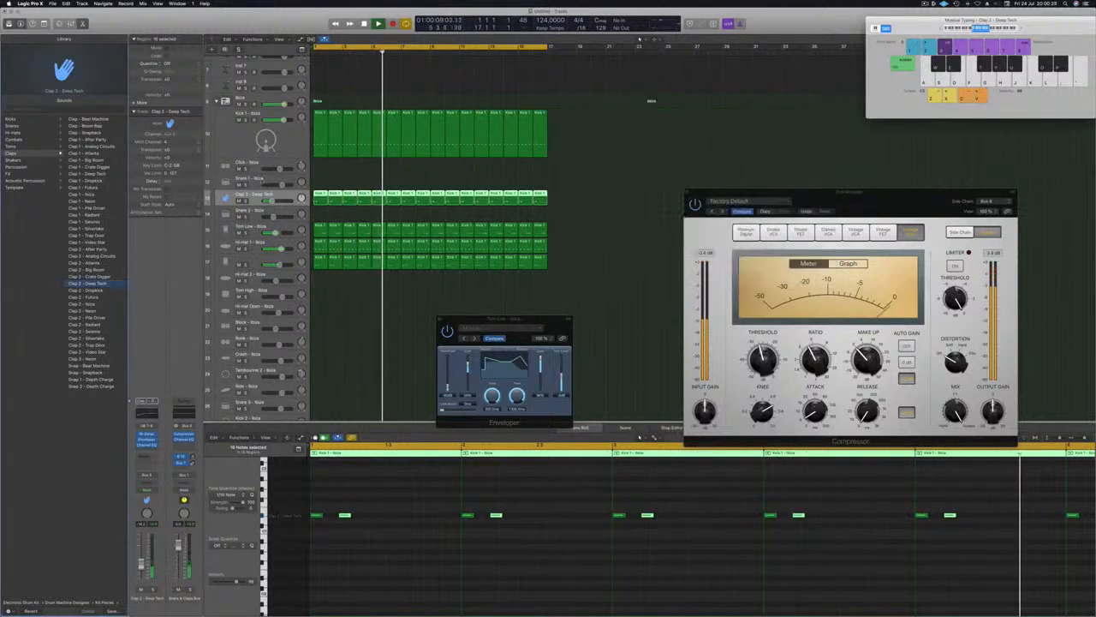
Play the beat from the start and lower the clap channel's volume slightly.
{"action": "key", "text": "space"}
{"action": "key", "text": "space"}
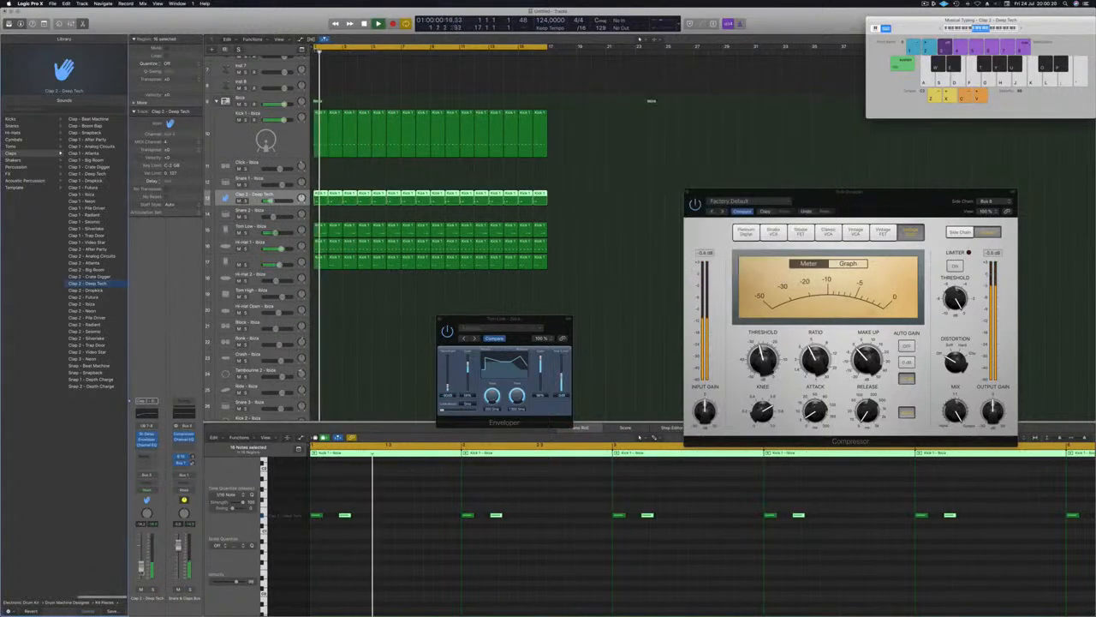
{"action": "left_click", "coordinate": [350, 323]}
Copy the first Hi-Hat 1 region onto the Ride track, transpose all its notes upward and play from the start.
{"action": "scroll", "coordinate": [351, 323], "scroll_direction": "down", "scroll_amount": 3}
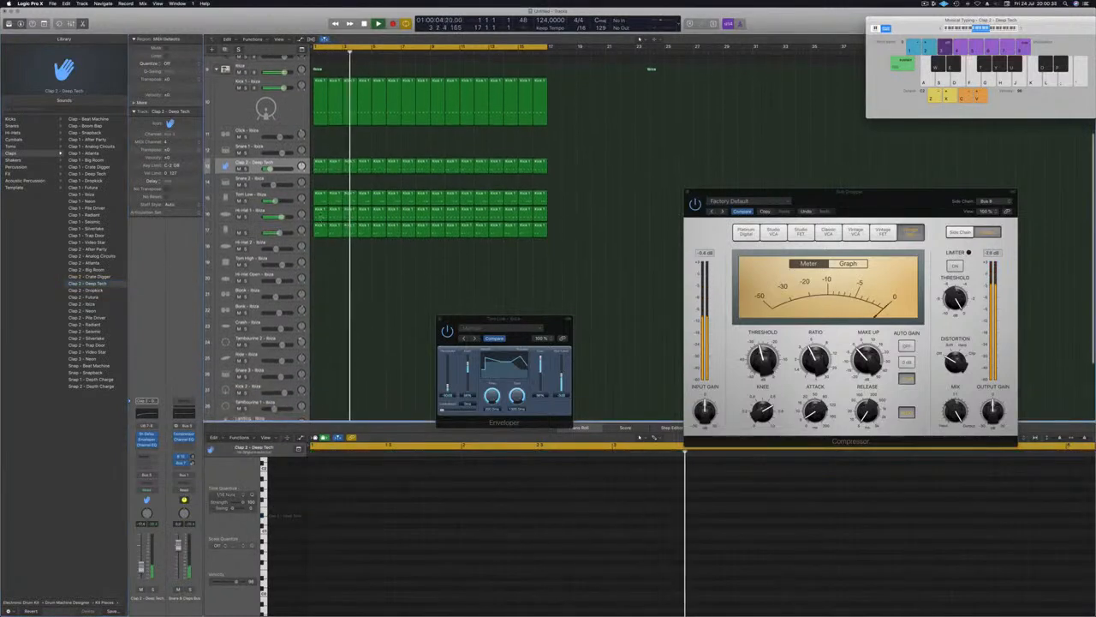
{"action": "left_click", "coordinate": [321, 212]}
{"action": "left_click_drag", "start_coordinate": [322, 212], "coordinate": [319, 358]}
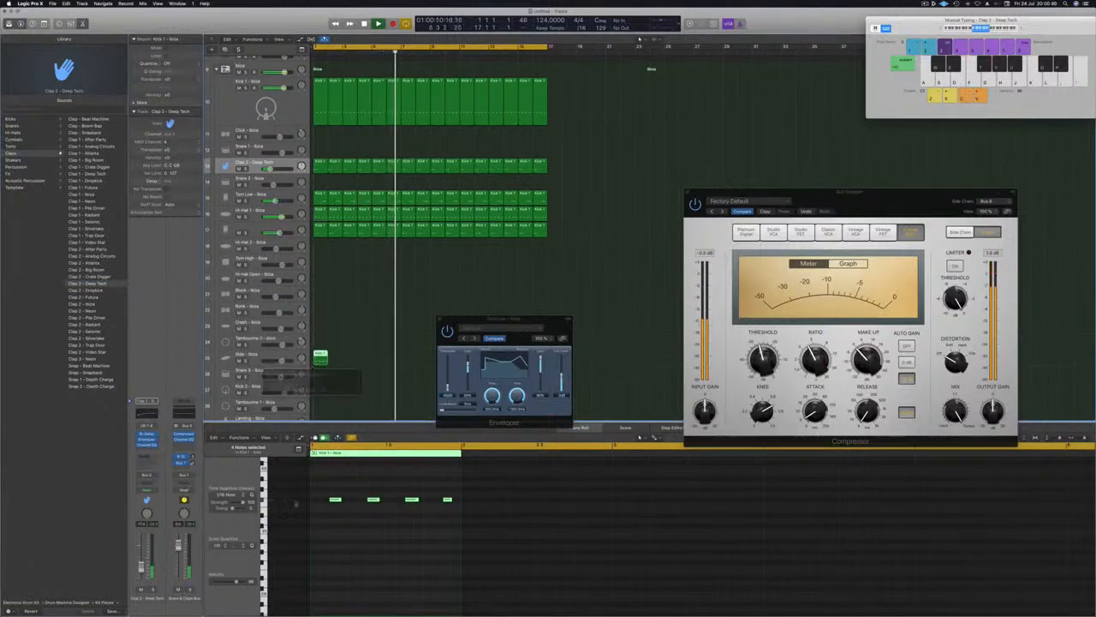
{"action": "left_click_drag", "start_coordinate": [326, 489], "coordinate": [451, 521]}
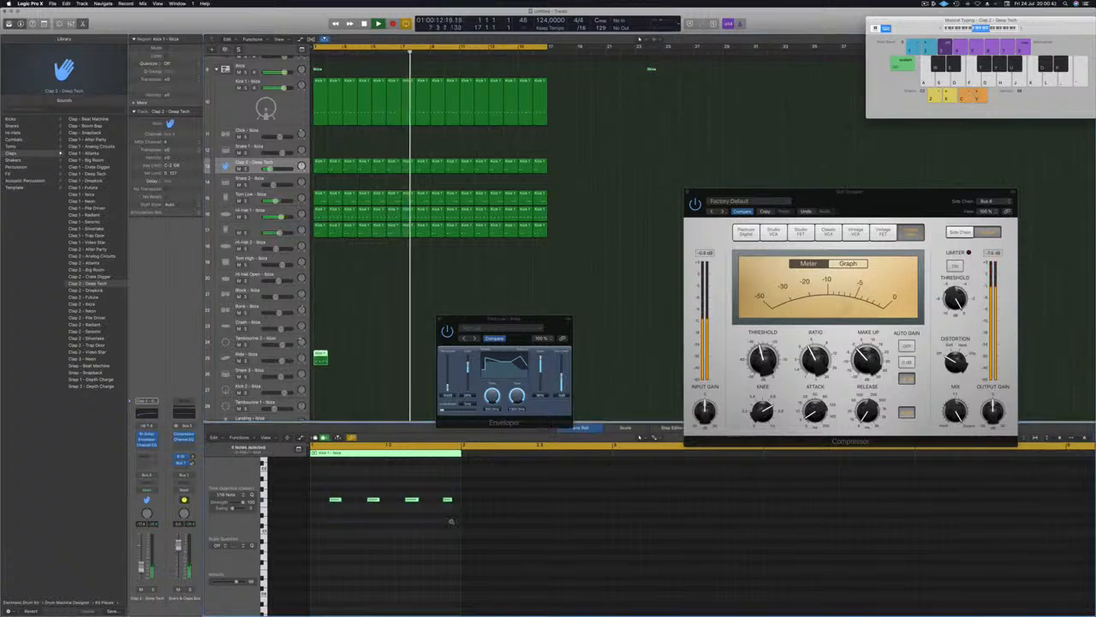
{"action": "scroll", "coordinate": [451, 521], "scroll_direction": "down", "scroll_amount": 5}
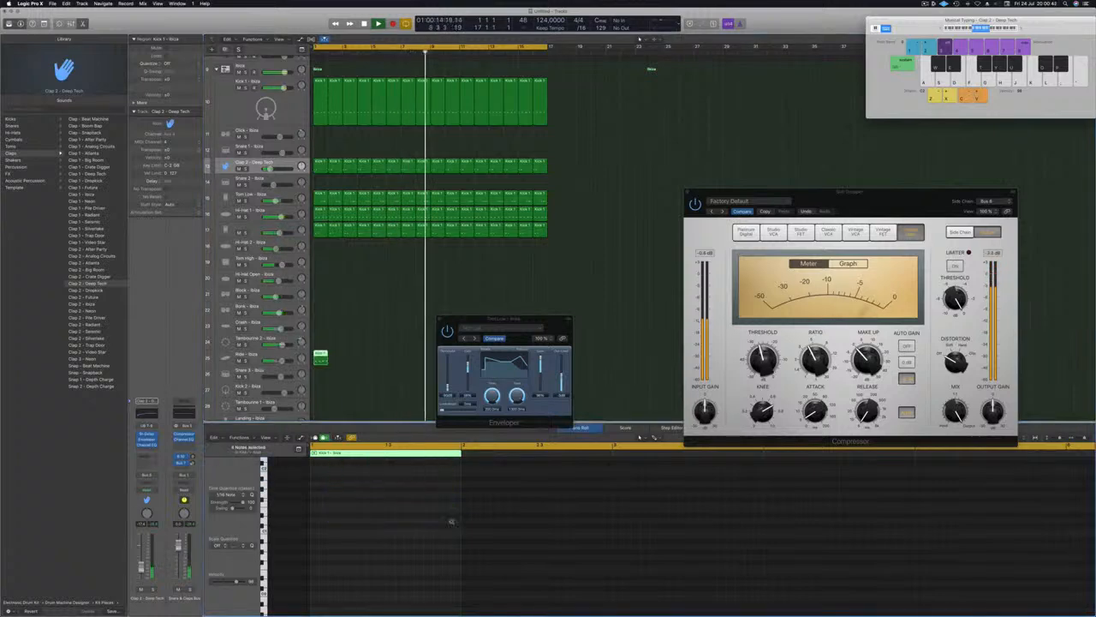
{"action": "key", "text": "space"}
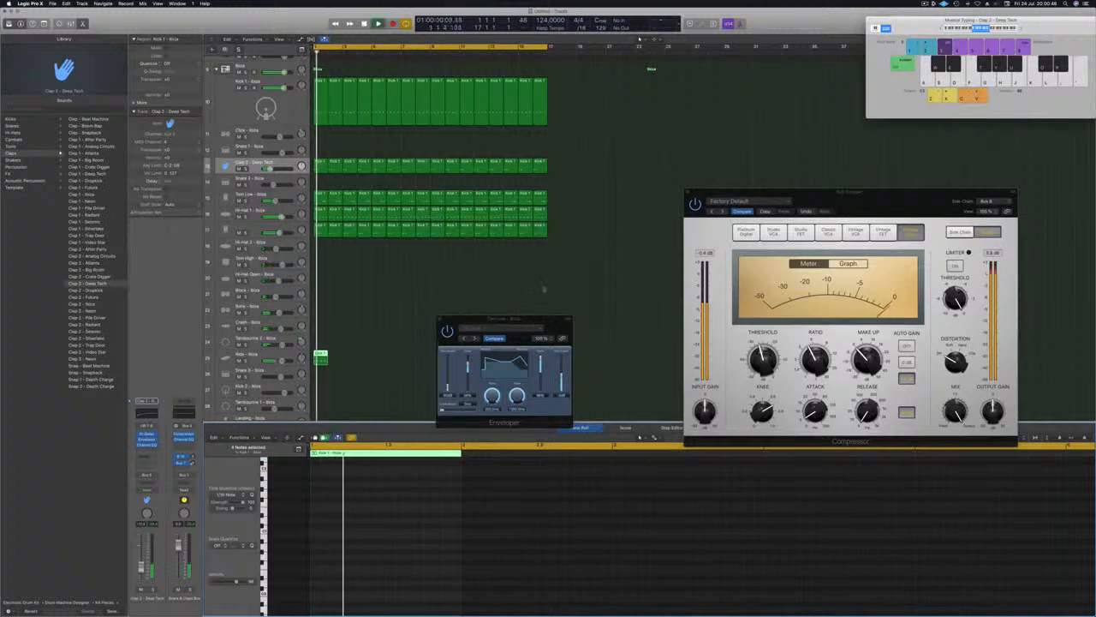
Repeat the first Ride region along its track to fill all 16 bars.
{"action": "left_click_drag", "start_coordinate": [524, 318], "coordinate": [864, 254]}
{"action": "key", "text": "space"}
{"action": "key", "text": "space"}
{"action": "left_click", "coordinate": [333, 362]}
{"action": "left_click", "coordinate": [321, 358]}
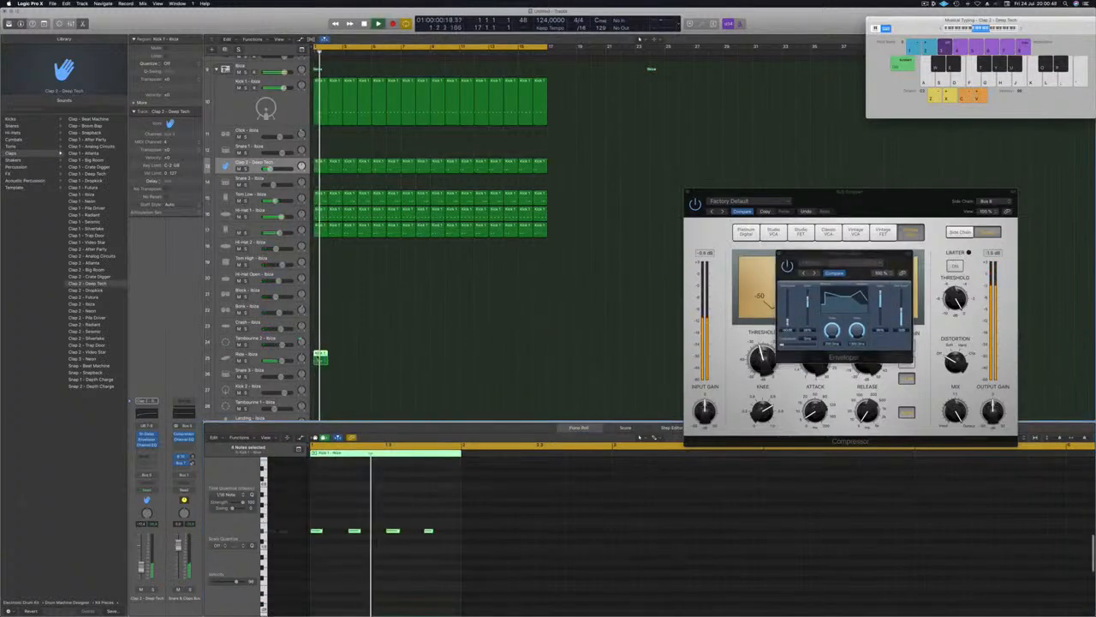
{"action": "left_click_drag", "start_coordinate": [336, 361], "coordinate": [469, 361]}
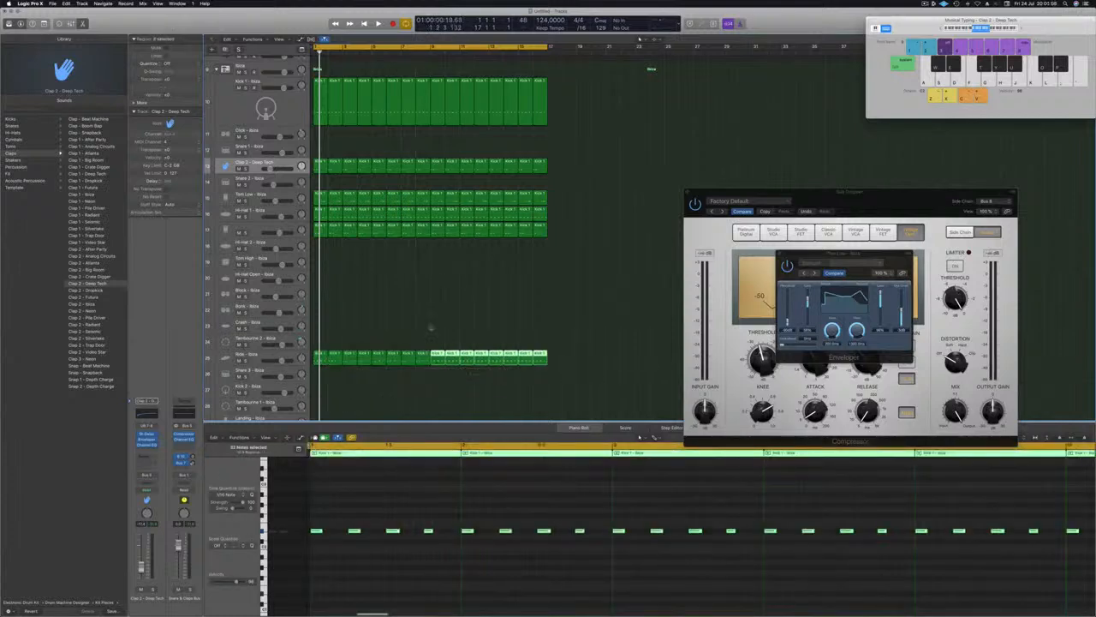
Play the beat and change the Ride track's sound to Ride - Atlanta.
{"action": "key", "text": "space"}
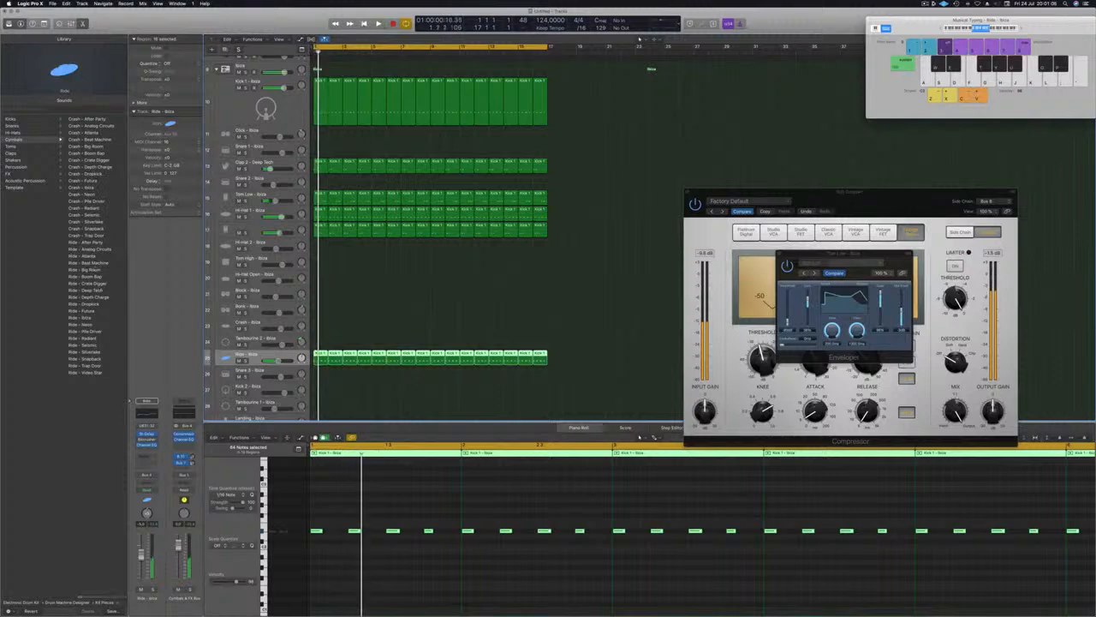
{"action": "left_click", "coordinate": [86, 243]}
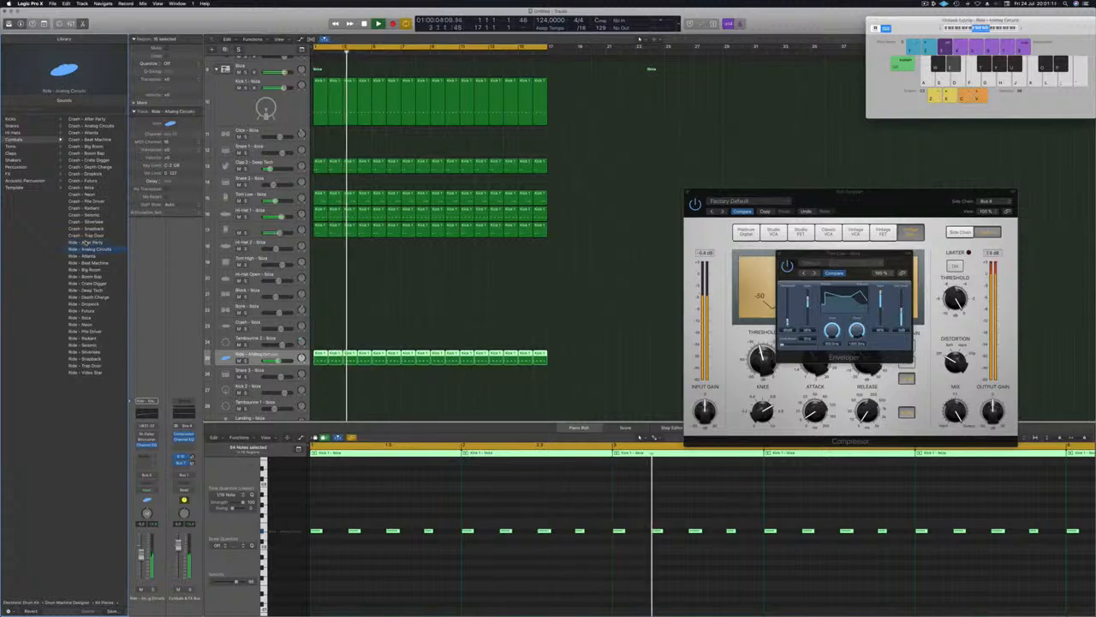
{"action": "key", "text": "Down"}
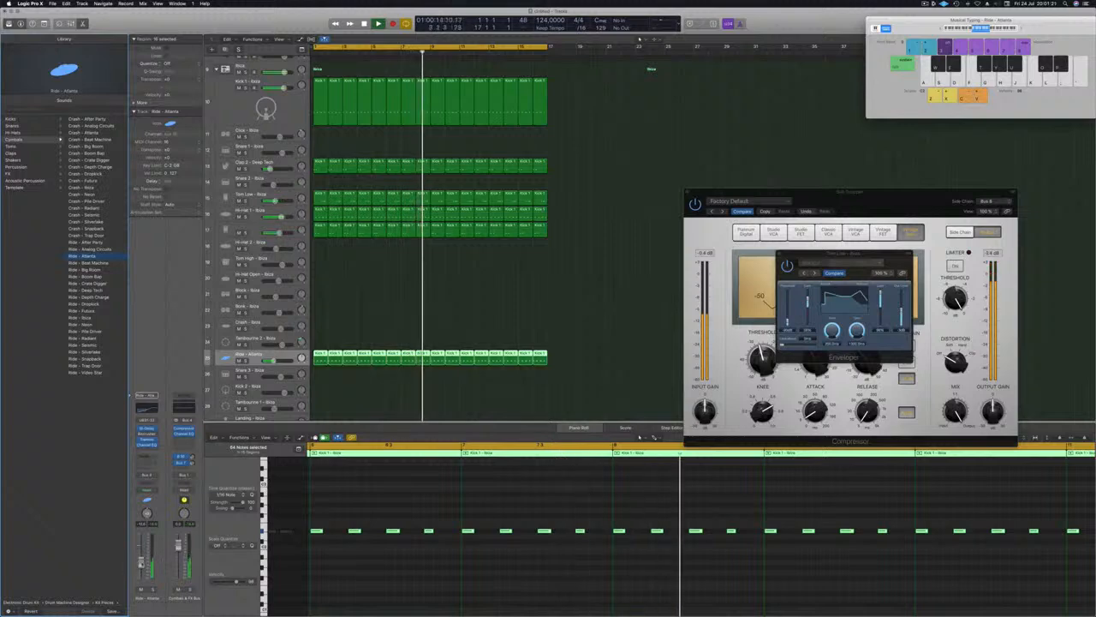
Copy the first Andromeda Probe region onto Inst 3 and rework its notes to a single short note on beat 4 of each bar.
{"action": "left_click", "coordinate": [458, 319]}
{"action": "scroll", "coordinate": [458, 319], "scroll_direction": "up", "scroll_amount": 5}
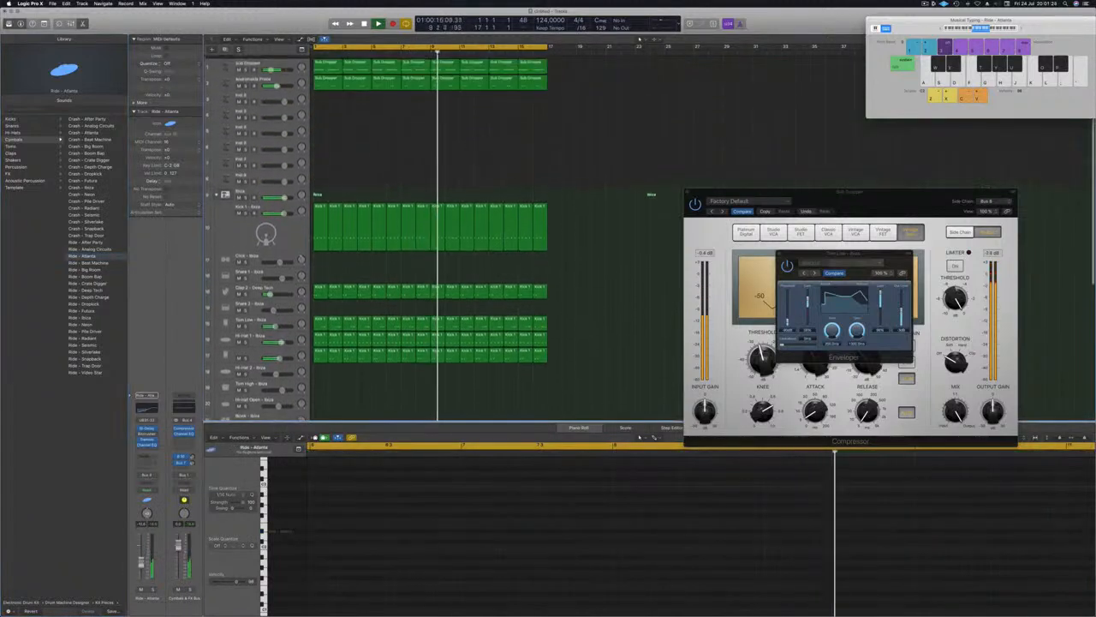
{"action": "left_click", "coordinate": [413, 76]}
{"action": "left_click", "coordinate": [332, 135]}
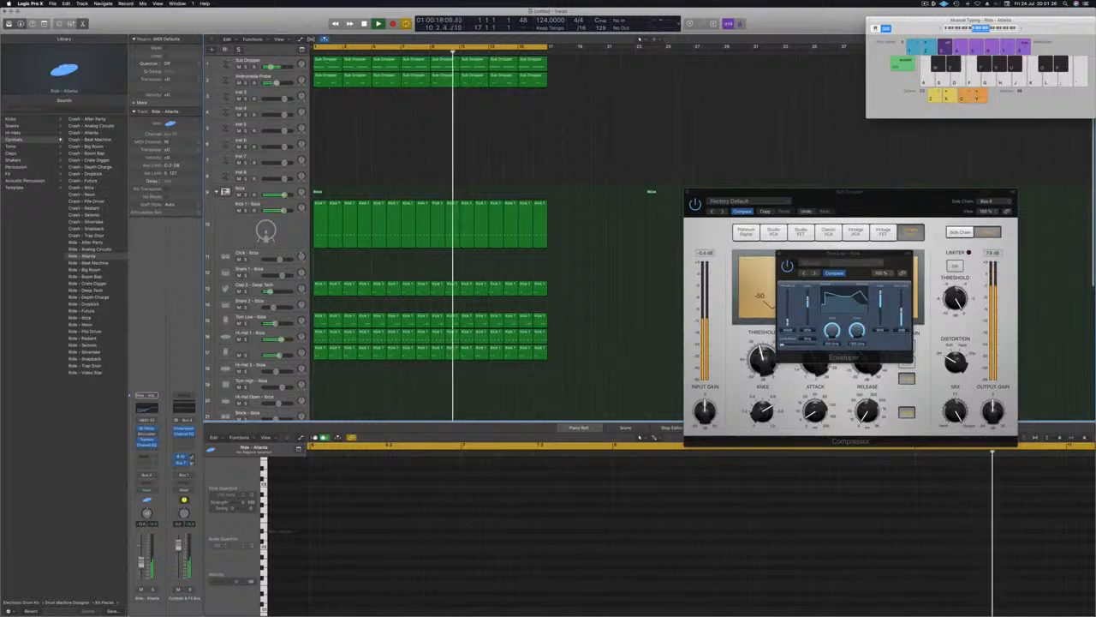
{"action": "left_click", "coordinate": [327, 75]}
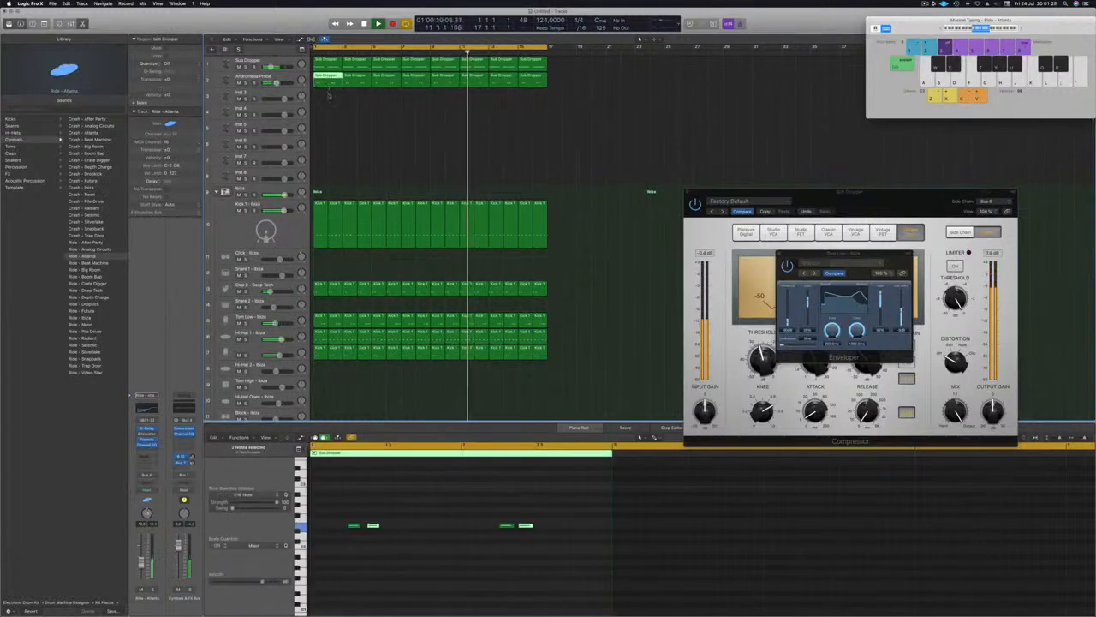
{"action": "left_click_drag", "start_coordinate": [328, 81], "coordinate": [328, 97]}
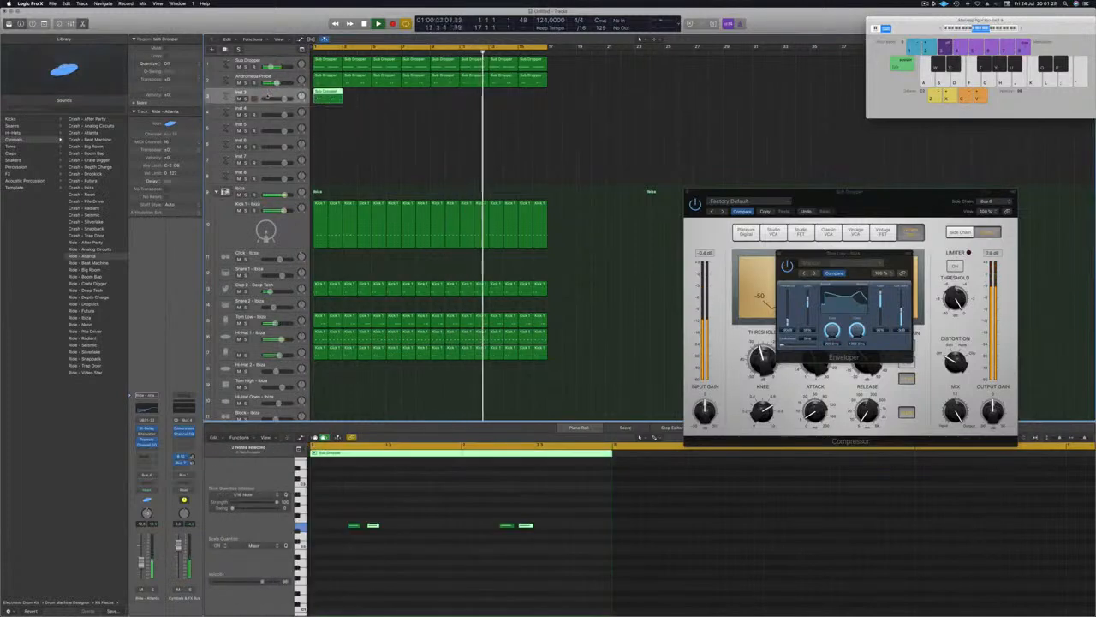
{"action": "left_click_drag", "start_coordinate": [334, 506], "coordinate": [620, 560]}
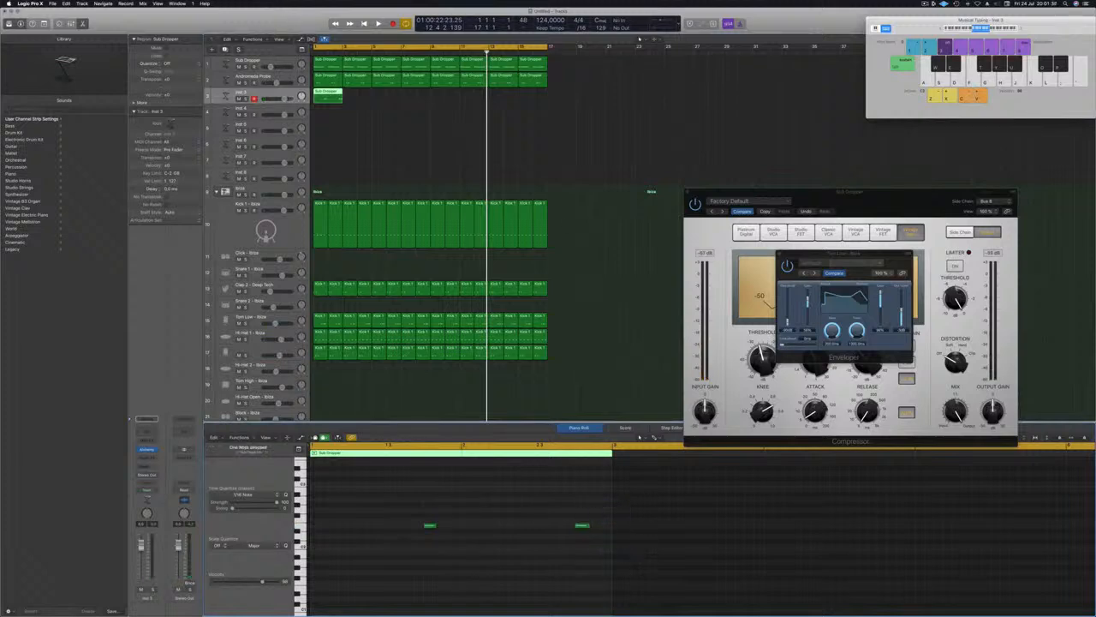
Paste the copied Alchemy settings into Inst 3's Alchemy and play from the start.
{"action": "left_click", "coordinate": [147, 449]}
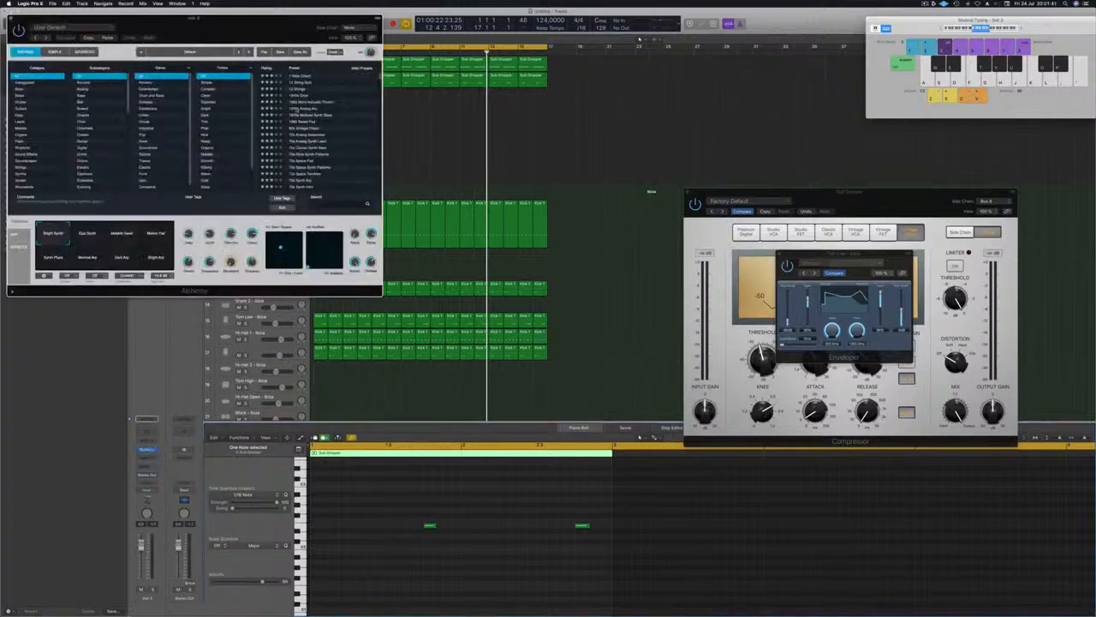
{"action": "left_click", "coordinate": [107, 40]}
{"action": "left_click_drag", "start_coordinate": [142, 21], "coordinate": [649, 63]}
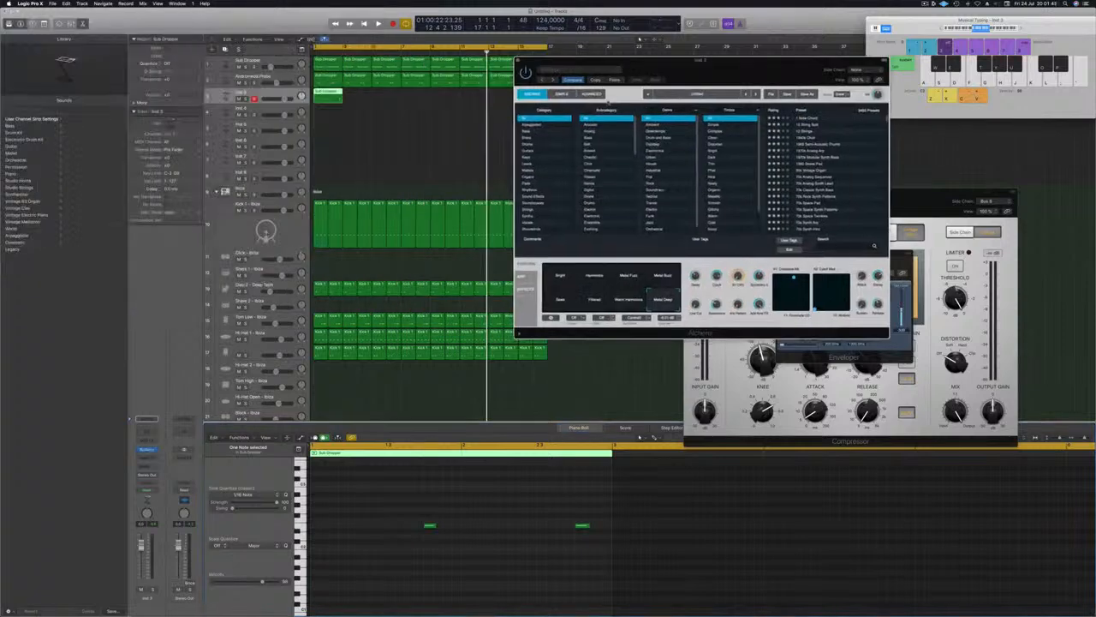
{"action": "key", "text": "Return"}
{"action": "key", "text": "space"}
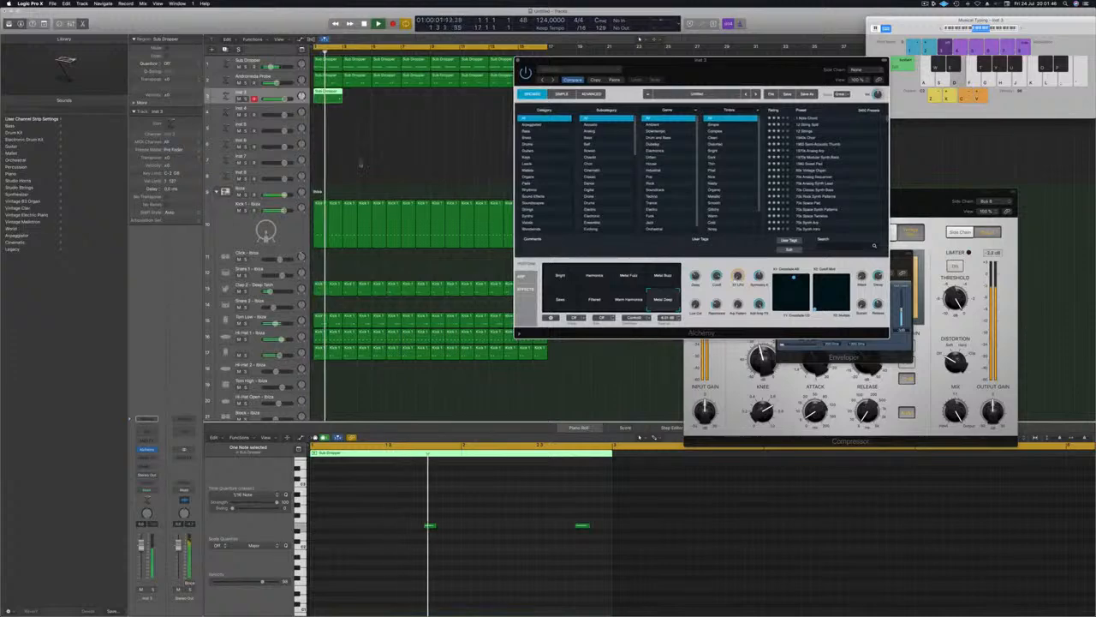
Lower the Inst 3 channel's volume slightly and repeat its region to fill all 16 bars.
{"action": "left_click_drag", "start_coordinate": [727, 74], "coordinate": [751, 122]}
{"action": "key", "text": "Return"}
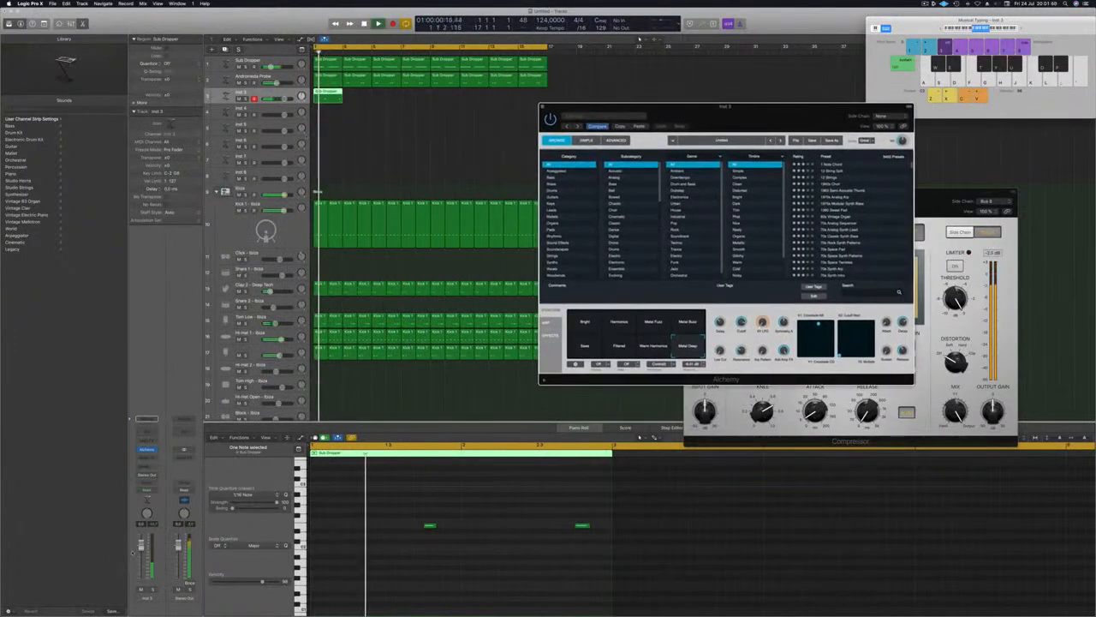
{"action": "left_click_drag", "start_coordinate": [142, 550], "coordinate": [143, 560]}
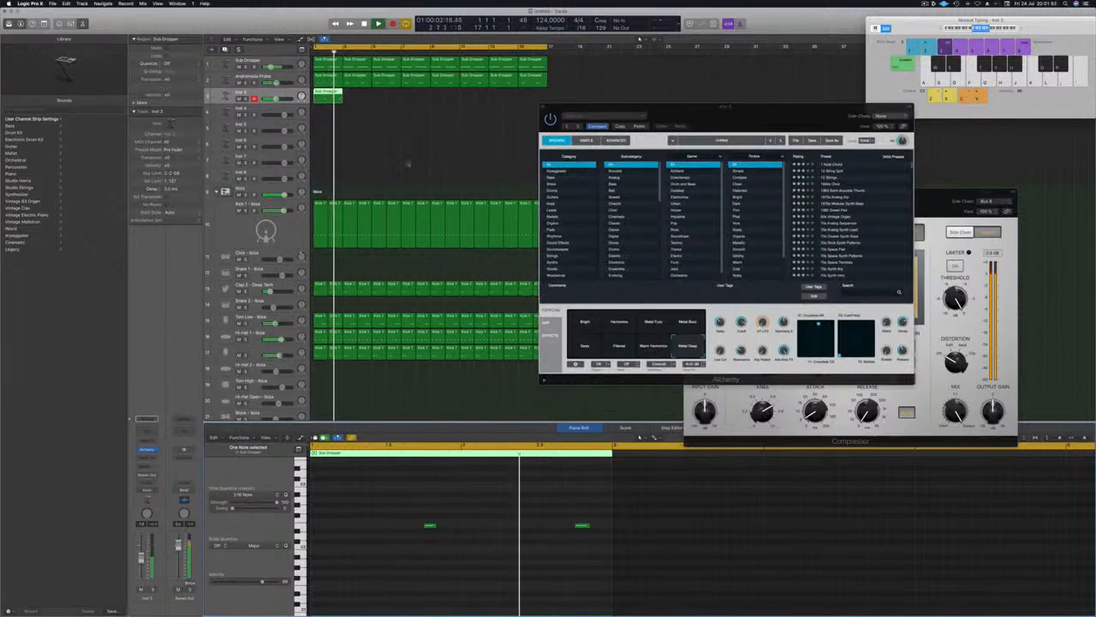
{"action": "left_click_drag", "start_coordinate": [327, 95], "coordinate": [444, 98]}
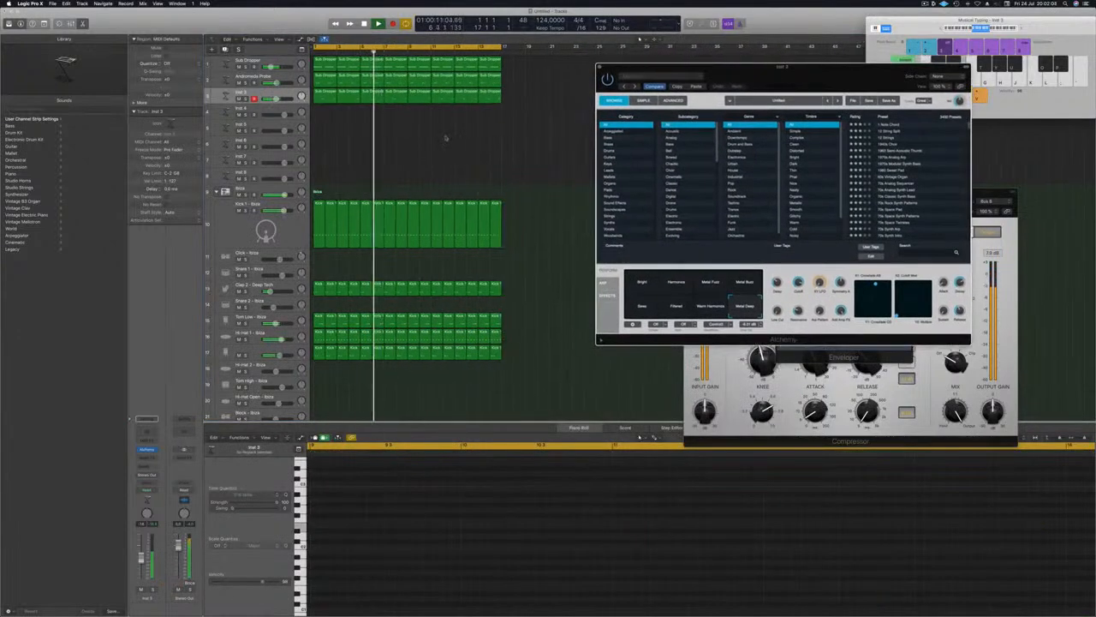
Repeat all the regions three times in a row to extend the arrangement from 16 to 64 bars.
{"action": "scroll", "coordinate": [445, 139], "scroll_direction": "down", "scroll_amount": 5}
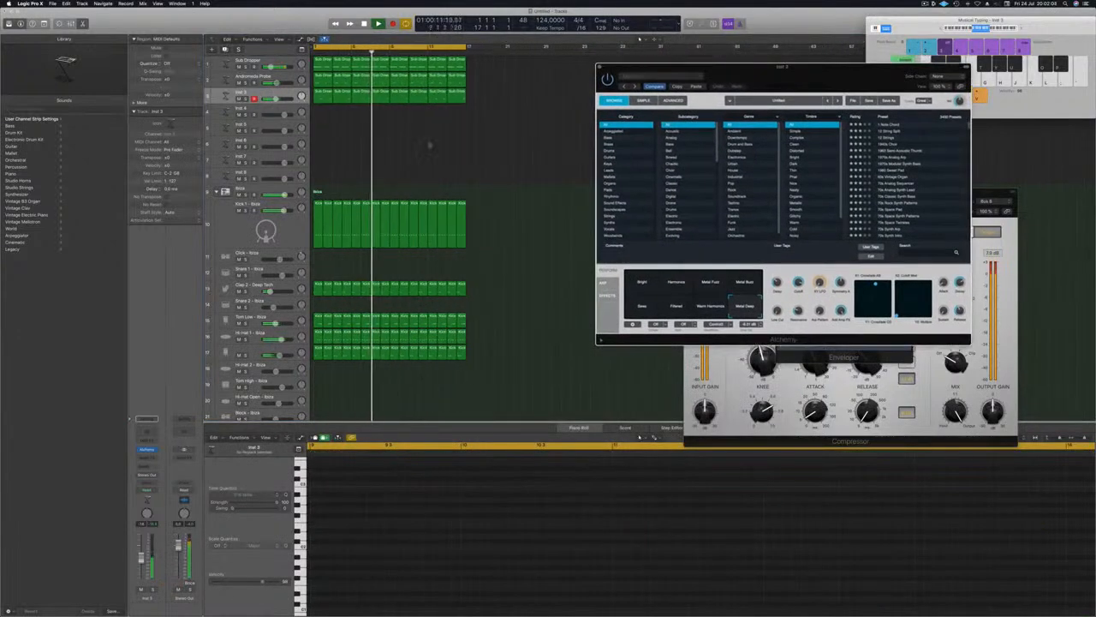
{"action": "left_click", "coordinate": [477, 158]}
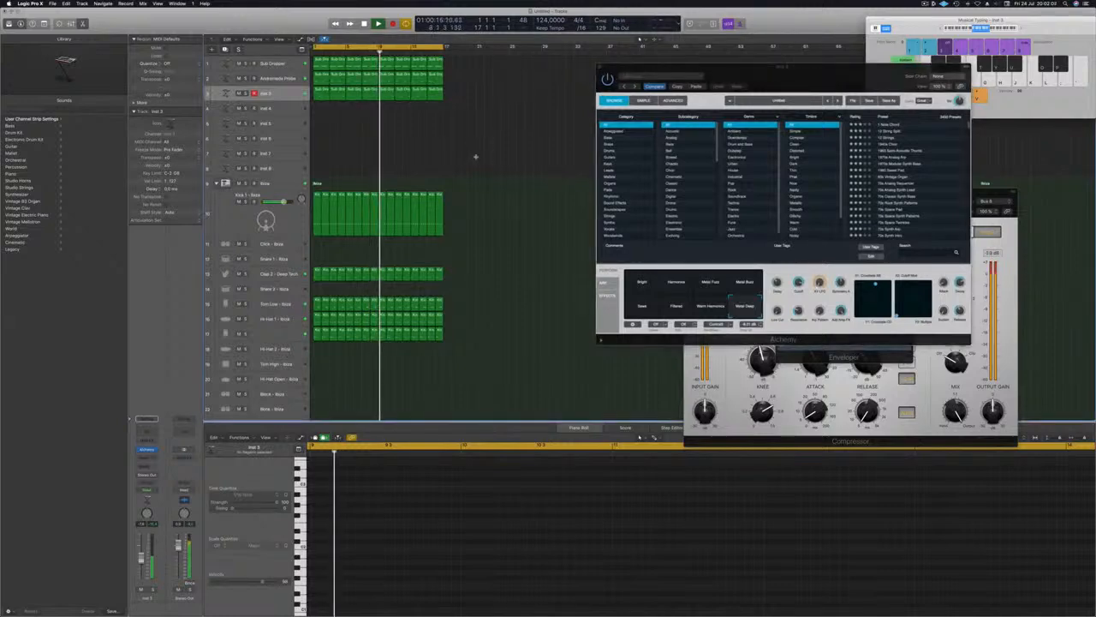
{"action": "key", "text": "super+a"}
{"action": "key", "text": "super+r"}
{"action": "key", "text": "super+r"}
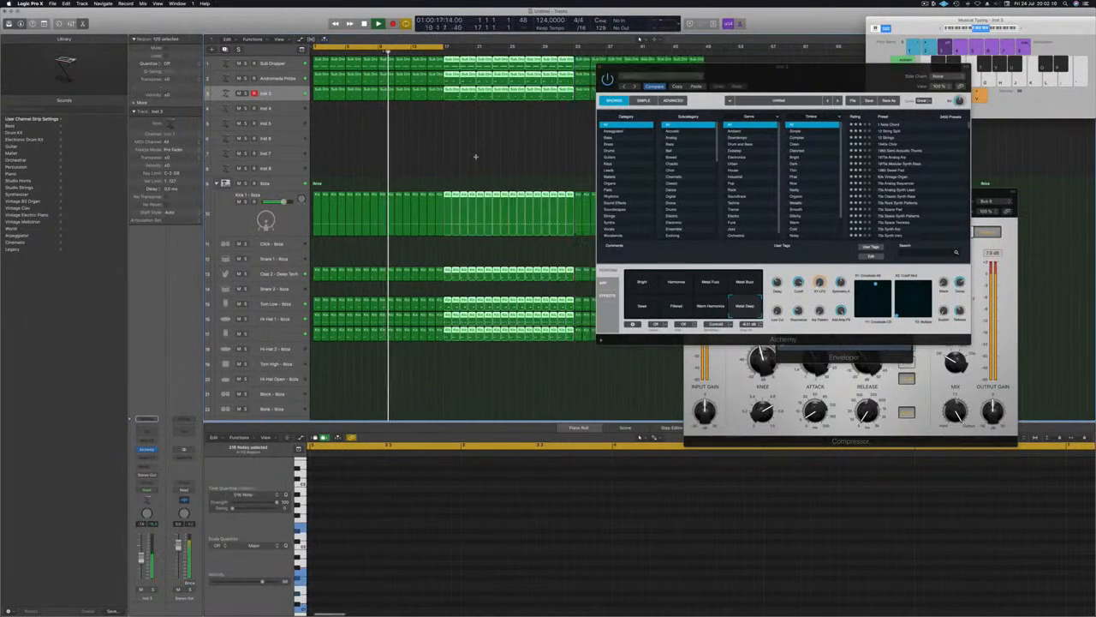
Clear the Alchemy and Compressor windows from the arrangement and show the secondary ruler.
{"action": "left_click", "coordinate": [601, 67]}
{"action": "scroll", "coordinate": [527, 147], "scroll_direction": "down", "scroll_amount": 3}
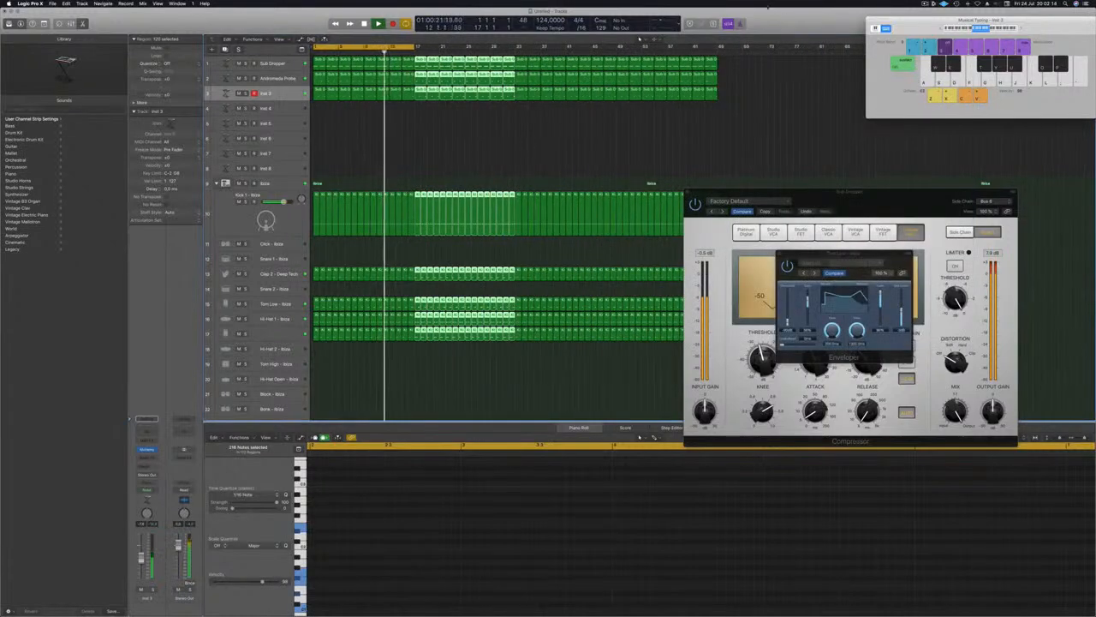
{"action": "left_click_drag", "start_coordinate": [898, 33], "coordinate": [860, 101]}
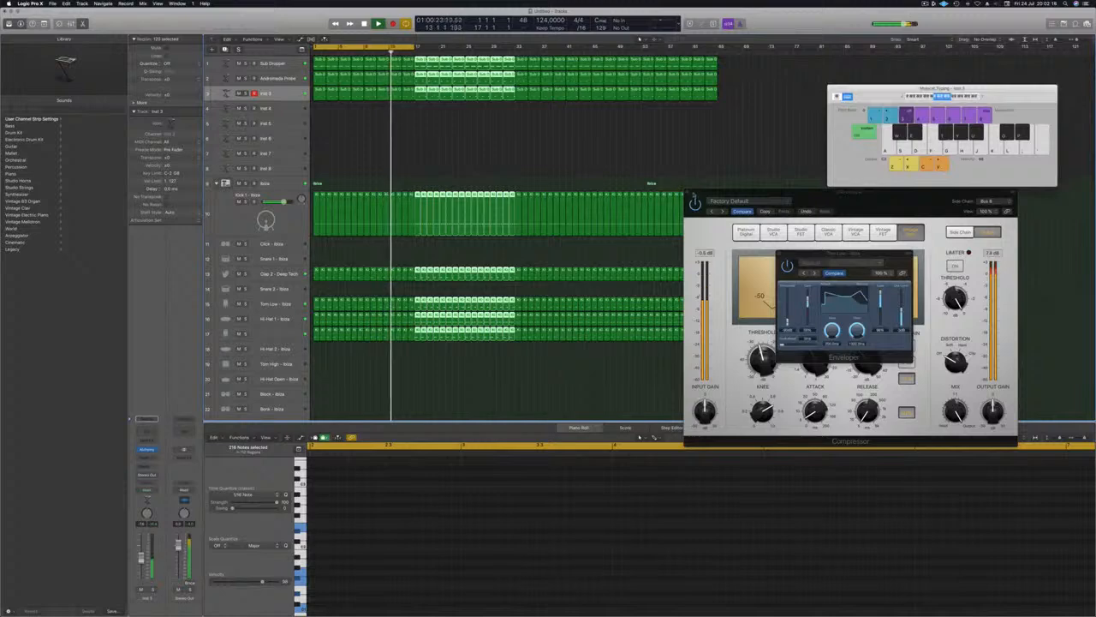
{"action": "left_click", "coordinate": [687, 192]}
{"action": "left_click", "coordinate": [279, 39]}
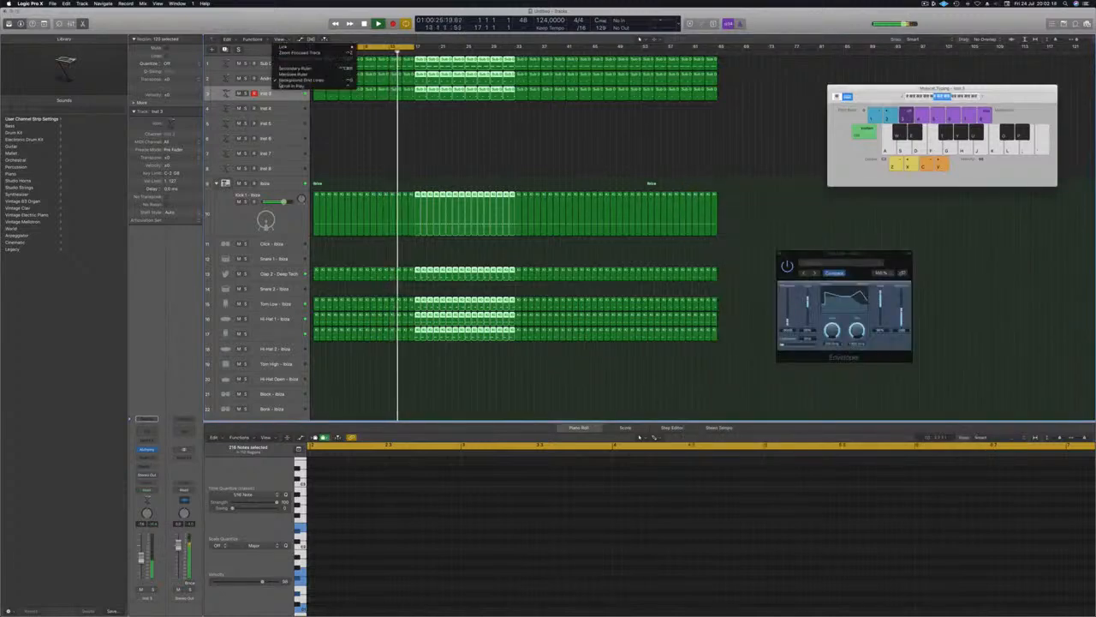
{"action": "left_click", "coordinate": [295, 69]}
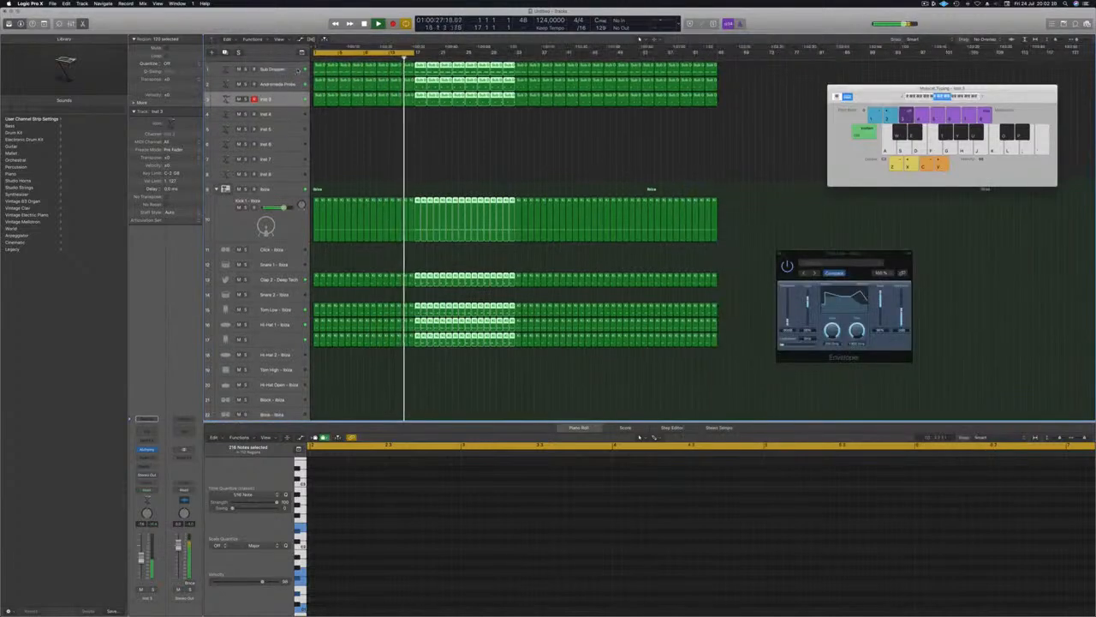
Move the end-of-project marker back to just past the last regions.
{"action": "scroll", "coordinate": [1065, 45], "scroll_direction": "right", "scroll_amount": 3}
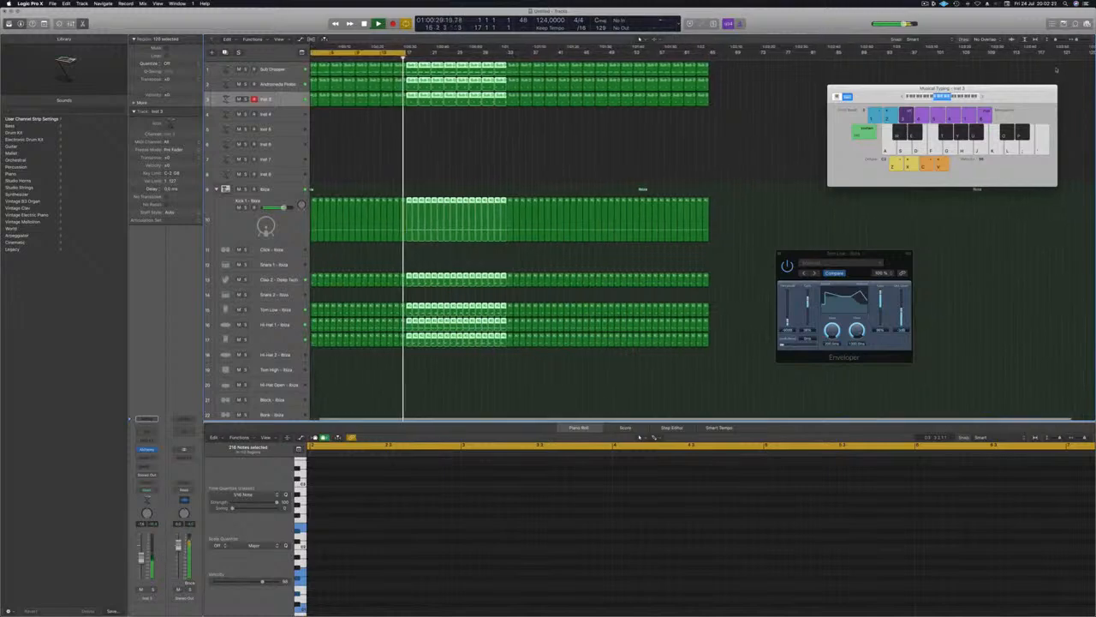
{"action": "left_click", "coordinate": [1093, 65]}
{"action": "scroll", "coordinate": [1091, 60], "scroll_direction": "left", "scroll_amount": 1}
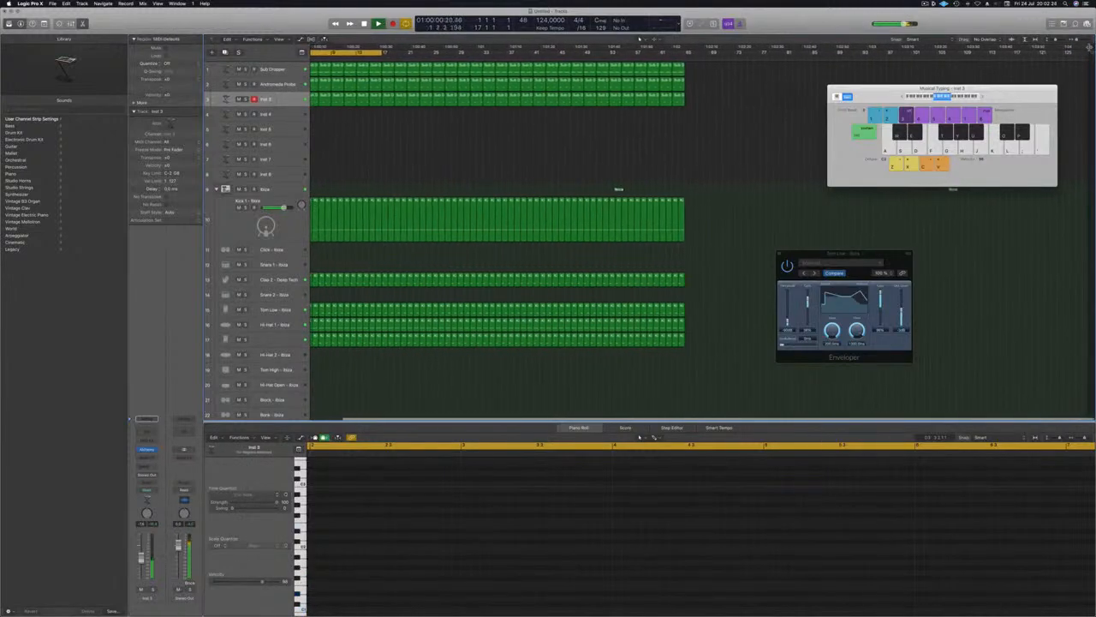
{"action": "left_click_drag", "start_coordinate": [1088, 53], "coordinate": [699, 94]}
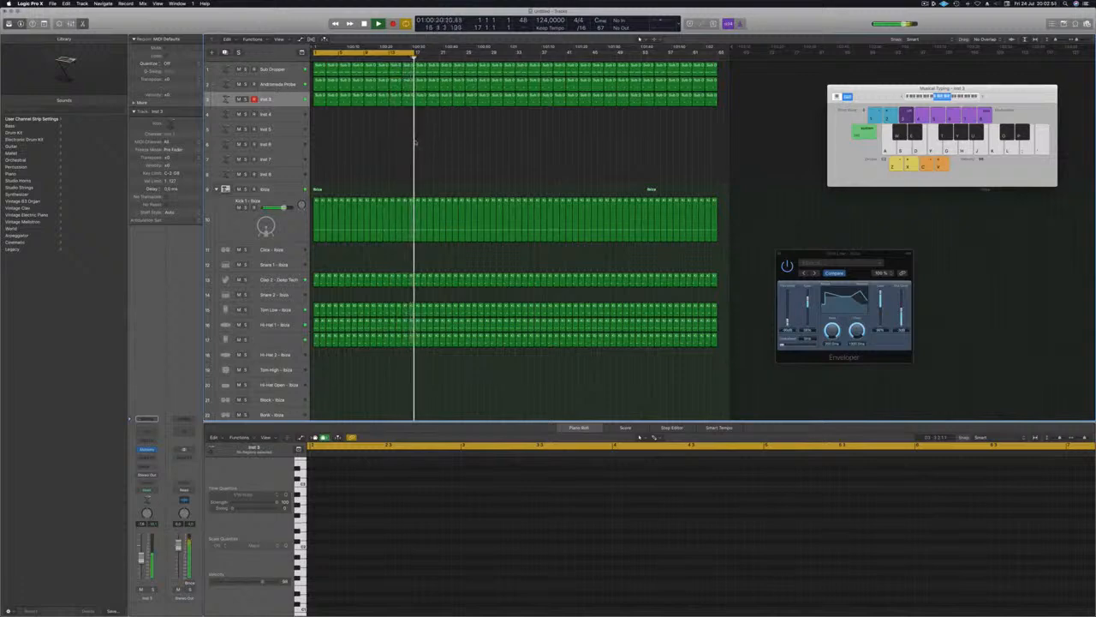
Play from the start and audition Inst 3's Alchemy snapshots, including Bright, Harmonics, Warm Harmonics and Metal Buzz, ending on Metal Deep.
{"action": "key", "text": "Return"}
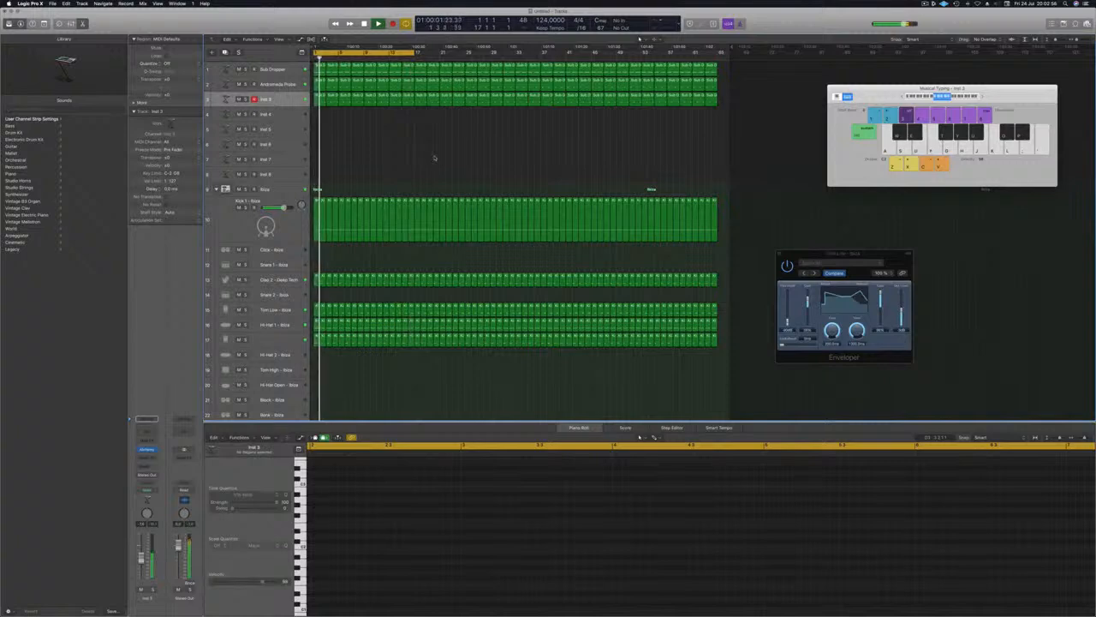
{"action": "left_click", "coordinate": [278, 101]}
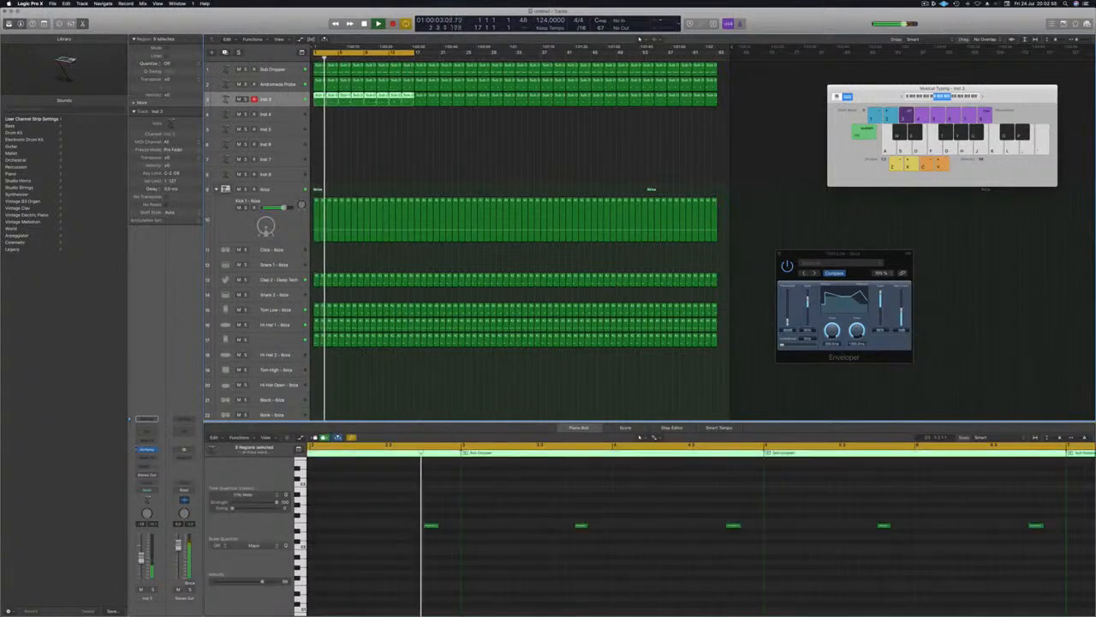
{"action": "left_click", "coordinate": [146, 449]}
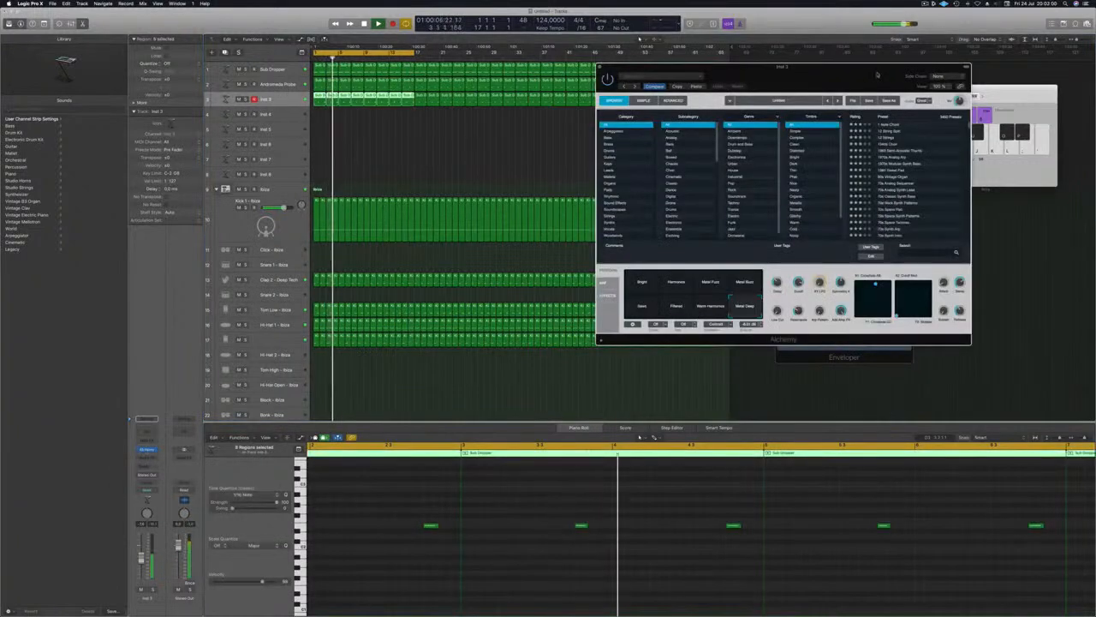
{"action": "left_click_drag", "start_coordinate": [877, 75], "coordinate": [767, 107]}
{"action": "left_click", "coordinate": [548, 311]}
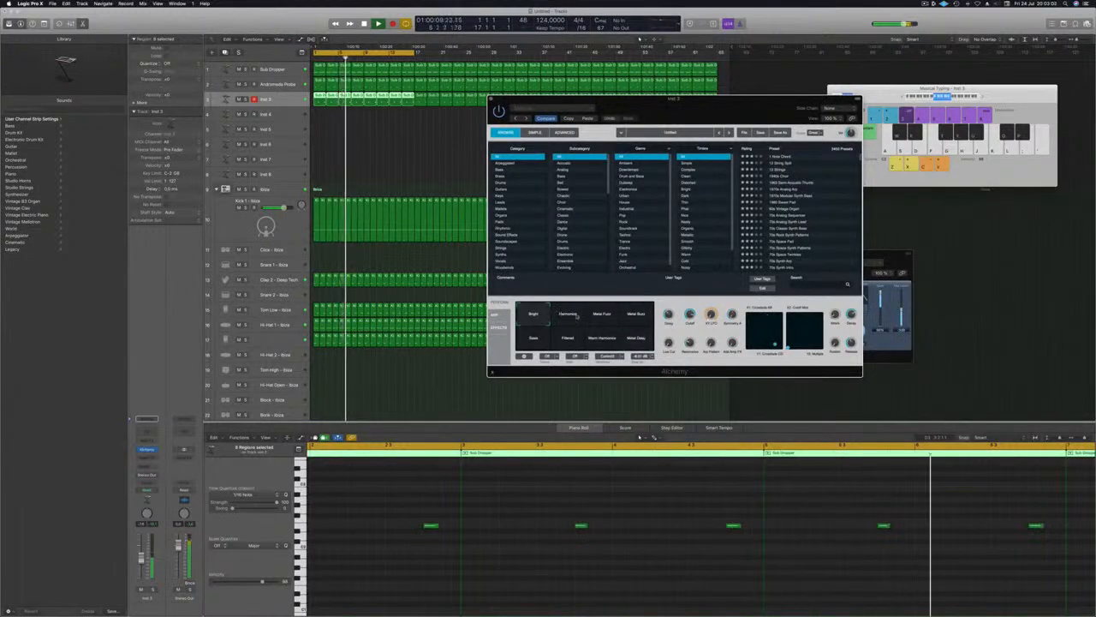
{"action": "left_click", "coordinate": [577, 316]}
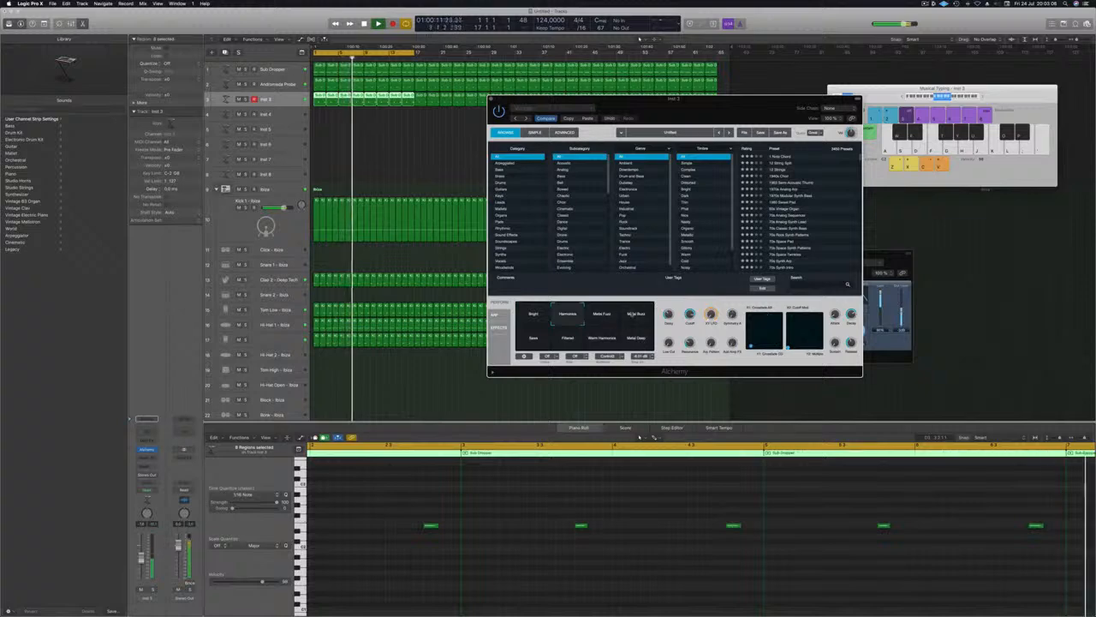
{"action": "left_click", "coordinate": [601, 336]}
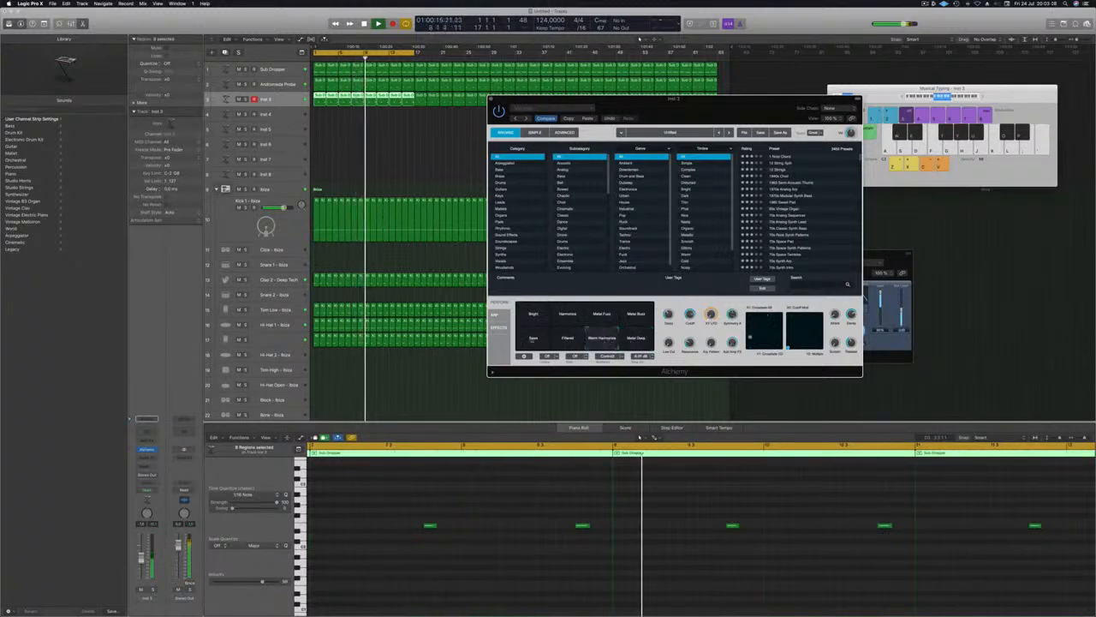
{"action": "left_click", "coordinate": [531, 340]}
{"action": "left_click", "coordinate": [635, 314]}
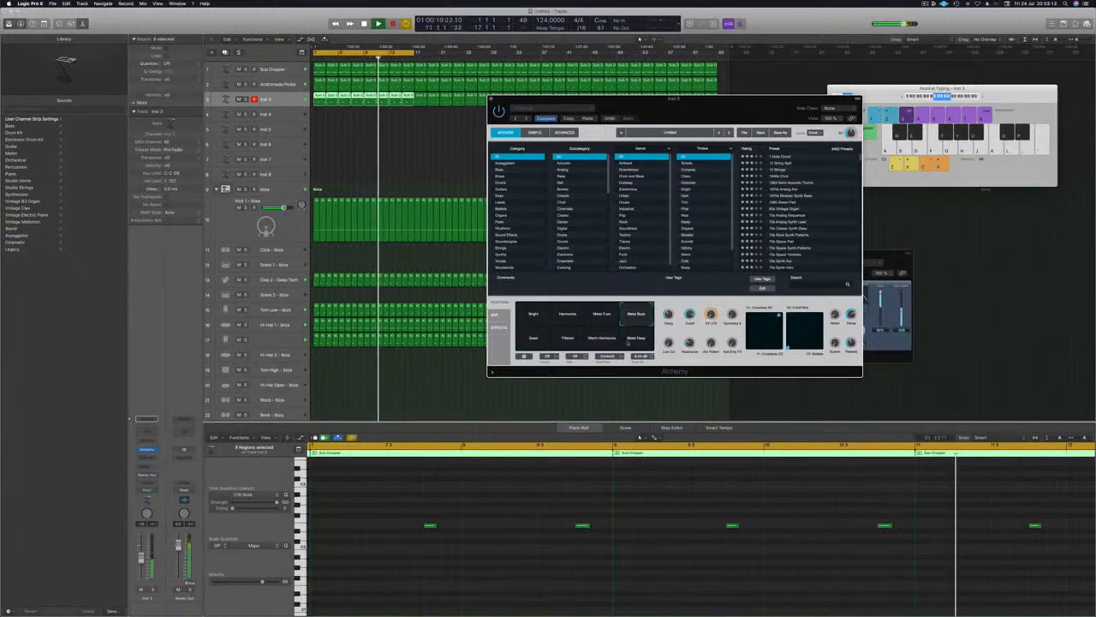
{"action": "left_click", "coordinate": [635, 338]}
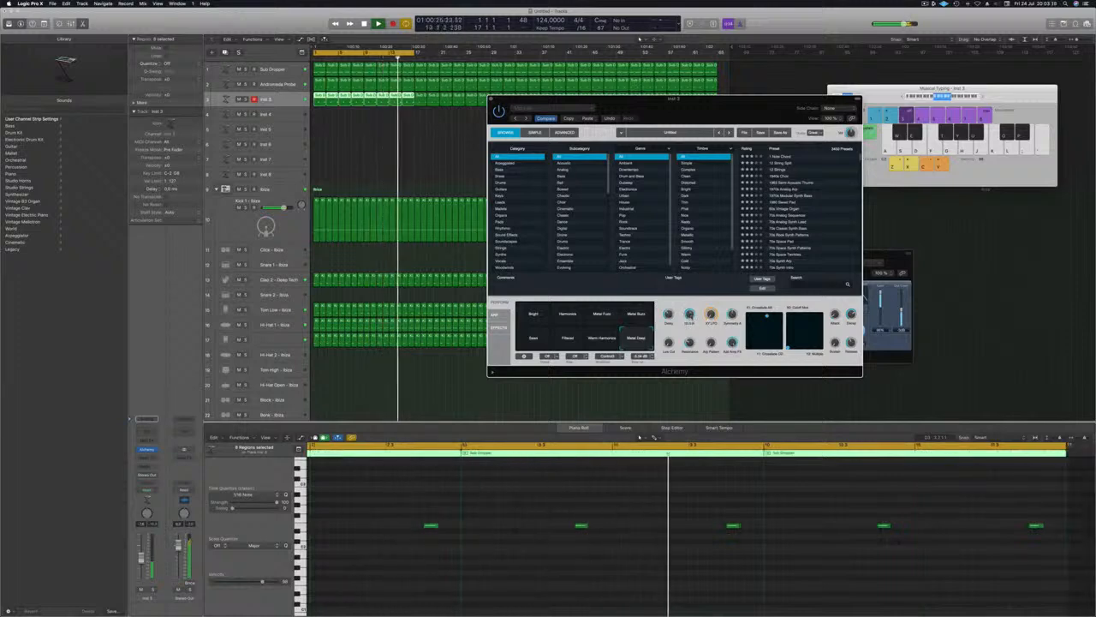
{"action": "left_click_drag", "start_coordinate": [728, 124], "coordinate": [540, 149]}
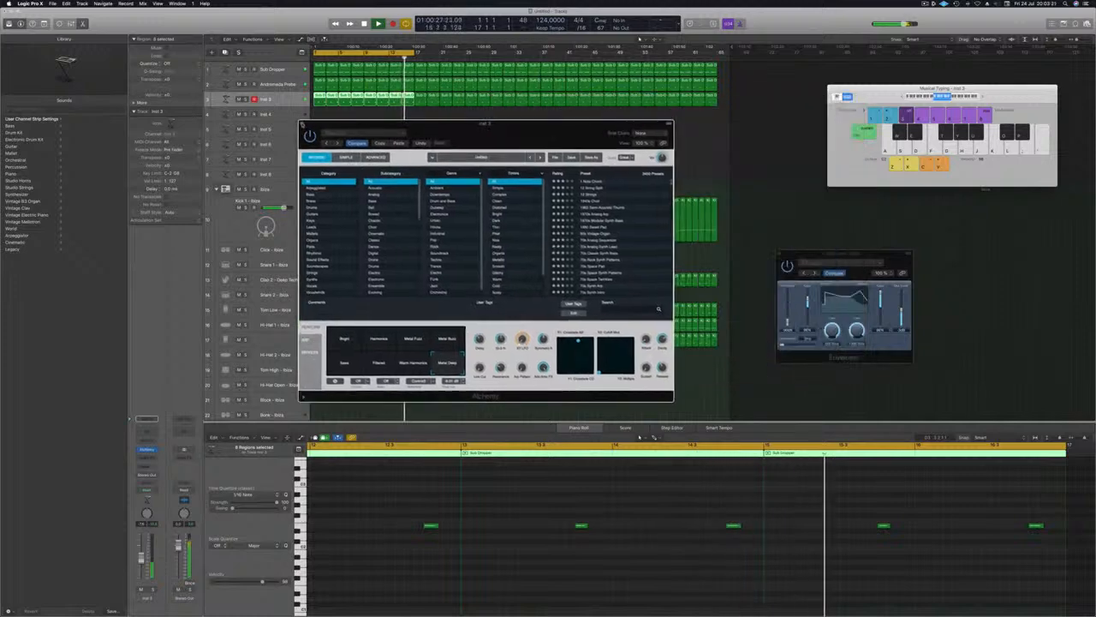
Close Inst 3's Alchemy window and briefly solo the Tom Low - Ibiza track to check its sound.
{"action": "key", "text": "super+w"}
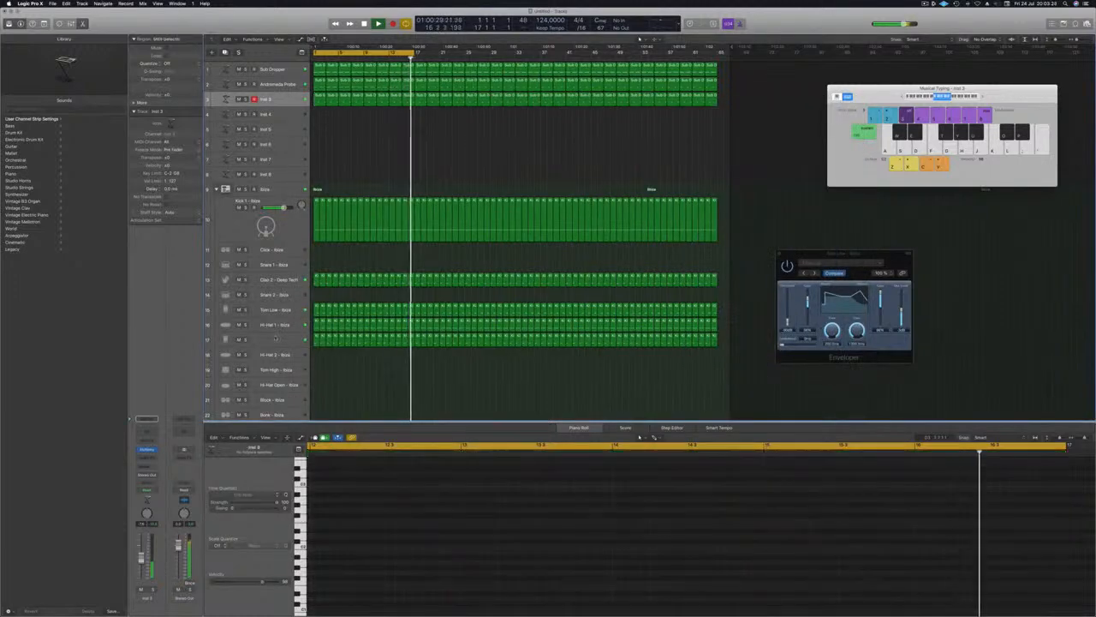
{"action": "left_click", "coordinate": [276, 310]}
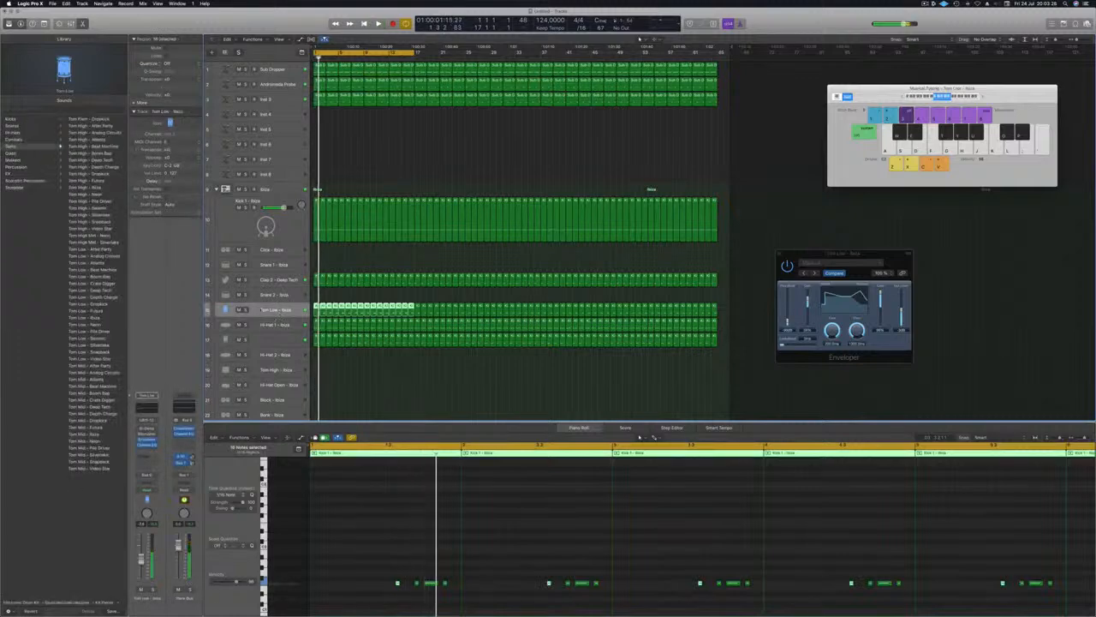
{"action": "left_click", "coordinate": [244, 309]}
{"action": "left_click", "coordinate": [244, 309]}
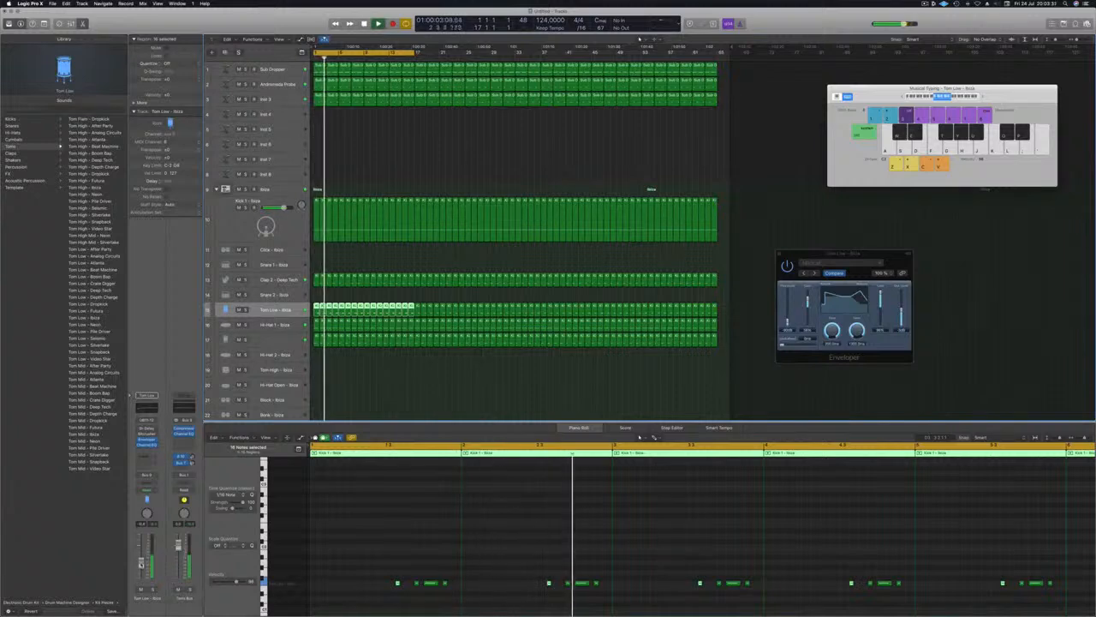
In the Tom Mid track's Channel EQ, set the high shelf to 540 Hz at -24 dB and the high cut to 184 Hz.
{"action": "left_click", "coordinate": [284, 337]}
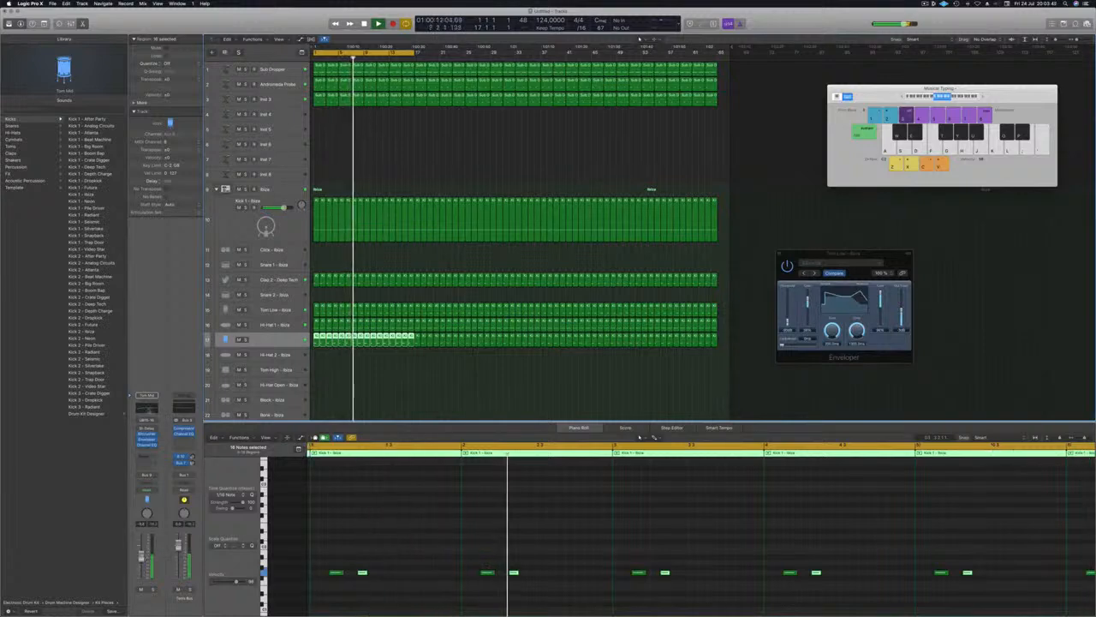
{"action": "left_click", "coordinate": [147, 409]}
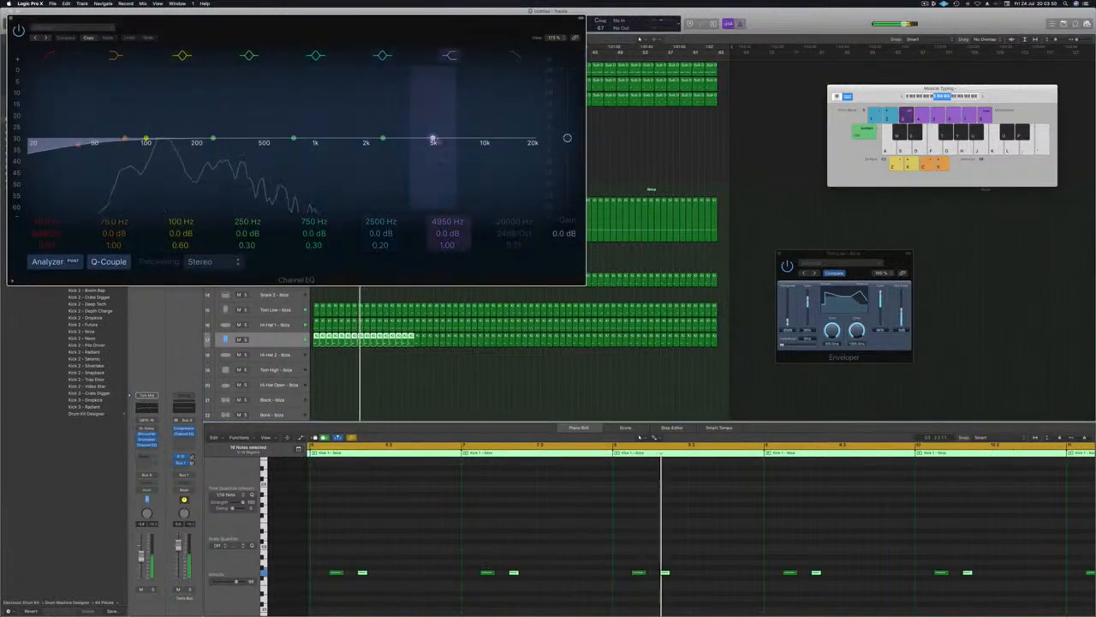
{"action": "left_click_drag", "start_coordinate": [433, 140], "coordinate": [262, 160]}
{"action": "left_click_drag", "start_coordinate": [247, 202], "coordinate": [244, 278]}
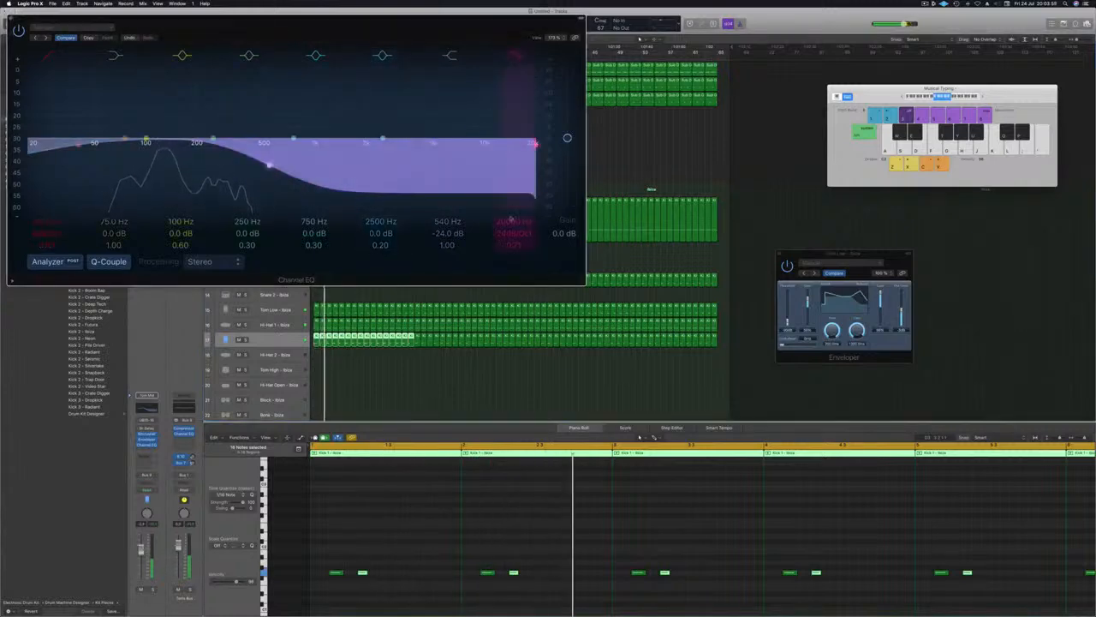
{"action": "left_click_drag", "start_coordinate": [532, 144], "coordinate": [192, 143]}
{"action": "left_click_drag", "start_coordinate": [377, 36], "coordinate": [826, 55]}
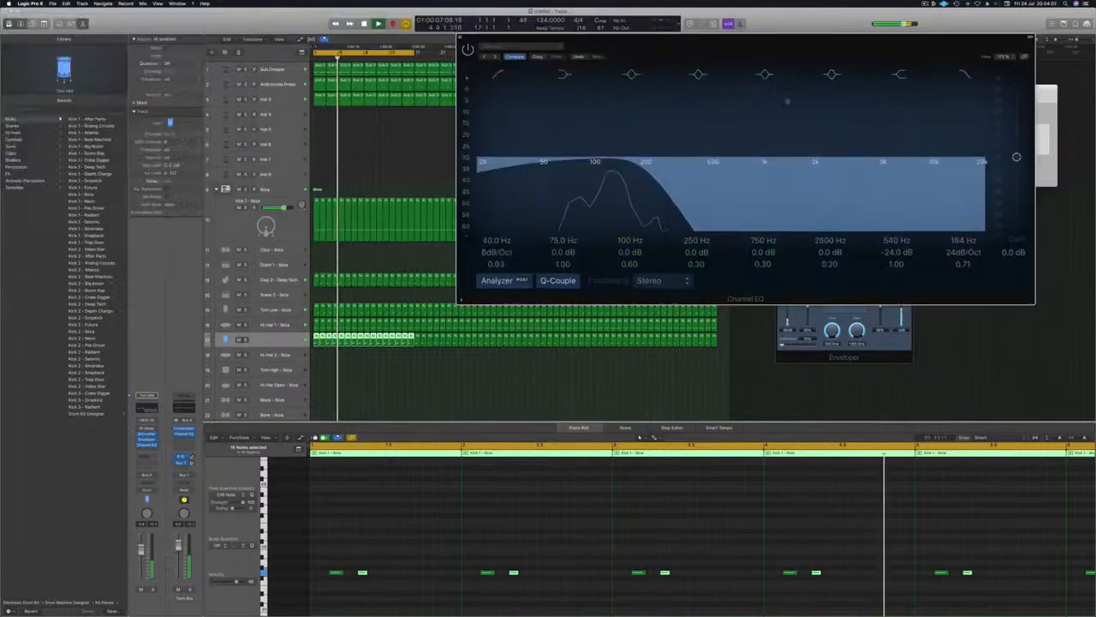
{"action": "left_click", "coordinate": [638, 436]}
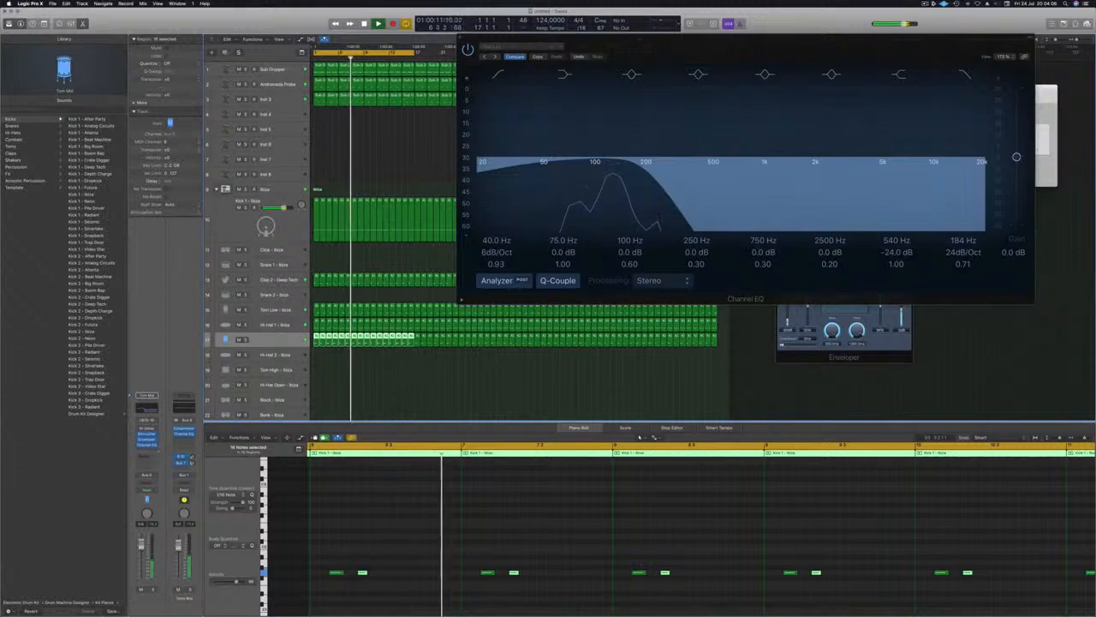
Add a Compressor after the Tom Mid track's Channel EQ, then clear both plug-in windows and deselect the regions.
{"action": "left_click", "coordinate": [147, 447]}
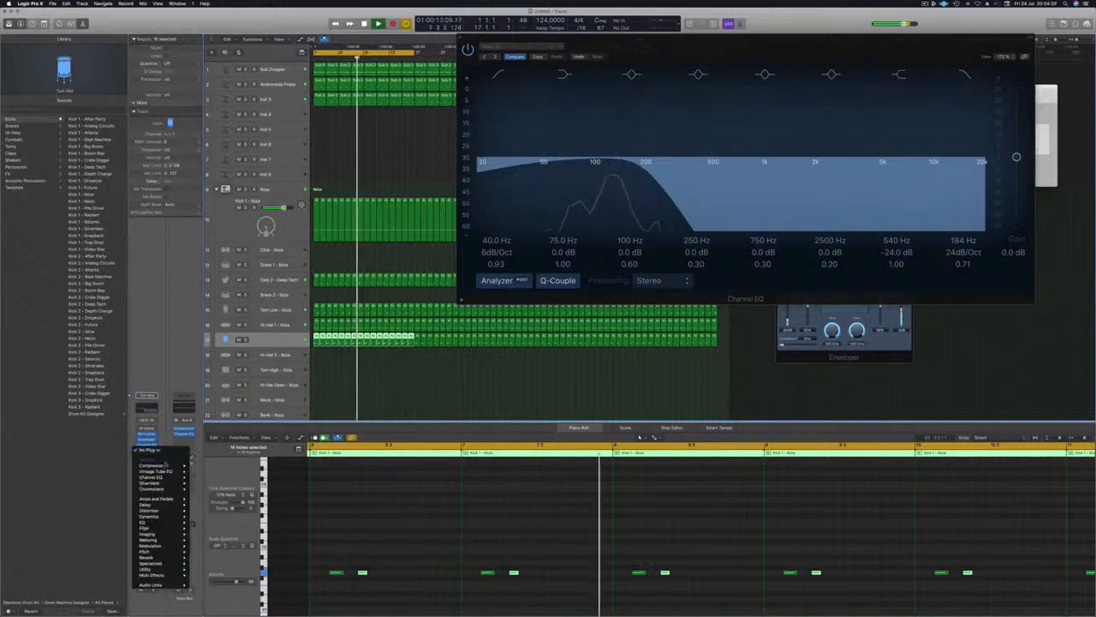
{"action": "left_click", "coordinate": [196, 465]}
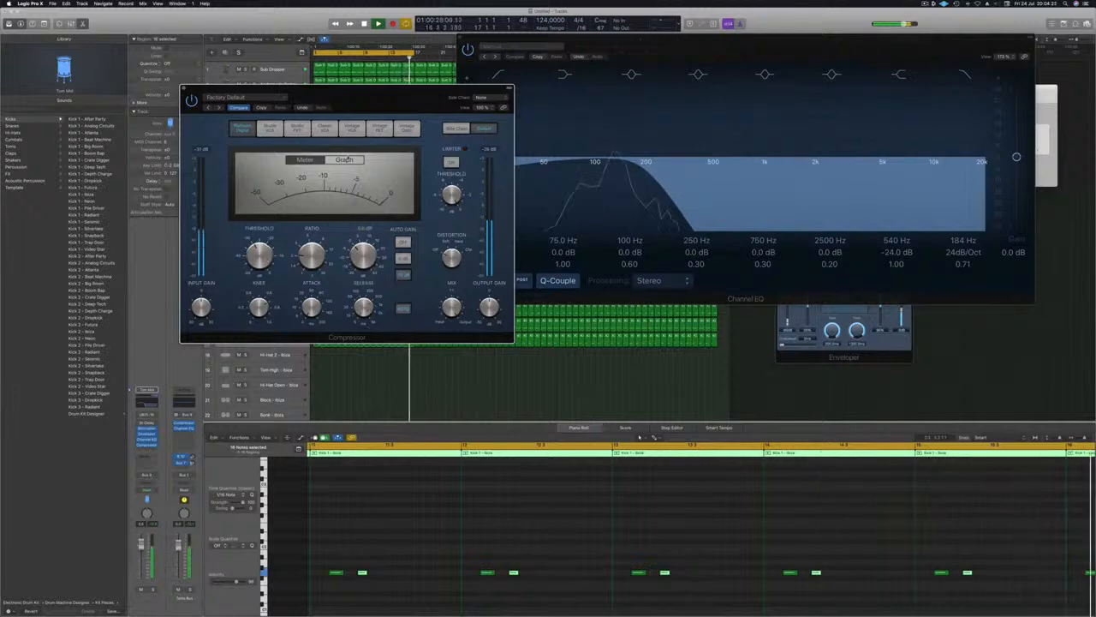
{"action": "left_click_drag", "start_coordinate": [342, 90], "coordinate": [446, 105]}
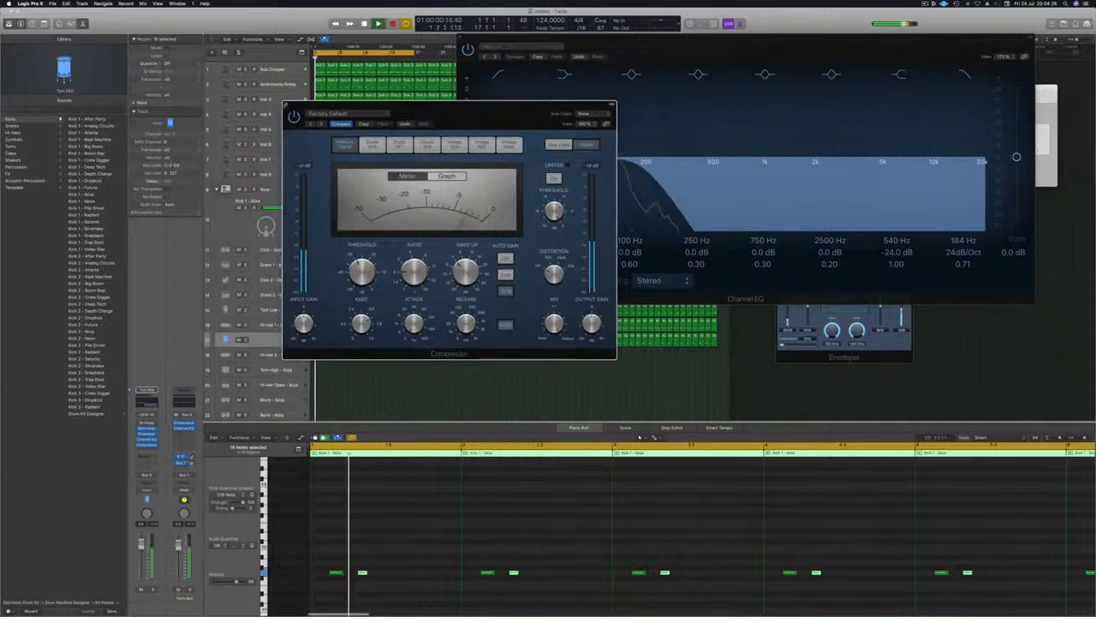
{"action": "key", "text": "super+w"}
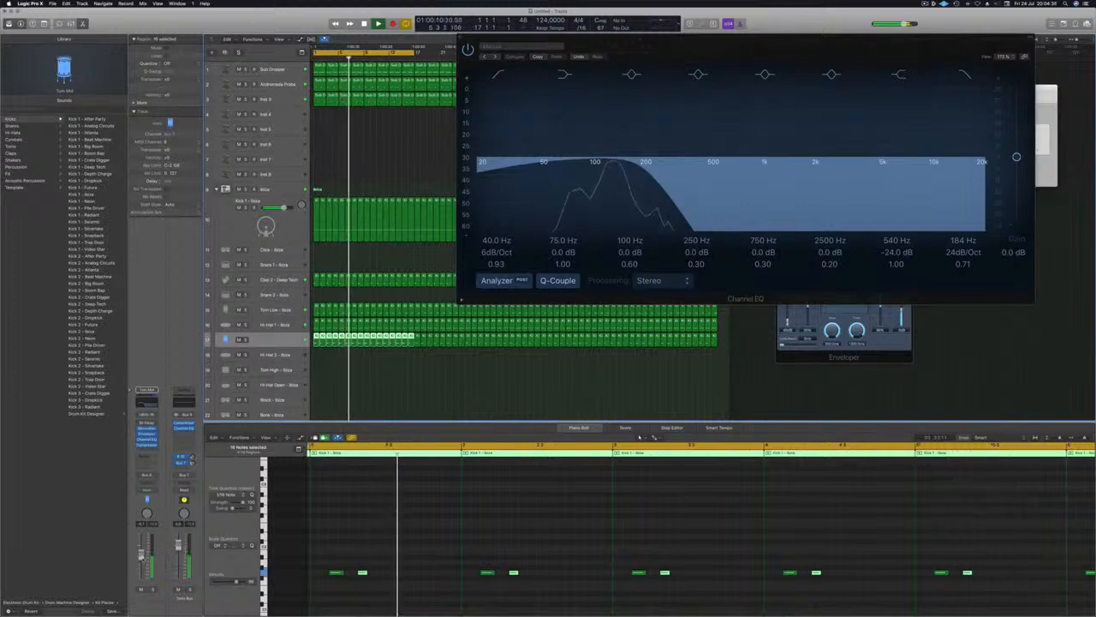
{"action": "left_click_drag", "start_coordinate": [745, 39], "coordinate": [671, 105]}
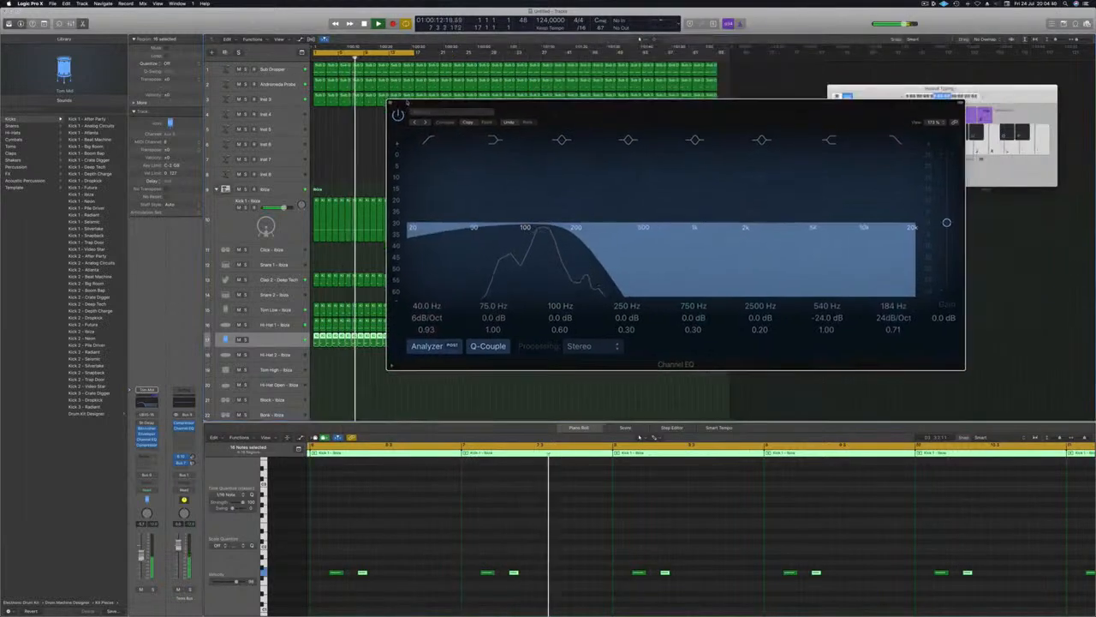
{"action": "key", "text": "super+w"}
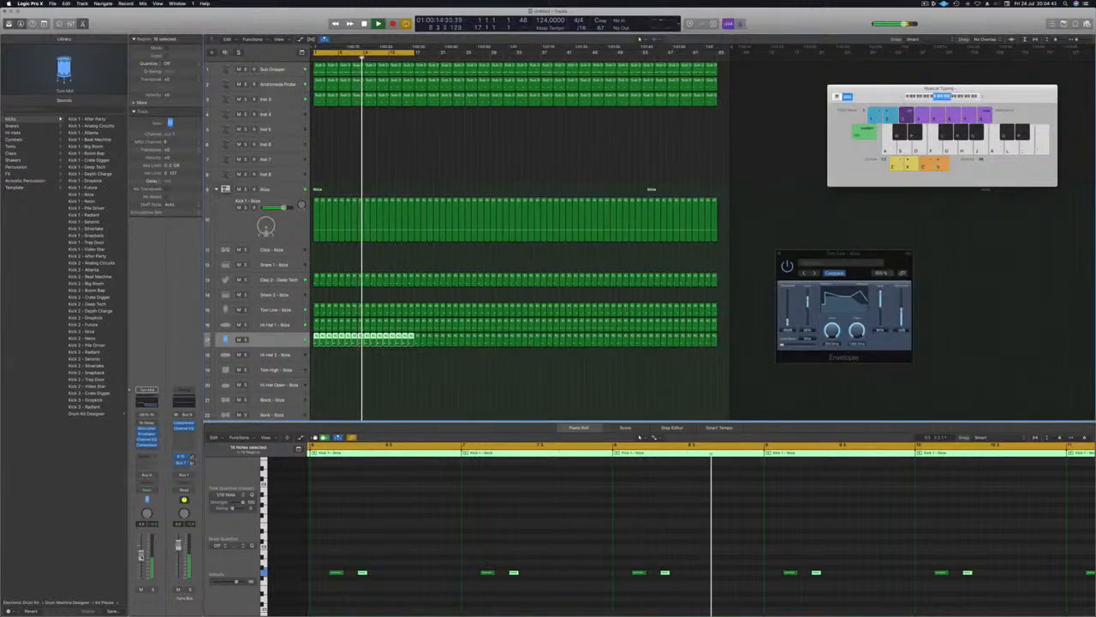
{"action": "left_click", "coordinate": [461, 383]}
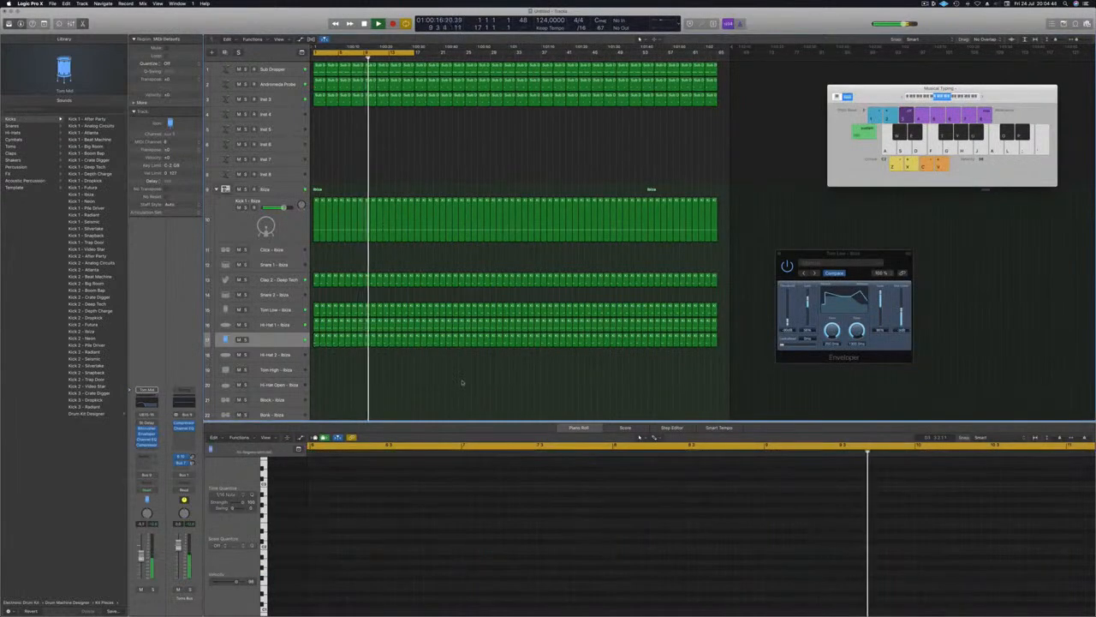
Save the project as a package in the Logic folder under its episode name and resume playback.
{"action": "key", "text": "super+s"}
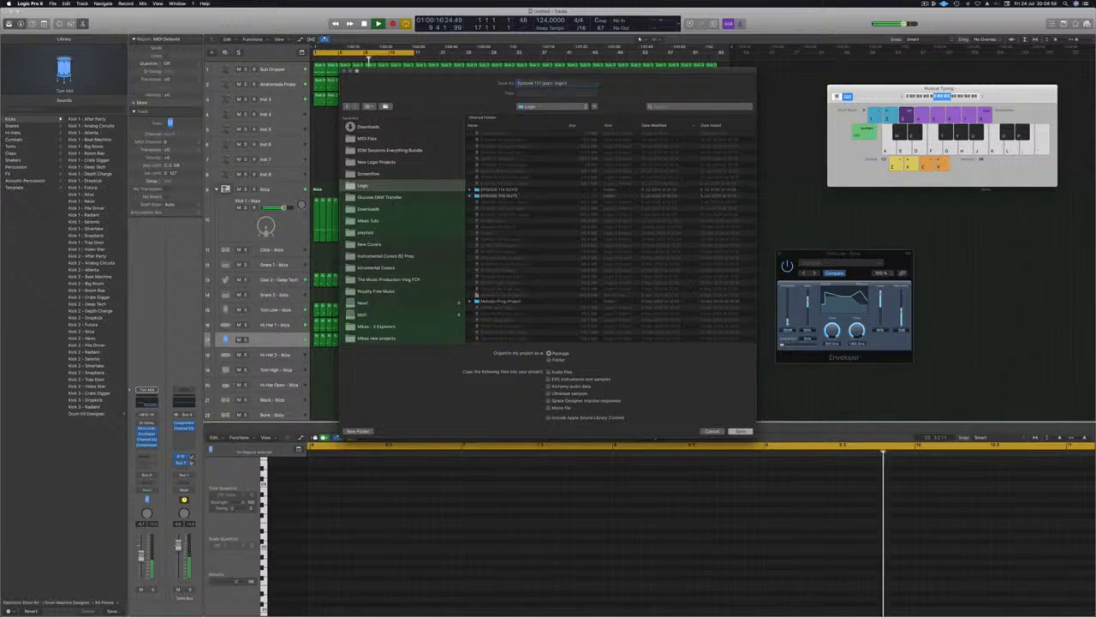
{"action": "key", "text": "Return"}
{"action": "key", "text": "Return"}
{"action": "key", "text": "space"}
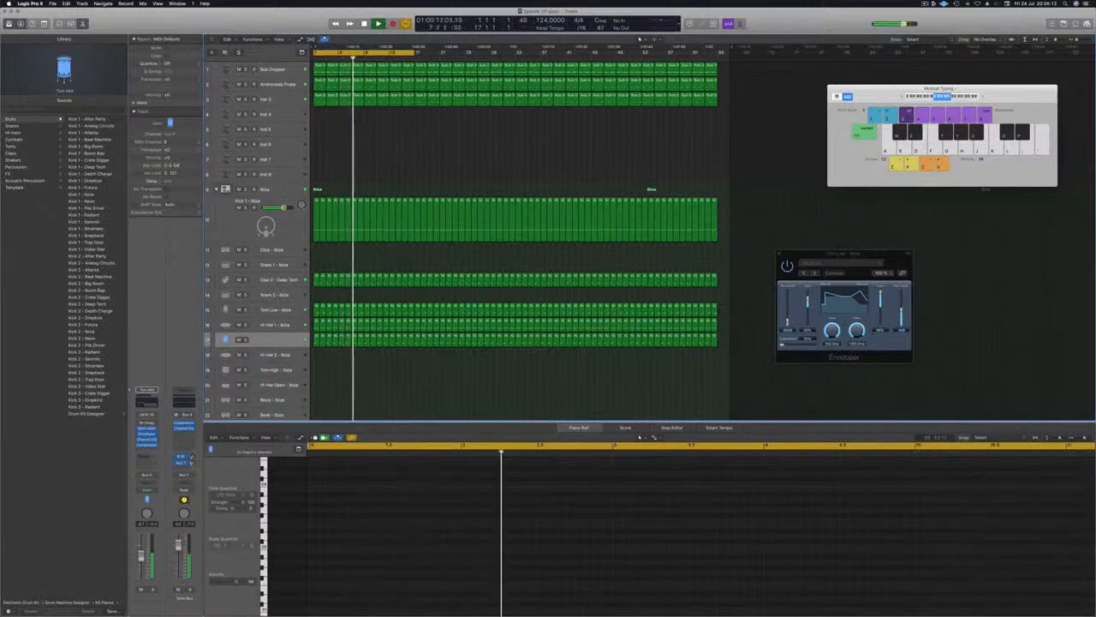
Bring up Alchemy on the Inst 4 track and add a bus send to its channel strip.
{"action": "left_click", "coordinate": [281, 115]}
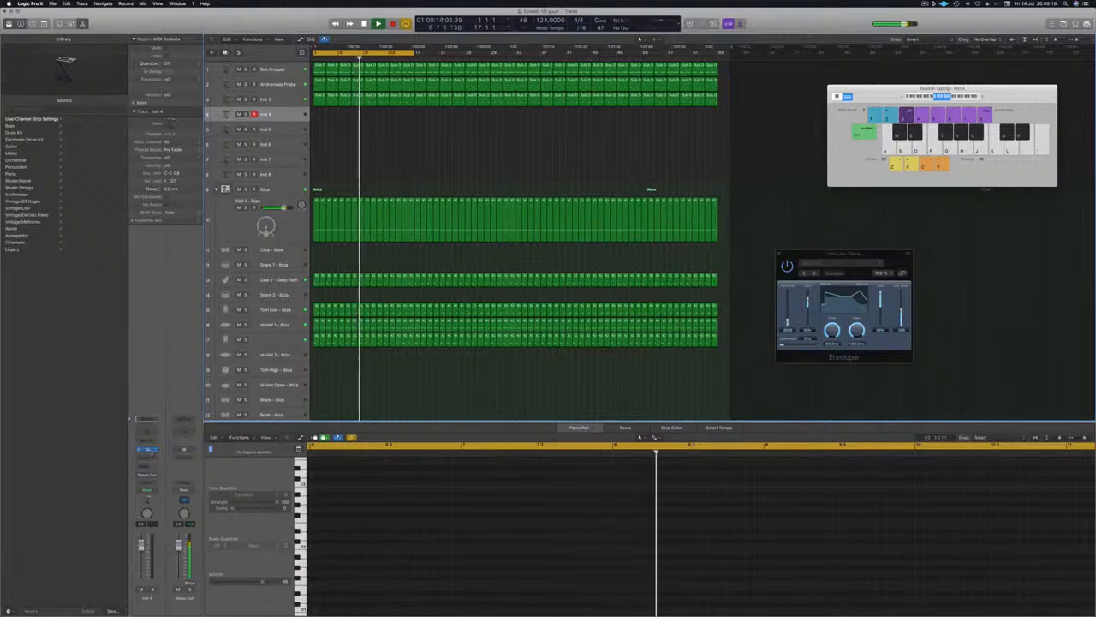
{"action": "left_click", "coordinate": [146, 450]}
{"action": "left_click_drag", "start_coordinate": [154, 17], "coordinate": [651, 85]}
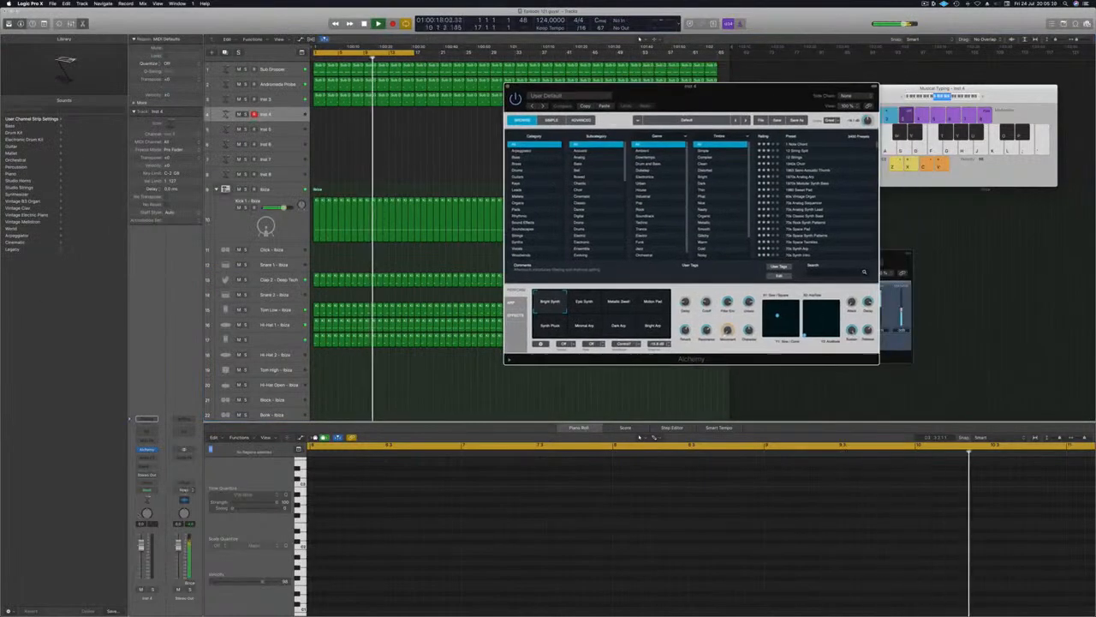
{"action": "left_click", "coordinate": [146, 469]}
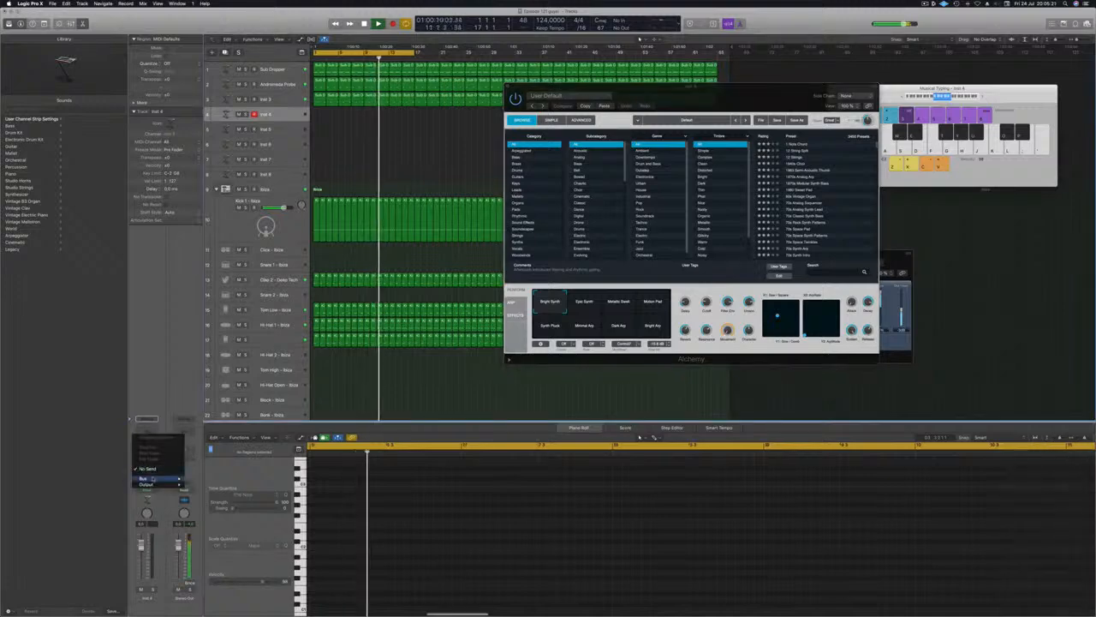
{"action": "mouse_move", "coordinate": [144, 478]}
{"action": "left_click", "coordinate": [199, 436]}
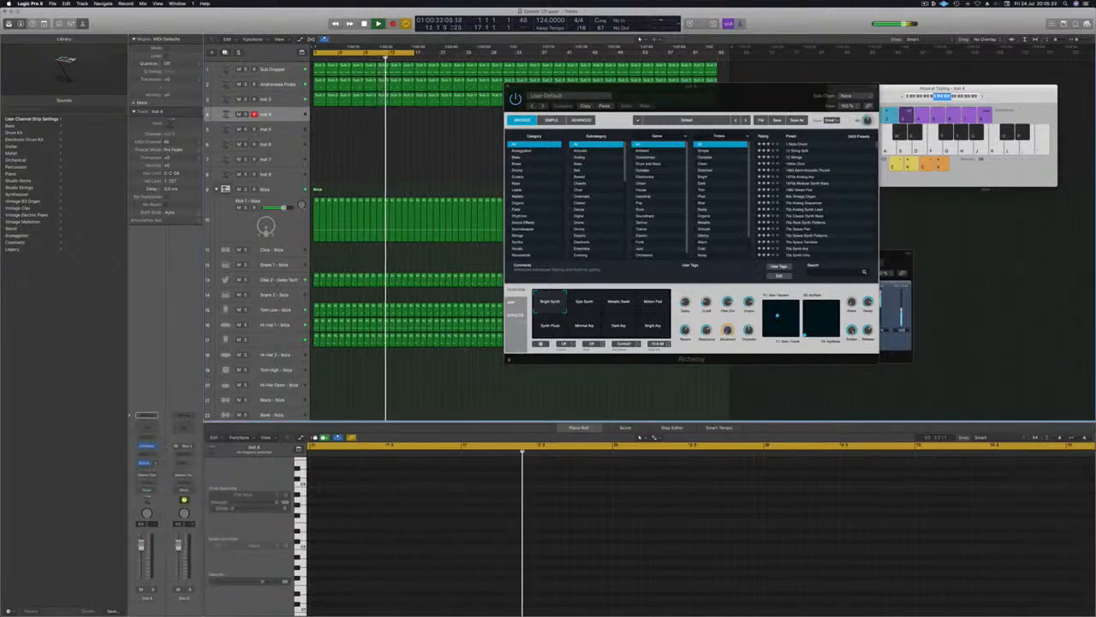
Insert a stereo SilverVerb on the new aux and load the saved setting with 100% wet and 20 ms predelay.
{"action": "left_click", "coordinate": [186, 454]}
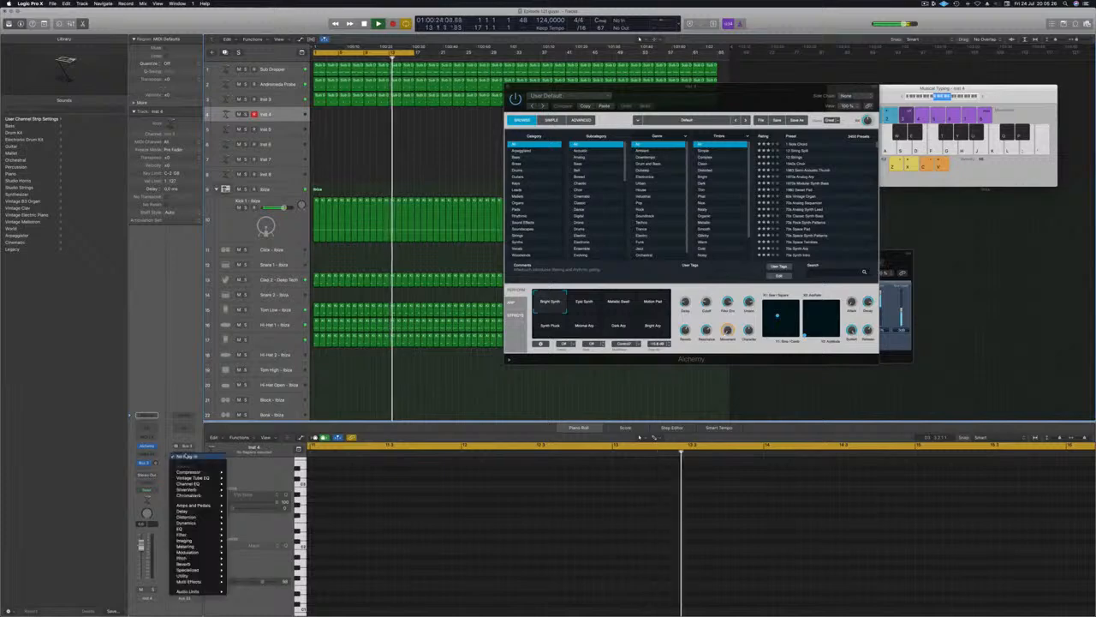
{"action": "mouse_move", "coordinate": [199, 495]}
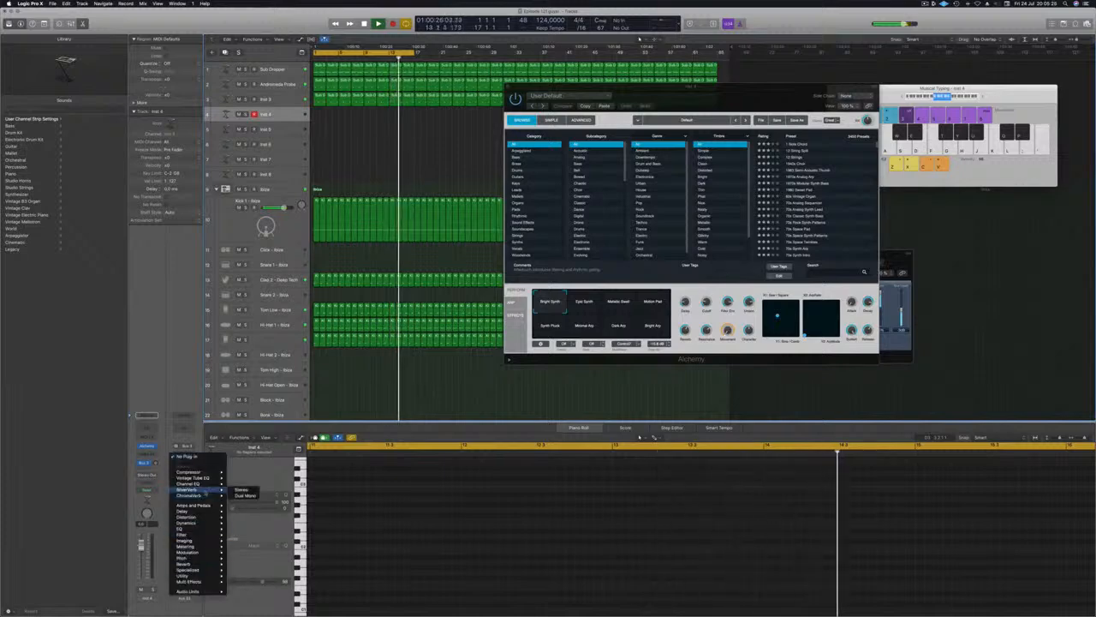
{"action": "left_click", "coordinate": [241, 495]}
{"action": "left_click", "coordinate": [48, 28]}
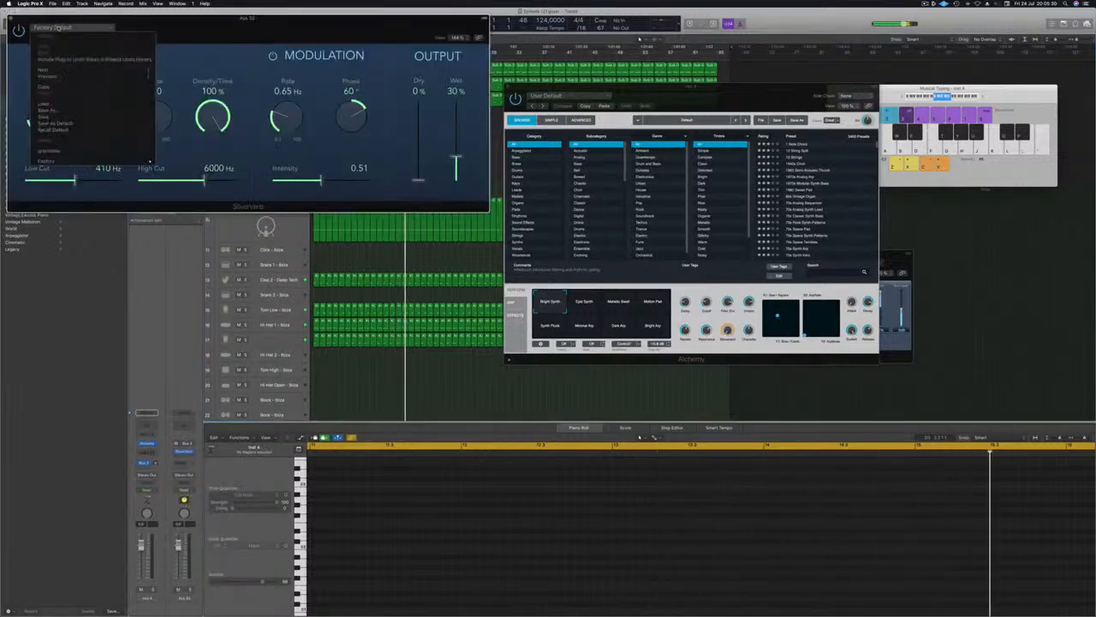
{"action": "left_click", "coordinate": [55, 151]}
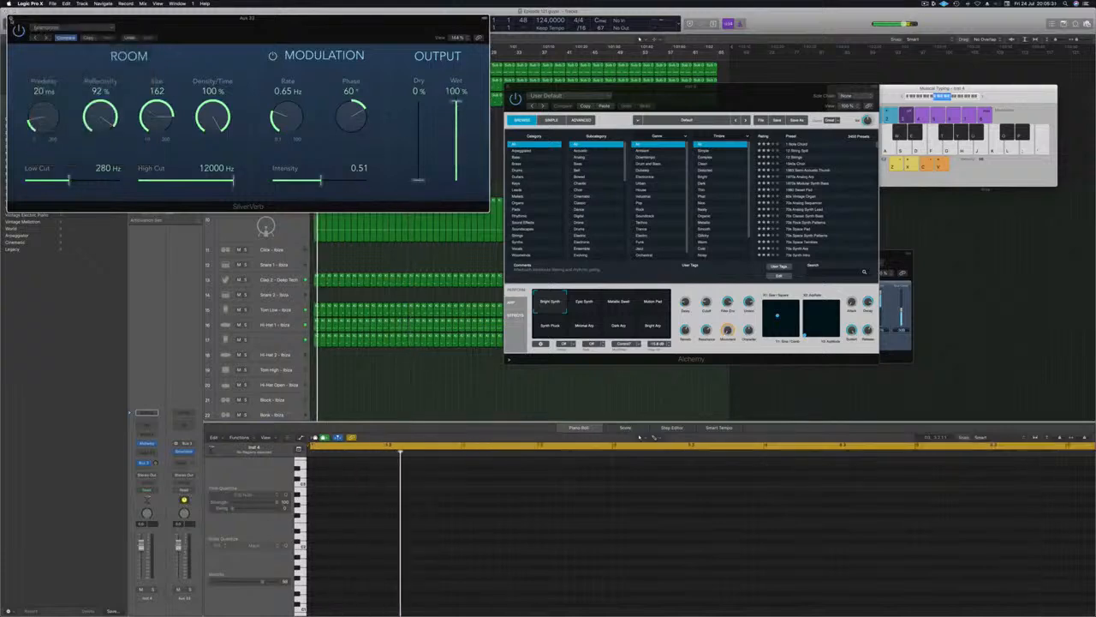
{"action": "key", "text": "super+w"}
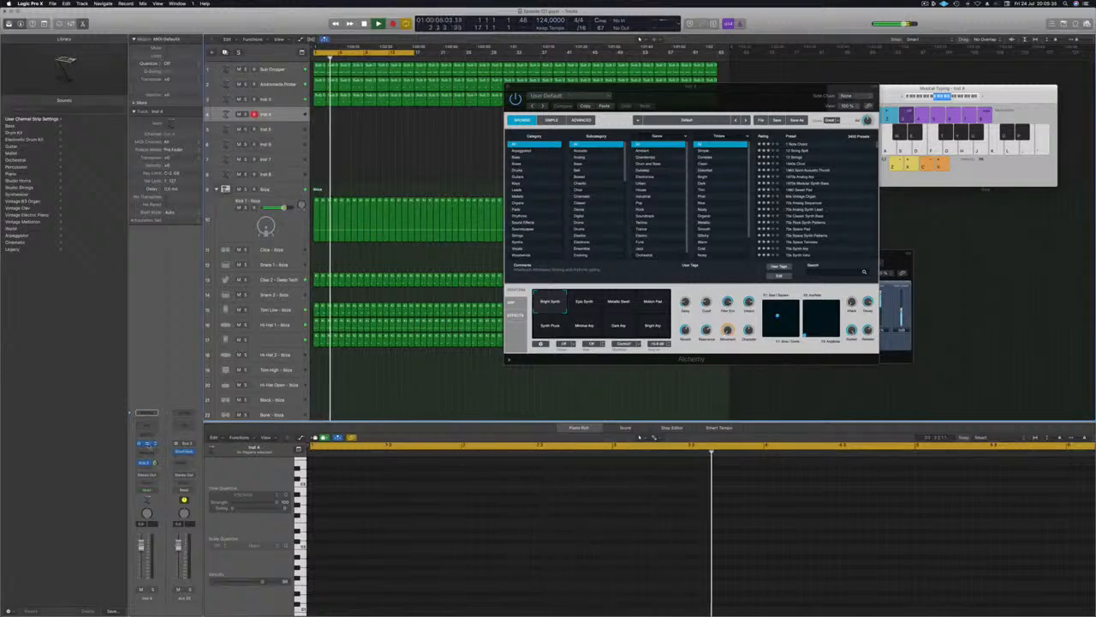
Load the Brass Response preset from Alchemy's Brass category on the Inst 4 track.
{"action": "left_click", "coordinate": [148, 444]}
{"action": "left_click", "coordinate": [148, 445]}
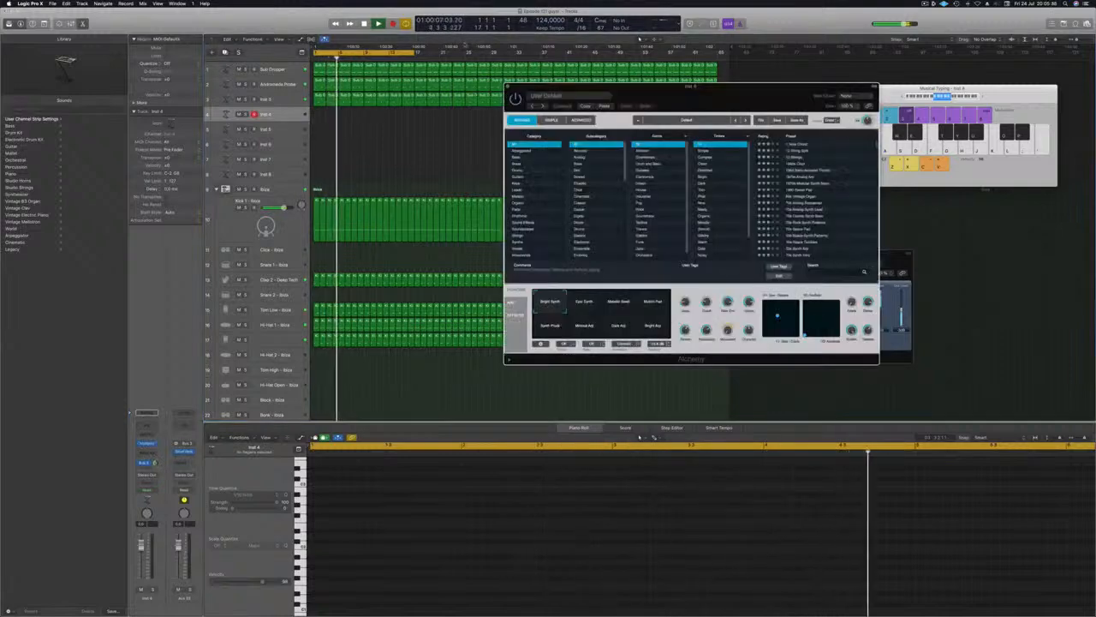
{"action": "left_click_drag", "start_coordinate": [670, 137], "coordinate": [396, 180]}
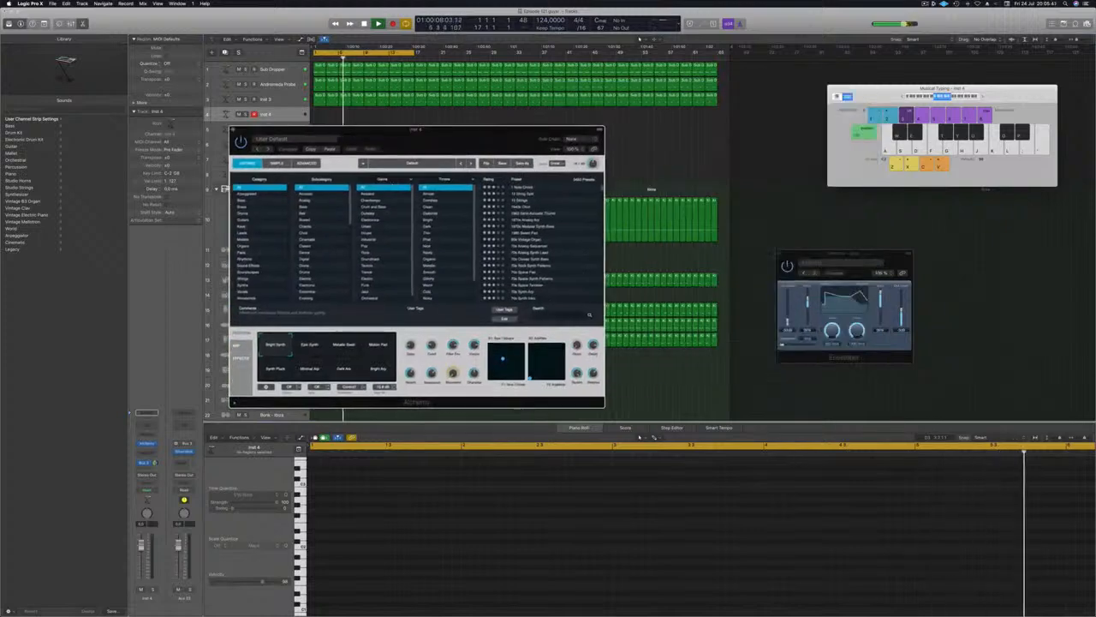
{"action": "left_click", "coordinate": [243, 207]}
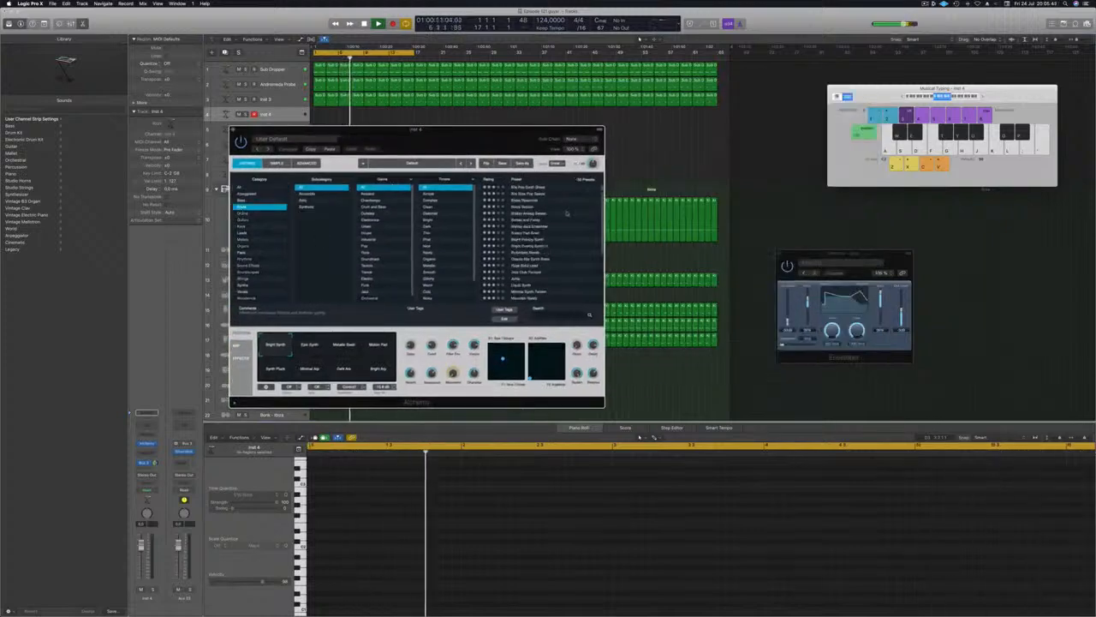
{"action": "left_click_drag", "start_coordinate": [502, 149], "coordinate": [515, 144]}
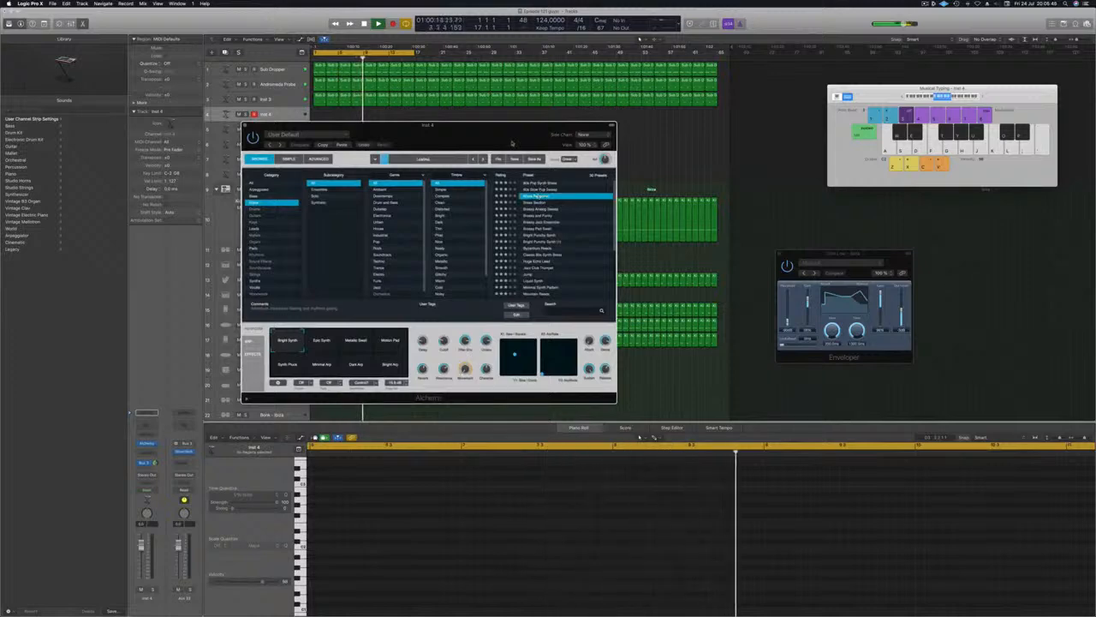
{"action": "left_click_drag", "start_coordinate": [512, 143], "coordinate": [734, 133]}
Lower the Brass Response channel's volume and play a test note against the track.
{"action": "left_click_drag", "start_coordinate": [141, 545], "coordinate": [141, 558]}
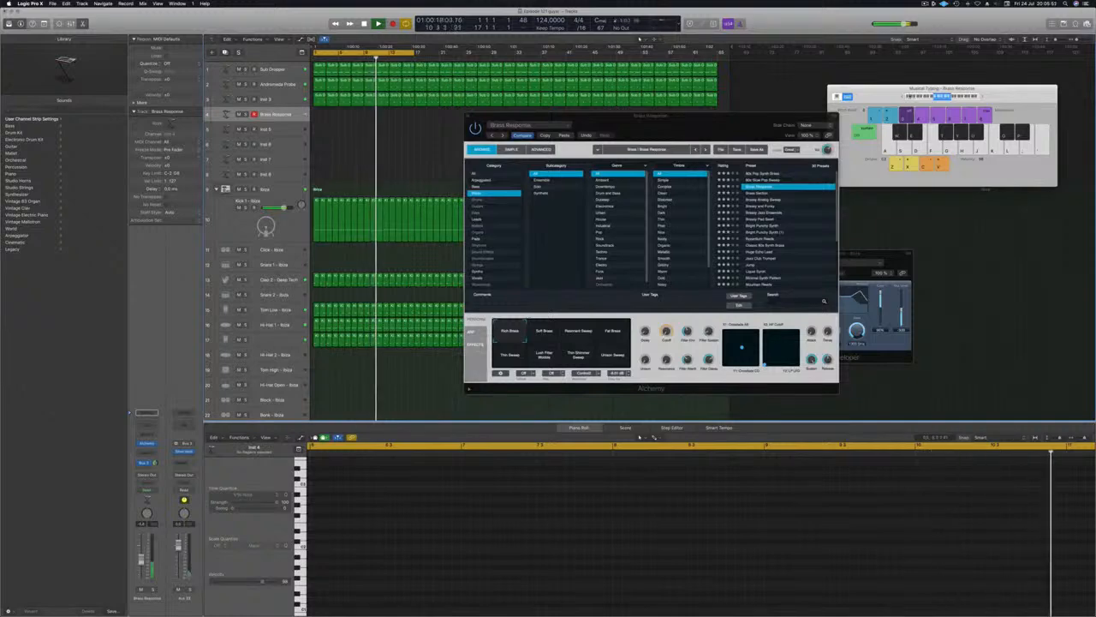
{"action": "left_click_drag", "start_coordinate": [727, 125], "coordinate": [666, 126]}
{"action": "key", "text": "g"}
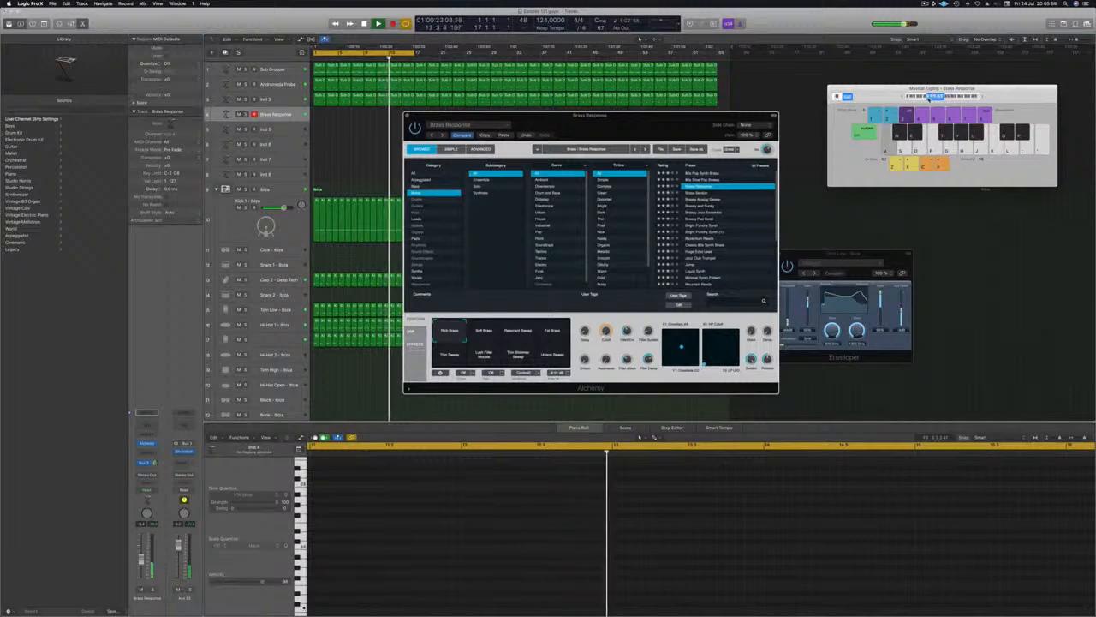
Audition the Brass Response preset's performance variations against the track, from Resonant Sweep and Fat Brass through Thin Sweep to Unison Sweep.
{"action": "left_click_drag", "start_coordinate": [634, 127], "coordinate": [682, 107]}
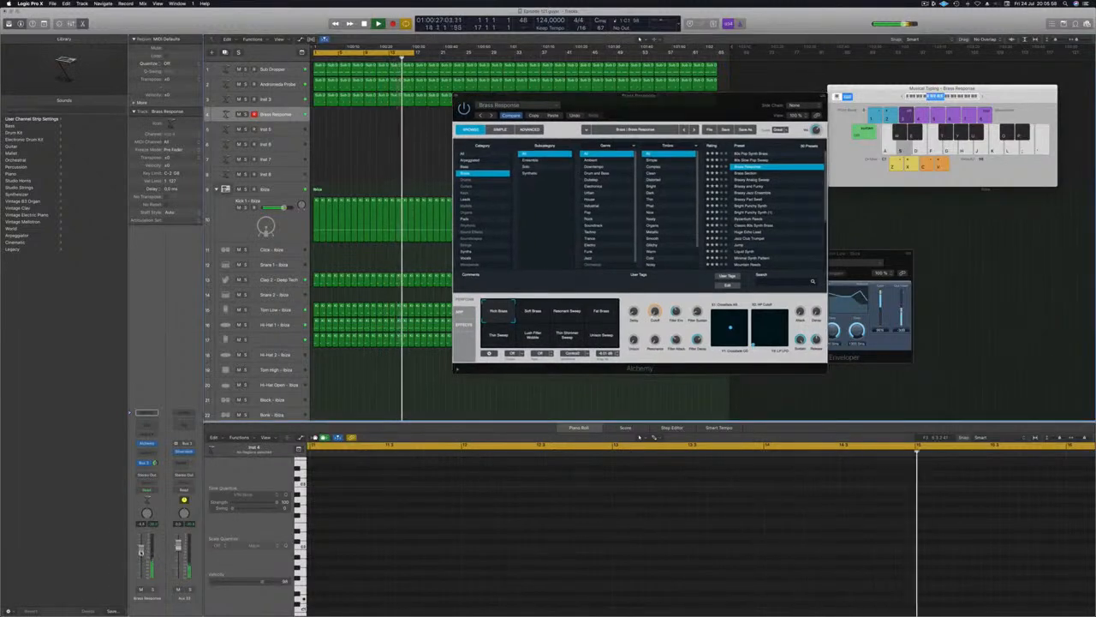
{"action": "left_click", "coordinate": [565, 314]}
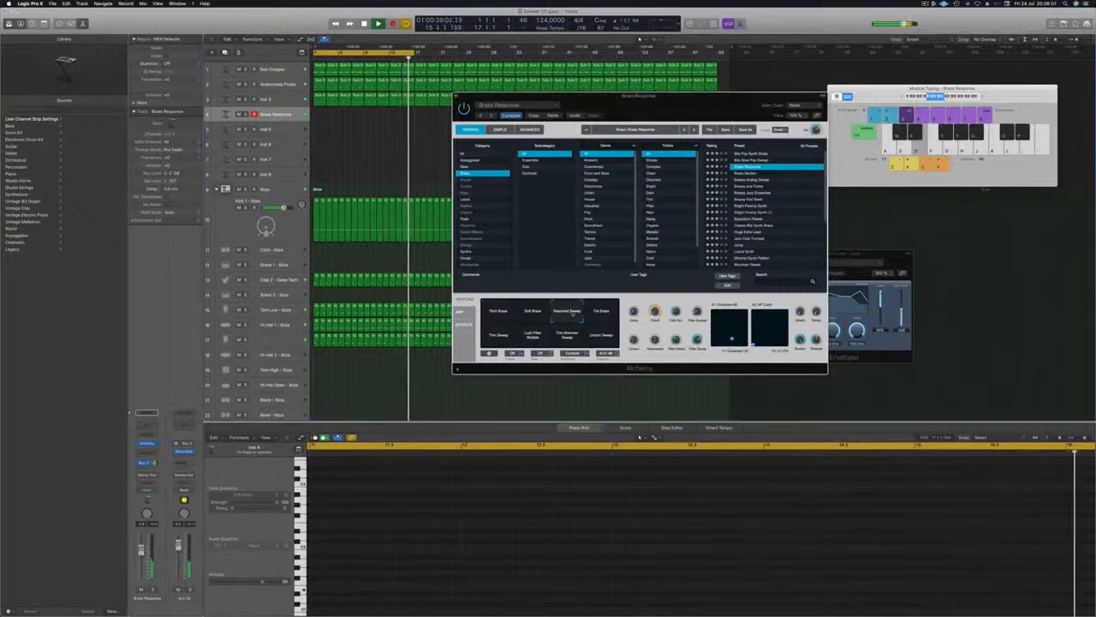
{"action": "left_click", "coordinate": [604, 312]}
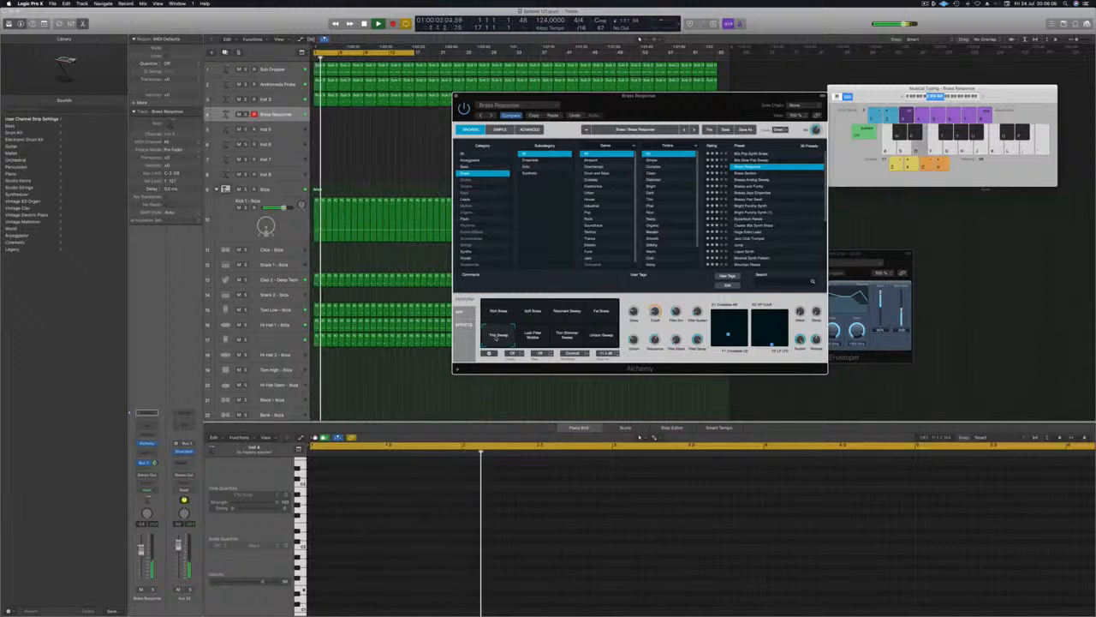
{"action": "left_click", "coordinate": [532, 336]}
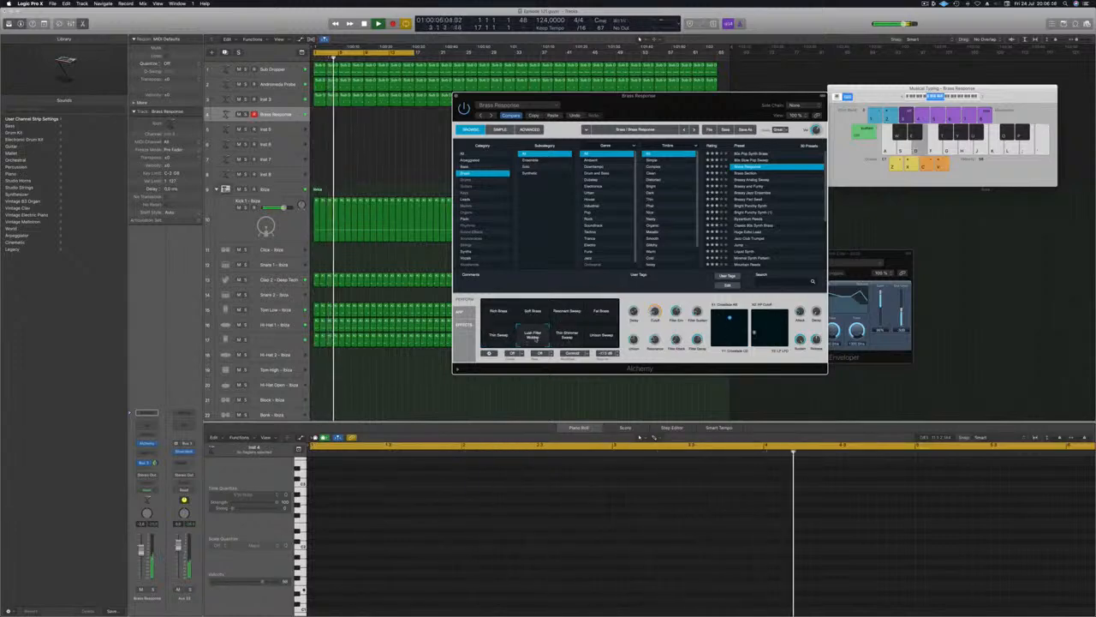
{"action": "left_click", "coordinate": [567, 335]}
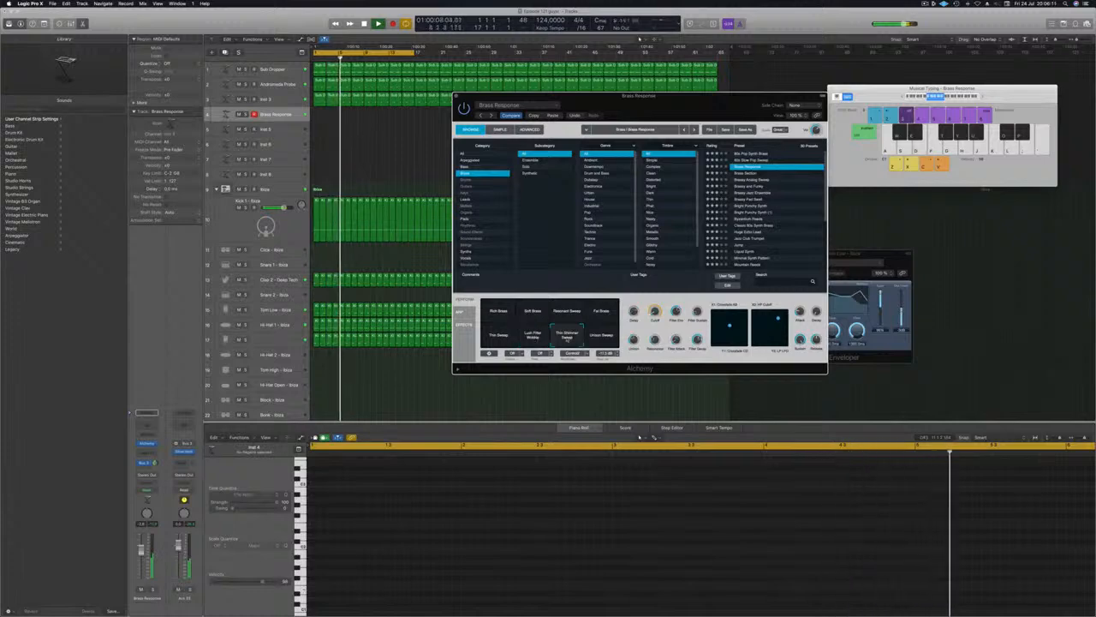
{"action": "left_click", "coordinate": [601, 335]}
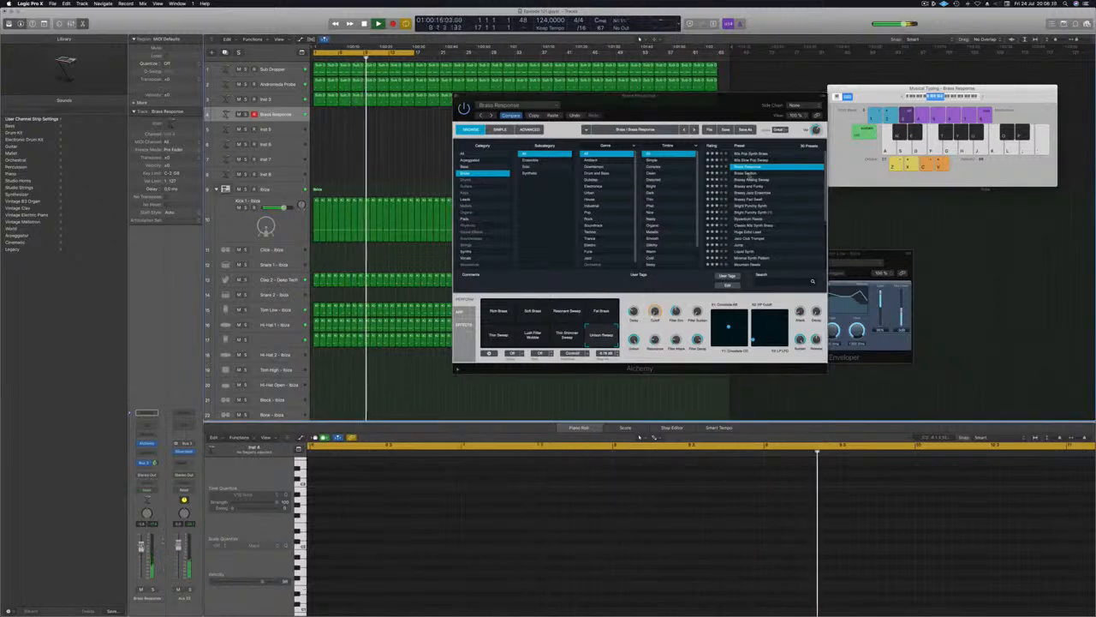
Audition the preset below Brass Response and Brassy Analog Sweep, trying the latter's Phase Sweep, Rhythmic Modulation and other variations.
{"action": "left_click", "coordinate": [750, 175]}
{"action": "left_click", "coordinate": [750, 174]}
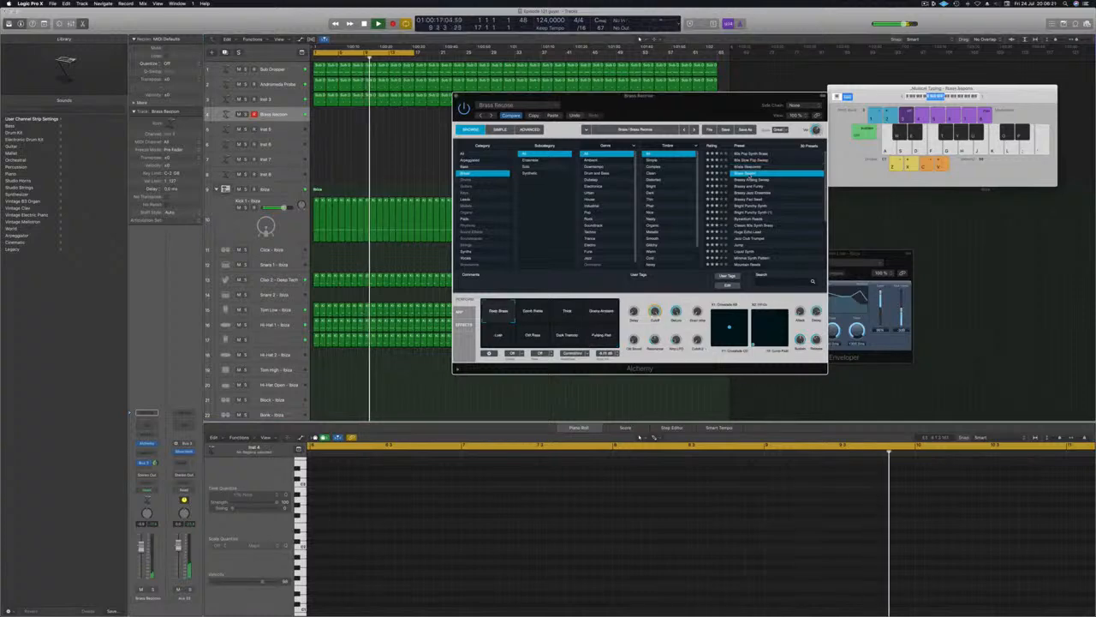
{"action": "left_click", "coordinate": [750, 180]}
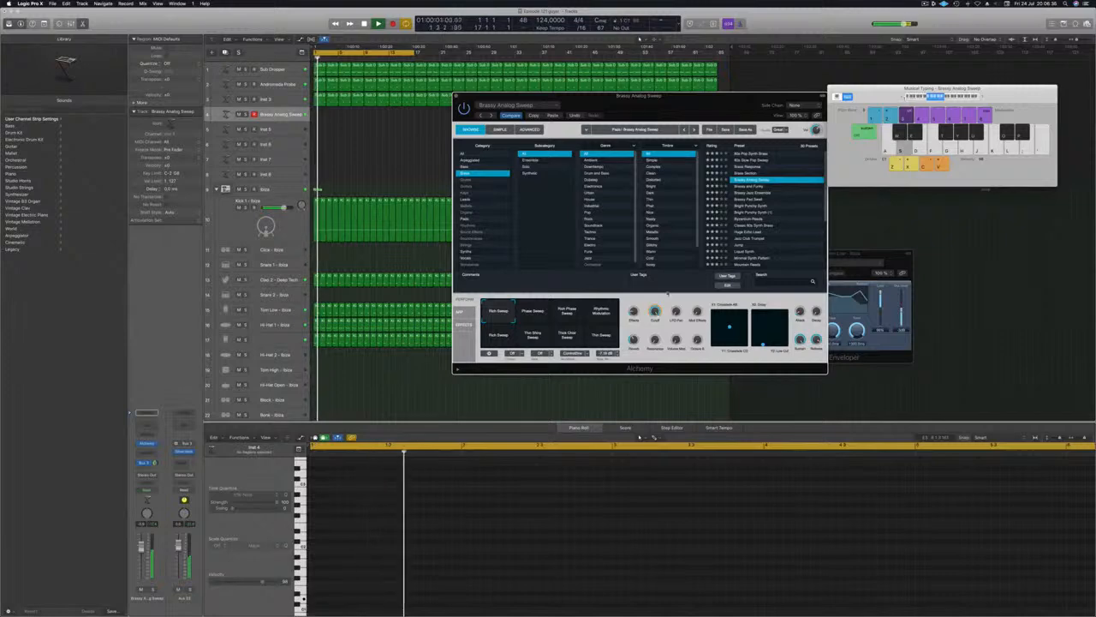
{"action": "left_click", "coordinate": [571, 317]}
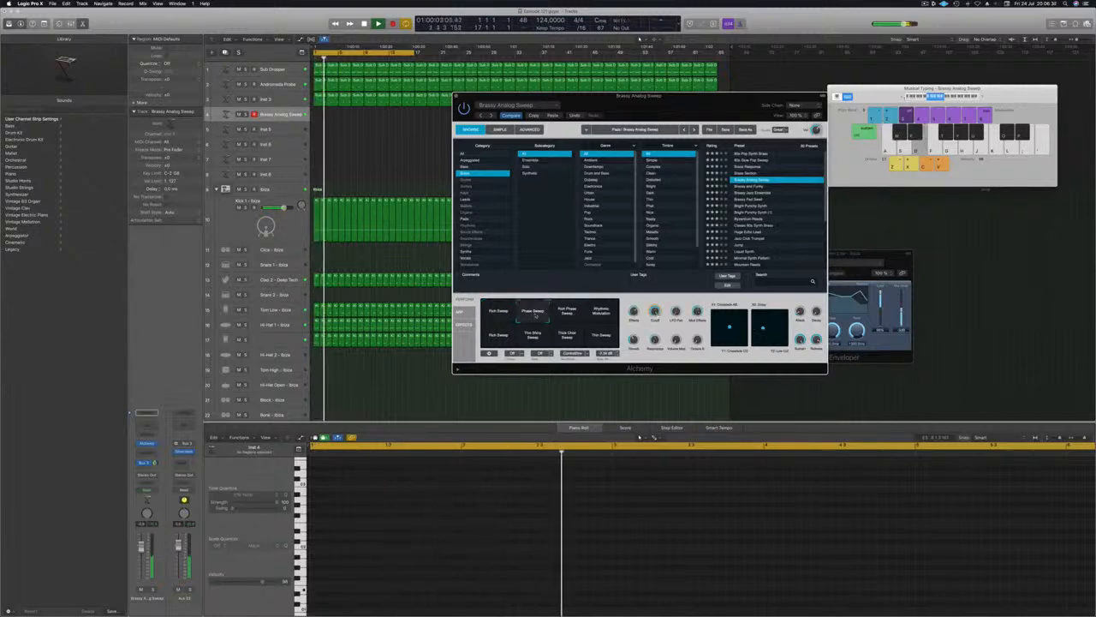
{"action": "left_click", "coordinate": [602, 312]}
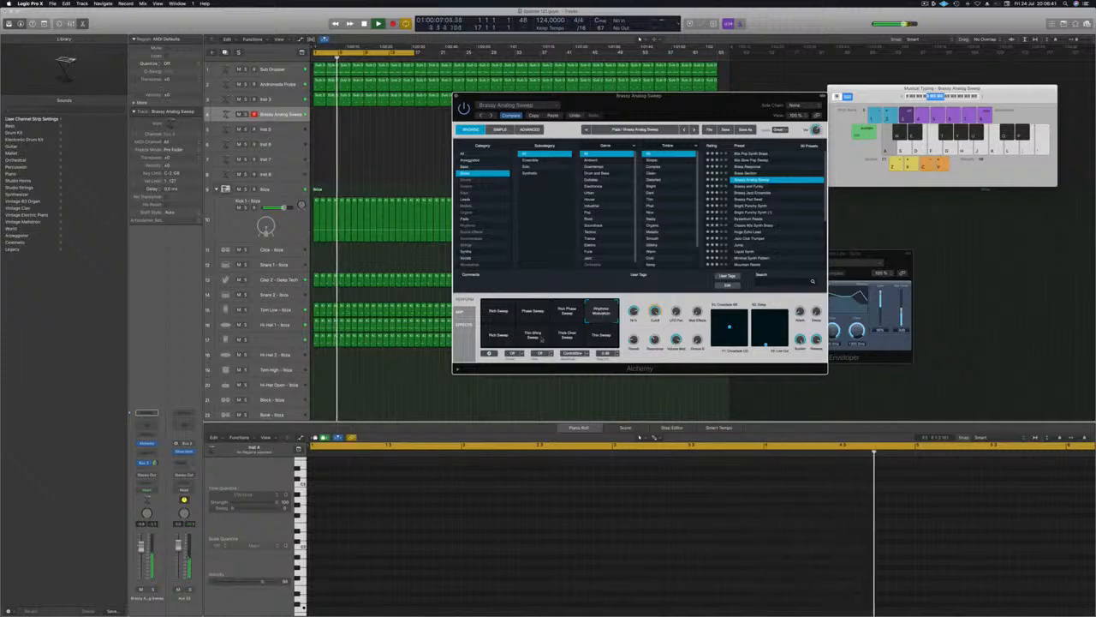
{"action": "left_click", "coordinate": [496, 335]}
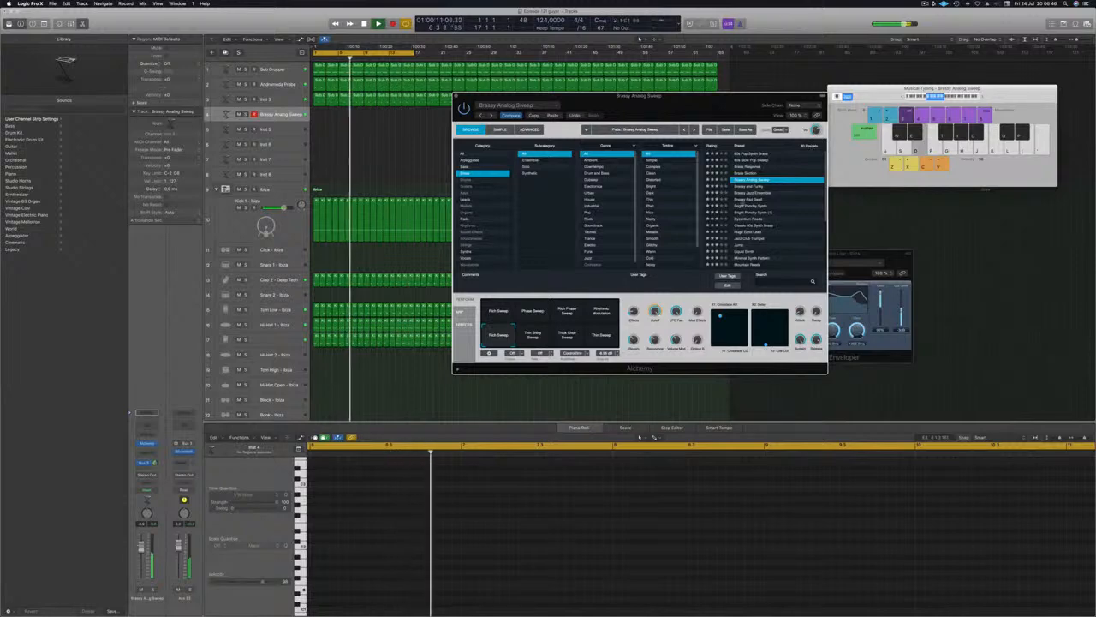
Load the Brassy and Funky preset, compare its Octave Up, Sweep Wobble and other variations, and settle on Dark.
{"action": "key", "text": "Down"}
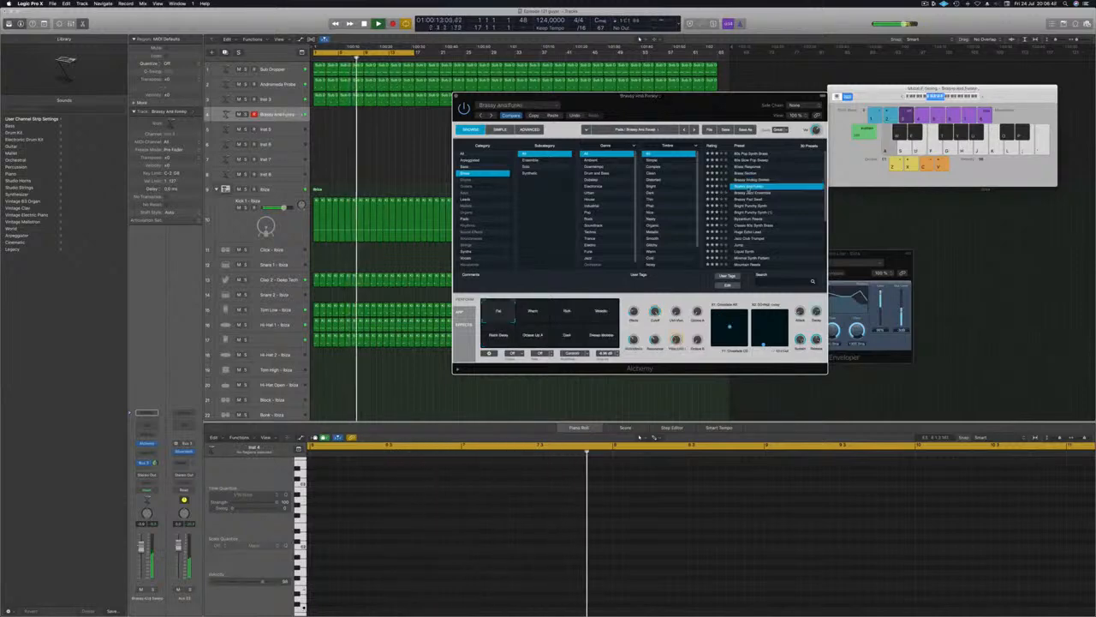
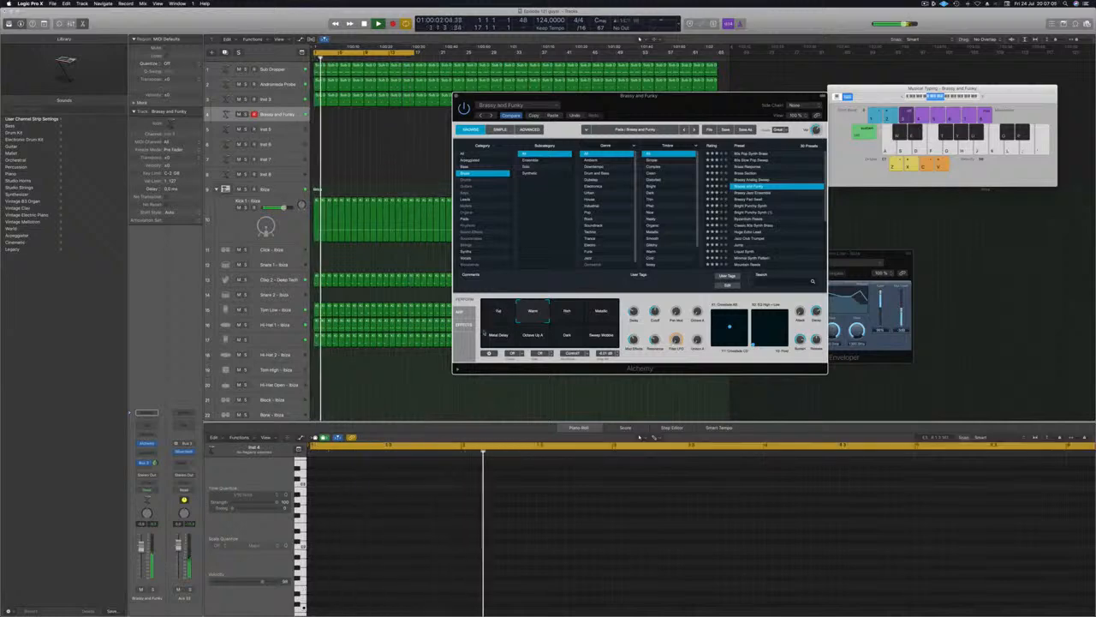
{"action": "left_click", "coordinate": [499, 338]}
{"action": "left_click", "coordinate": [533, 338]}
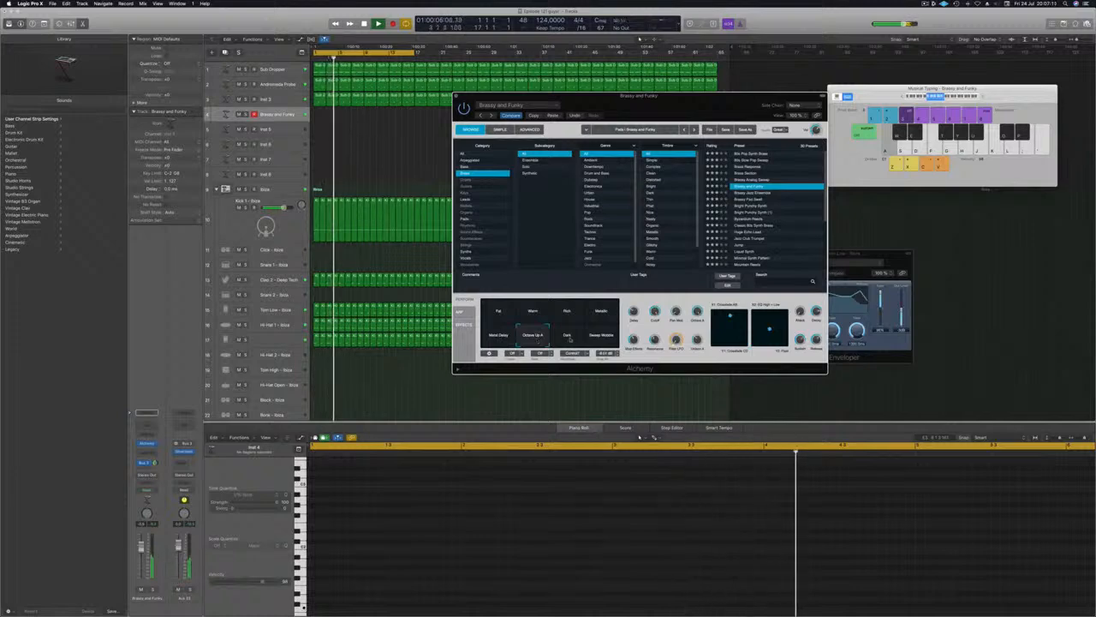
{"action": "left_click", "coordinate": [568, 339]}
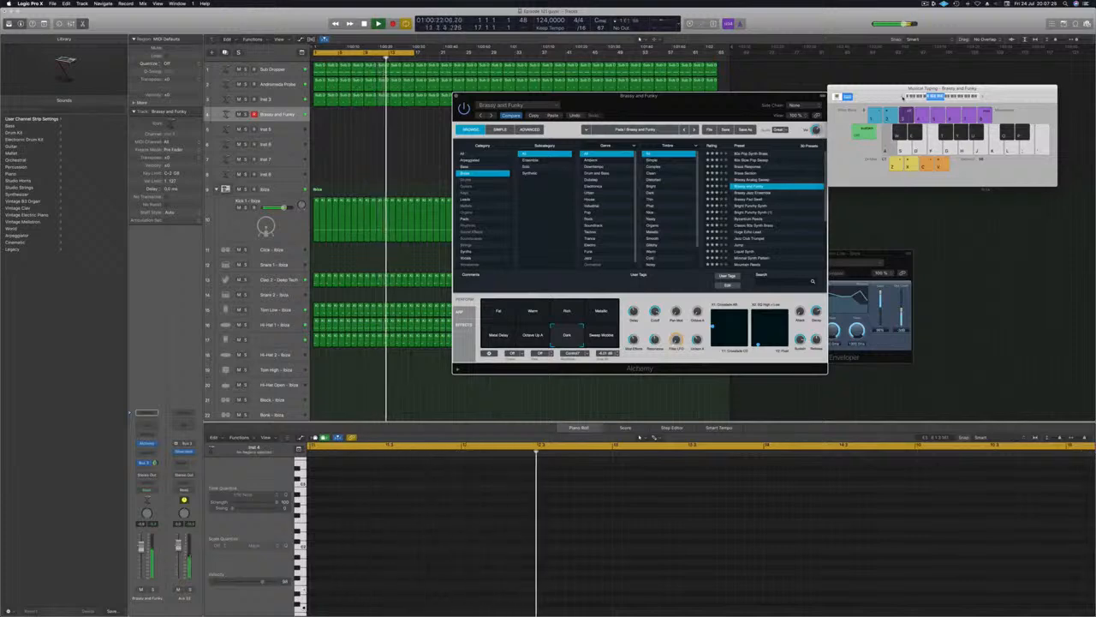
{"action": "left_click_drag", "start_coordinate": [770, 96], "coordinate": [769, 82]}
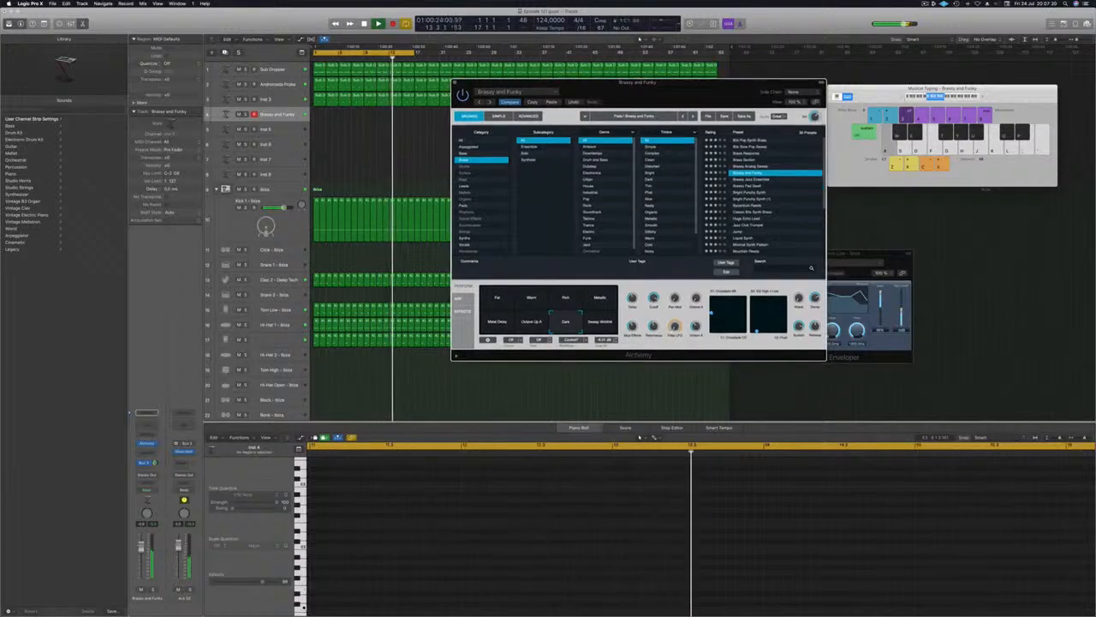
{"action": "left_click", "coordinate": [602, 324]}
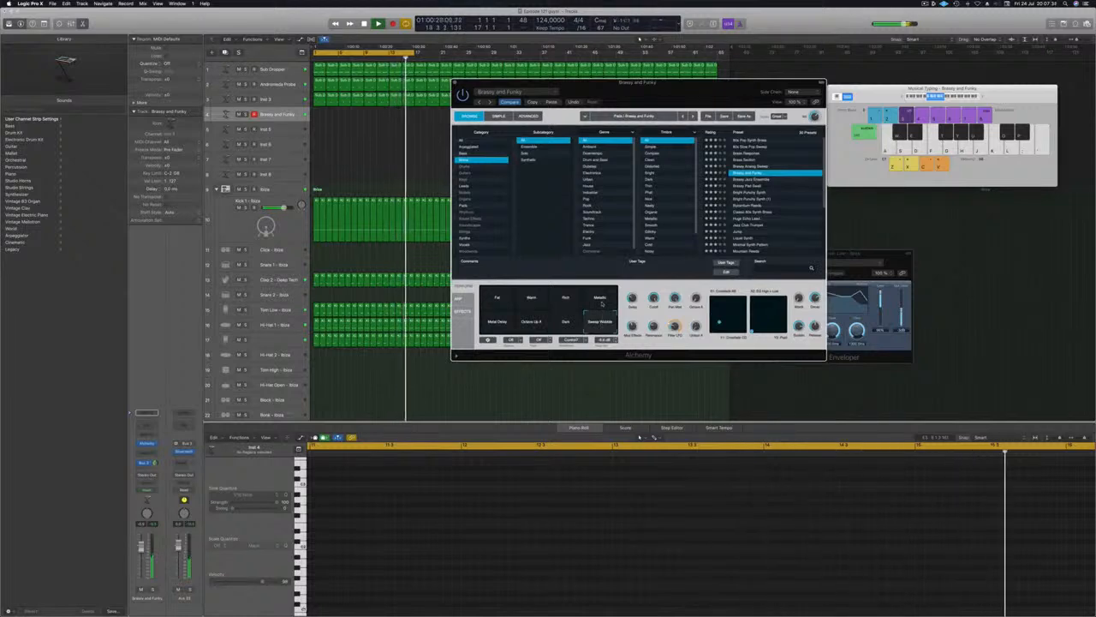
{"action": "left_click", "coordinate": [572, 322]}
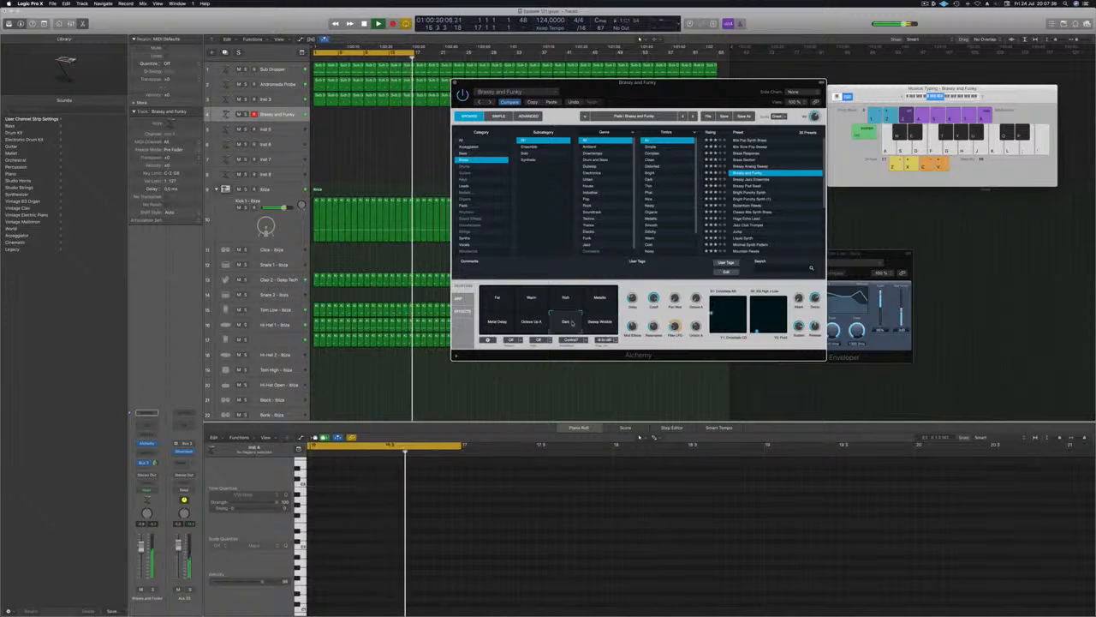
Audition the Brassy Jazz Ensemble and Bright Punchy Synth brass presets in Alchemy, and load Byzantium Reeds.
{"action": "left_click", "coordinate": [749, 179]}
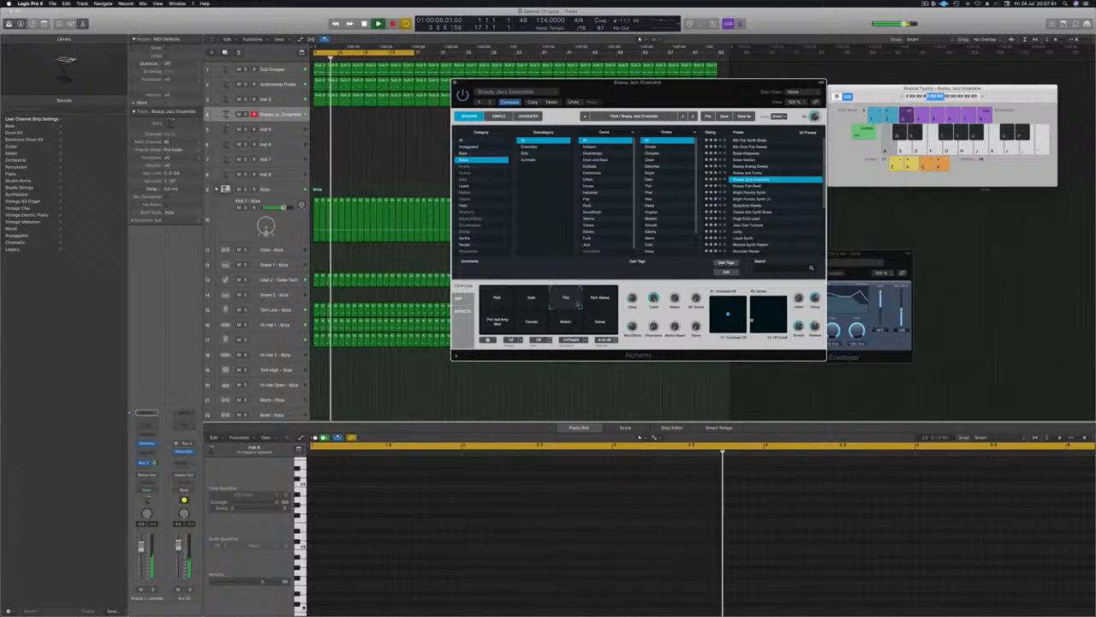
{"action": "left_click", "coordinate": [750, 192]}
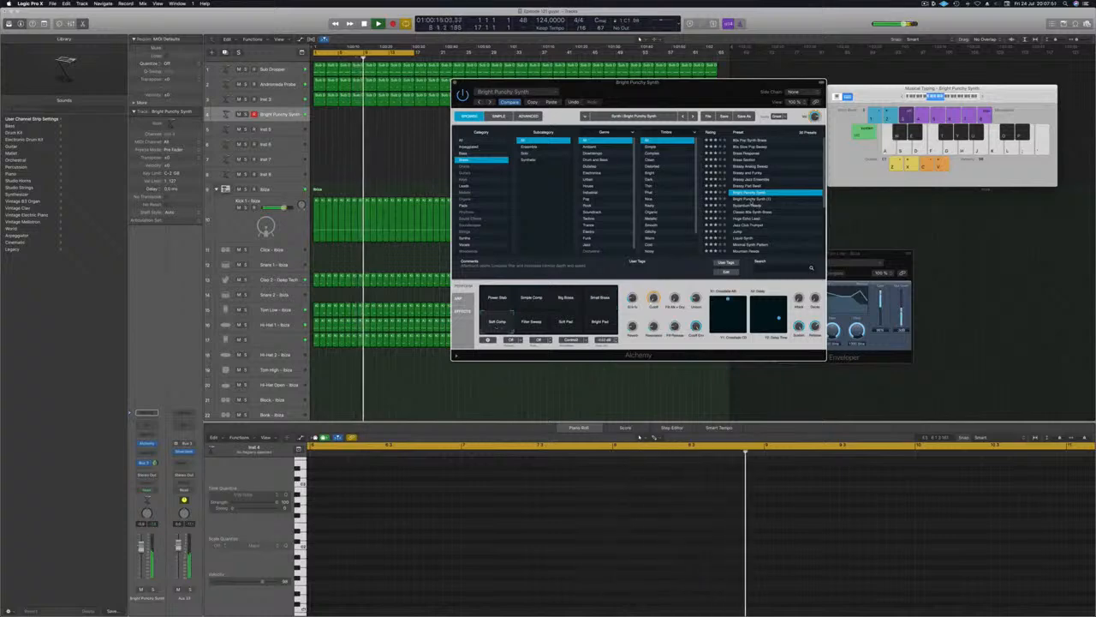
{"action": "left_click", "coordinate": [750, 199]}
{"action": "left_click", "coordinate": [750, 206]}
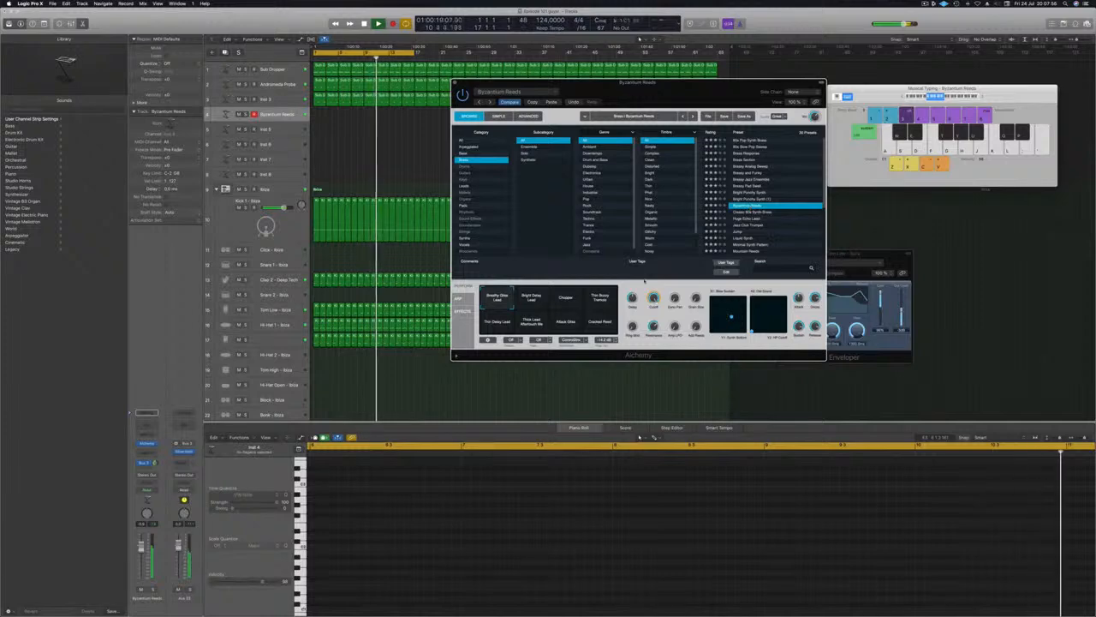
Compare the Byzantium Reeds performance snapshots, including Chopper, Bright Delay Lead and Thin Delay Lead, and settle on Attack Glide.
{"action": "left_click", "coordinate": [572, 301]}
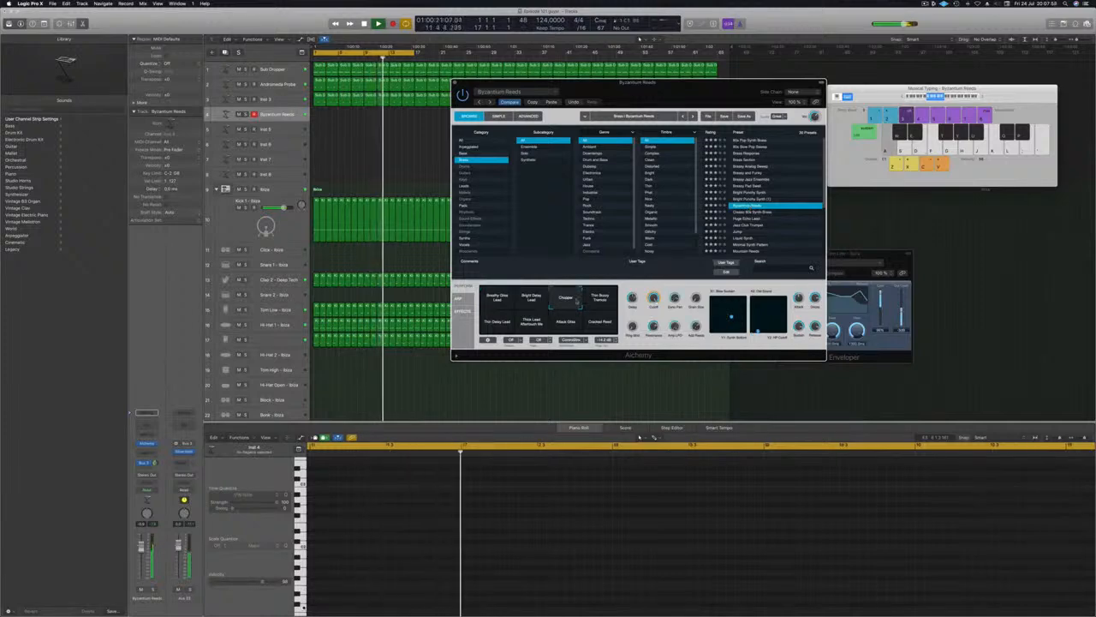
{"action": "left_click", "coordinate": [532, 301]}
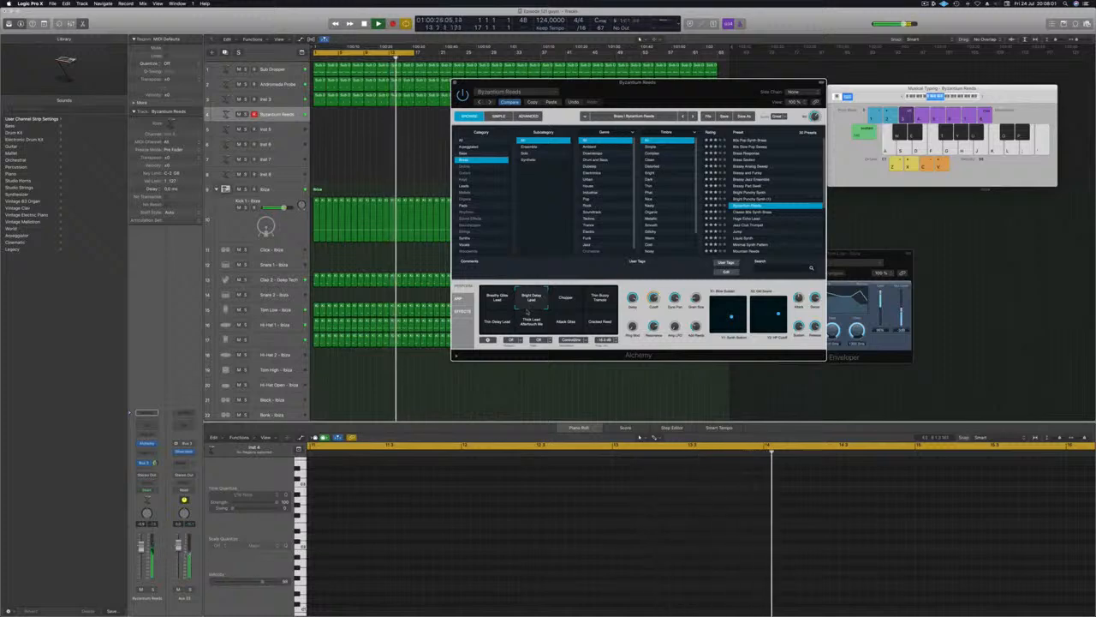
{"action": "left_click_drag", "start_coordinate": [689, 94], "coordinate": [870, 65]}
{"action": "left_click", "coordinate": [782, 266]}
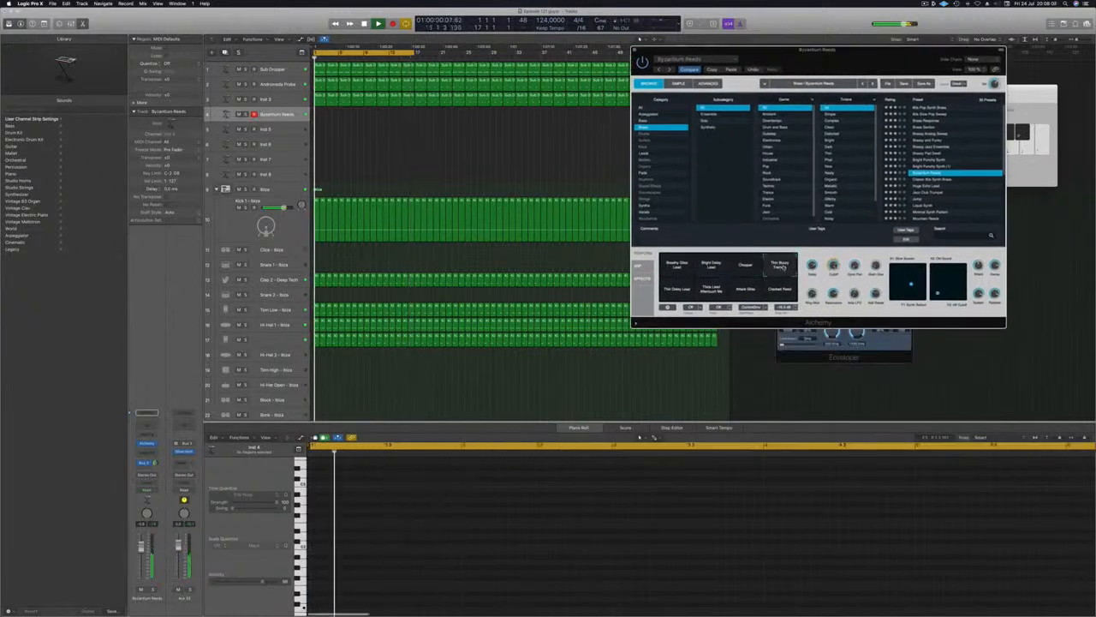
{"action": "left_click", "coordinate": [679, 289]}
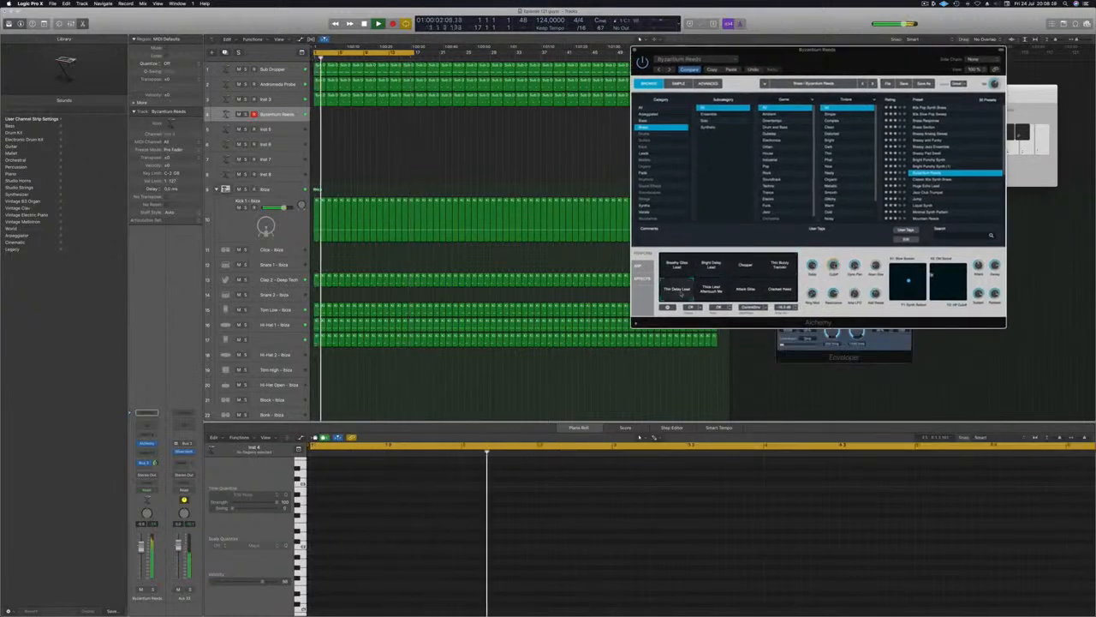
{"action": "left_click", "coordinate": [708, 292]}
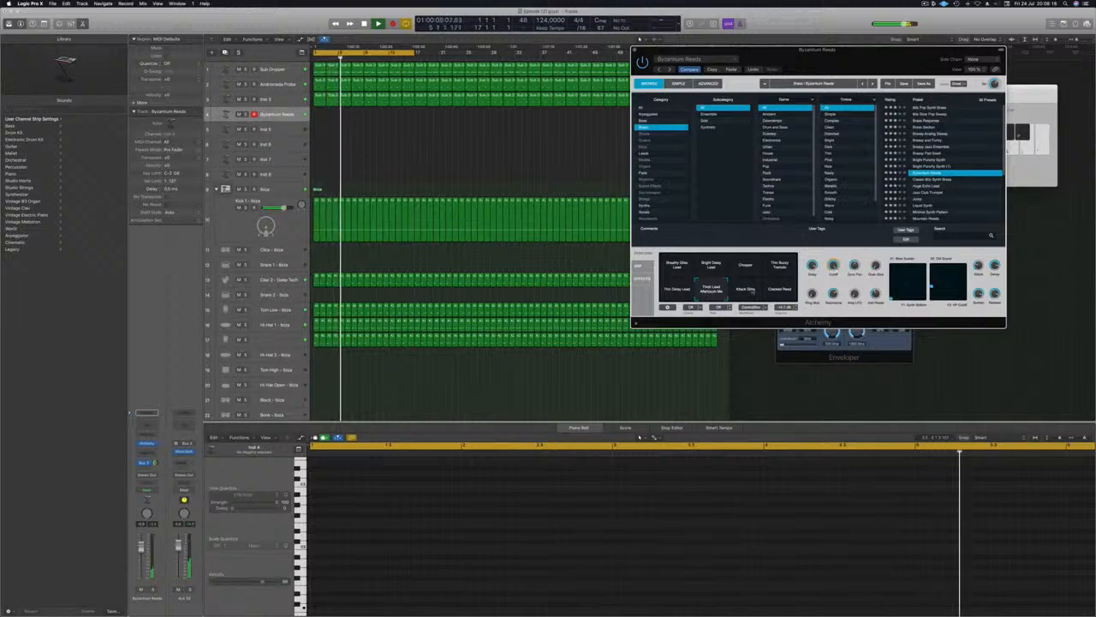
{"action": "left_click", "coordinate": [749, 292]}
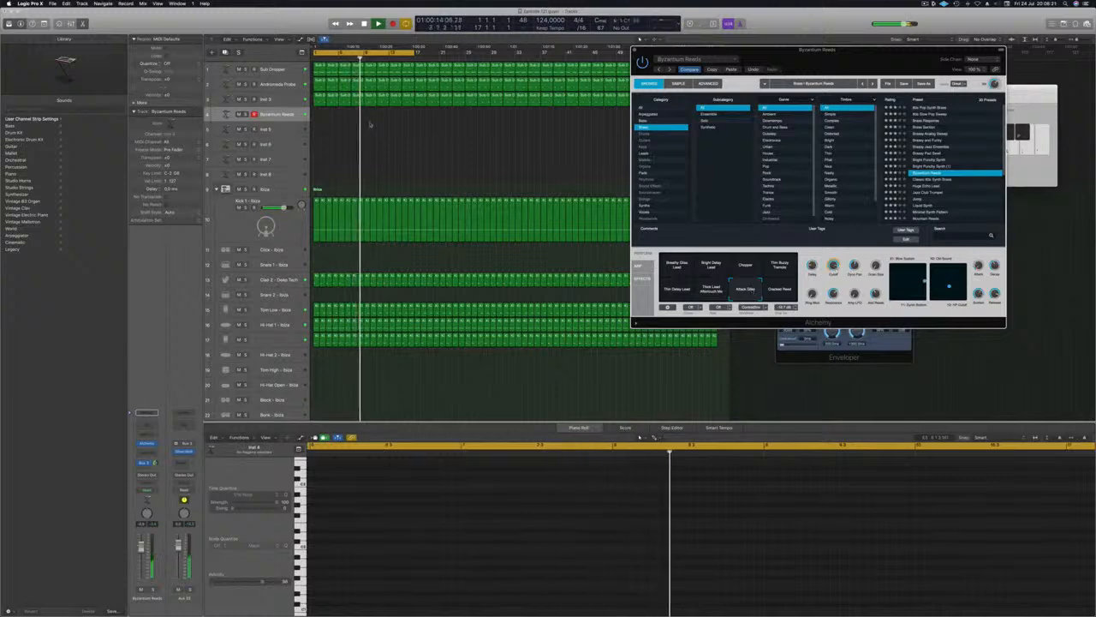
Record one sustained note about four bars long on the Byzantium Reeds track and play it back from the start.
{"action": "key", "text": "r"}
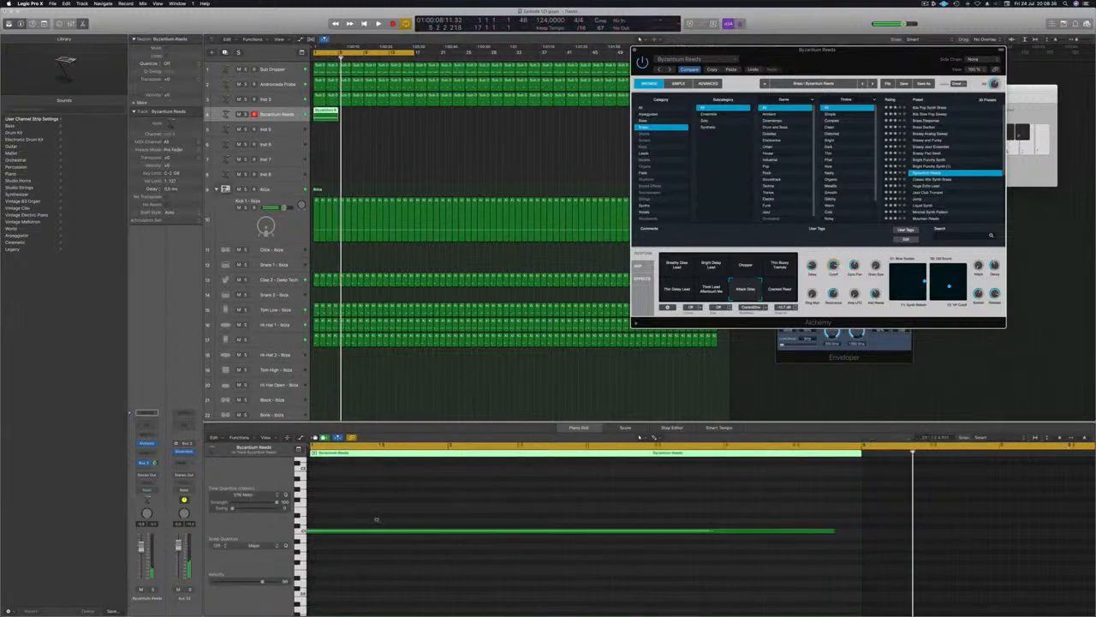
{"action": "key", "text": "space"}
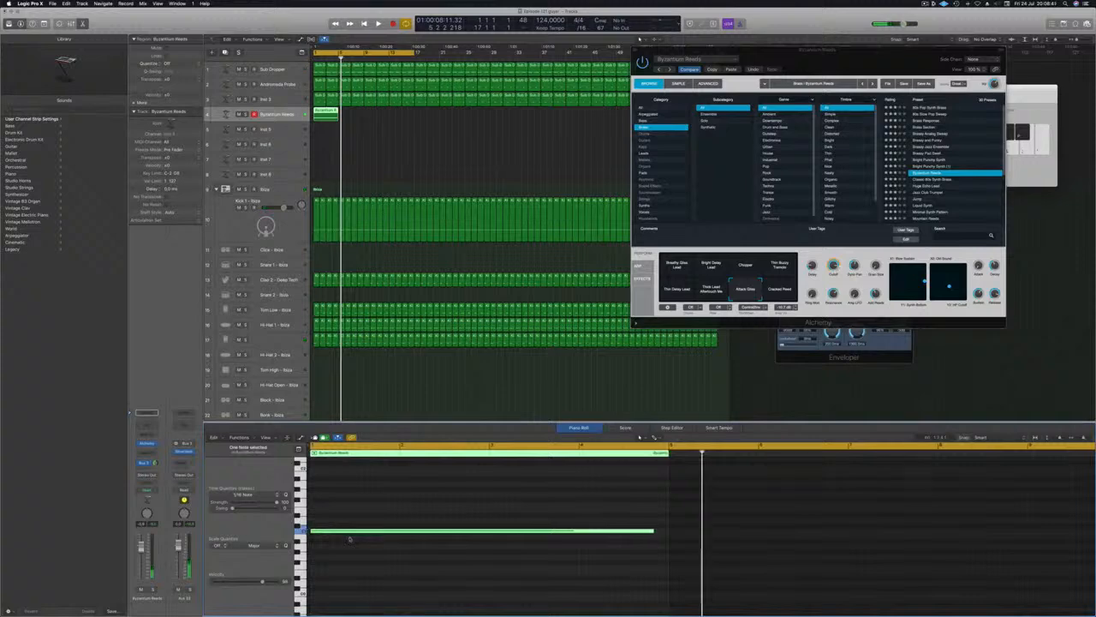
{"action": "key", "text": "Return"}
{"action": "key", "text": "space"}
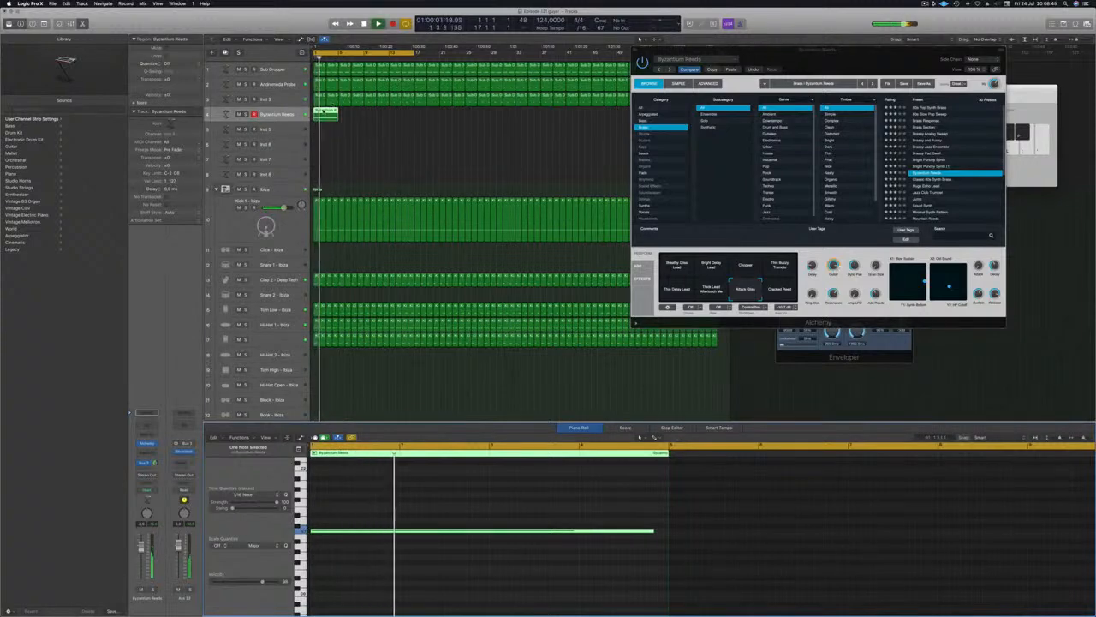
Copy the recorded Byzantium Reeds region to bar 9 on the same track.
{"action": "left_click_drag", "start_coordinate": [327, 113], "coordinate": [374, 114]}
{"action": "left_click_drag", "start_coordinate": [372, 113], "coordinate": [373, 114]}
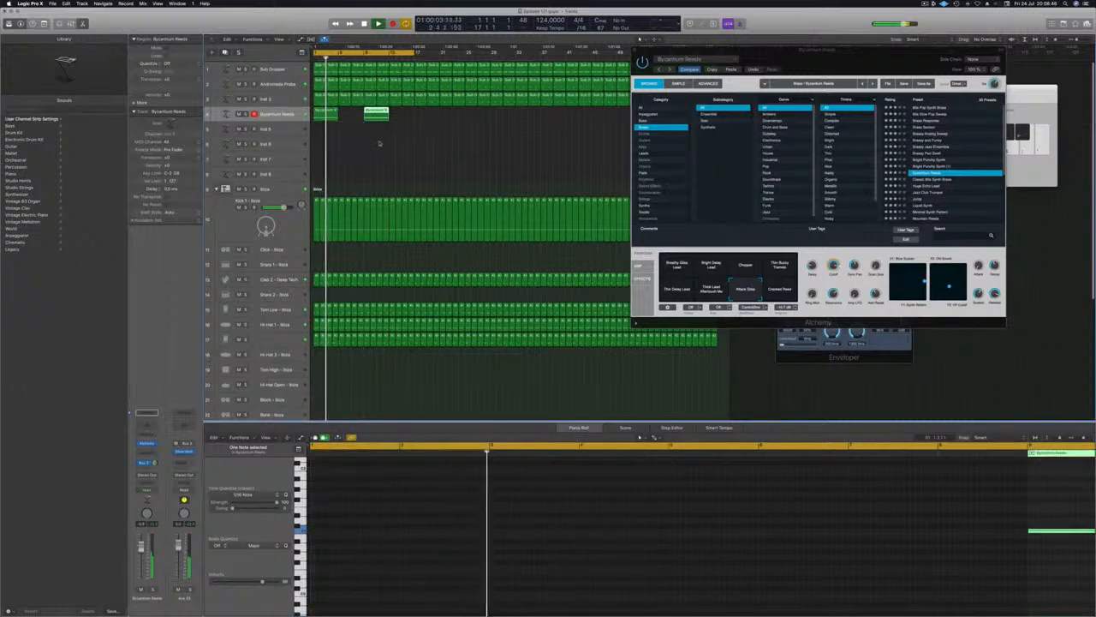
{"action": "key", "text": "super+Right"}
{"action": "left_click", "coordinate": [676, 266]}
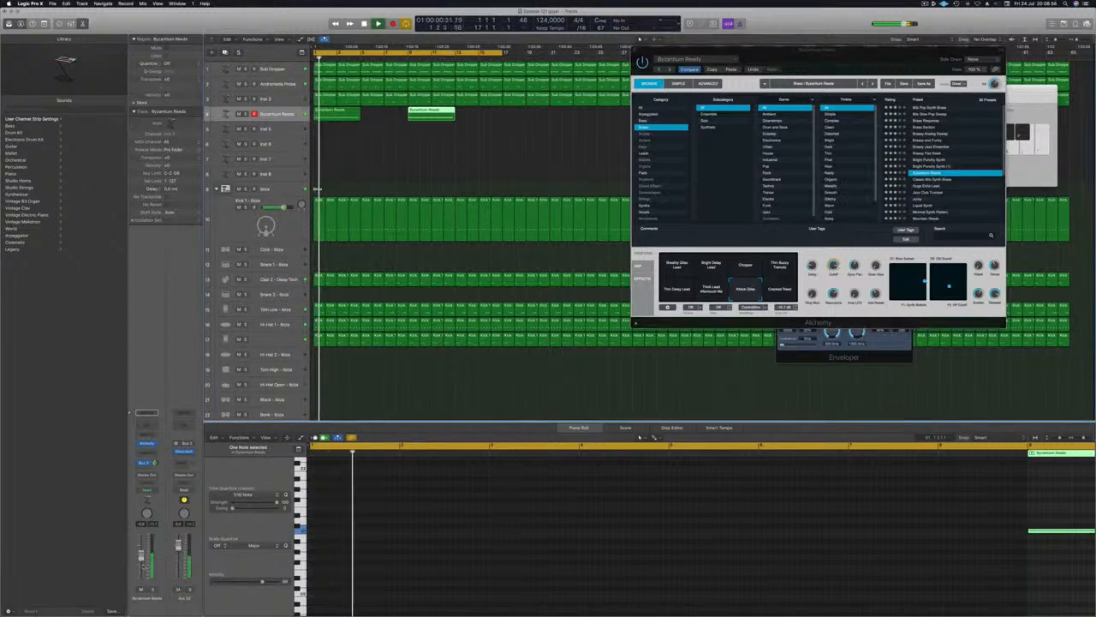
Add a Channel EQ to the Byzantium Reeds track with a low cut at about 190 Hz, and close the plug-in windows.
{"action": "left_click", "coordinate": [147, 425]}
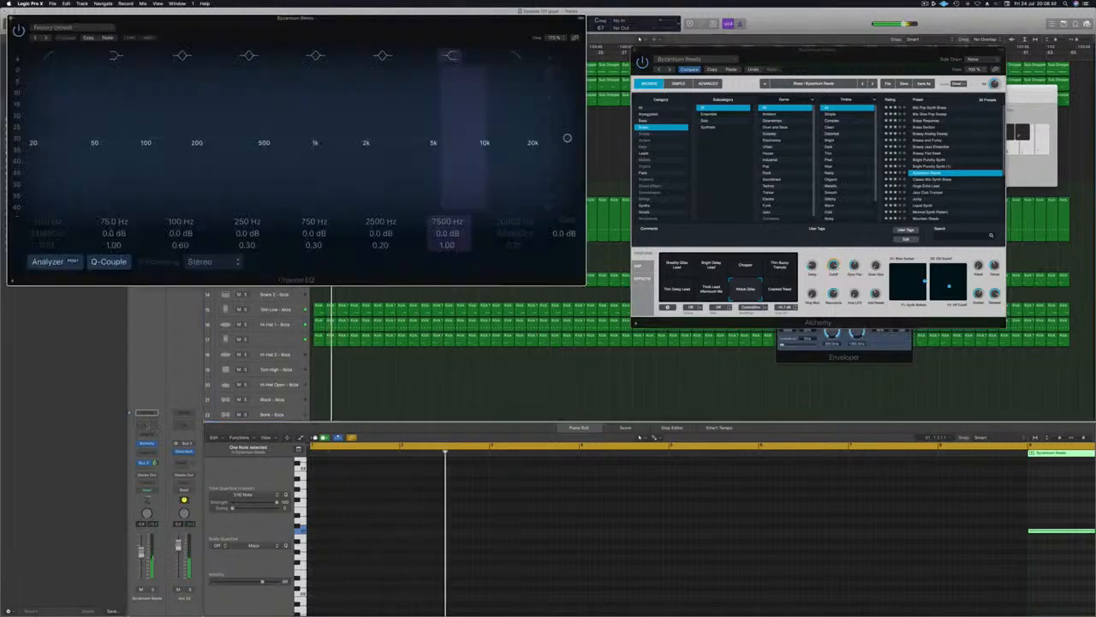
{"action": "key", "text": "space"}
{"action": "left_click", "coordinate": [51, 57]}
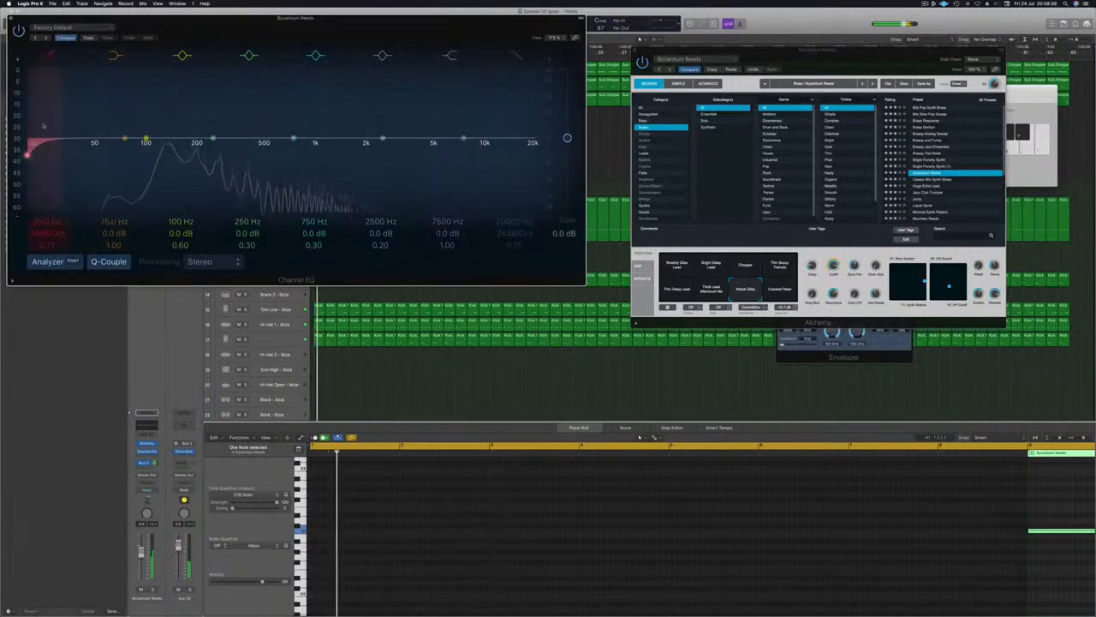
{"action": "left_click_drag", "start_coordinate": [29, 155], "coordinate": [225, 132]}
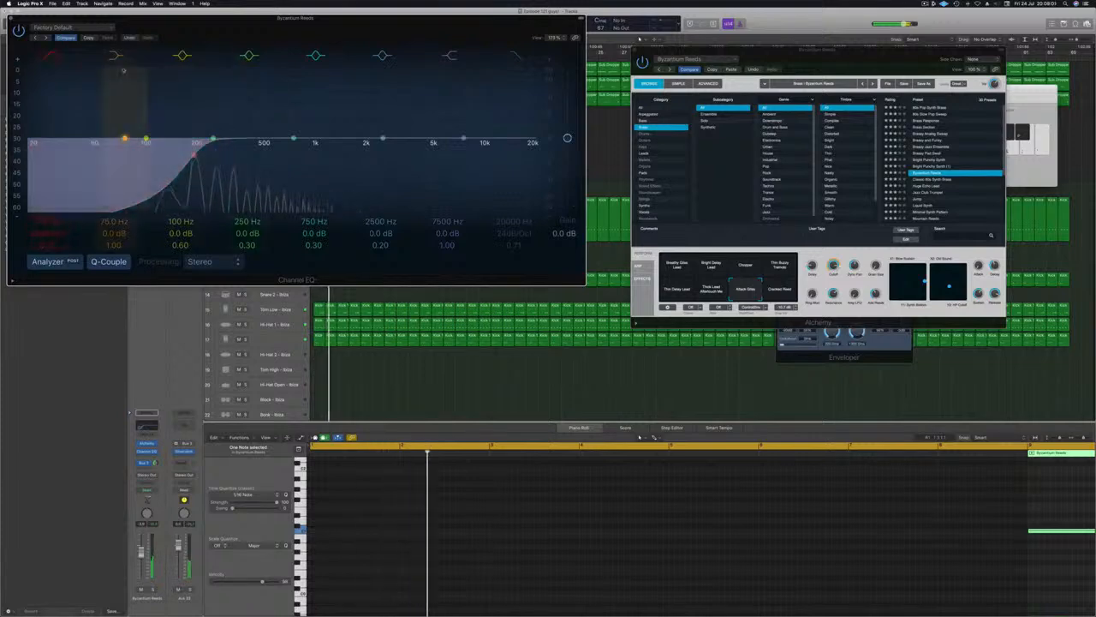
{"action": "key", "text": "super+w"}
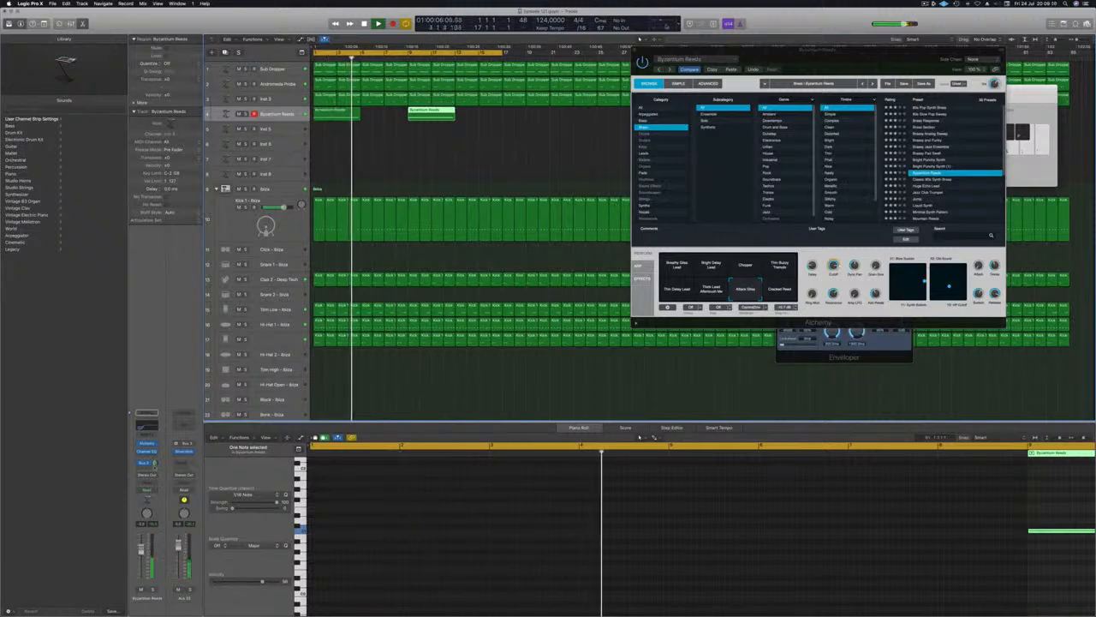
{"action": "key", "text": "super+w"}
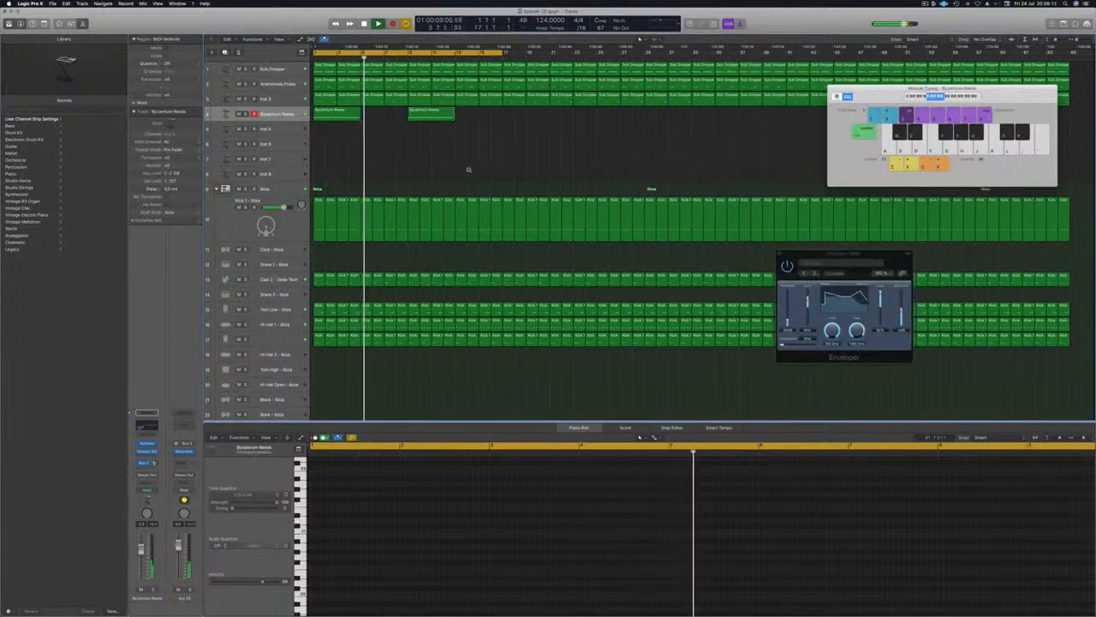
Duplicate the Byzantium Reeds regions along the track so that one starts every eight bars through bar 57.
{"action": "key", "text": "Return"}
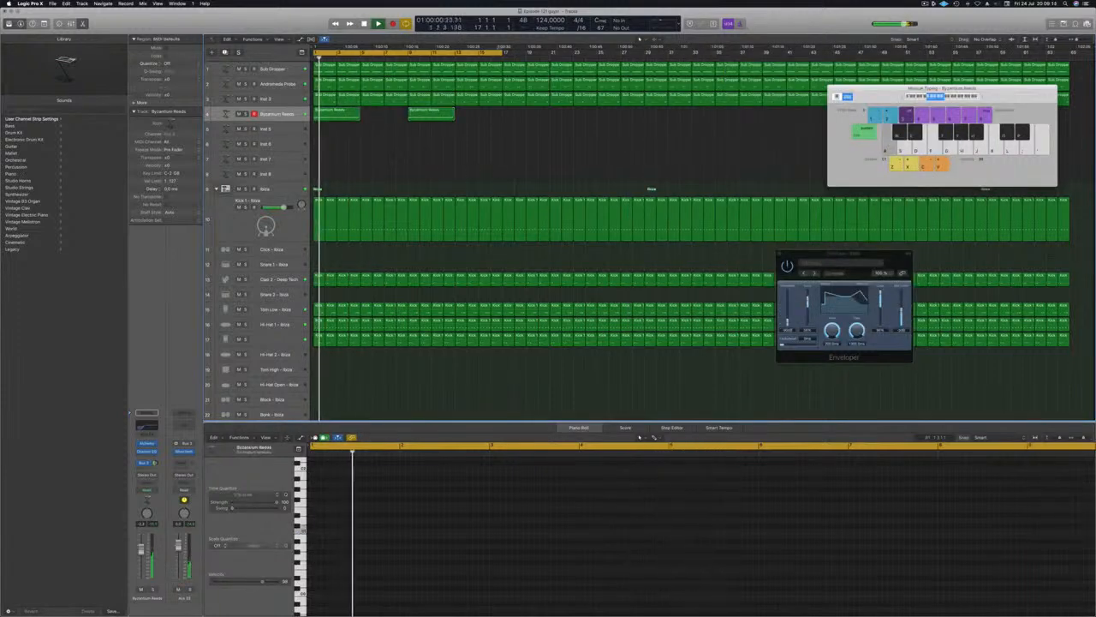
{"action": "left_click", "coordinate": [339, 117]}
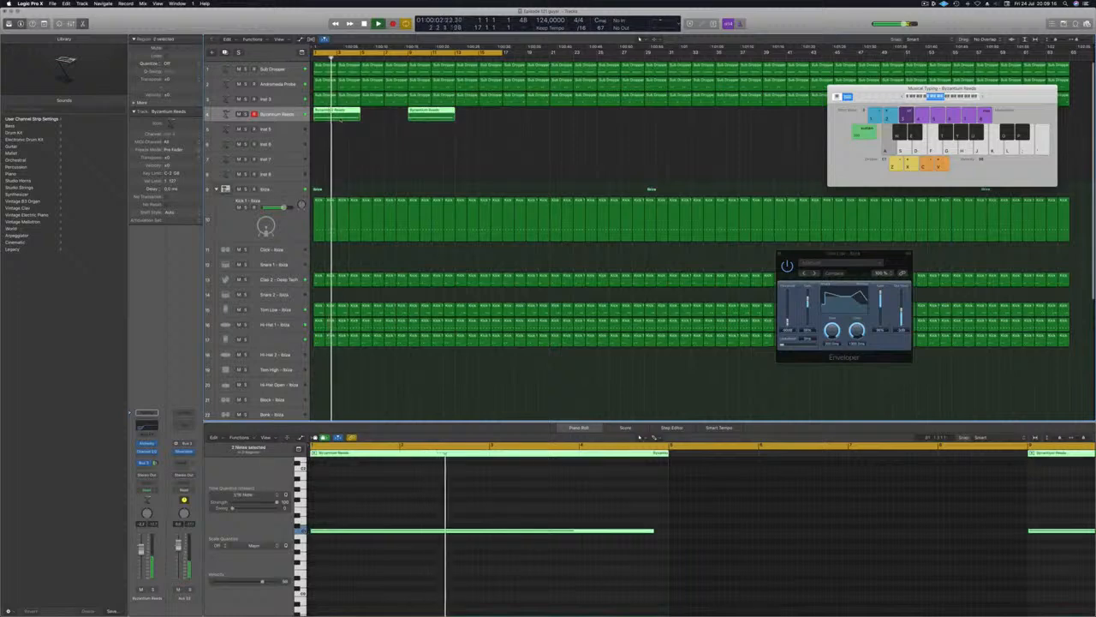
{"action": "left_click_drag", "start_coordinate": [340, 116], "coordinate": [530, 118]}
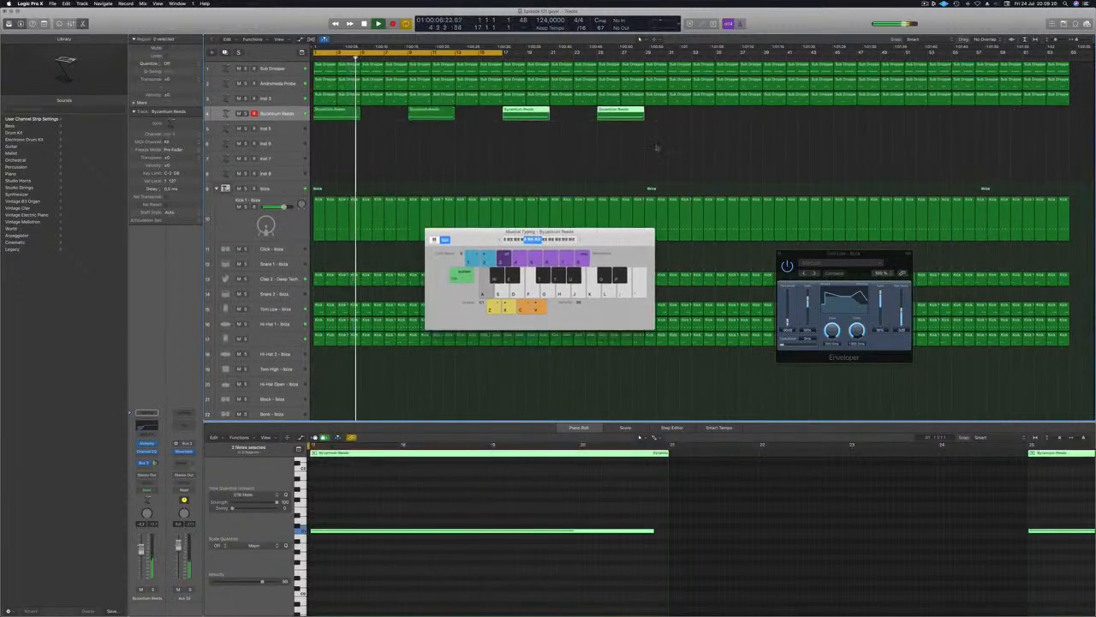
{"action": "left_click_drag", "start_coordinate": [666, 117], "coordinate": [716, 121]}
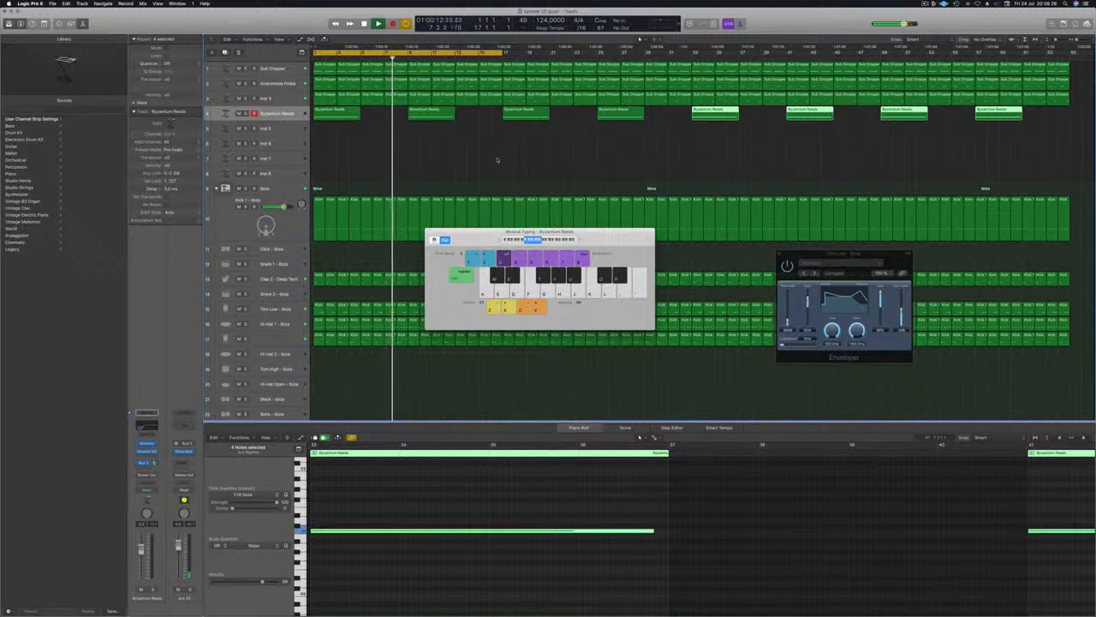
Listen to the Sub Dropper and Andromeda Probe tracks one at a time in solo, and unsolo them.
{"action": "left_click", "coordinate": [244, 68]}
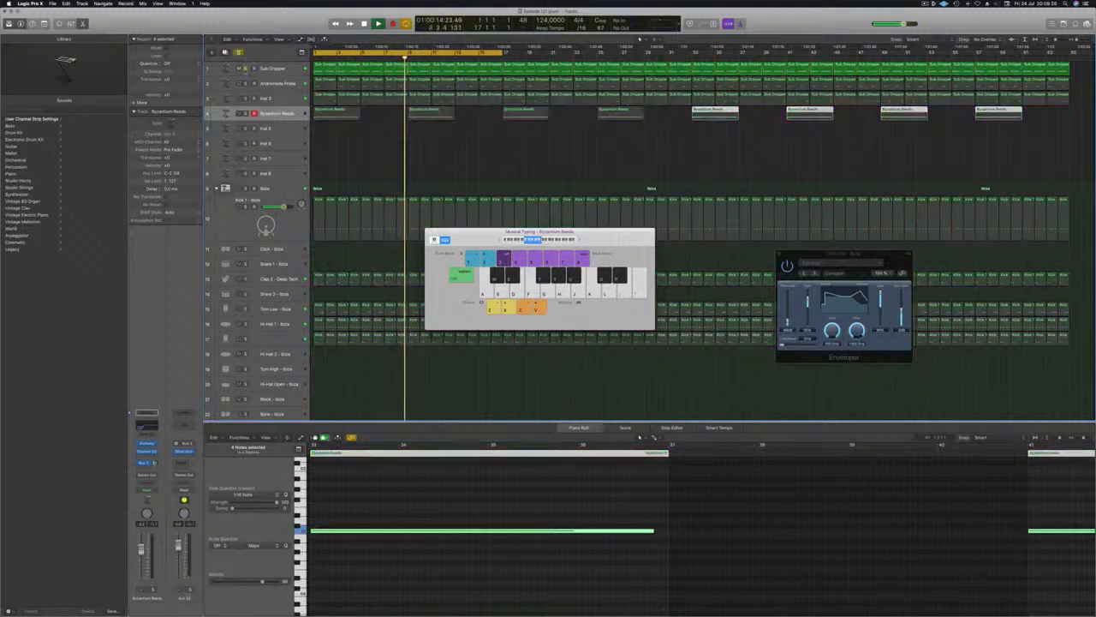
{"action": "left_click", "coordinate": [244, 69]}
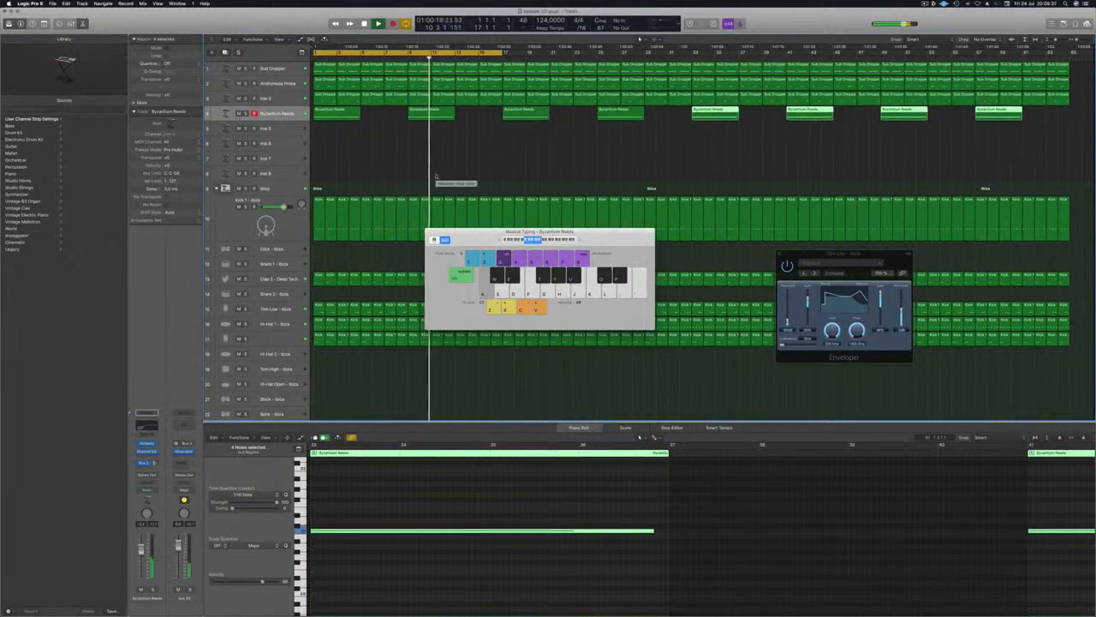
{"action": "left_click", "coordinate": [244, 83]}
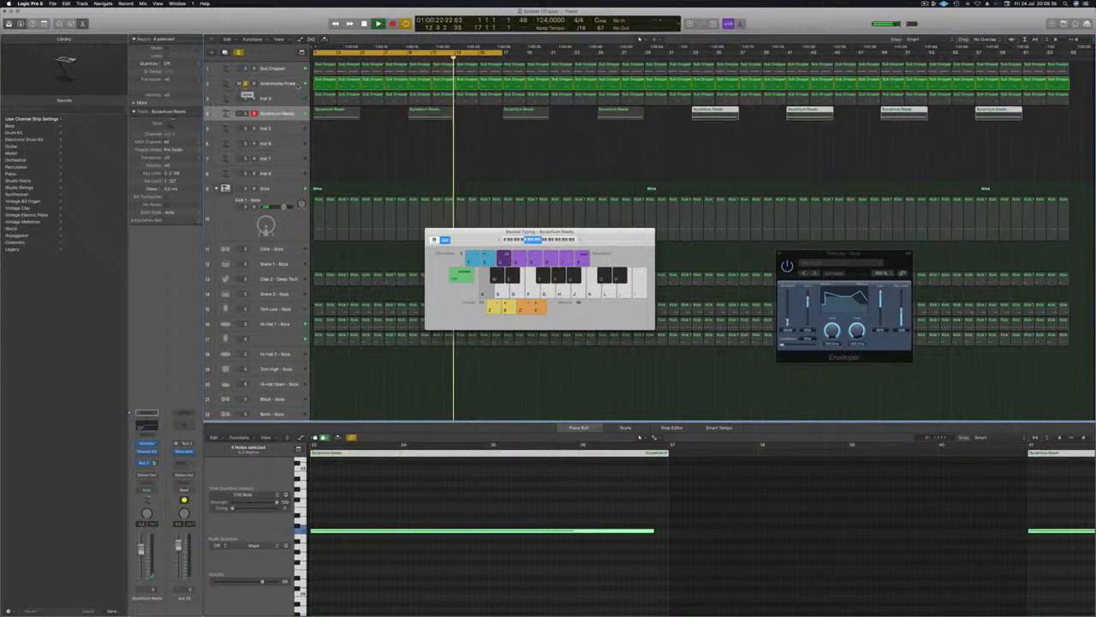
{"action": "key", "text": "Up"}
{"action": "key", "text": "Up"}
{"action": "key", "text": "s"}
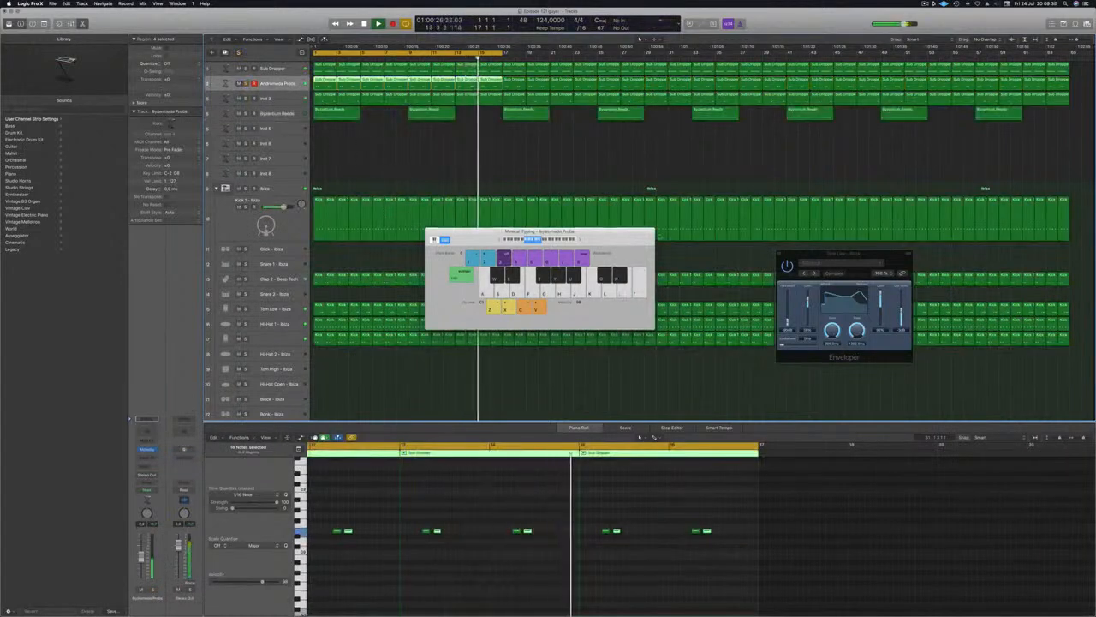
Move the Musical Typing window aside and play the arrangement from the start with the Byzantium Reeds track selected.
{"action": "left_click_drag", "start_coordinate": [514, 232], "coordinate": [819, 176]}
{"action": "key", "text": "Return"}
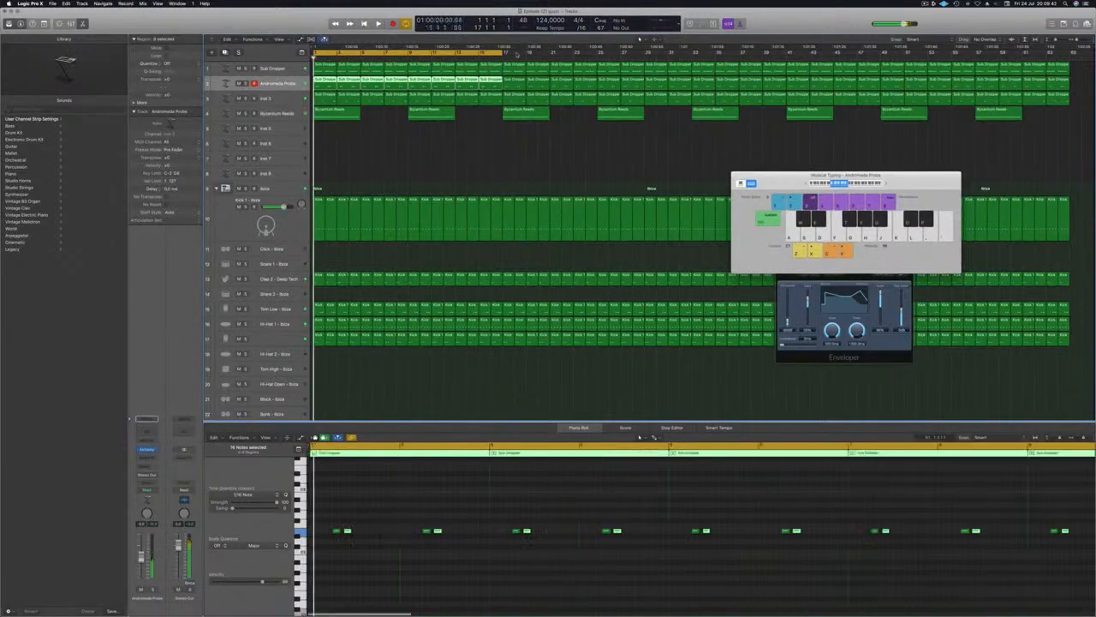
{"action": "left_click", "coordinate": [282, 114]}
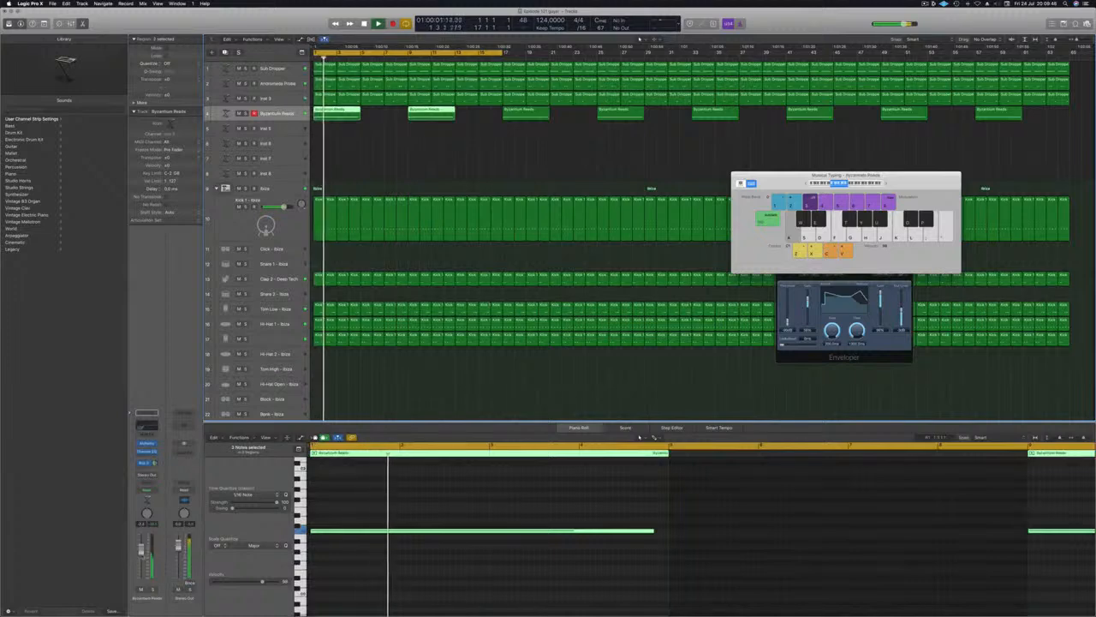
{"action": "left_click", "coordinate": [426, 175]}
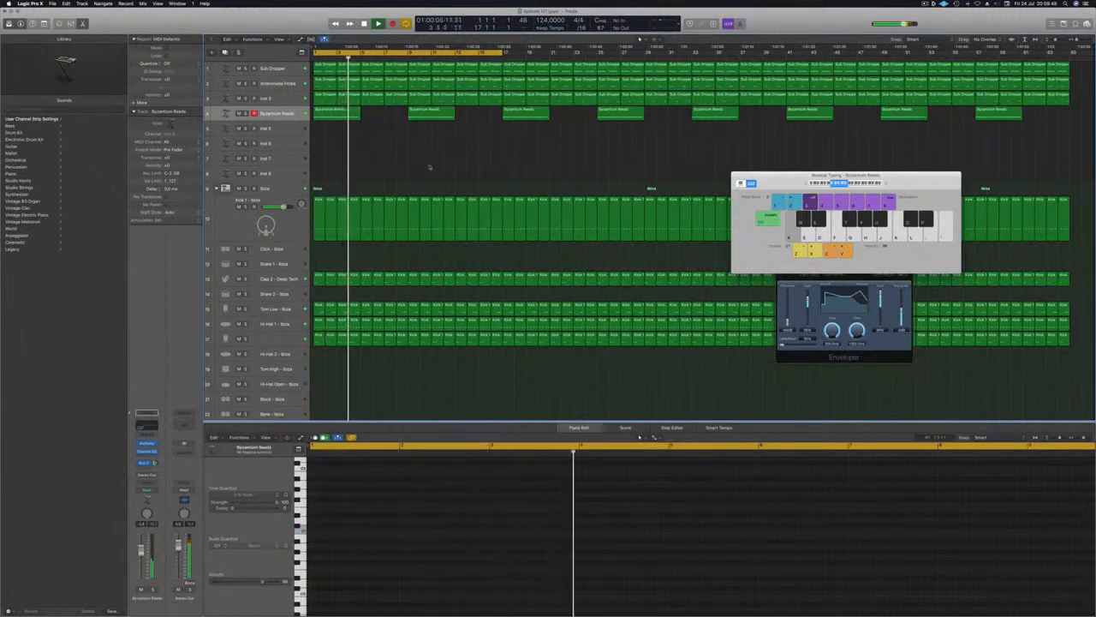
Copy the first-bar Hi-Hat 1 region to the start of the Hi-Hat Open track.
{"action": "scroll", "coordinate": [390, 248], "scroll_direction": "down", "scroll_amount": 1}
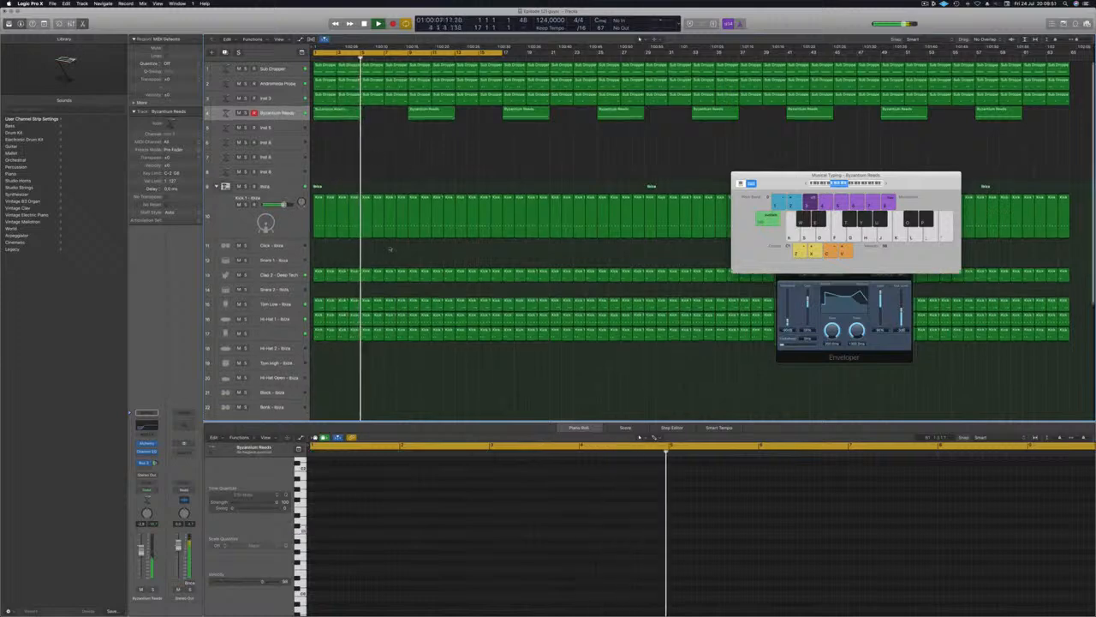
{"action": "scroll", "coordinate": [389, 248], "scroll_direction": "down", "scroll_amount": 5}
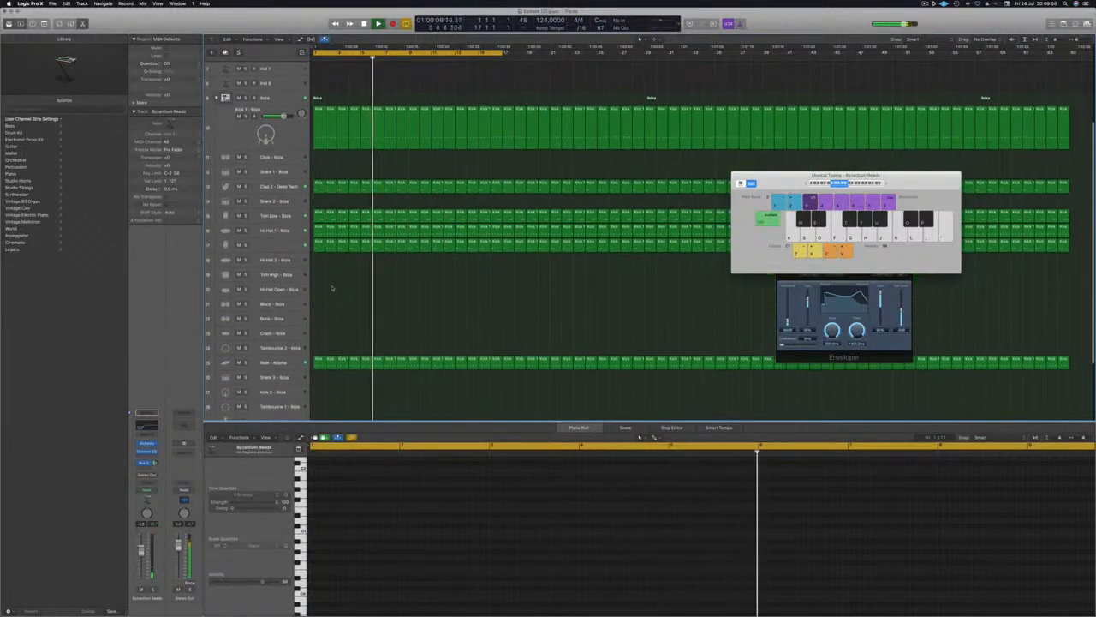
{"action": "left_click", "coordinate": [319, 228]}
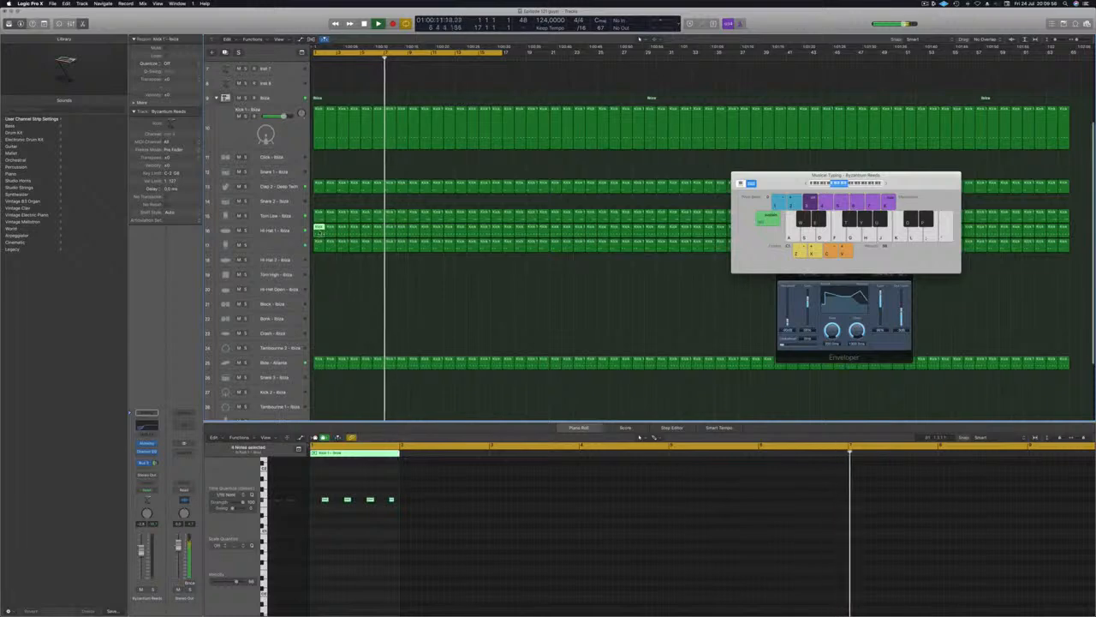
{"action": "left_click_drag", "start_coordinate": [319, 228], "coordinate": [320, 275]}
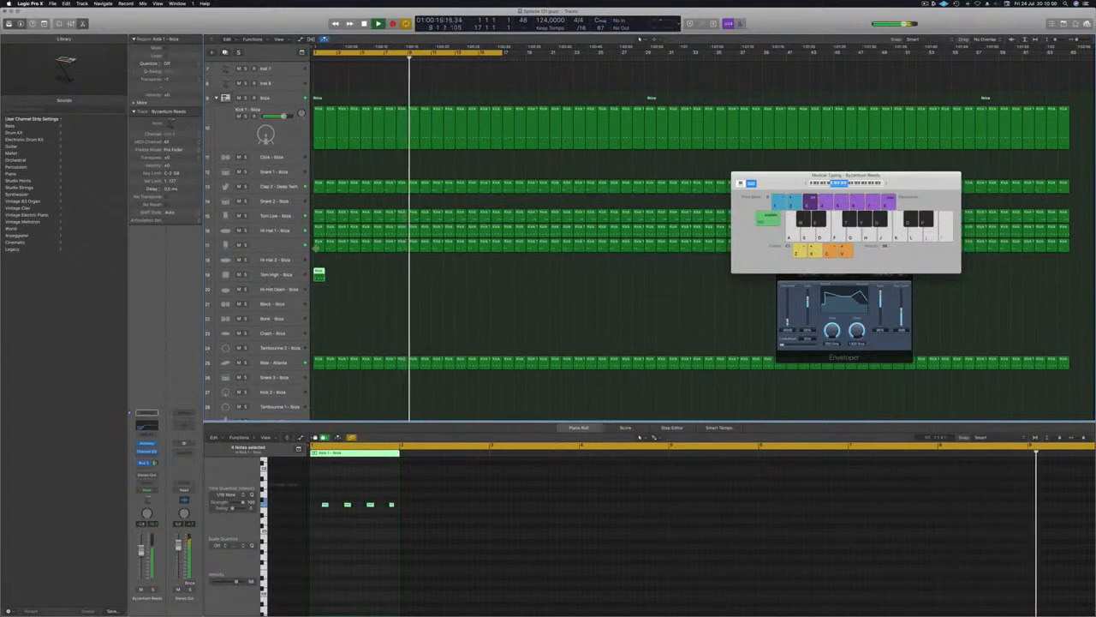
{"action": "left_click_drag", "start_coordinate": [319, 283], "coordinate": [319, 290]}
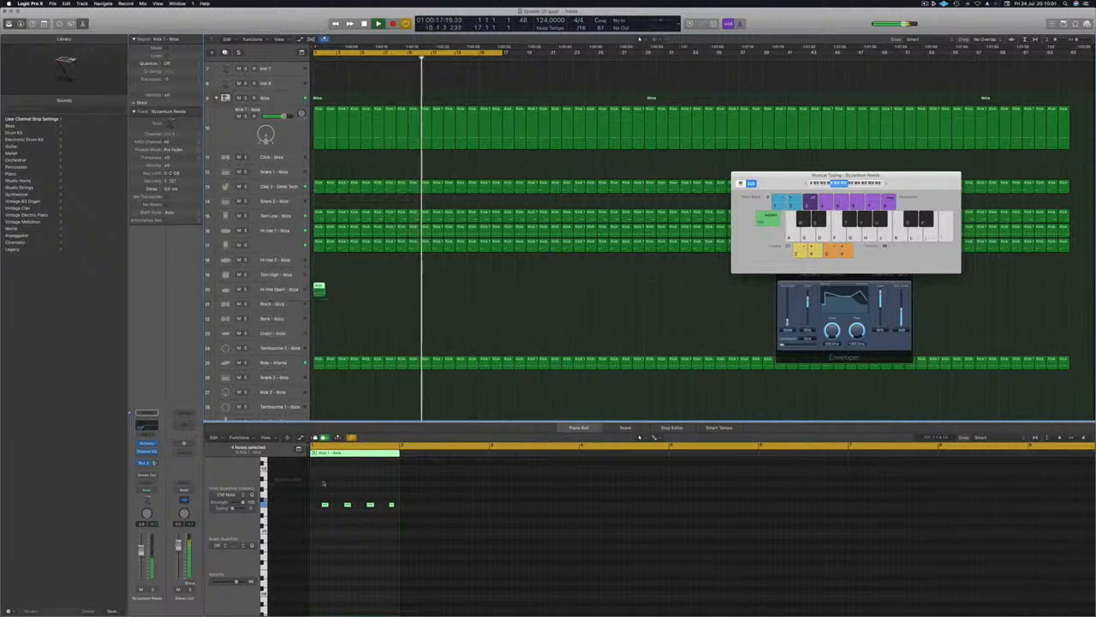
Move the copied region's four notes up to the Hi-Hat Open pitch and play the arrangement from the start with the Hi-Hat Open track selected.
{"action": "left_click", "coordinate": [410, 518]}
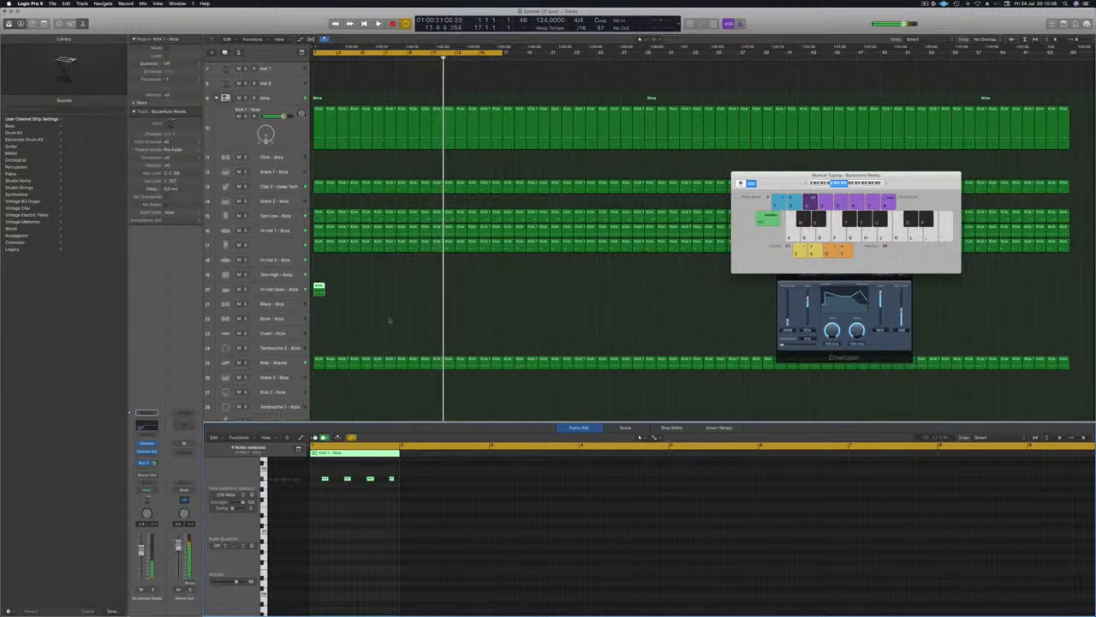
{"action": "key", "text": "Return"}
{"action": "key", "text": "space"}
{"action": "left_click", "coordinate": [274, 289]}
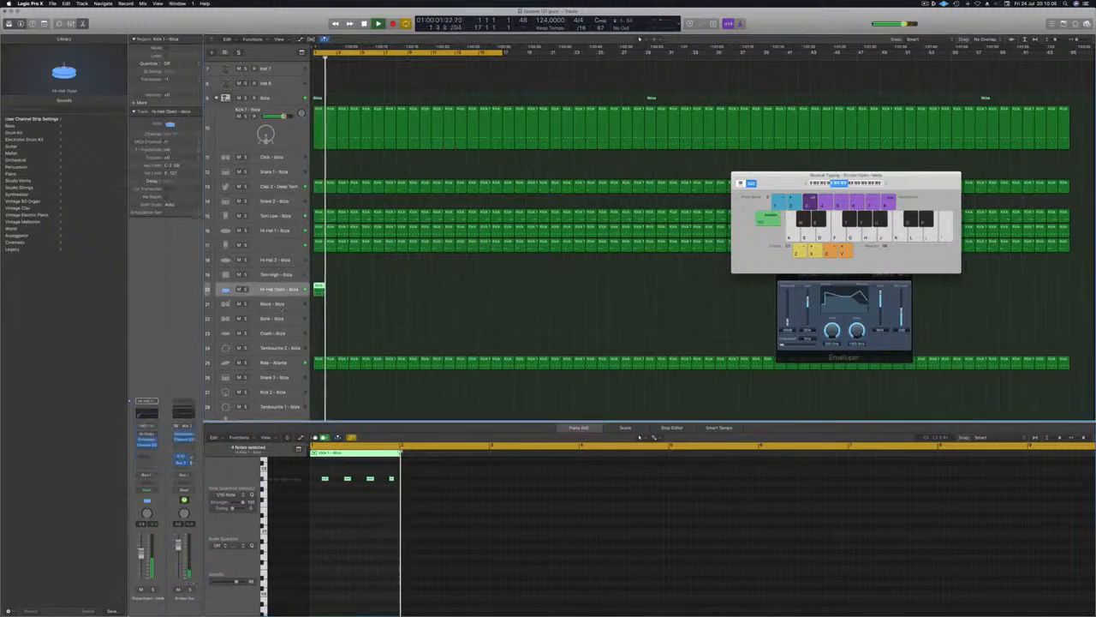
{"action": "key", "text": "Return"}
{"action": "key", "text": "space"}
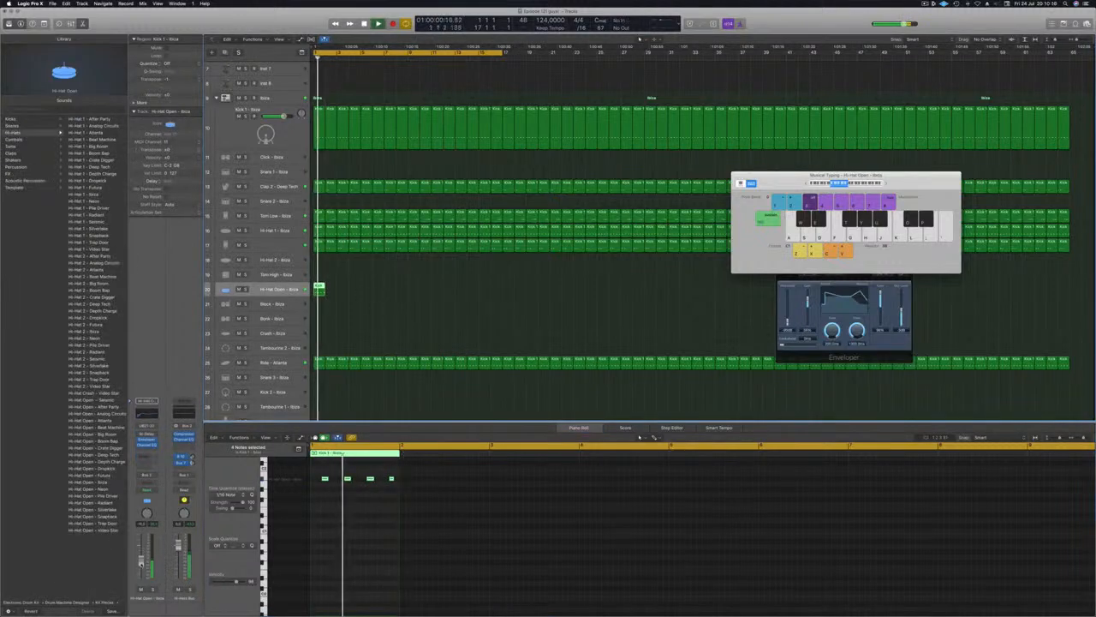
{"action": "key", "text": "Return"}
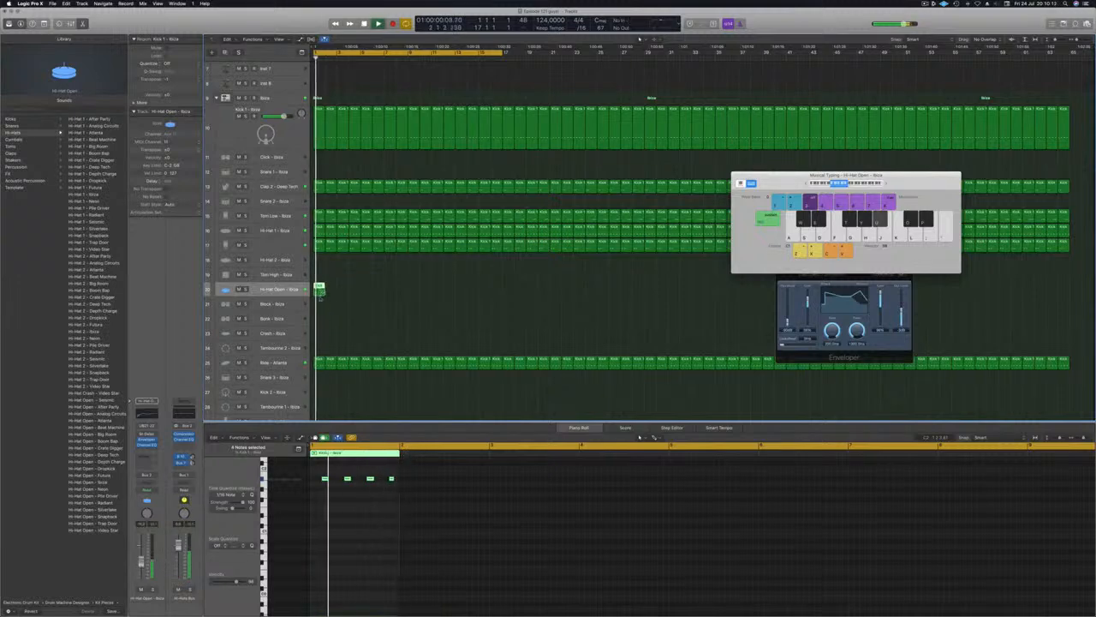
Repeat the Hi-Hat Open region back to back through bar 16 and select all of its regions.
{"action": "left_click_drag", "start_coordinate": [319, 289], "coordinate": [416, 295]}
{"action": "left_click", "coordinate": [320, 288], "text": "shift"}
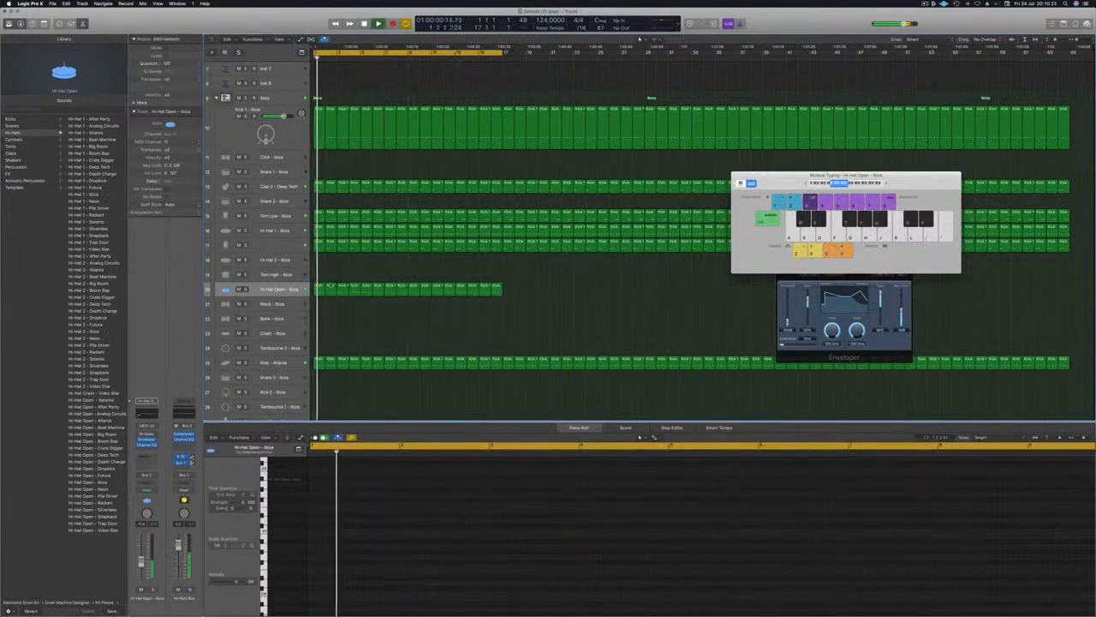
{"action": "left_click_drag", "start_coordinate": [514, 292], "coordinate": [322, 292]}
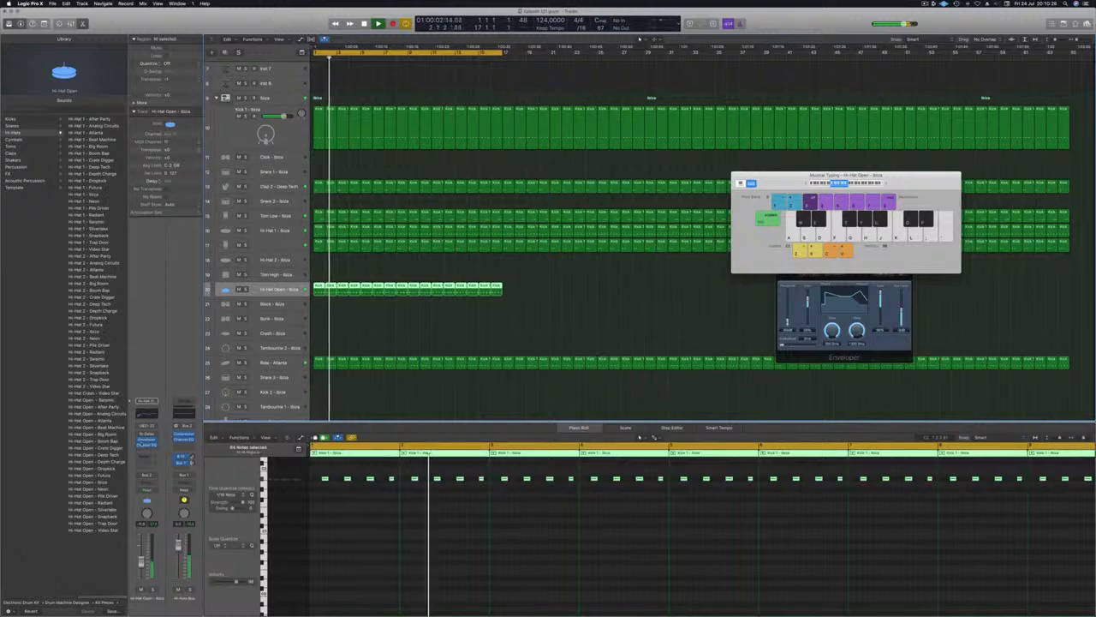
Inspect the Enveloper settings on the Hi-Hat Open track and close the plug-in.
{"action": "left_click", "coordinate": [147, 440]}
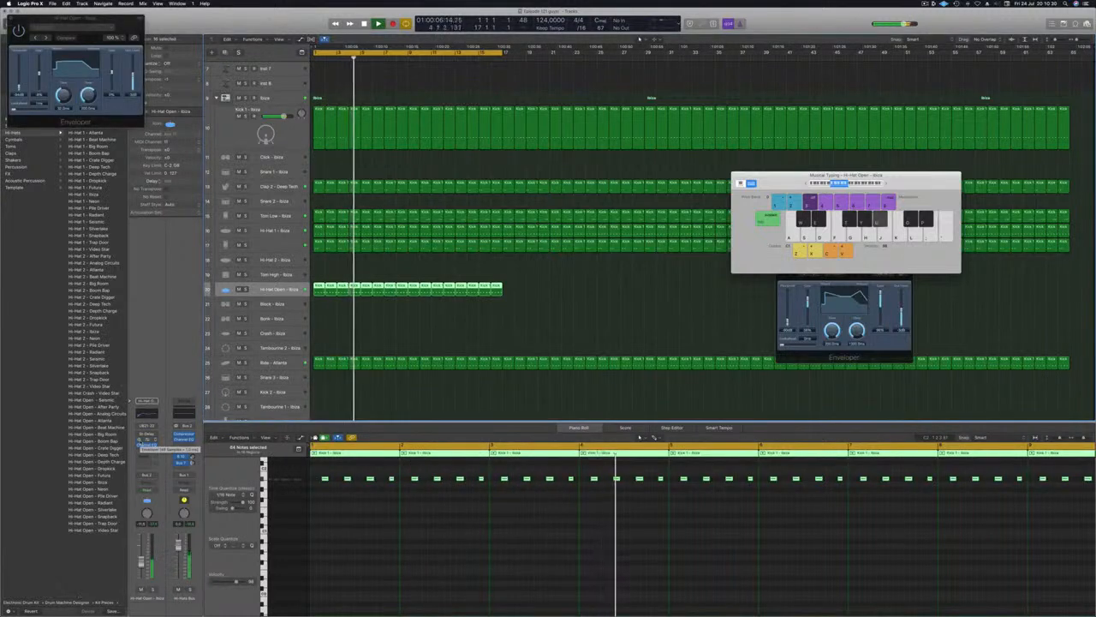
{"action": "left_click_drag", "start_coordinate": [76, 19], "coordinate": [579, 265]}
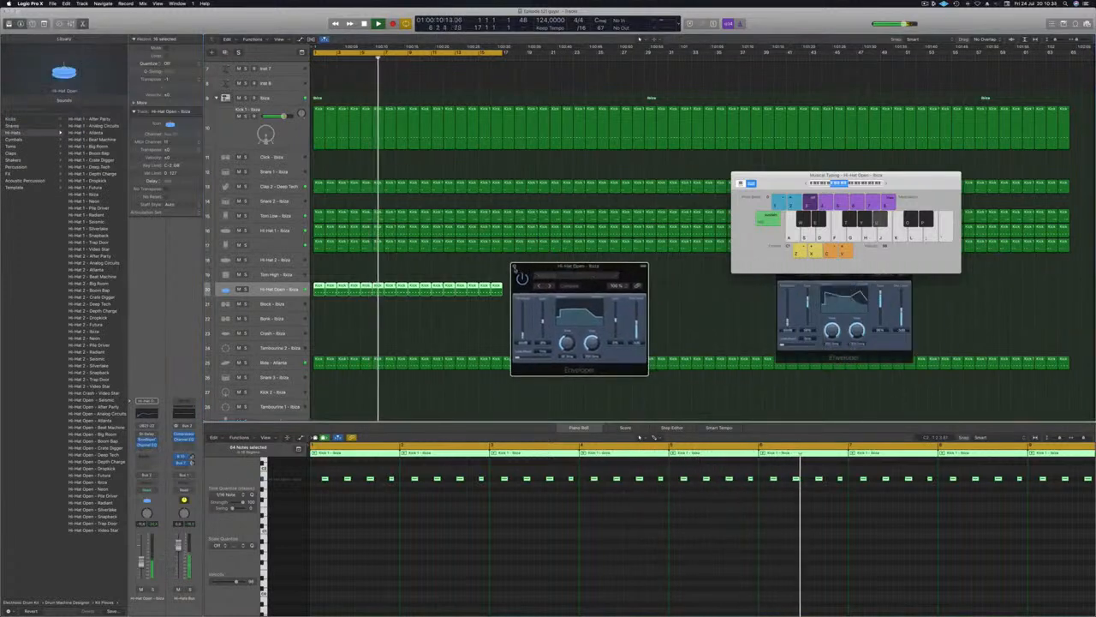
{"action": "key", "text": "super+w"}
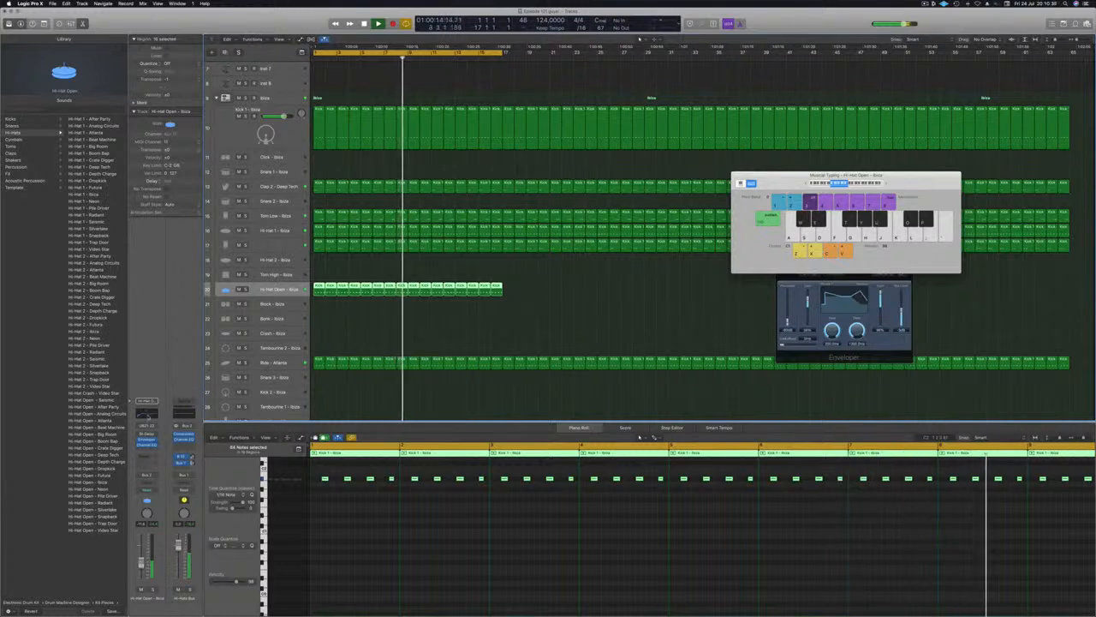
Set the high shelf in the Hi-Hat Open track's Channel EQ to +3.0 dB at 4150 Hz and close the plug-in.
{"action": "left_click", "coordinate": [147, 445]}
{"action": "mouse_move", "coordinate": [431, 139]}
{"action": "left_mouse_down"}
{"action": "mouse_move", "coordinate": [421, 120]}
{"action": "mouse_move", "coordinate": [419, 134]}
{"action": "left_mouse_up"}
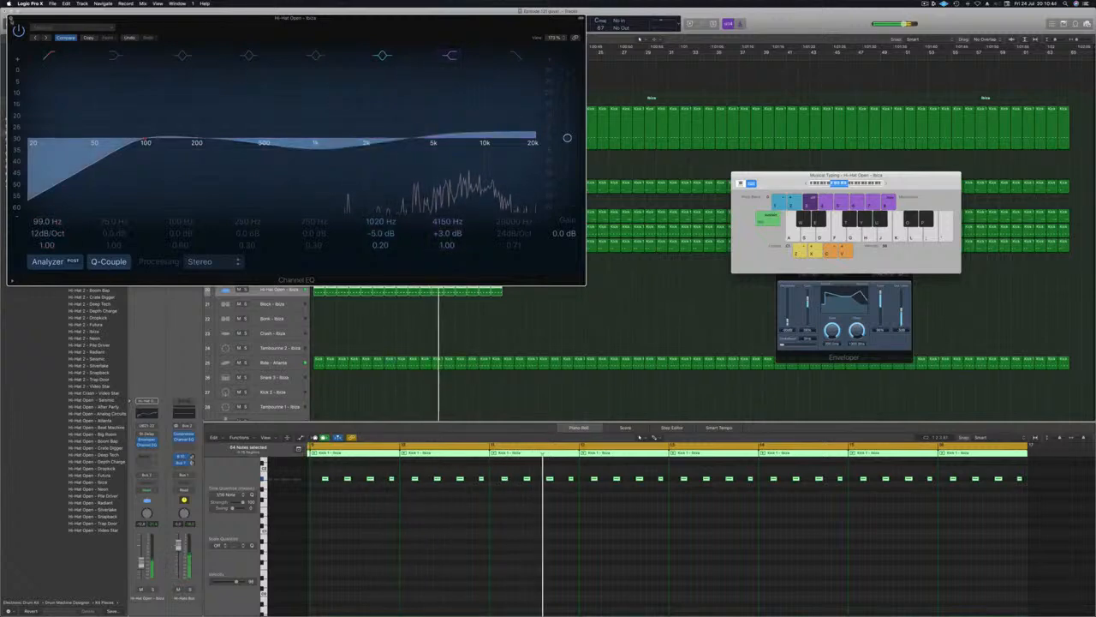
{"action": "key", "text": "super+w"}
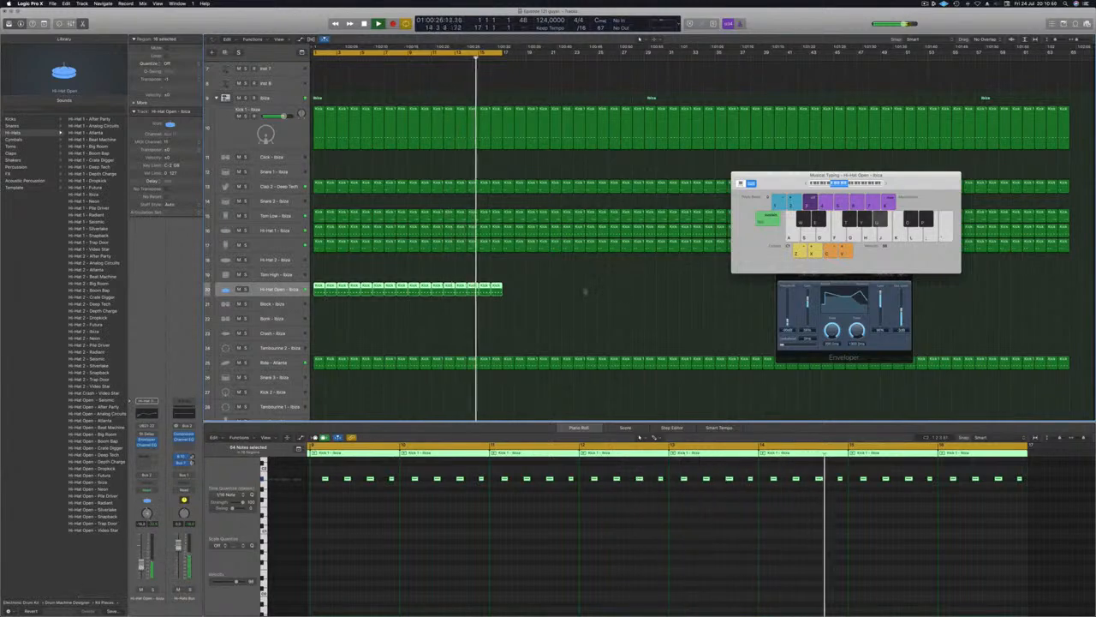
Deselect the Hi-Hat Open regions and close the Musical Typing window.
{"action": "left_click", "coordinate": [585, 298]}
{"action": "left_click_drag", "start_coordinate": [795, 185], "coordinate": [806, 179]}
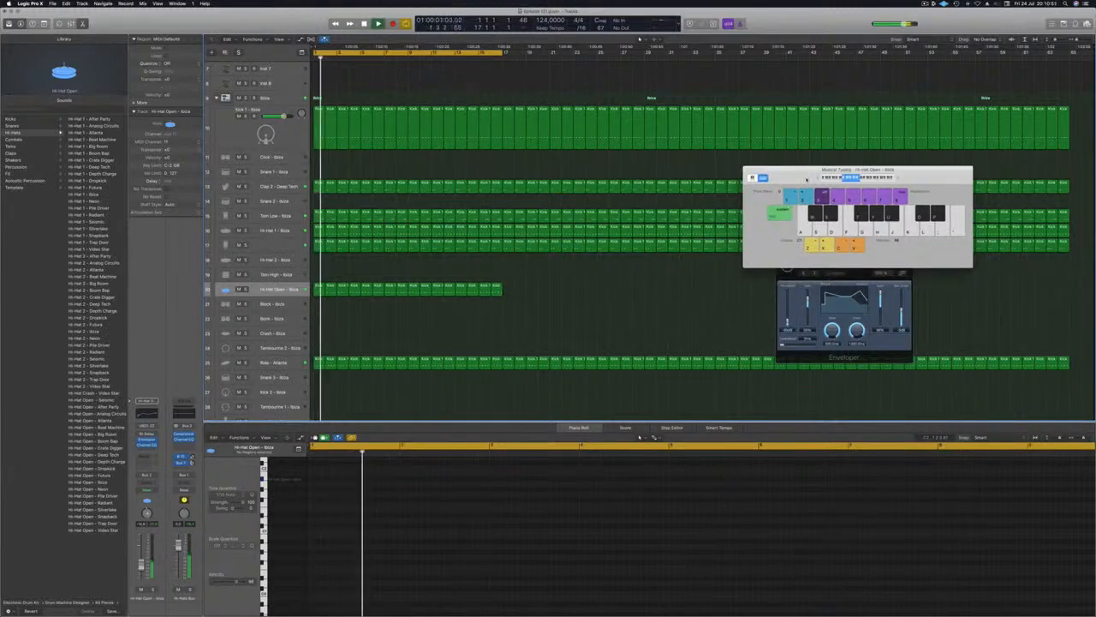
{"action": "left_click", "coordinate": [752, 177]}
Copy the first Byzantium Reeds region to bar 3 of the empty Inst 5 track.
{"action": "scroll", "coordinate": [514, 129], "scroll_direction": "up", "scroll_amount": 3}
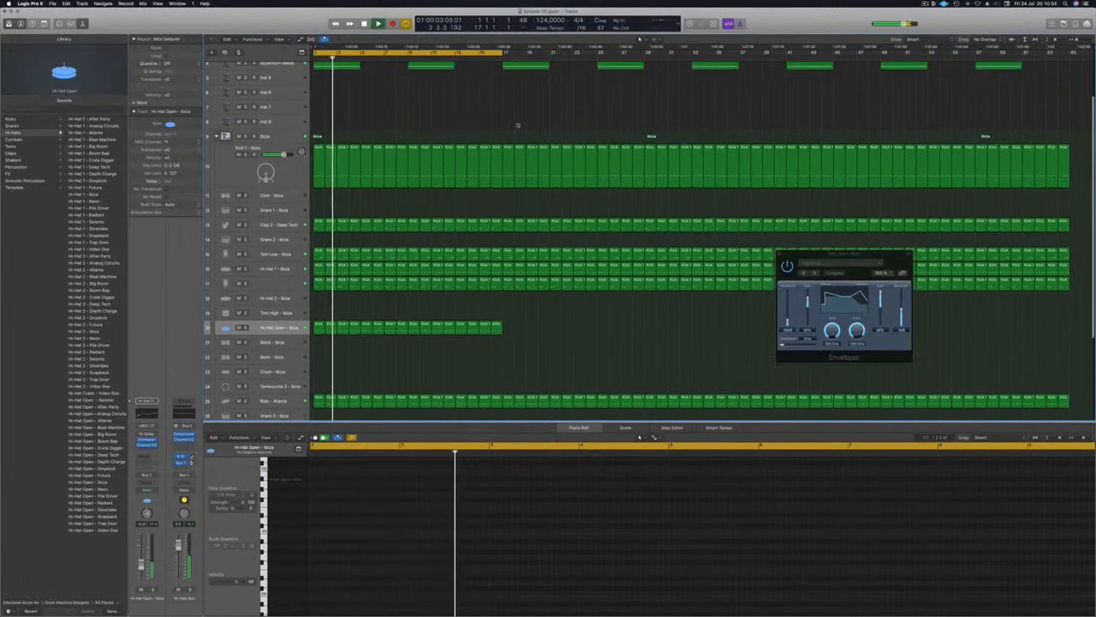
{"action": "scroll", "coordinate": [476, 126], "scroll_direction": "up", "scroll_amount": 2}
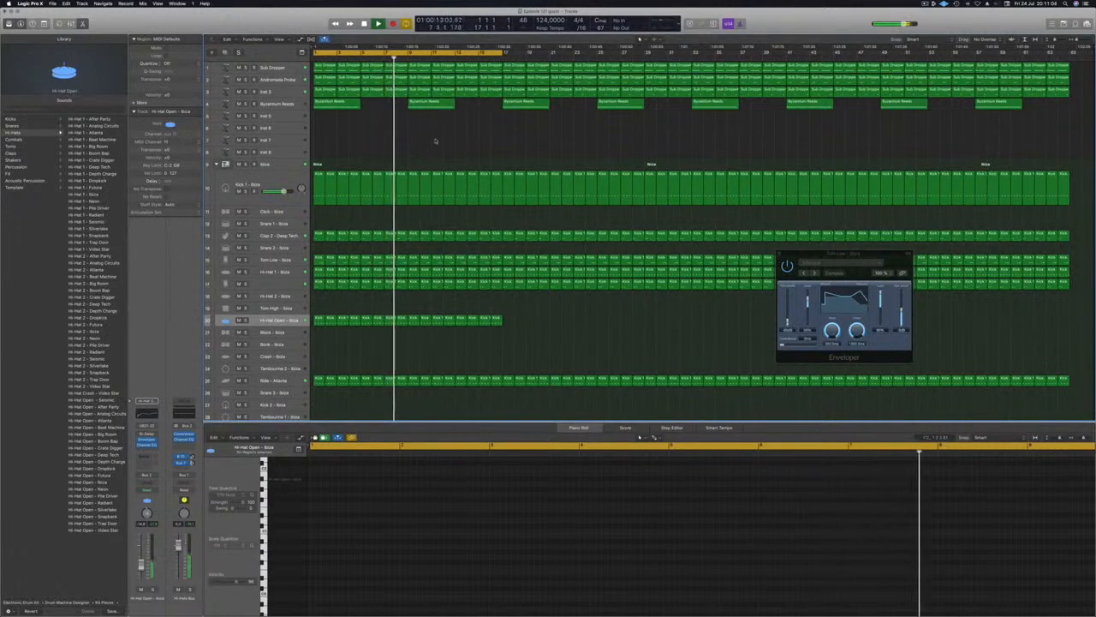
{"action": "left_click", "coordinate": [324, 91]}
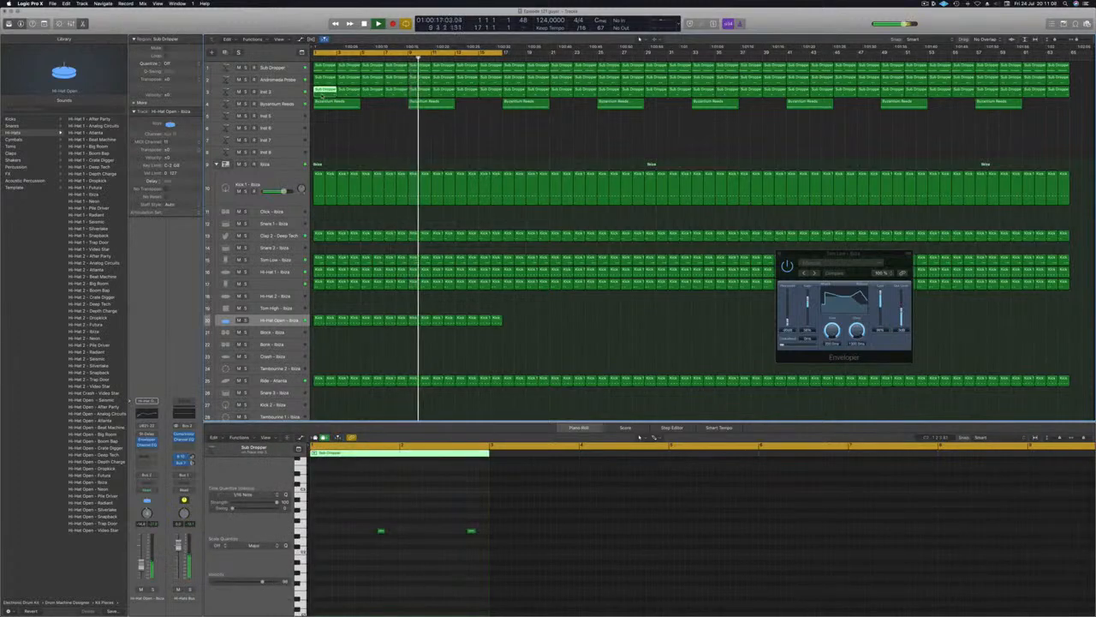
{"action": "left_click", "coordinate": [318, 49]}
{"action": "left_click_drag", "start_coordinate": [338, 102], "coordinate": [358, 118]}
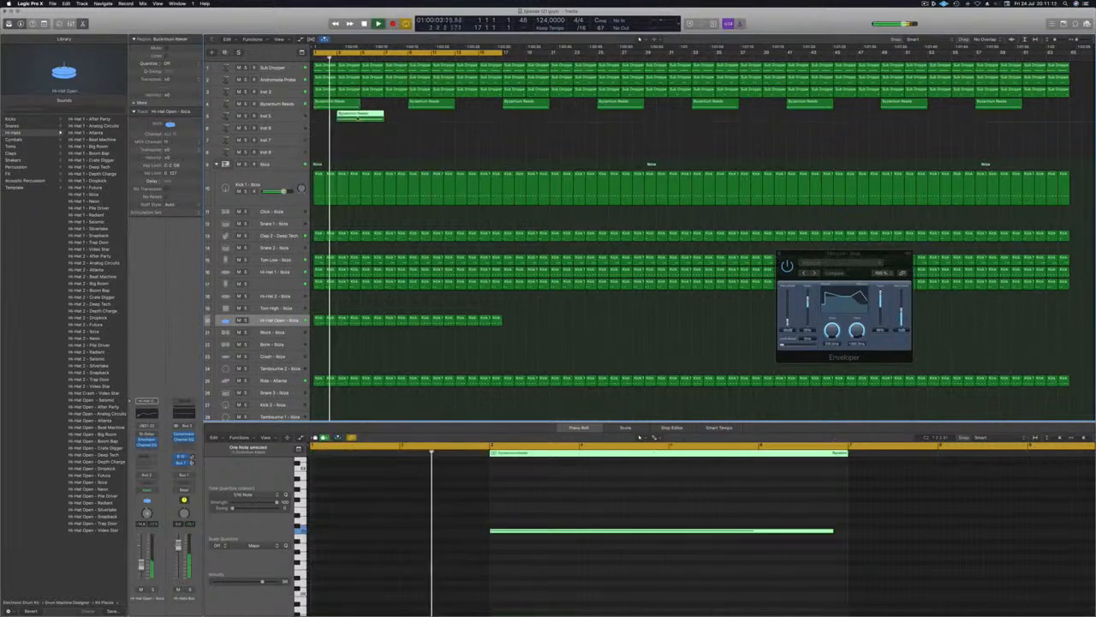
Shorten the copied region's note to about two bars and trim the region to end at bar 5.
{"action": "left_click_drag", "start_coordinate": [602, 502], "coordinate": [664, 528]}
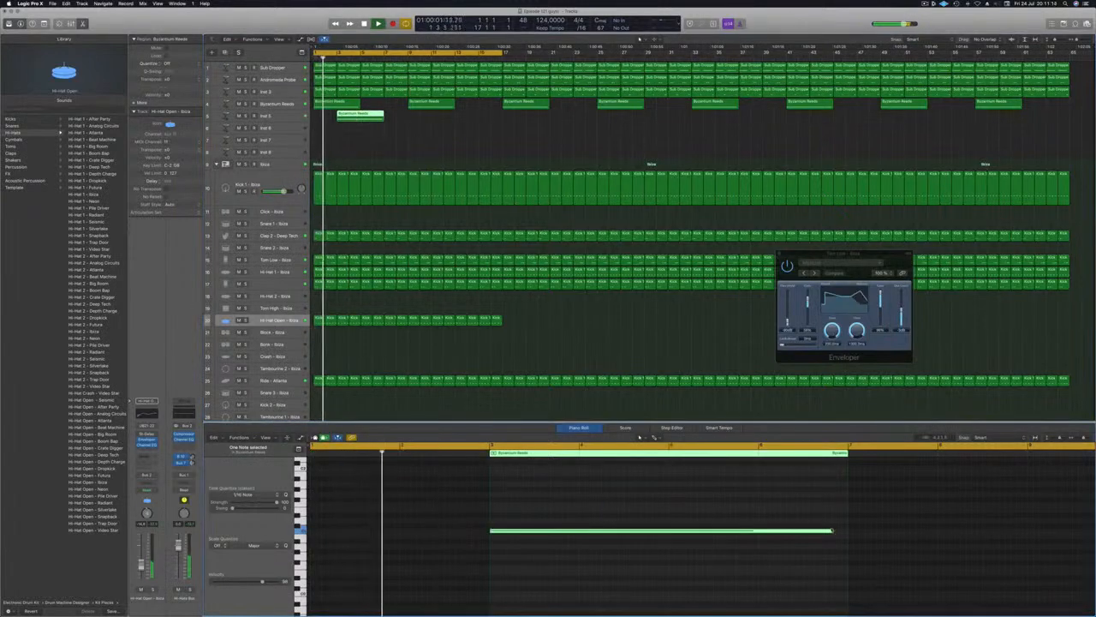
{"action": "left_click_drag", "start_coordinate": [831, 530], "coordinate": [664, 530]}
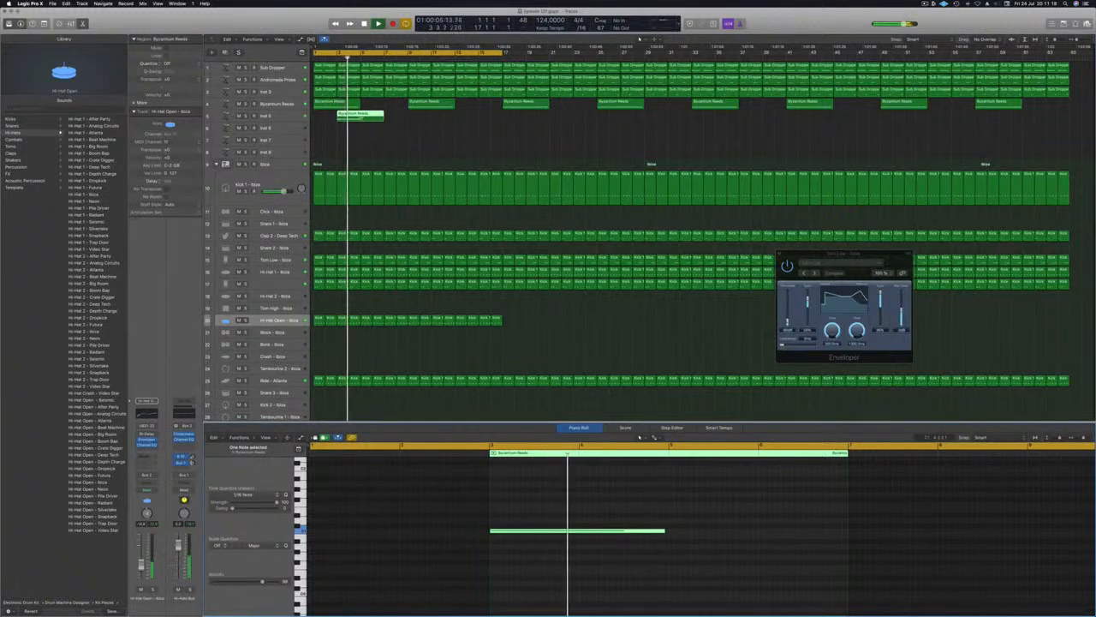
{"action": "left_click_drag", "start_coordinate": [361, 116], "coordinate": [360, 116]}
{"action": "left_click", "coordinate": [361, 117]}
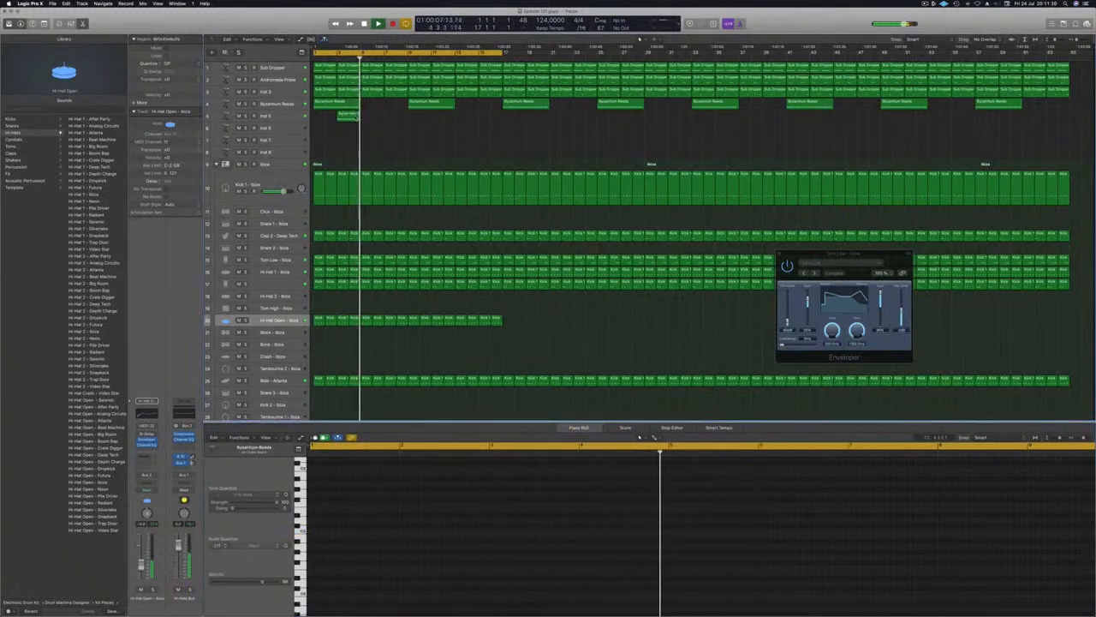
Reduce the long note at bar 3 to a short hit with a second short hit right after it, and replay from the start.
{"action": "key", "text": "Return"}
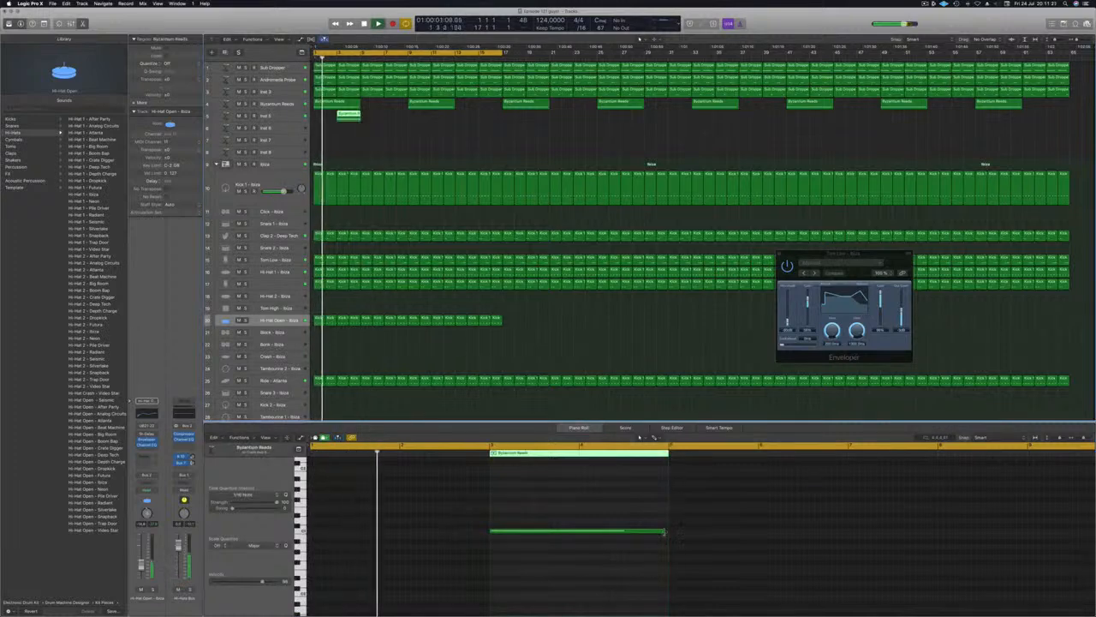
{"action": "left_click_drag", "start_coordinate": [664, 531], "coordinate": [508, 530]}
{"action": "key", "text": "Return"}
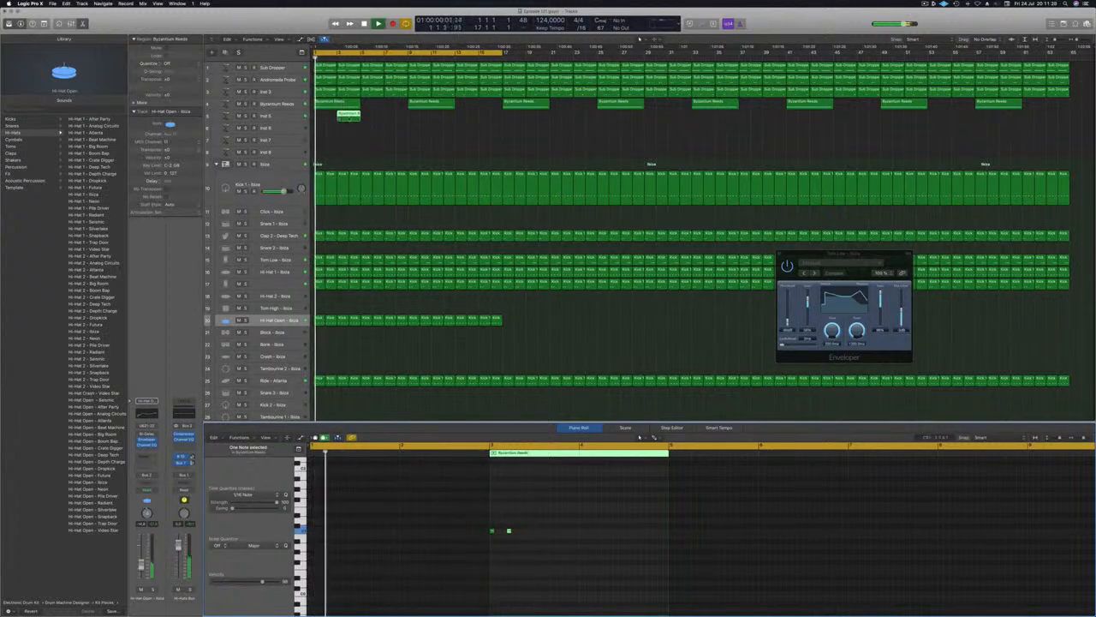
Repeat the two-bar region every four bars through bar 15 and play from the start with the Inst 5 track selected.
{"action": "left_click_drag", "start_coordinate": [348, 114], "coordinate": [440, 125]}
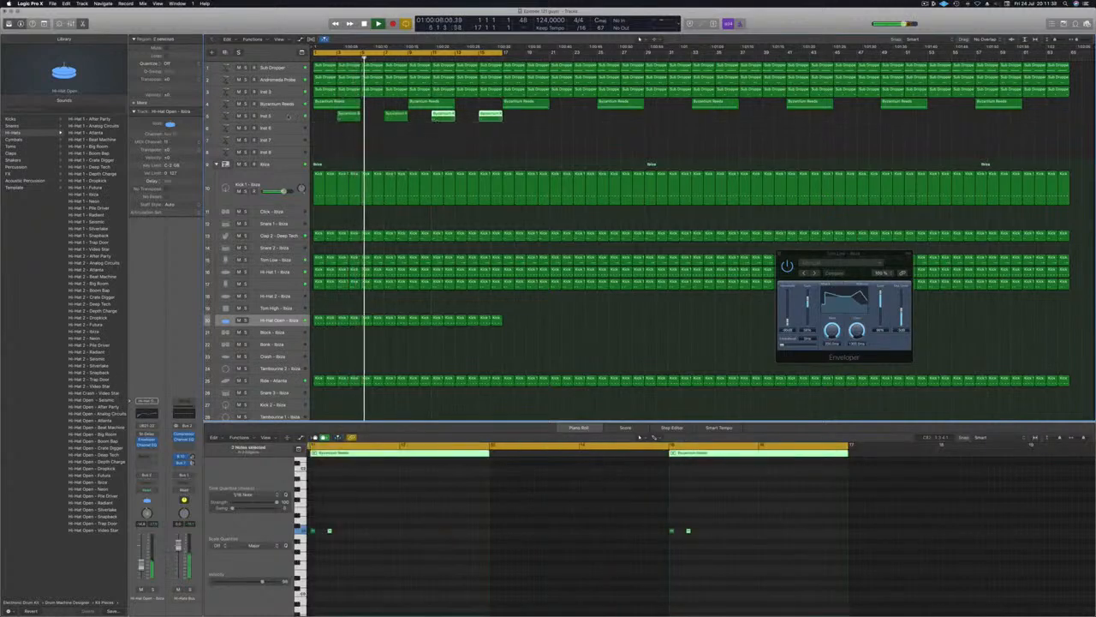
{"action": "left_click", "coordinate": [288, 114]}
{"action": "key", "text": "Return"}
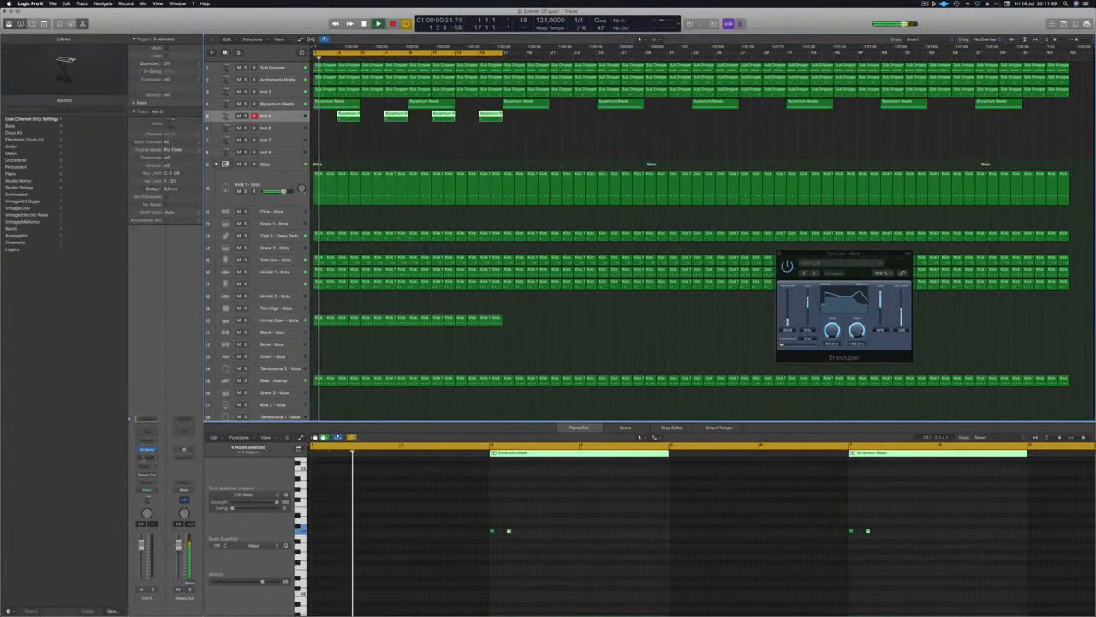
Open Alchemy on the Inst 5 track, load the Sound Effects preset Alien Space Probe, and move the plug-in window aside.
{"action": "left_click", "coordinate": [147, 450]}
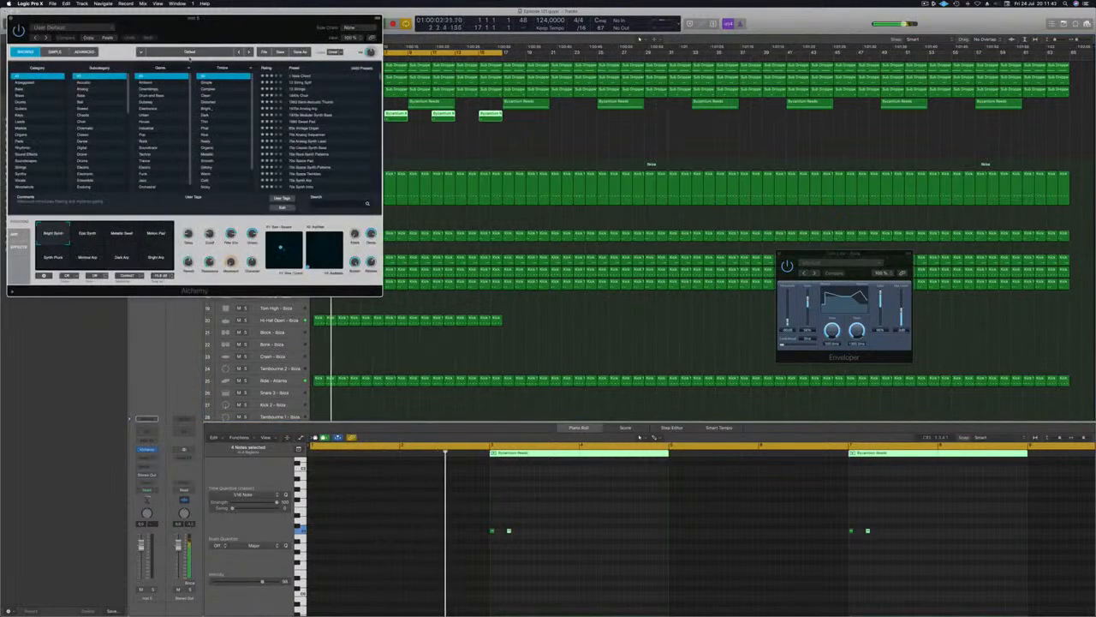
{"action": "left_click_drag", "start_coordinate": [193, 18], "coordinate": [413, 126]}
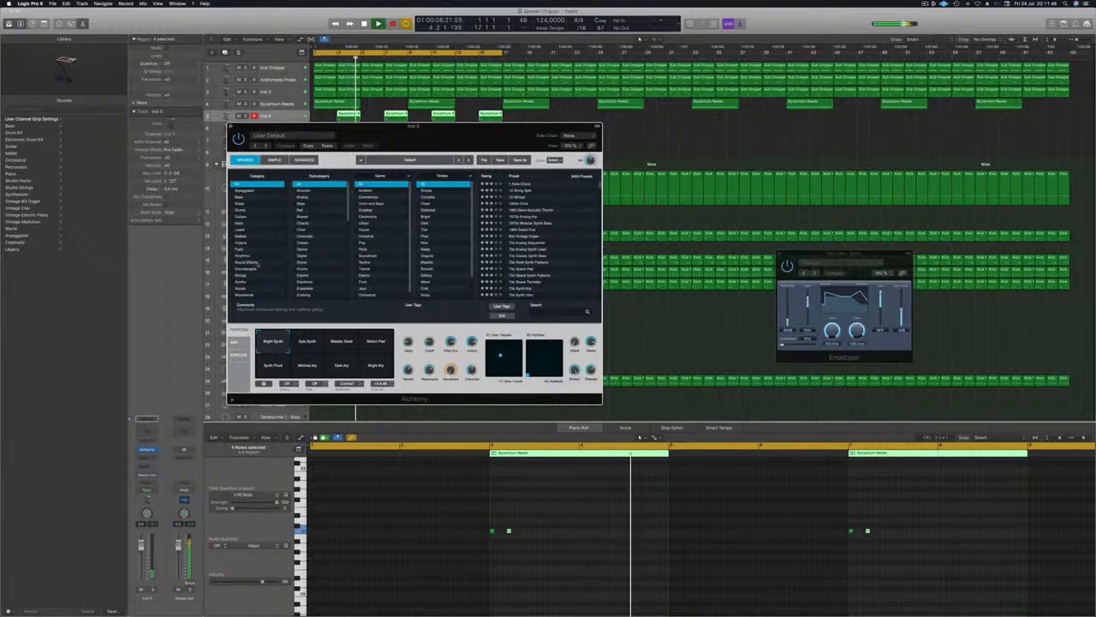
{"action": "left_click", "coordinate": [251, 262]}
{"action": "left_click", "coordinate": [514, 244]}
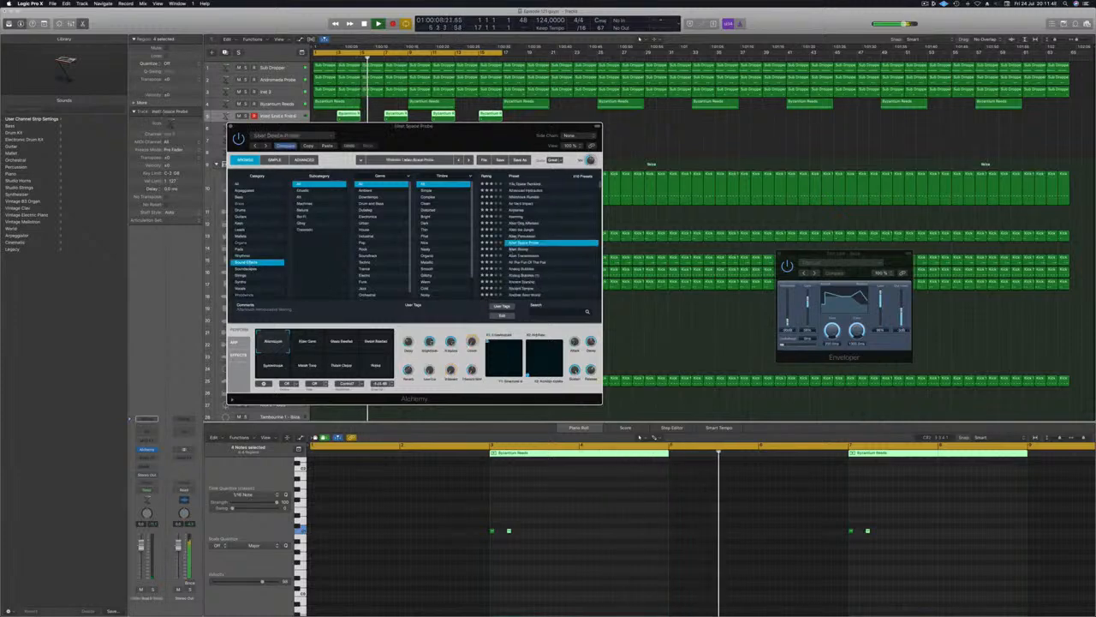
{"action": "left_click_drag", "start_coordinate": [512, 146], "coordinate": [863, 155]}
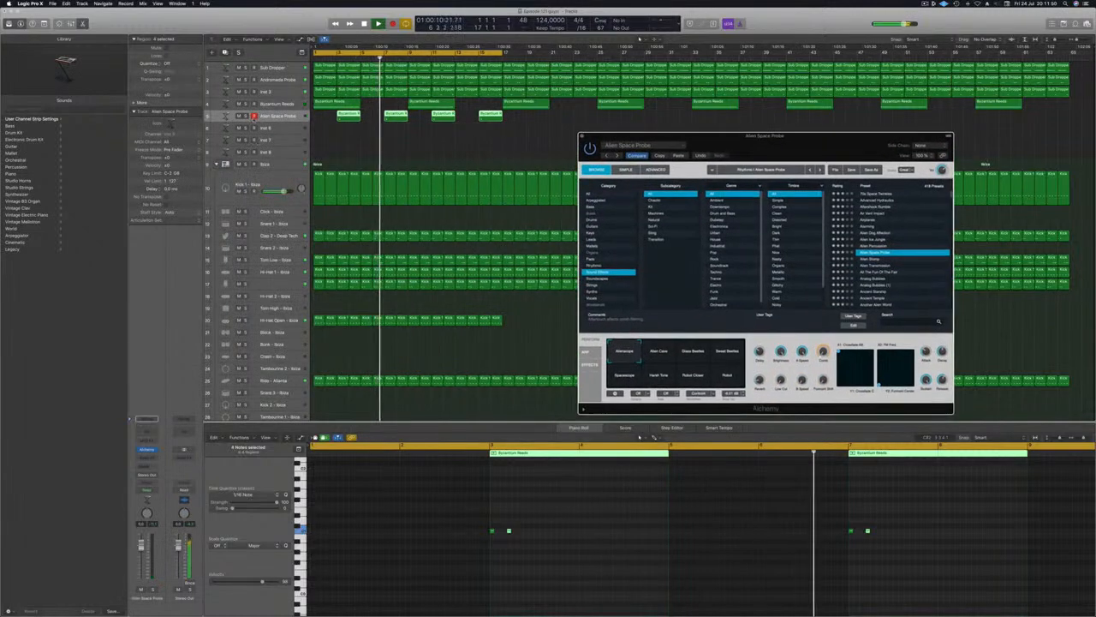
Add a send to Bus 3 on the Alien Space Probe track.
{"action": "left_click", "coordinate": [146, 466]}
{"action": "mouse_move", "coordinate": [147, 479]}
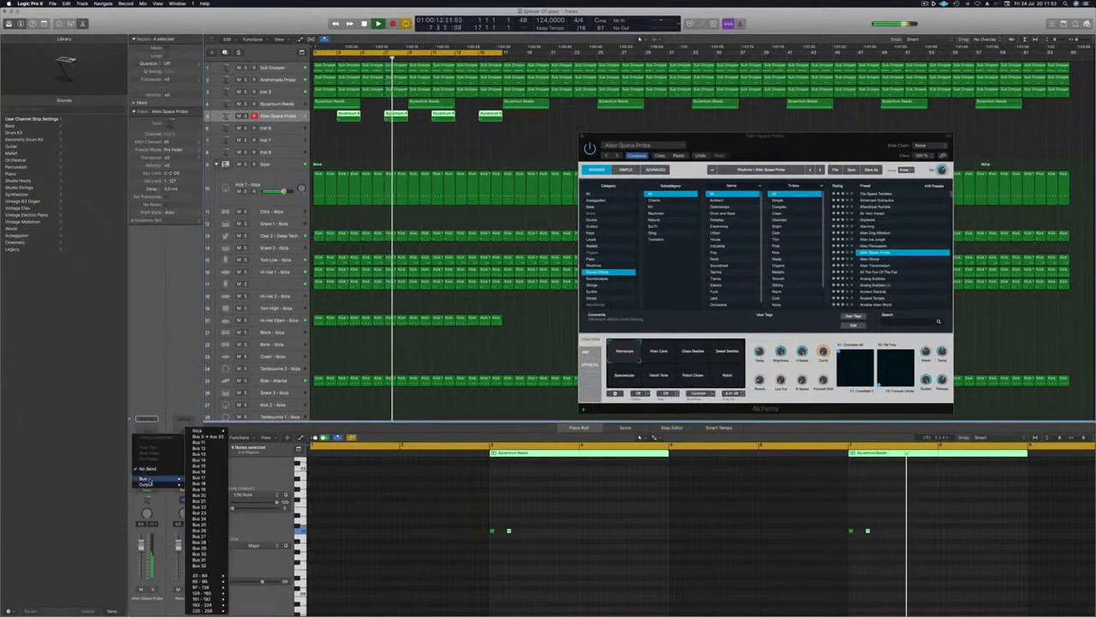
{"action": "left_click", "coordinate": [205, 436]}
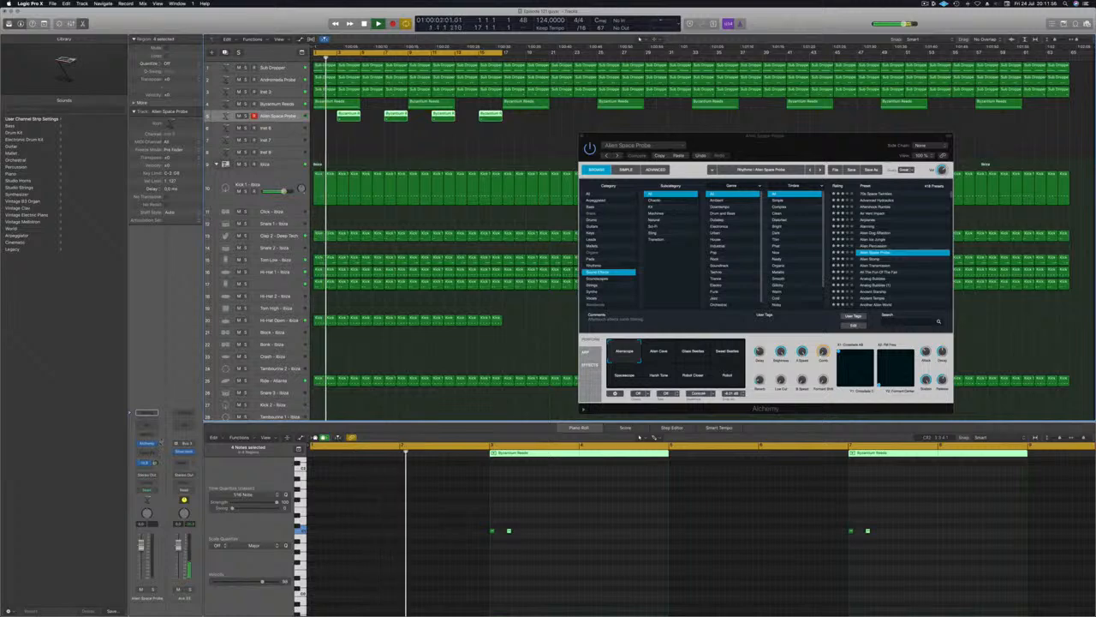
Change the Alchemy preset to Alien Transmission and listen to it from the start of the arrangement.
{"action": "left_click_drag", "start_coordinate": [815, 144], "coordinate": [670, 187]}
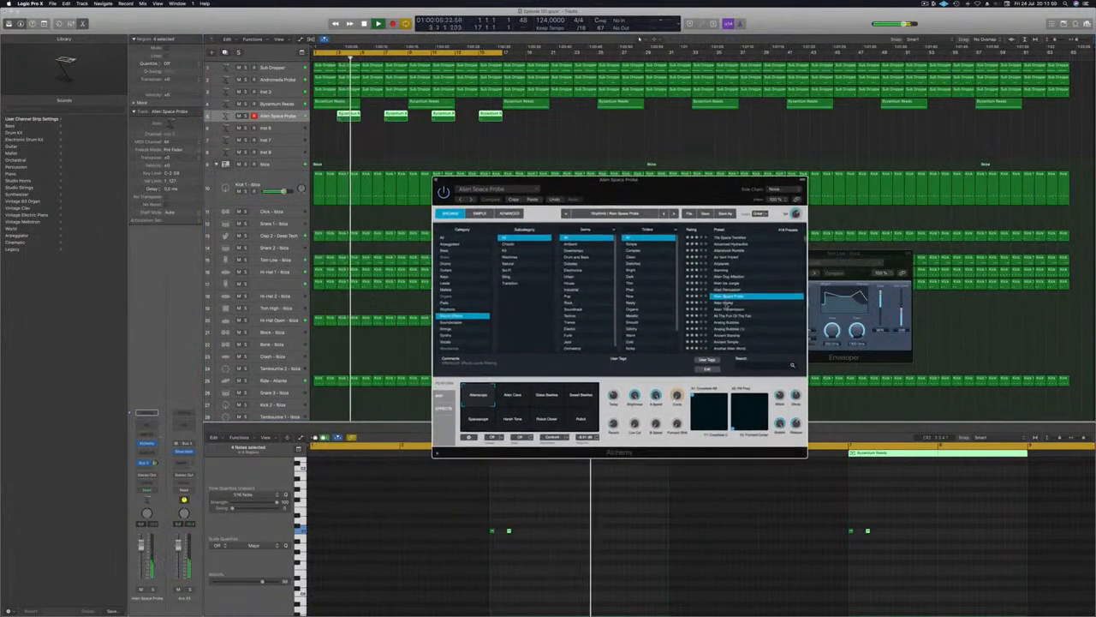
{"action": "key", "text": "Down"}
{"action": "key", "text": "Down"}
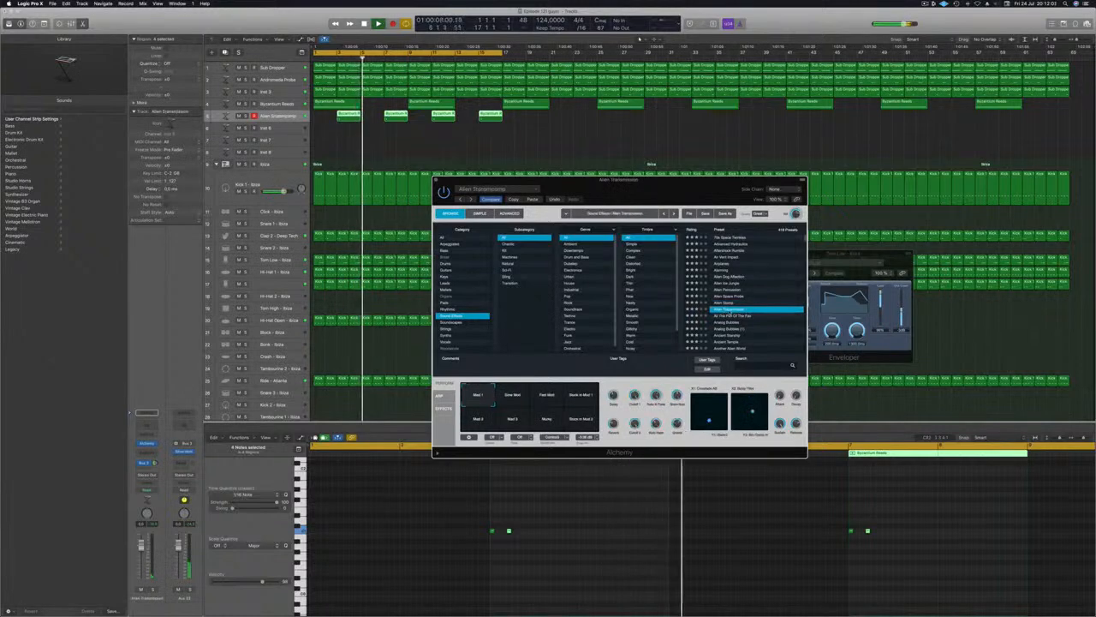
{"action": "key", "text": "Return"}
{"action": "left_click_drag", "start_coordinate": [611, 193], "coordinate": [592, 149]}
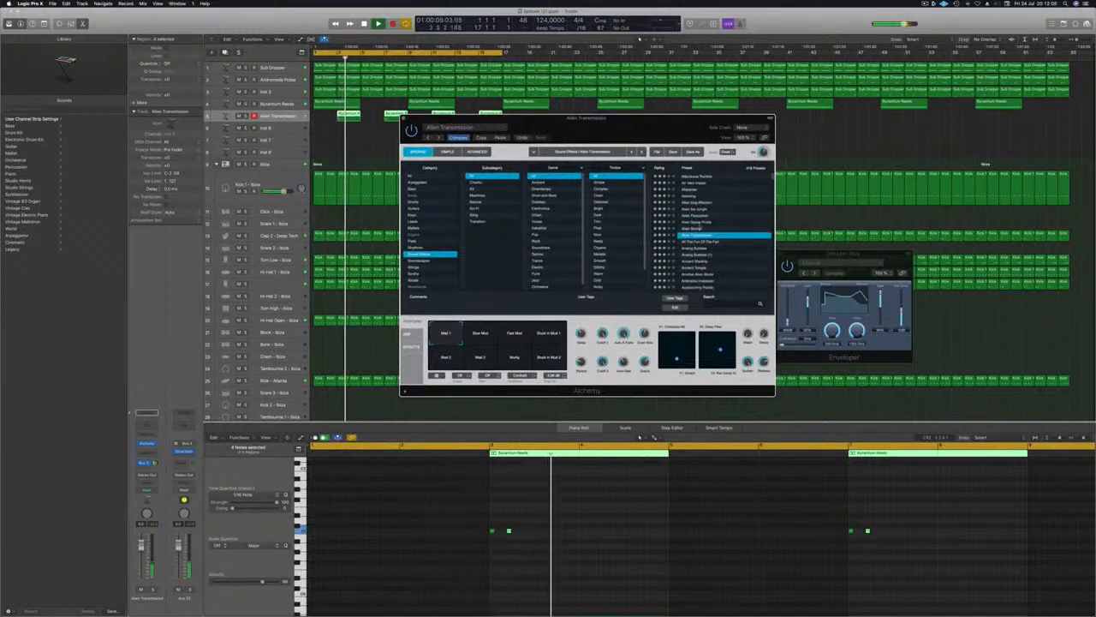
Select all notes in the Alien Transmission regions and switch Alchemy's performance snapshot to Stuck in Mod 1.
{"action": "left_click", "coordinate": [520, 568]}
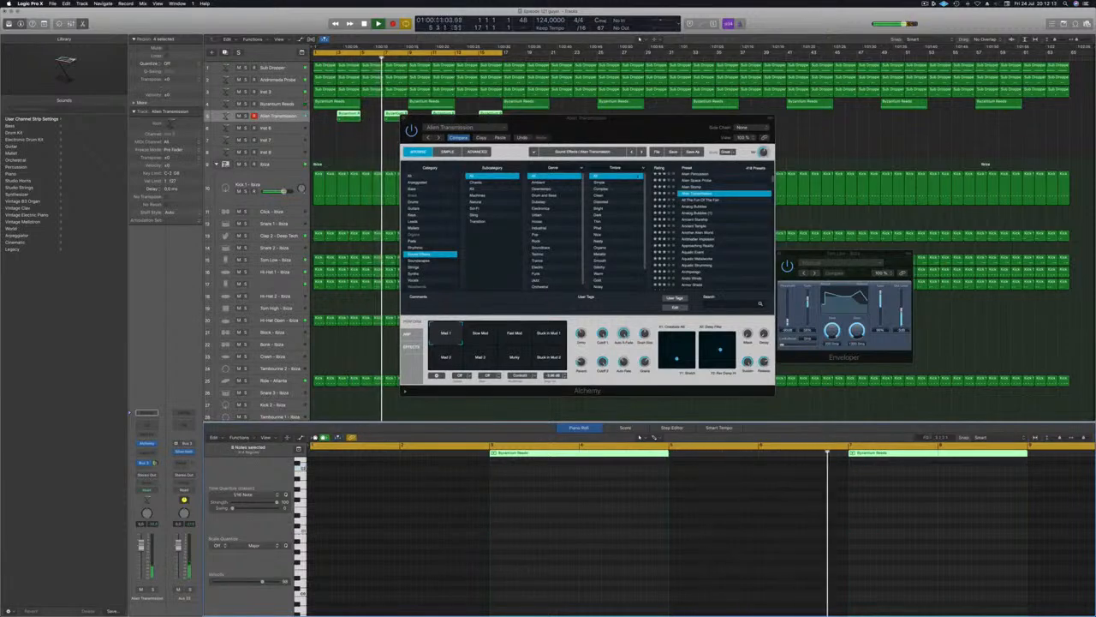
{"action": "left_click_drag", "start_coordinate": [640, 128], "coordinate": [635, 219]}
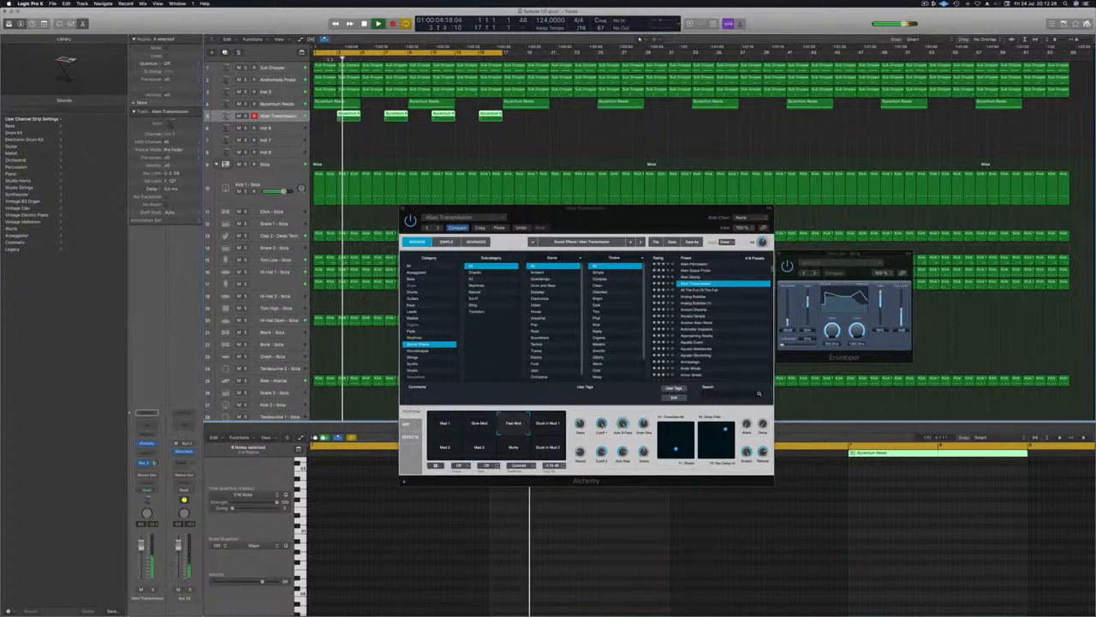
{"action": "left_click", "coordinate": [540, 426]}
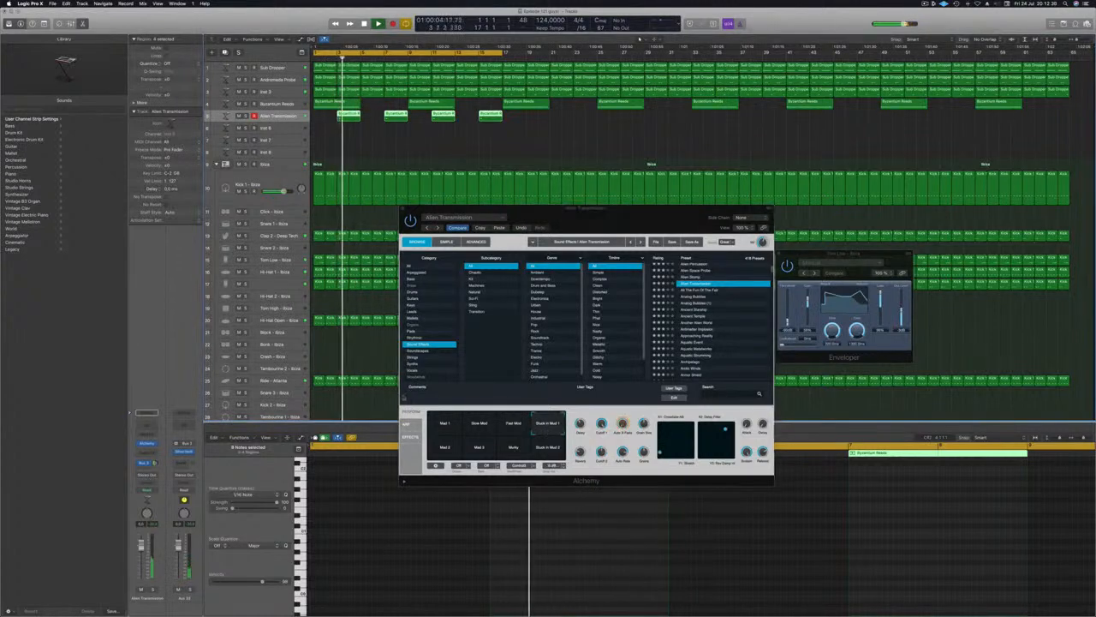
Change the Alchemy preset to All The Fun Of The Fair and replay the arrangement from near the start.
{"action": "left_click", "coordinate": [447, 447]}
{"action": "left_click", "coordinate": [701, 290]}
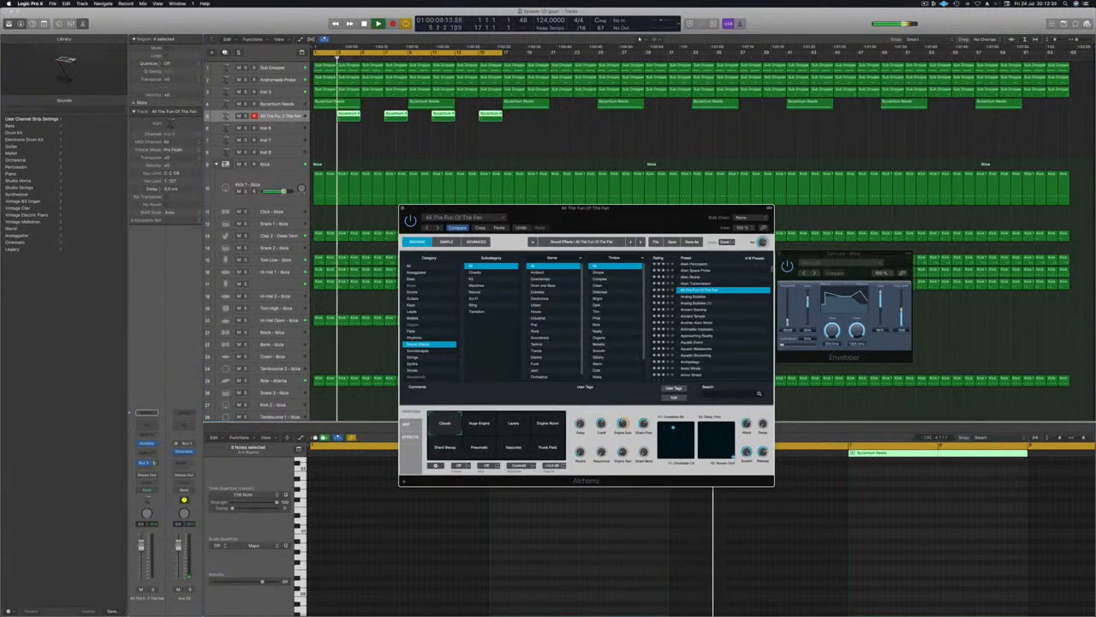
{"action": "left_click", "coordinate": [338, 57]}
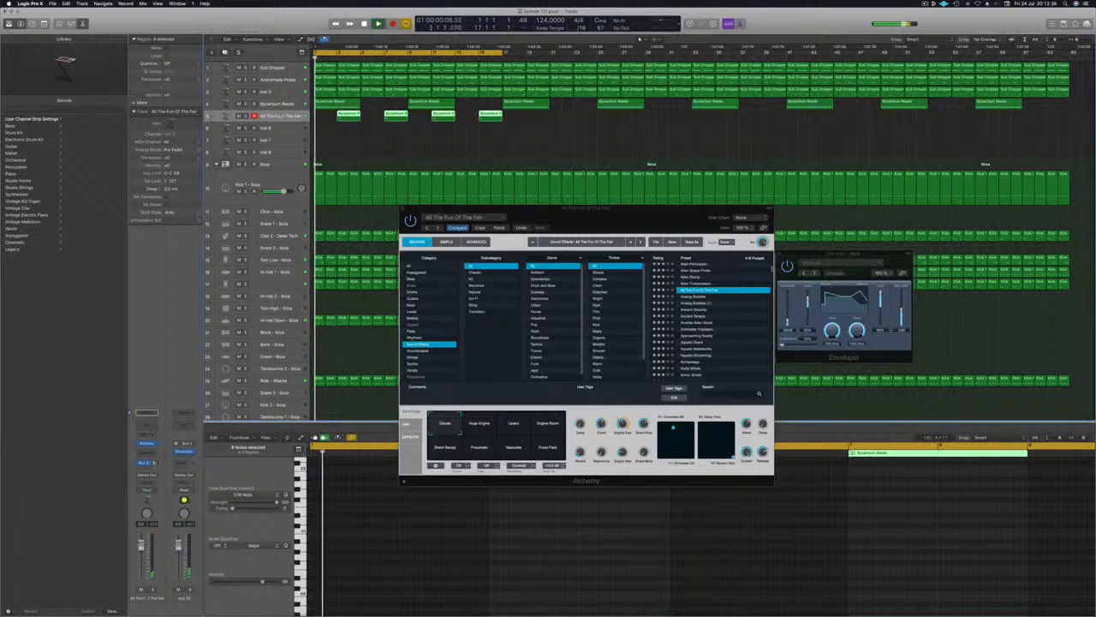
{"action": "left_click_drag", "start_coordinate": [585, 208], "coordinate": [586, 146]}
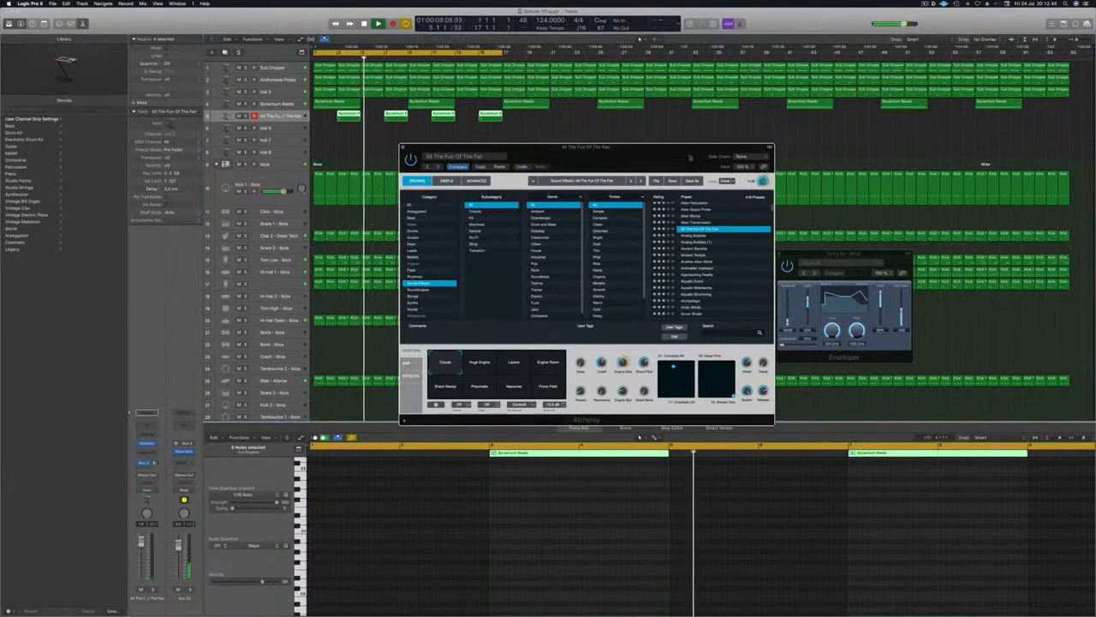
Adjust the Bus 3 send level on the All The Fun Of The Fair track and move the Alchemy window aside.
{"action": "left_click_drag", "start_coordinate": [702, 156], "coordinate": [737, 151]}
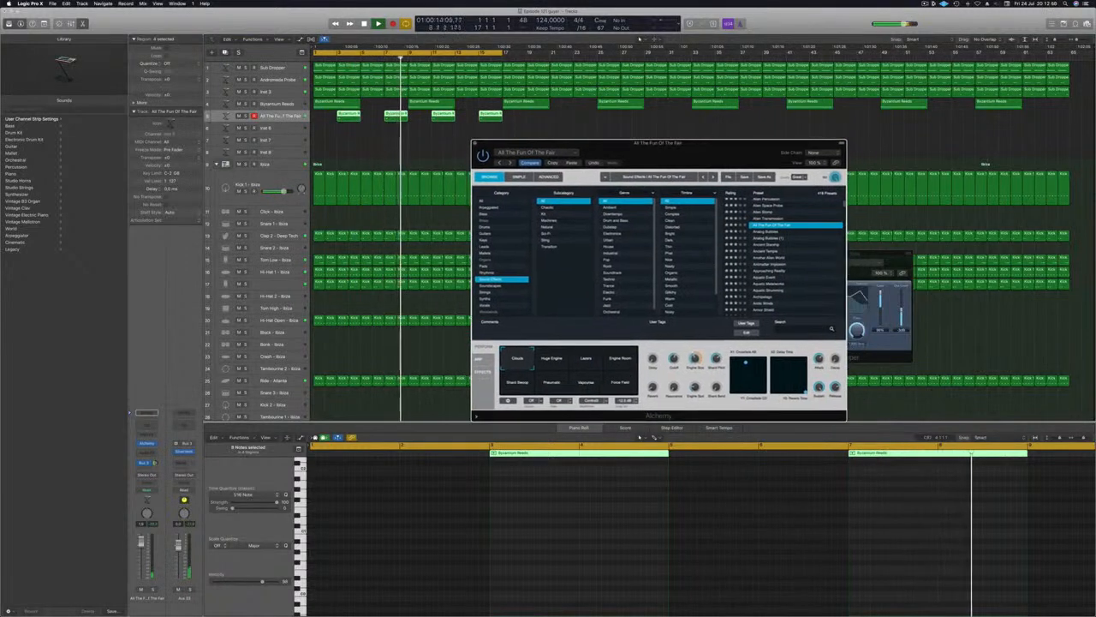
{"action": "left_click_drag", "start_coordinate": [155, 463], "coordinate": [157, 461]}
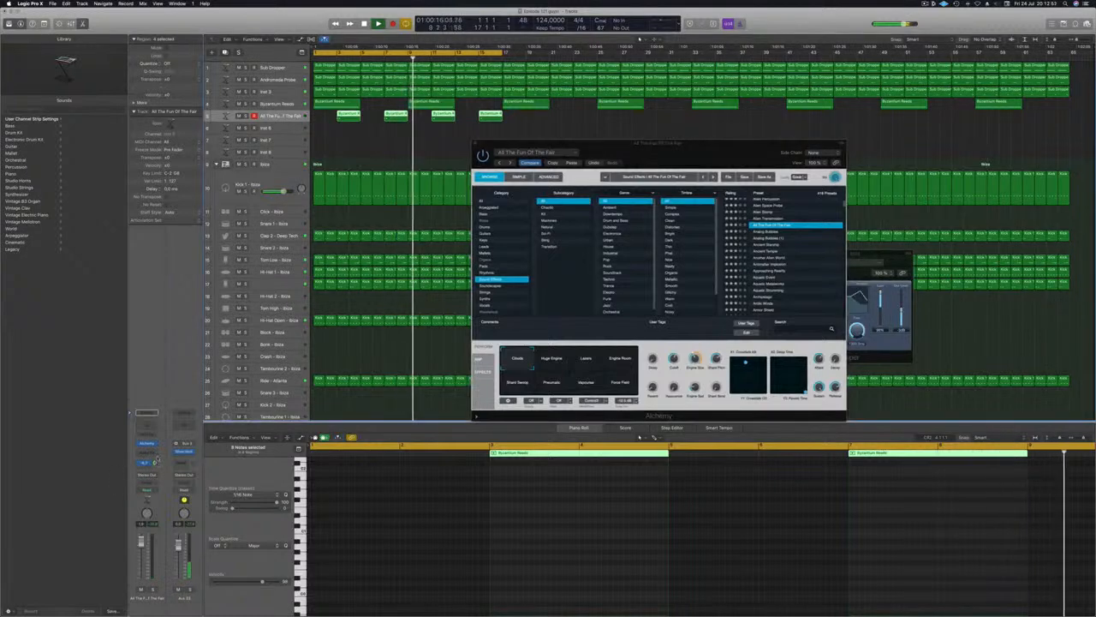
{"action": "left_click_drag", "start_coordinate": [682, 150], "coordinate": [727, 157]}
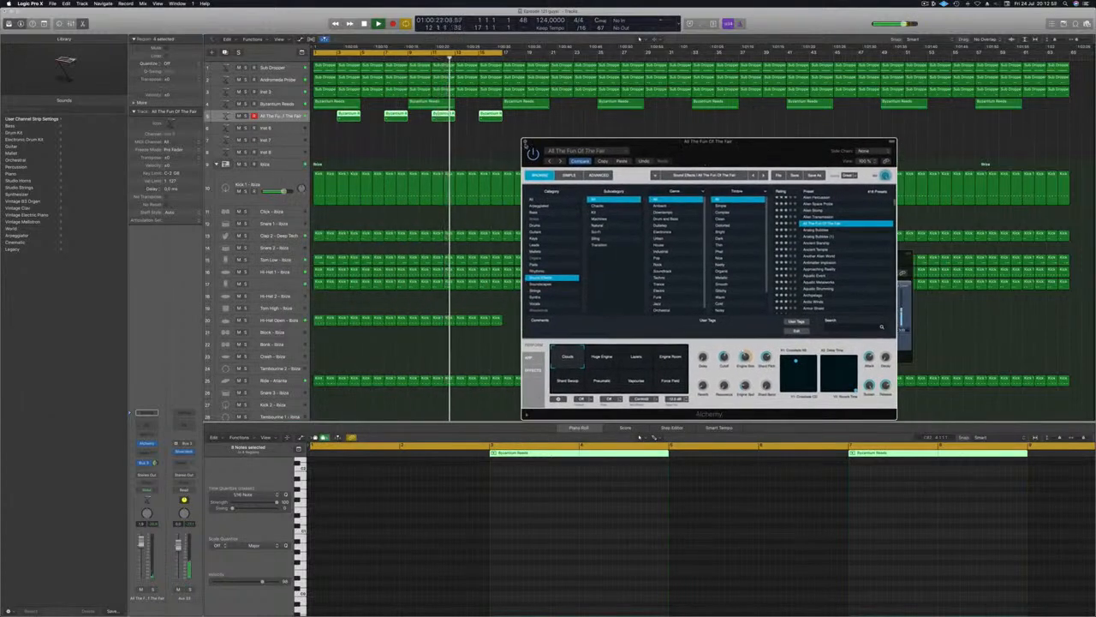
Audition another Alchemy performance snapshot, return to Clouds, and close the plug-in window.
{"action": "left_click", "coordinate": [638, 359]}
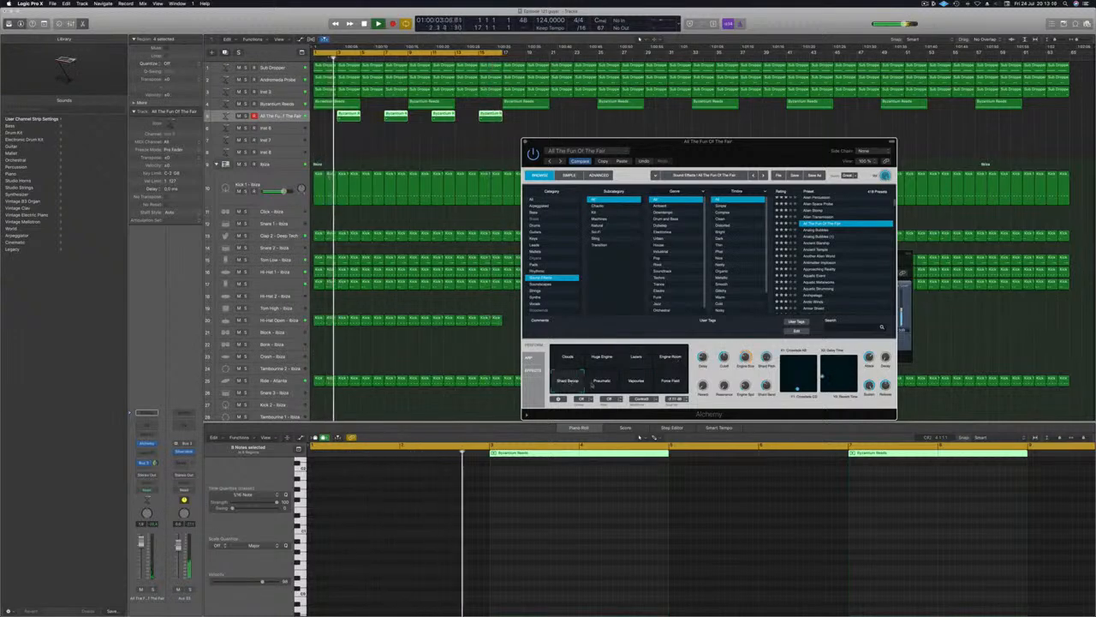
{"action": "left_click", "coordinate": [557, 361]}
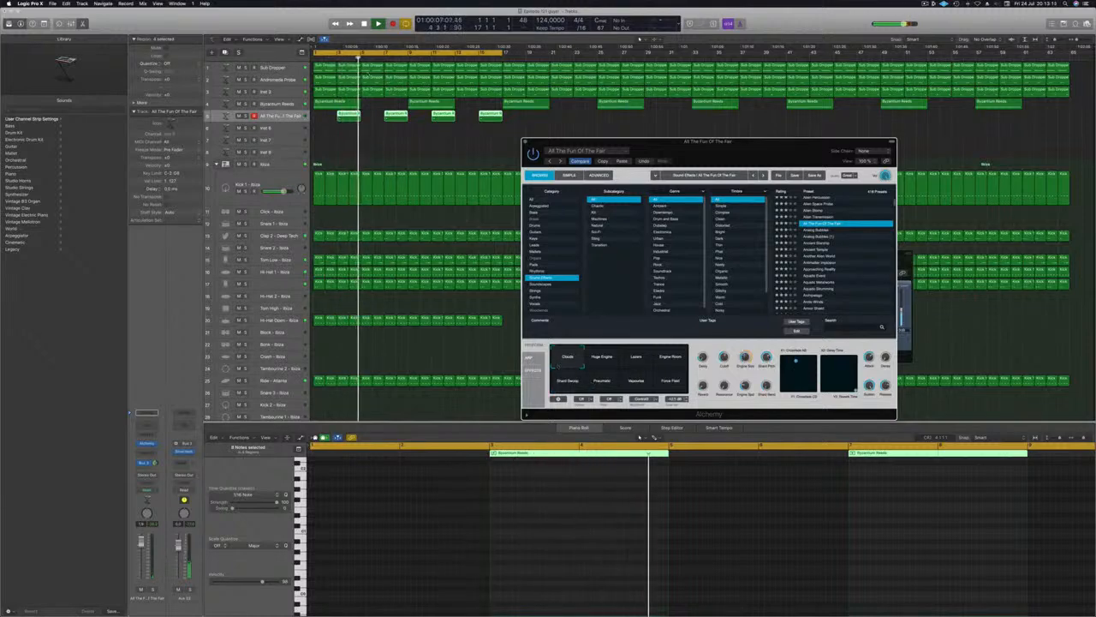
{"action": "left_click_drag", "start_coordinate": [582, 142], "coordinate": [509, 137]}
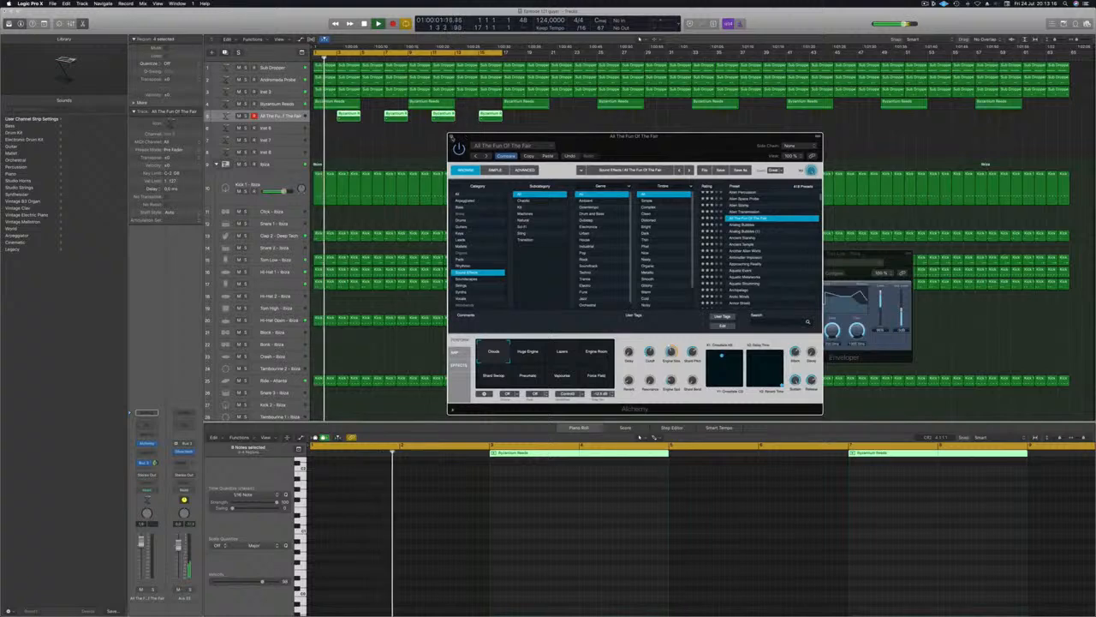
{"action": "key", "text": "super+w"}
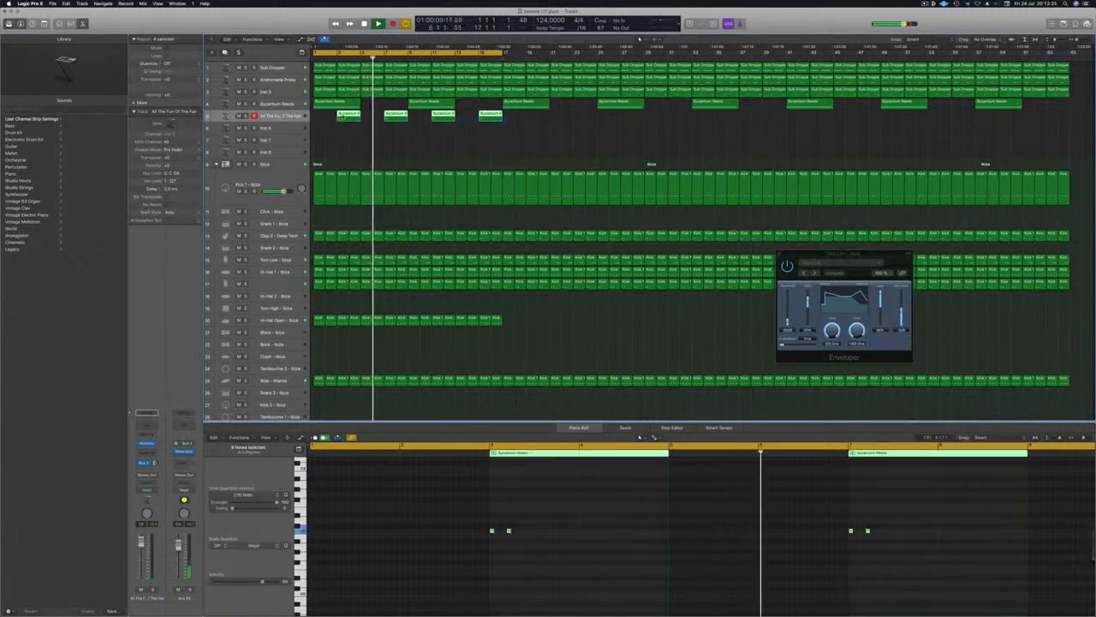
Duplicate the regions on the All The Fun Of The Fair track across the rest of the arrangement.
{"action": "left_click_drag", "start_coordinate": [444, 116], "coordinate": [592, 135]}
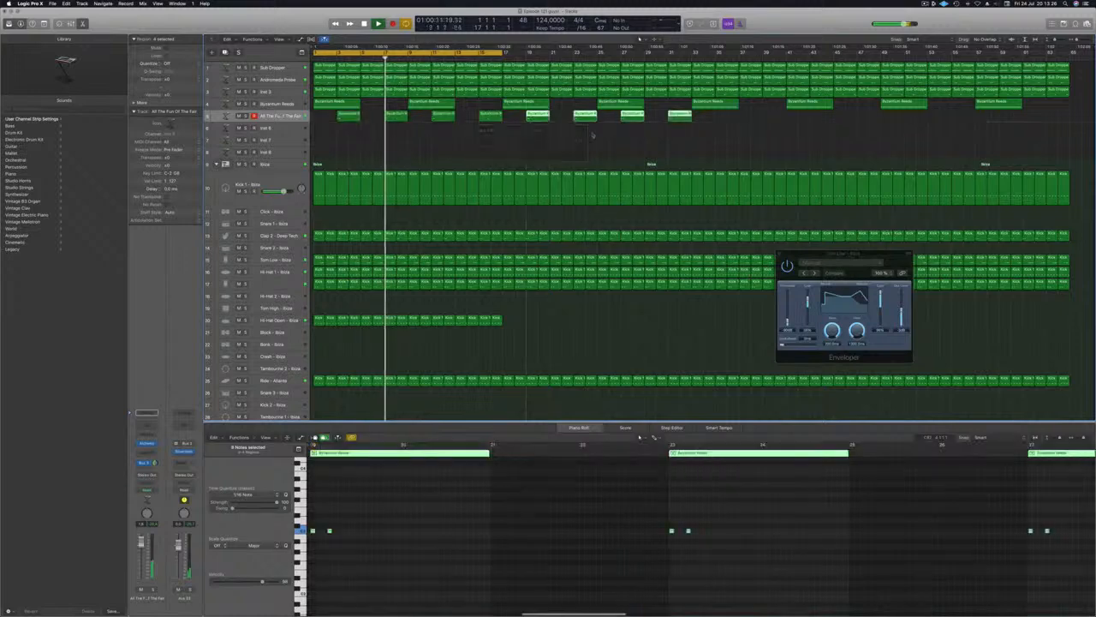
{"action": "mouse_move", "coordinate": [709, 119]}
{"action": "left_mouse_down"}
{"action": "mouse_move", "coordinate": [332, 111]}
{"action": "mouse_move", "coordinate": [728, 129]}
{"action": "left_mouse_up"}
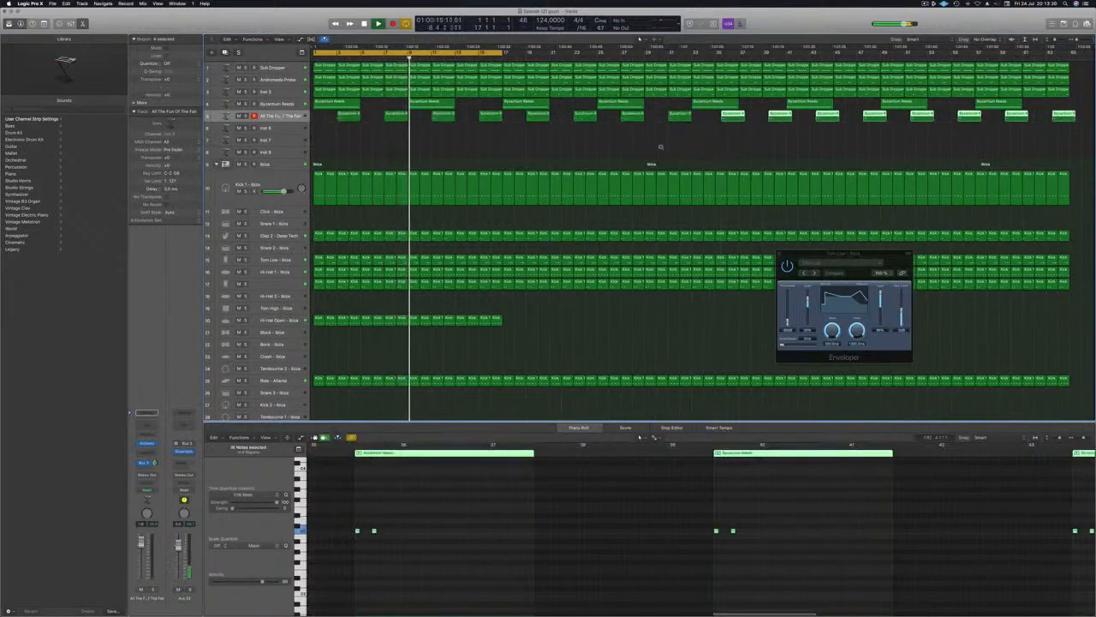
{"action": "left_click", "coordinate": [625, 150]}
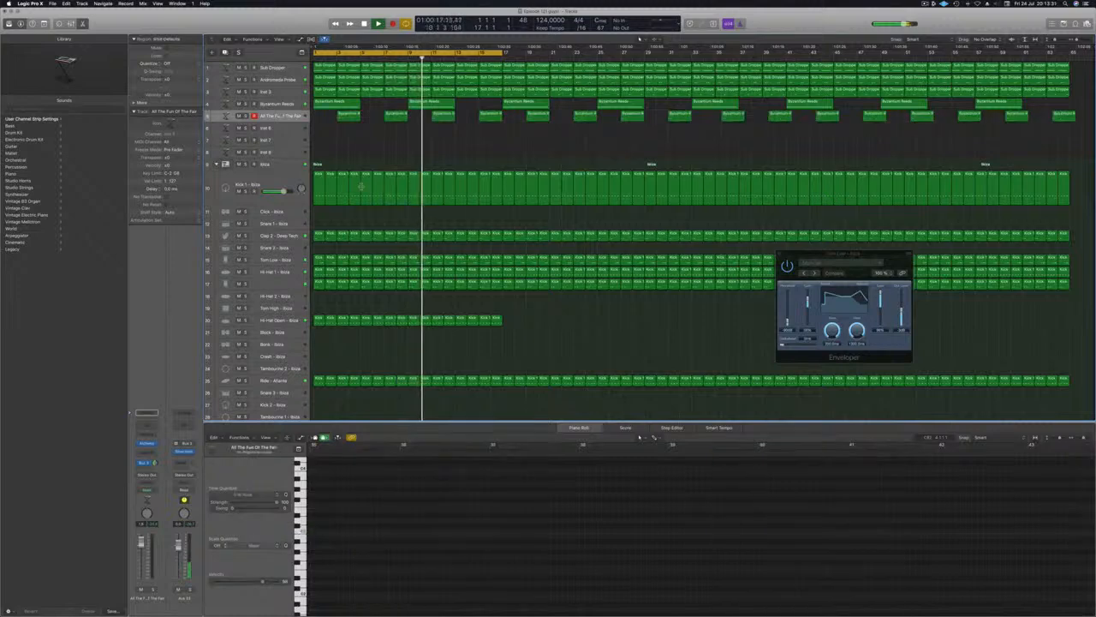
Copy the first region of track 17, just above Hi-Hat 2, onto the Tom High track at bar 1.
{"action": "key", "text": "super+Right"}
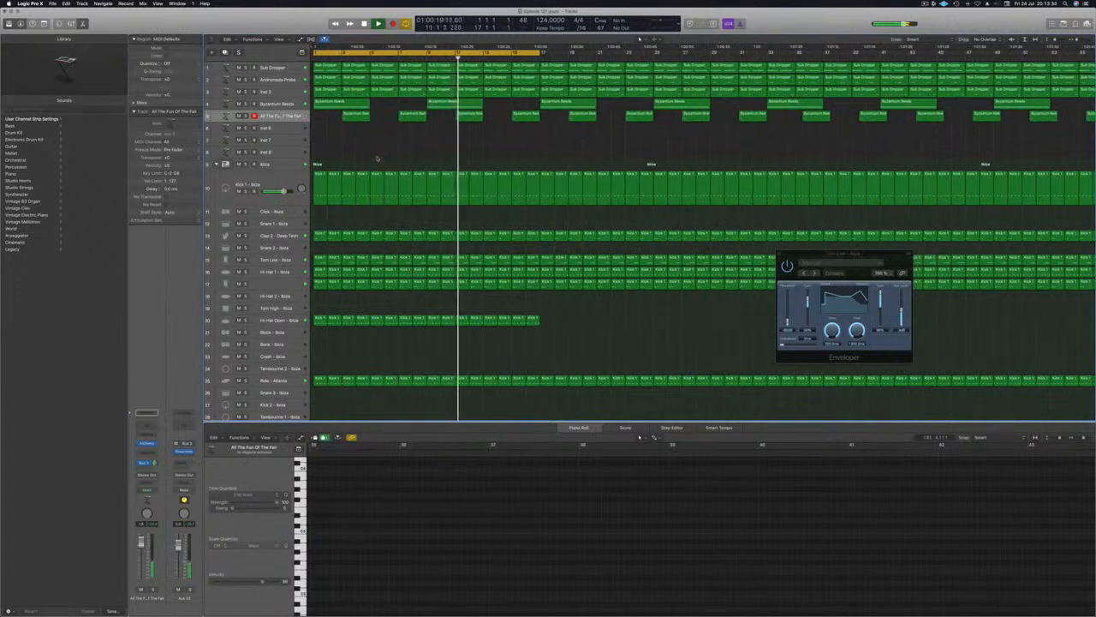
{"action": "scroll", "coordinate": [362, 339], "scroll_direction": "down", "scroll_amount": 1}
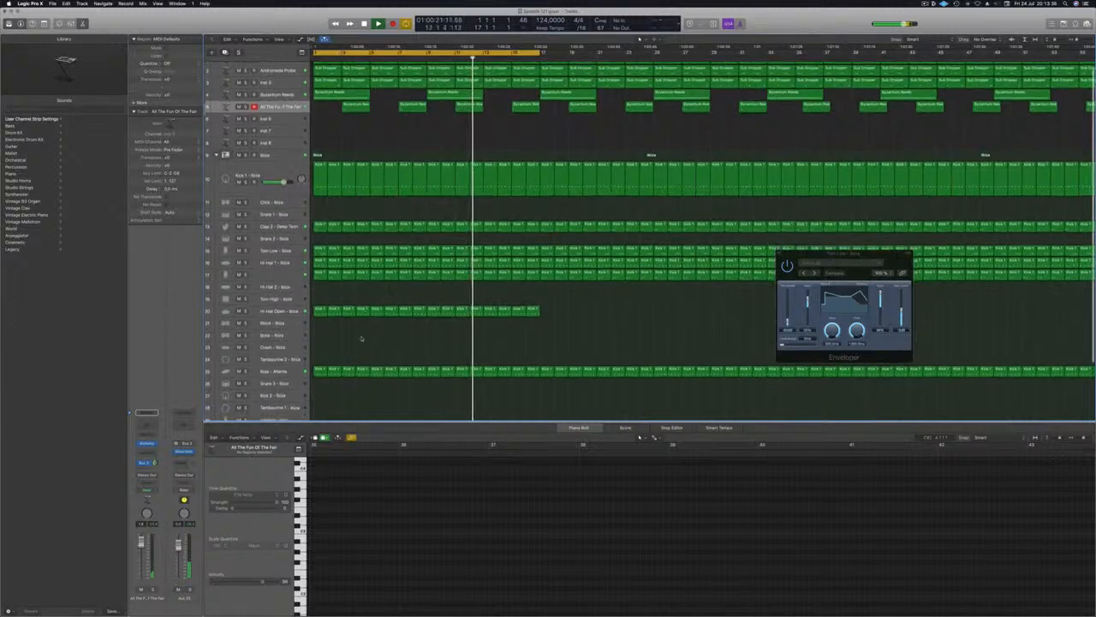
{"action": "left_click", "coordinate": [316, 276]}
{"action": "left_click_drag", "start_coordinate": [317, 276], "coordinate": [319, 300]}
Select both notes in the Tom High region and transpose them up two semitones to the tom's row.
{"action": "scroll", "coordinate": [346, 516], "scroll_direction": "up", "scroll_amount": 2}
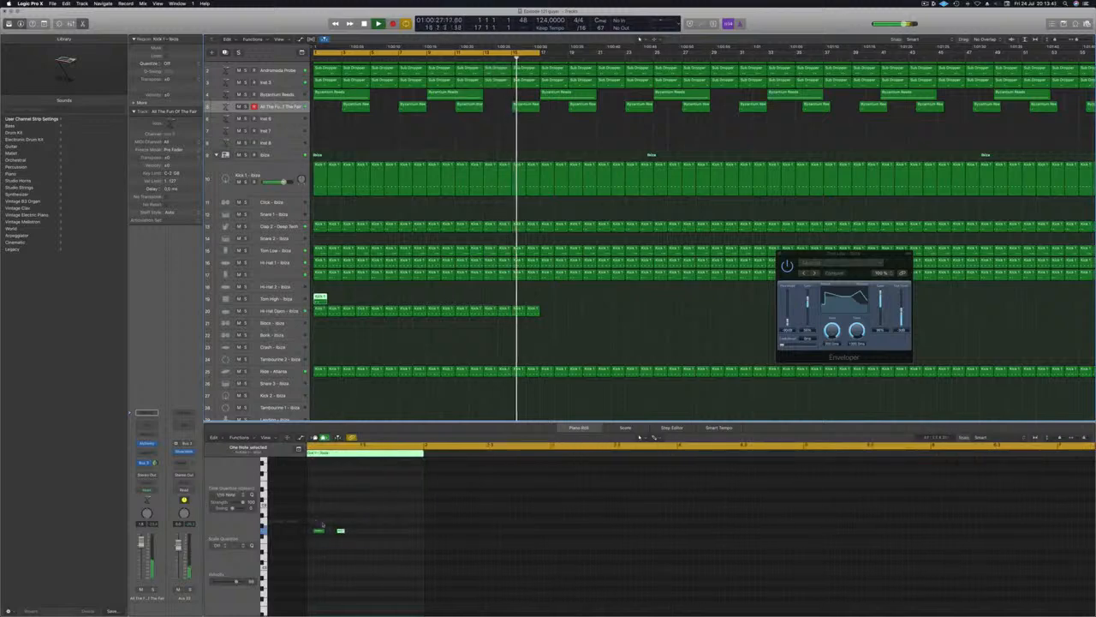
{"action": "left_click_drag", "start_coordinate": [315, 520], "coordinate": [385, 543]}
{"action": "key", "text": "alt+Up"}
{"action": "key", "text": "alt+Up"}
{"action": "key", "text": "alt+Up"}
{"action": "key", "text": "alt+Down"}
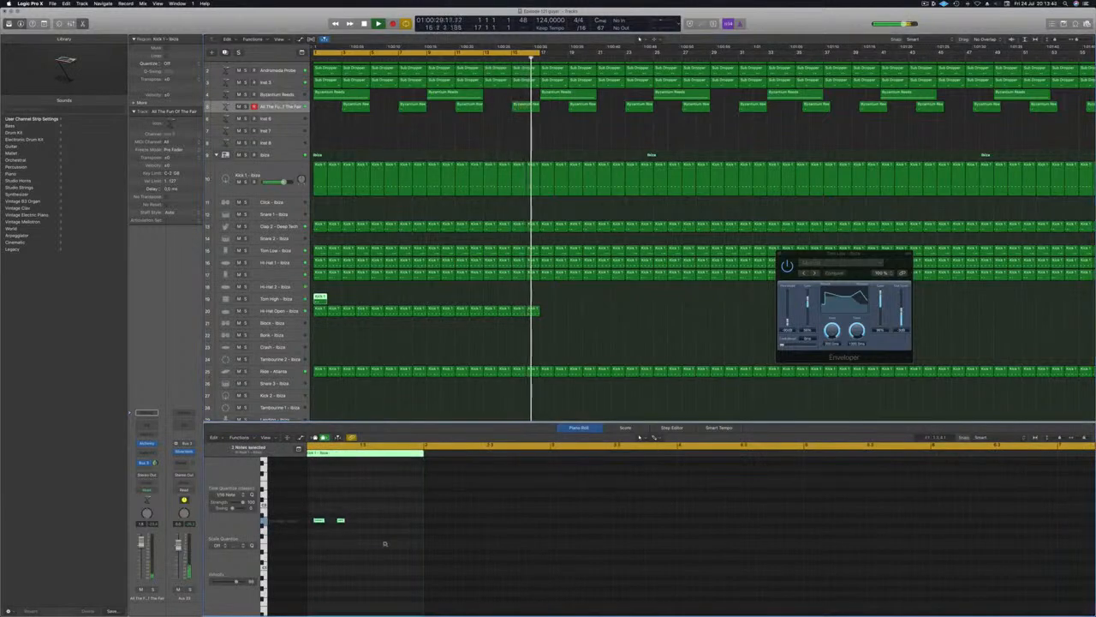
Copy notes within the Tom High region to build a five-note pattern across the bar.
{"action": "scroll", "coordinate": [406, 545], "scroll_direction": "up", "scroll_amount": 2}
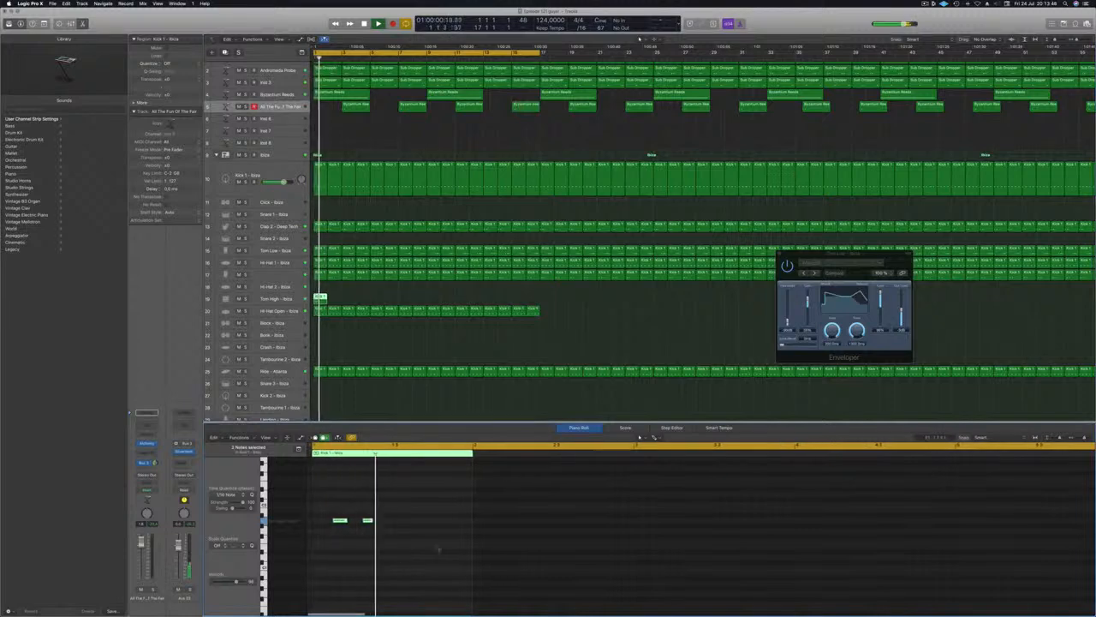
{"action": "scroll", "coordinate": [403, 527], "scroll_direction": "up", "scroll_amount": 2}
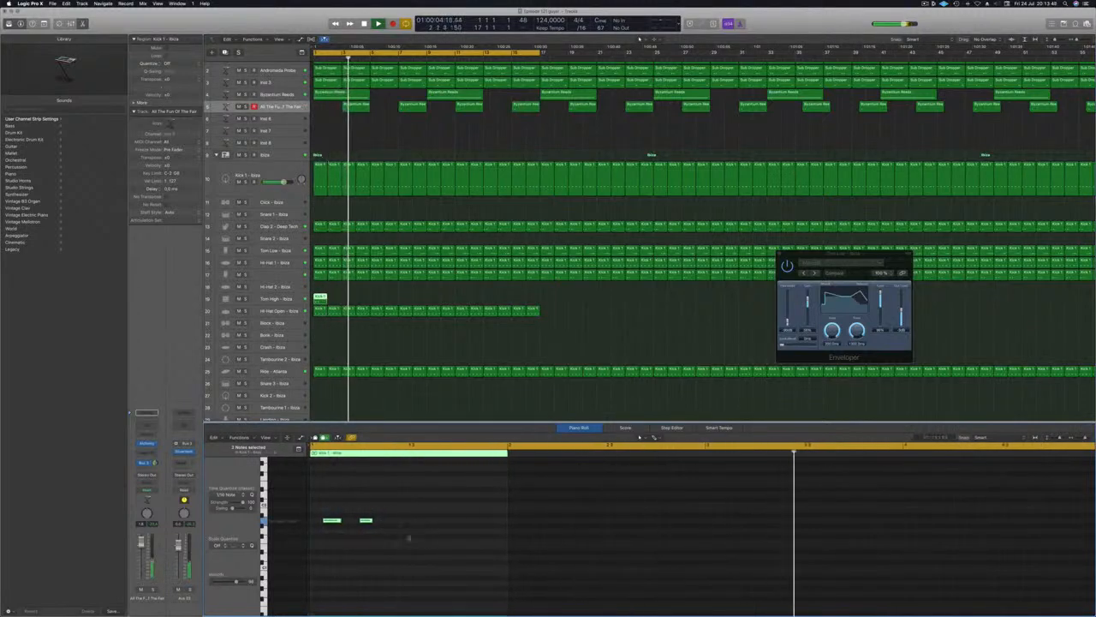
{"action": "left_click_drag", "start_coordinate": [354, 521], "coordinate": [457, 526]}
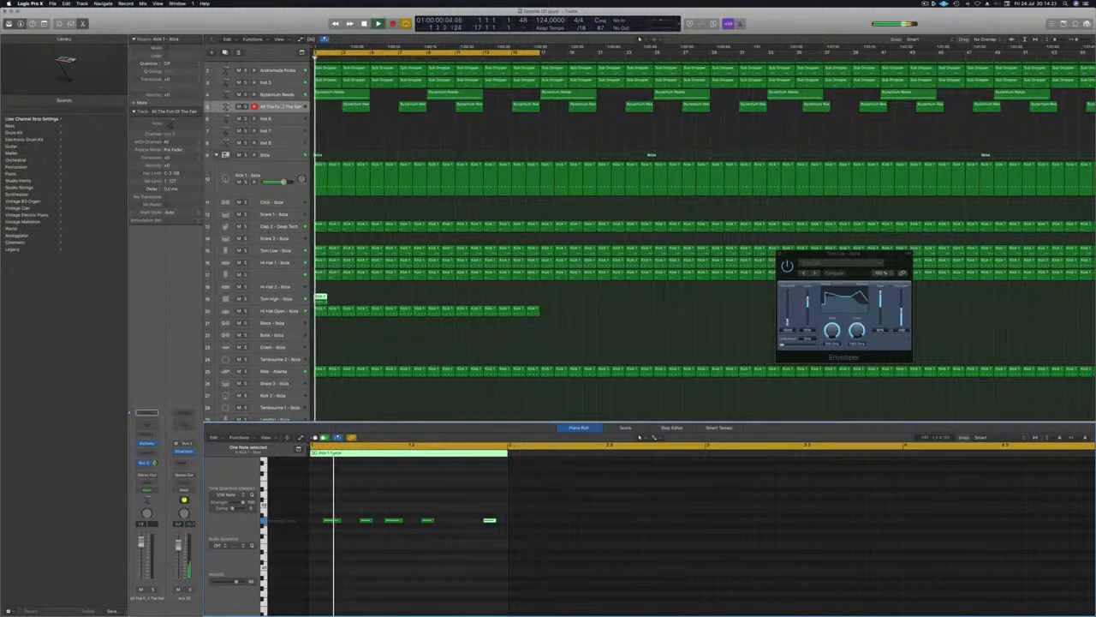
Repeat the Tom High region through bar 16, then select the Tom High track and play it back.
{"action": "left_click_drag", "start_coordinate": [319, 299], "coordinate": [488, 303]}
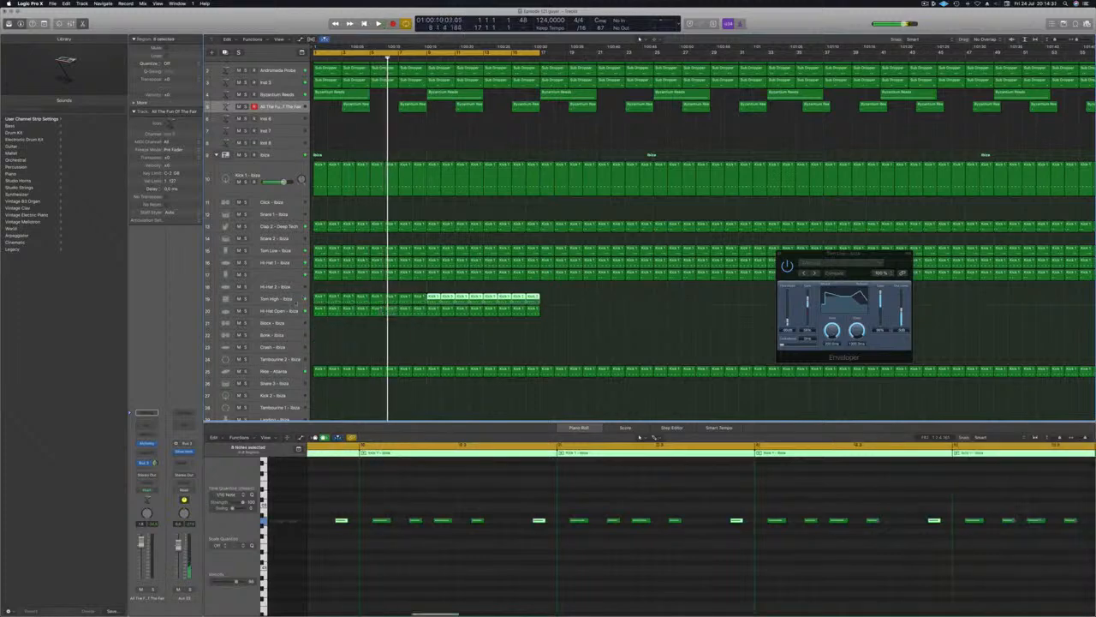
{"action": "left_click", "coordinate": [298, 299]}
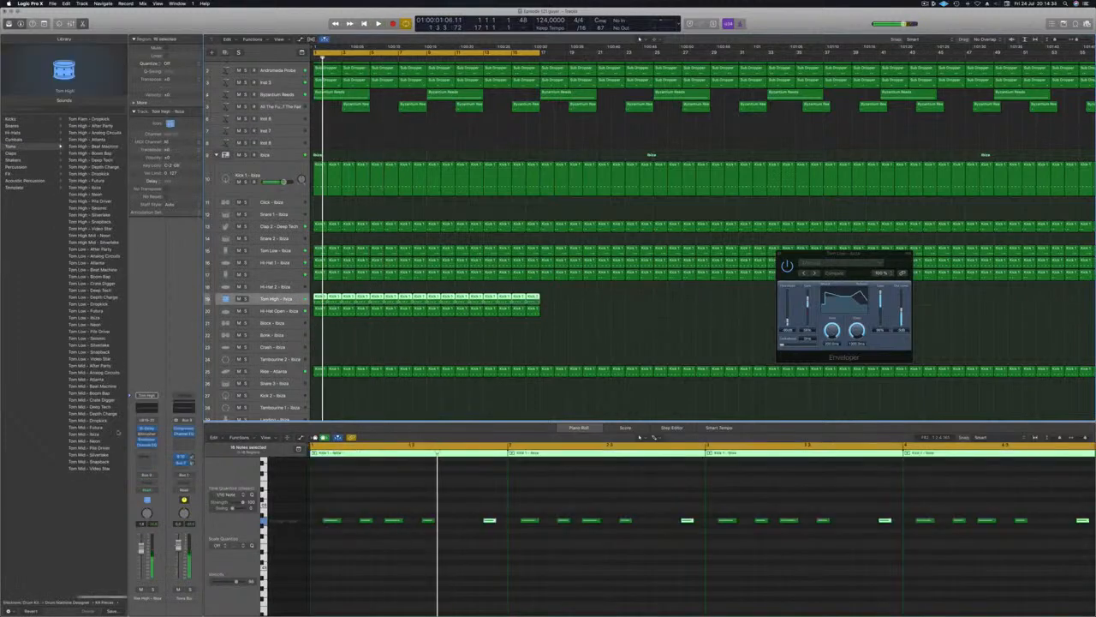
{"action": "key", "text": "space"}
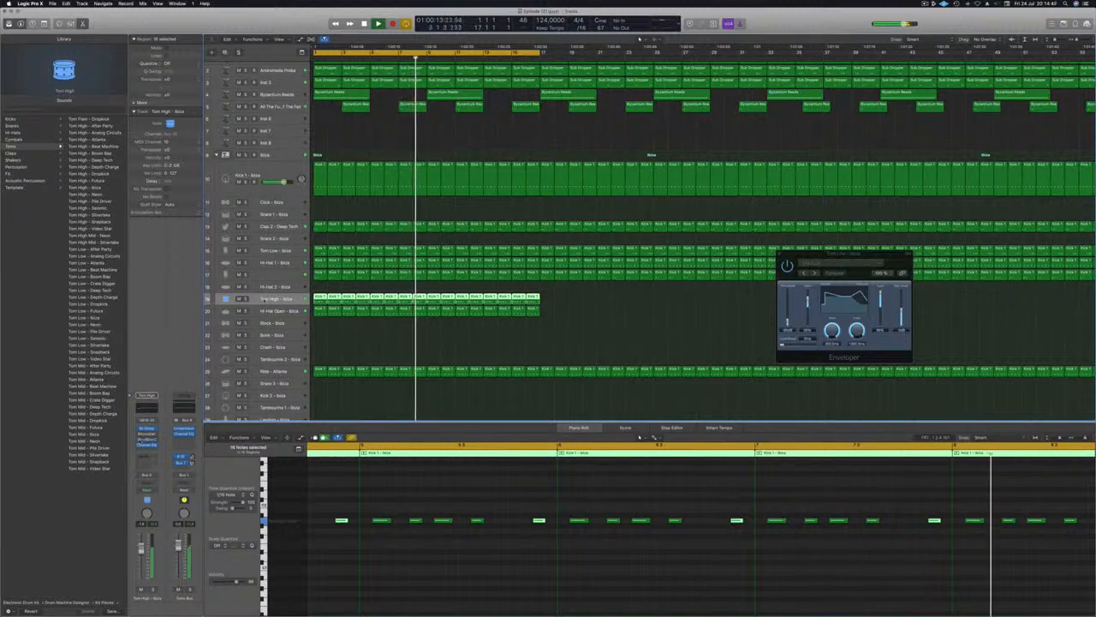
Replay from the start, try the Tom High - Neon sound, and change the track's sound to Tom Flam - Dropkick.
{"action": "key", "text": "Return"}
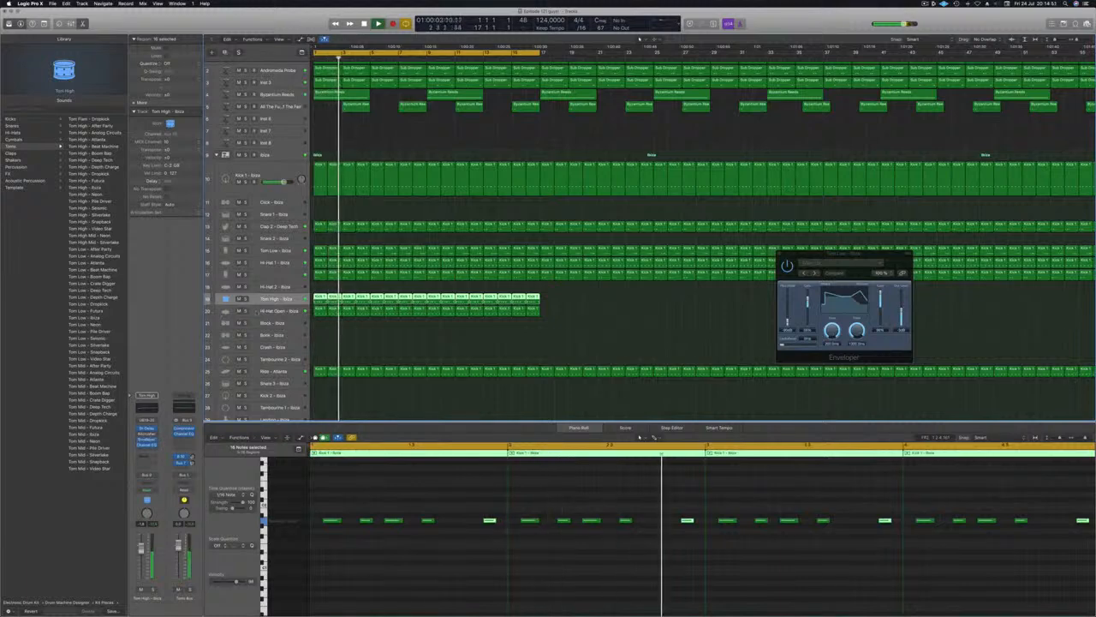
{"action": "key", "text": "Return"}
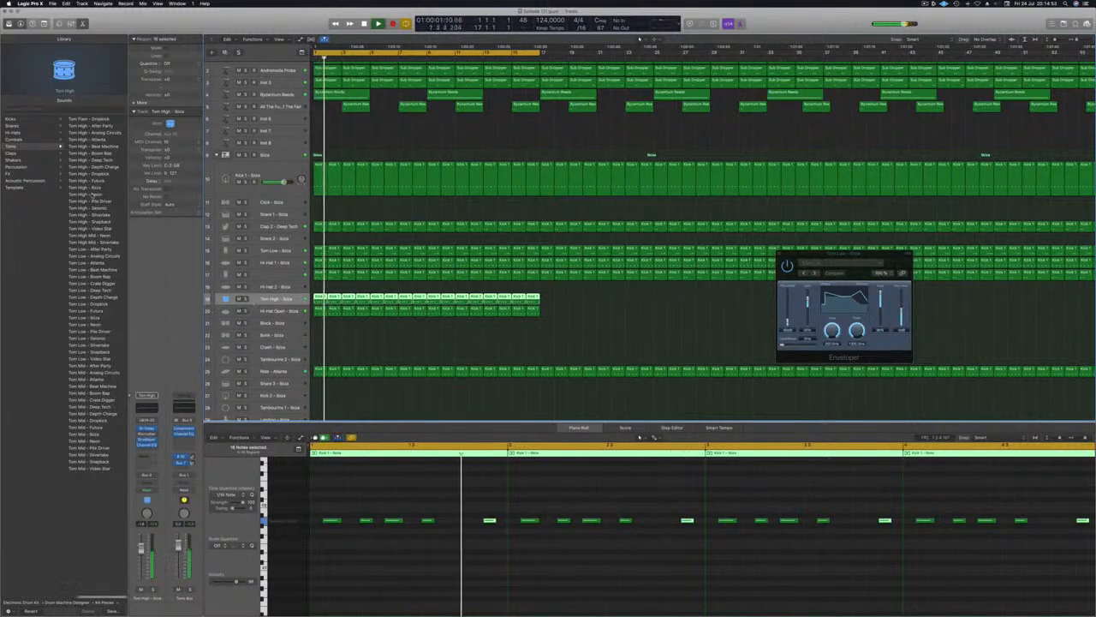
{"action": "left_click", "coordinate": [89, 194]}
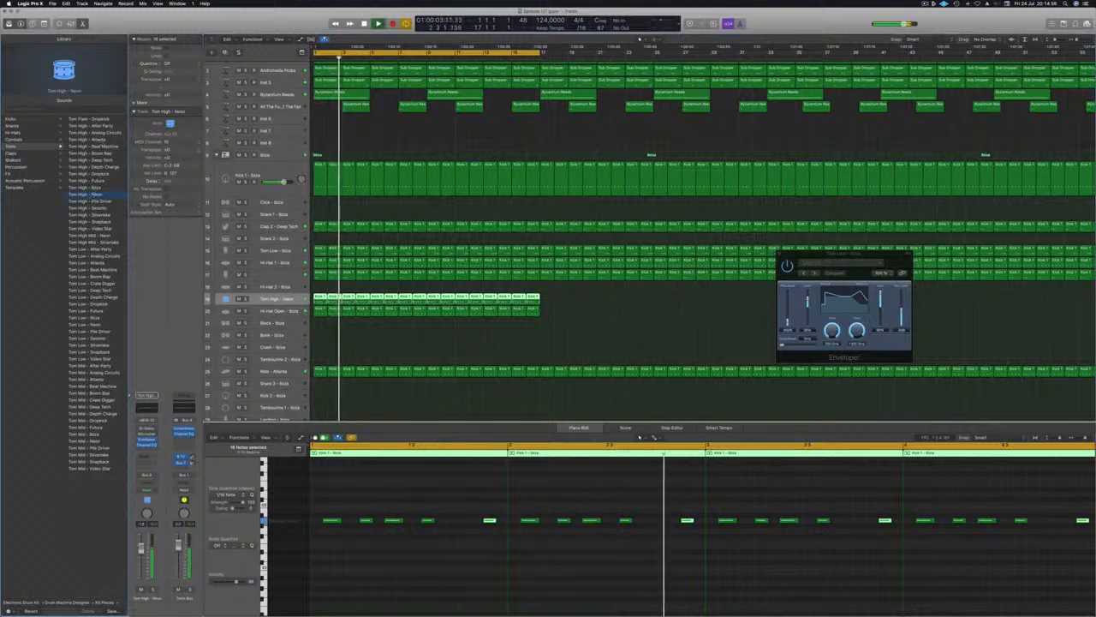
{"action": "left_click", "coordinate": [89, 119]}
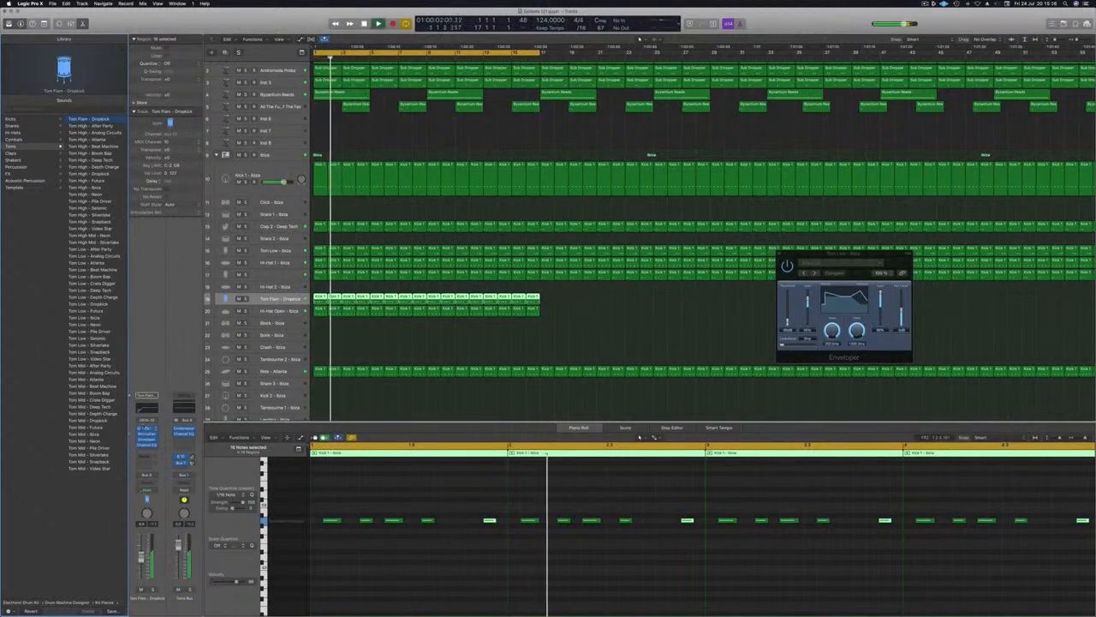
Open the tom track's Stereo Delay, load a Dual 1/16 preset, and raise the track's volume slightly.
{"action": "left_click", "coordinate": [148, 429]}
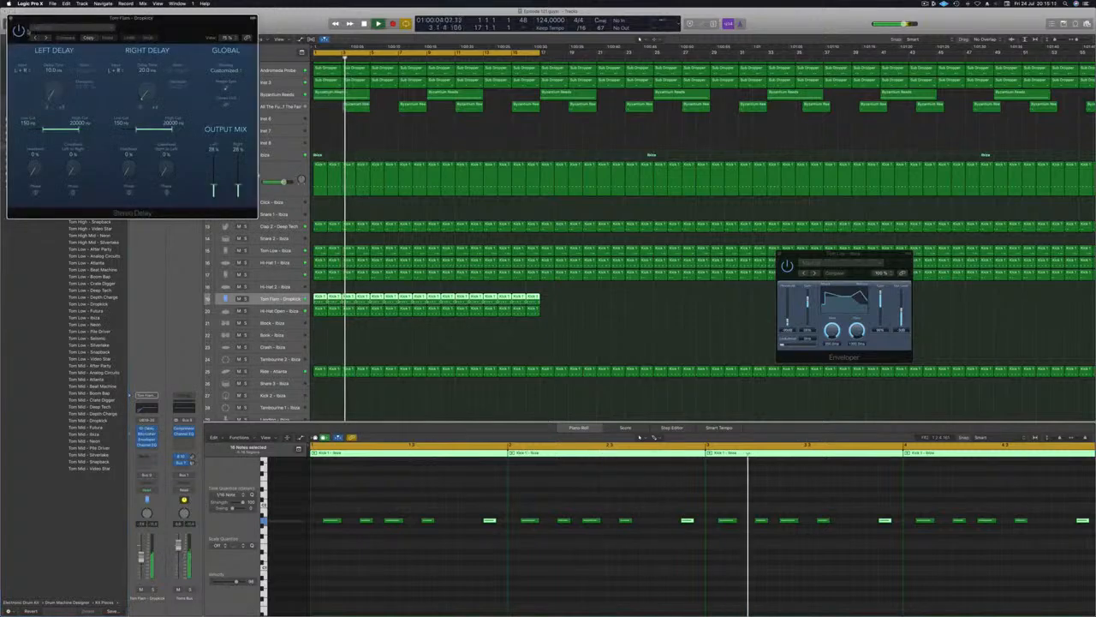
{"action": "left_click", "coordinate": [35, 39]}
{"action": "left_click_drag", "start_coordinate": [60, 19], "coordinate": [196, 43]}
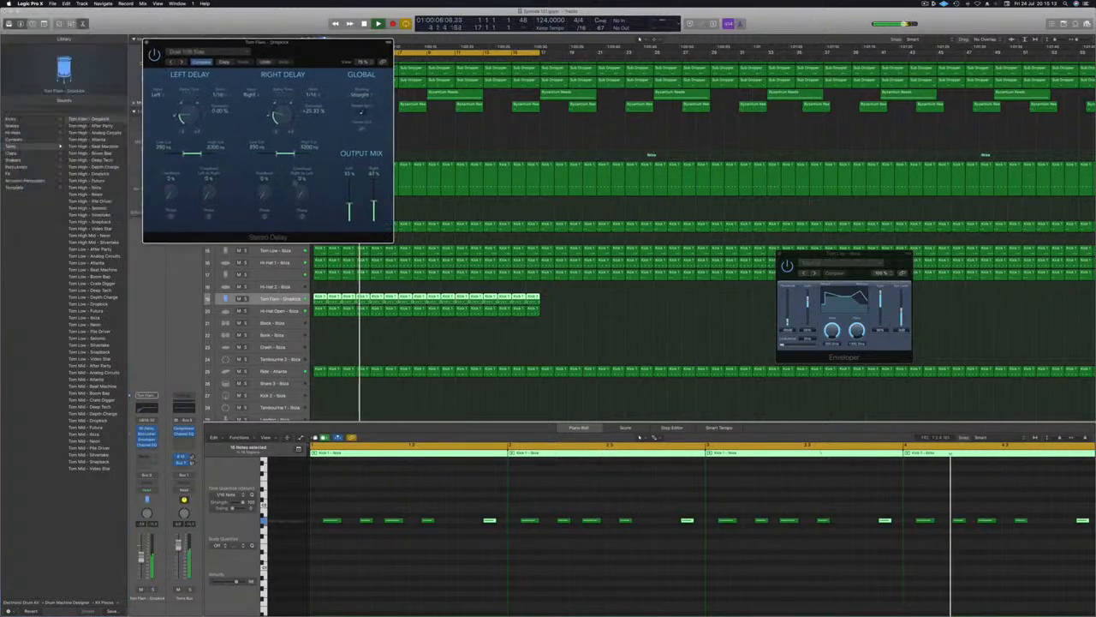
{"action": "left_click_drag", "start_coordinate": [142, 560], "coordinate": [141, 555]}
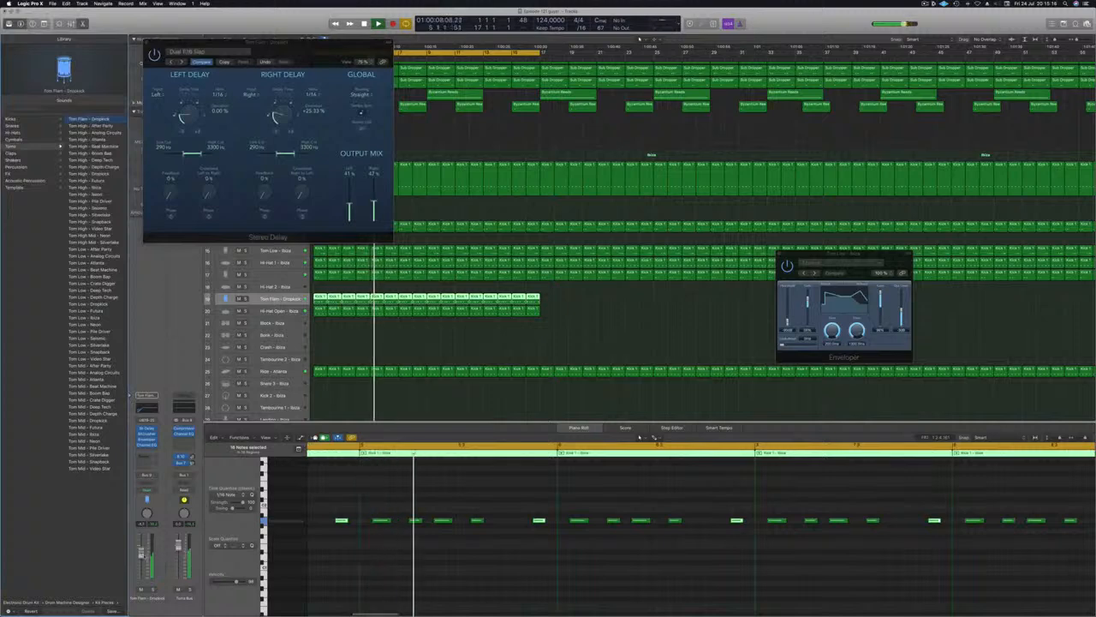
{"action": "left_click_drag", "start_coordinate": [321, 47], "coordinate": [522, 67]}
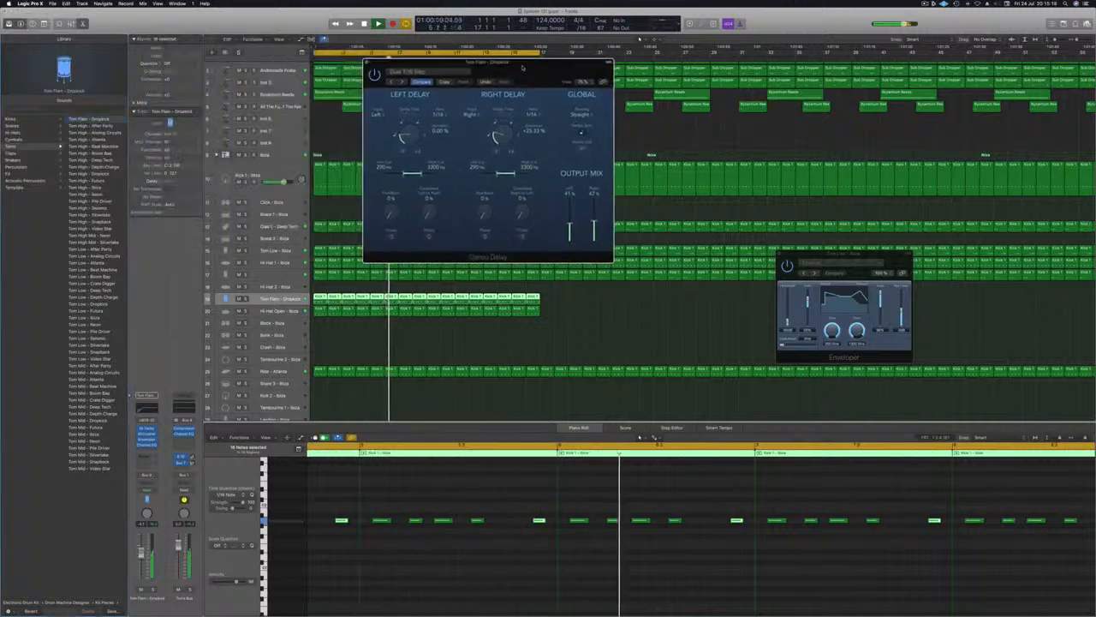
Try more feedback on both Stereo Delay channels during playback, and switch its preset to Dual 1/8 Note Triplets.
{"action": "key", "text": "space"}
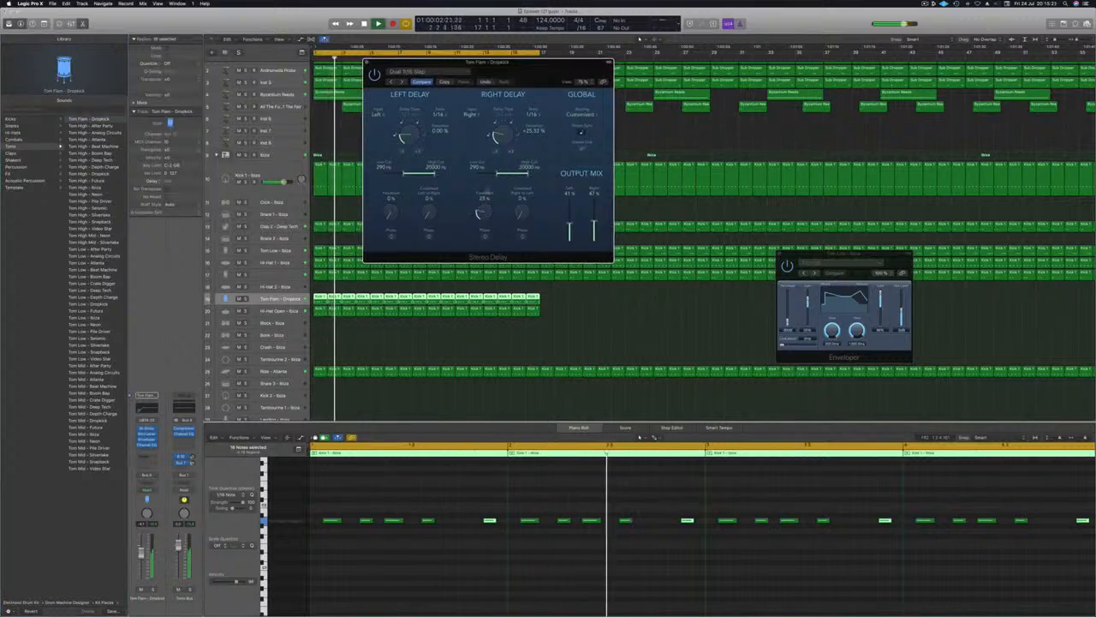
{"action": "left_click_drag", "start_coordinate": [490, 214], "coordinate": [490, 176]}
{"action": "left_click_drag", "start_coordinate": [392, 214], "coordinate": [392, 175]}
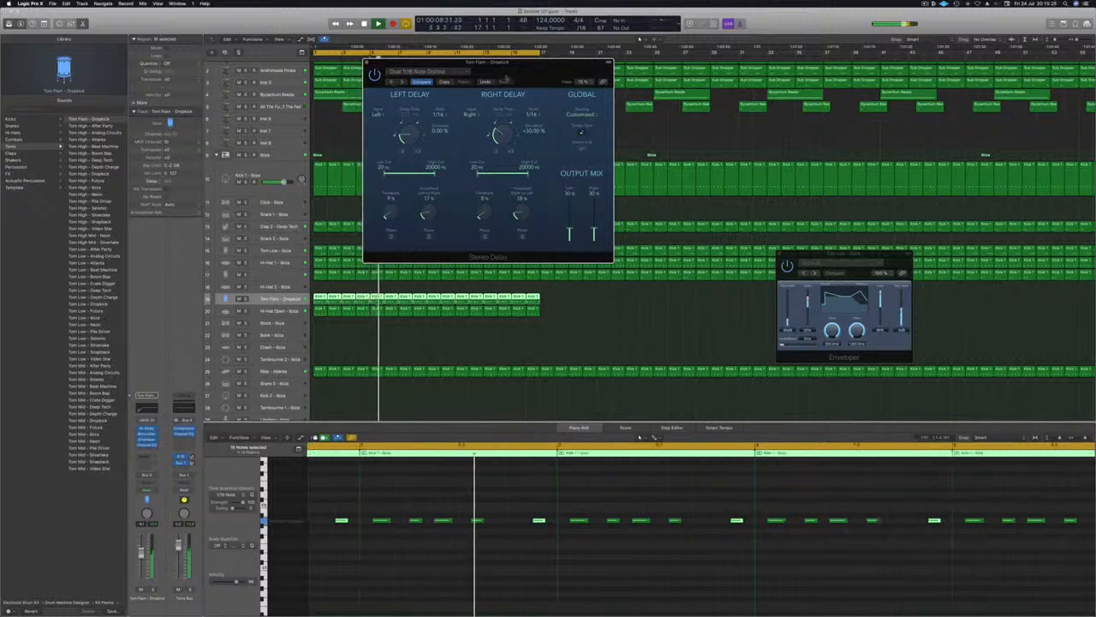
{"action": "left_click", "coordinate": [389, 90]}
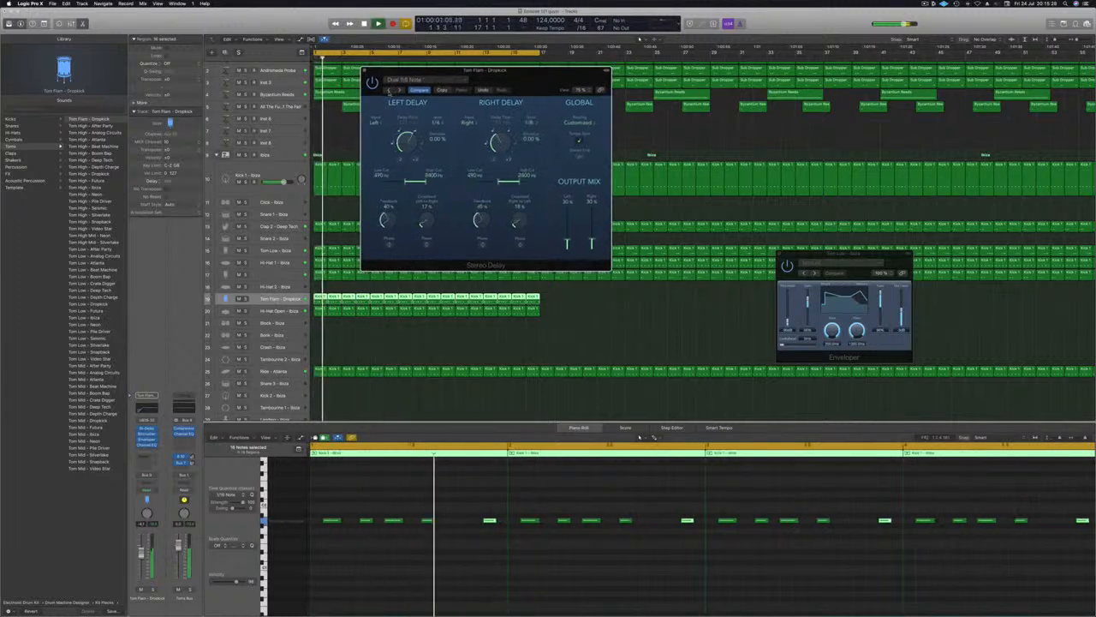
{"action": "left_click", "coordinate": [389, 90]}
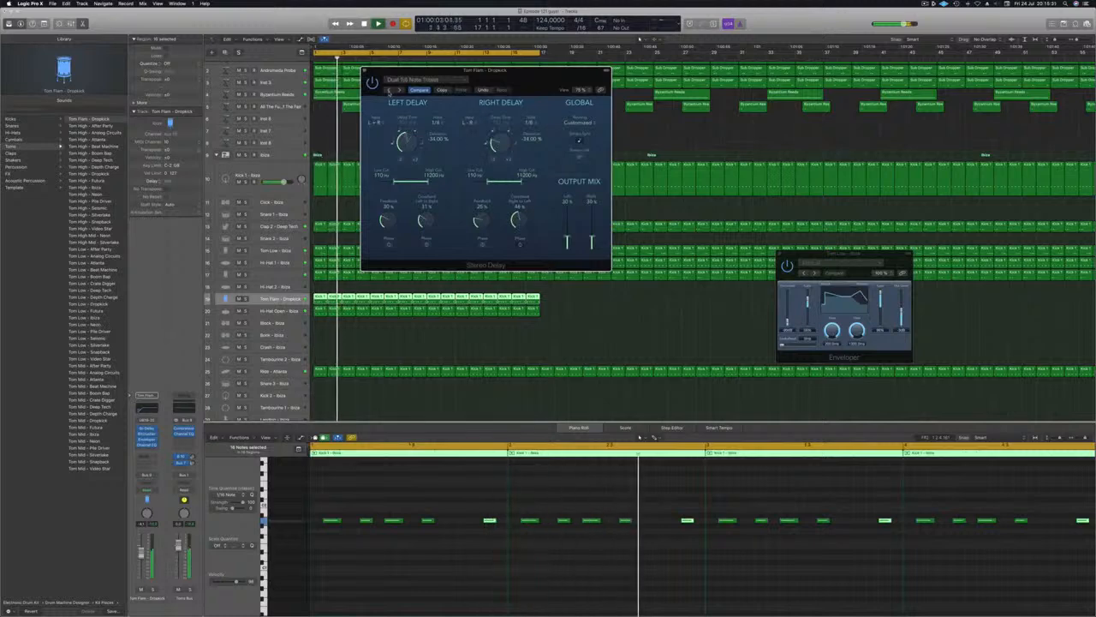
Switch the tom's Stereo Delay to the Dual 1/16 Step preset and raise the feedback on both channels during playback.
{"action": "left_click", "coordinate": [390, 91]}
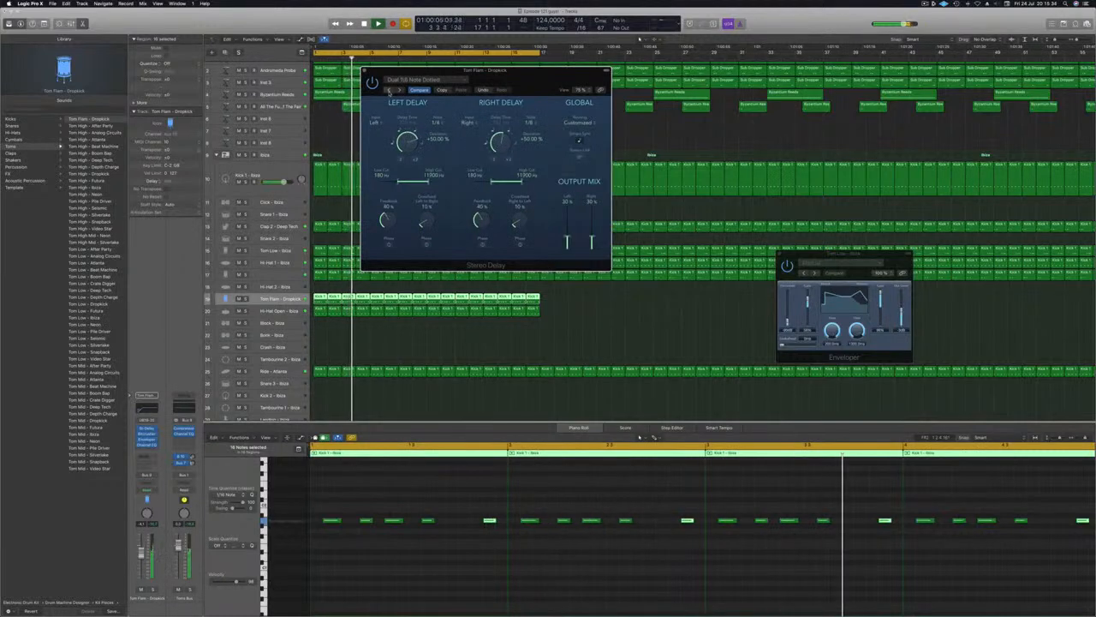
{"action": "left_click", "coordinate": [390, 91]}
{"action": "left_click", "coordinate": [420, 79]}
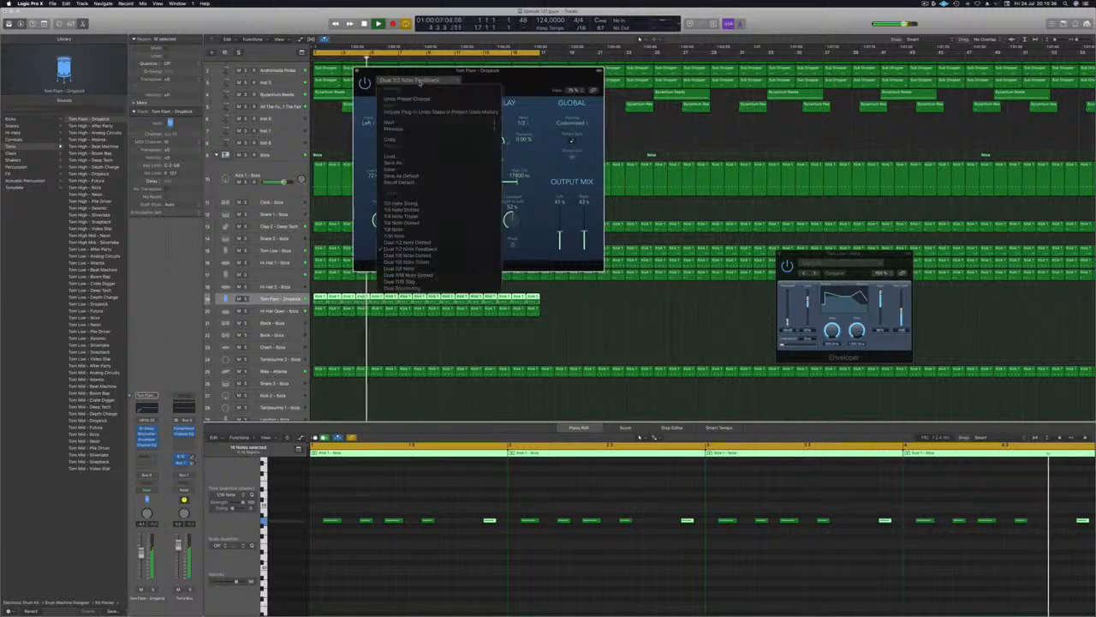
{"action": "left_click", "coordinate": [410, 281]}
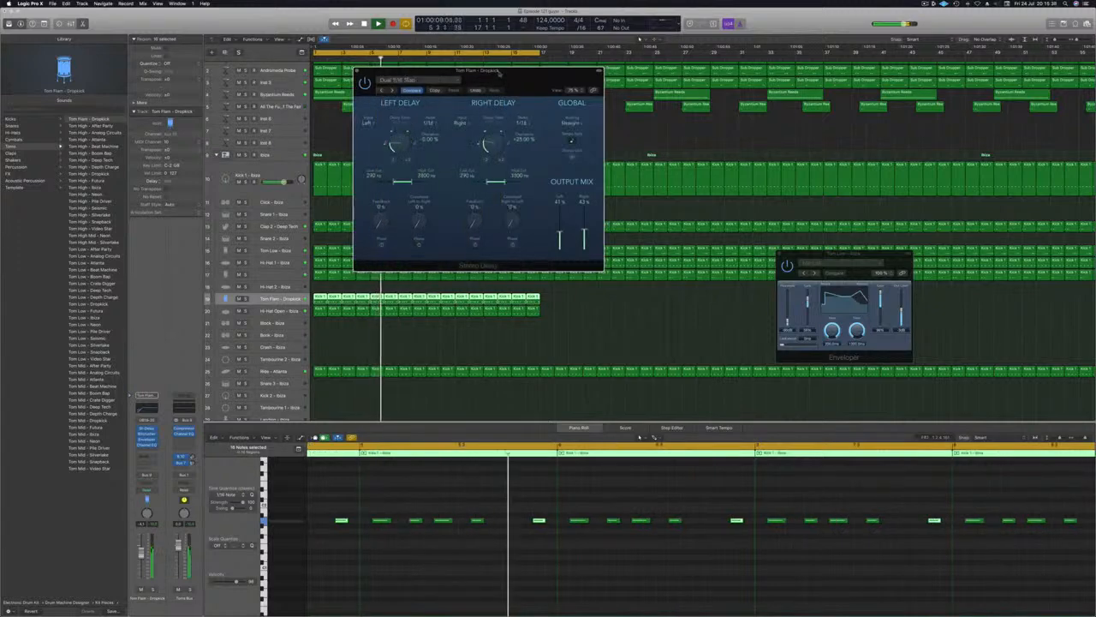
{"action": "left_click_drag", "start_coordinate": [485, 81], "coordinate": [433, 98]}
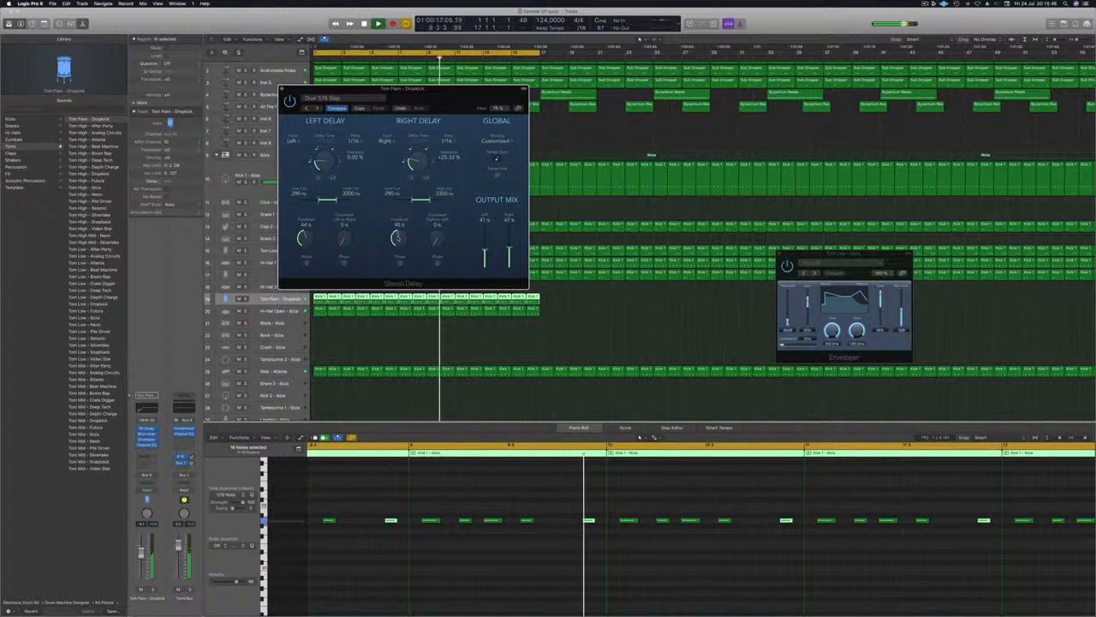
{"action": "key", "text": "Return"}
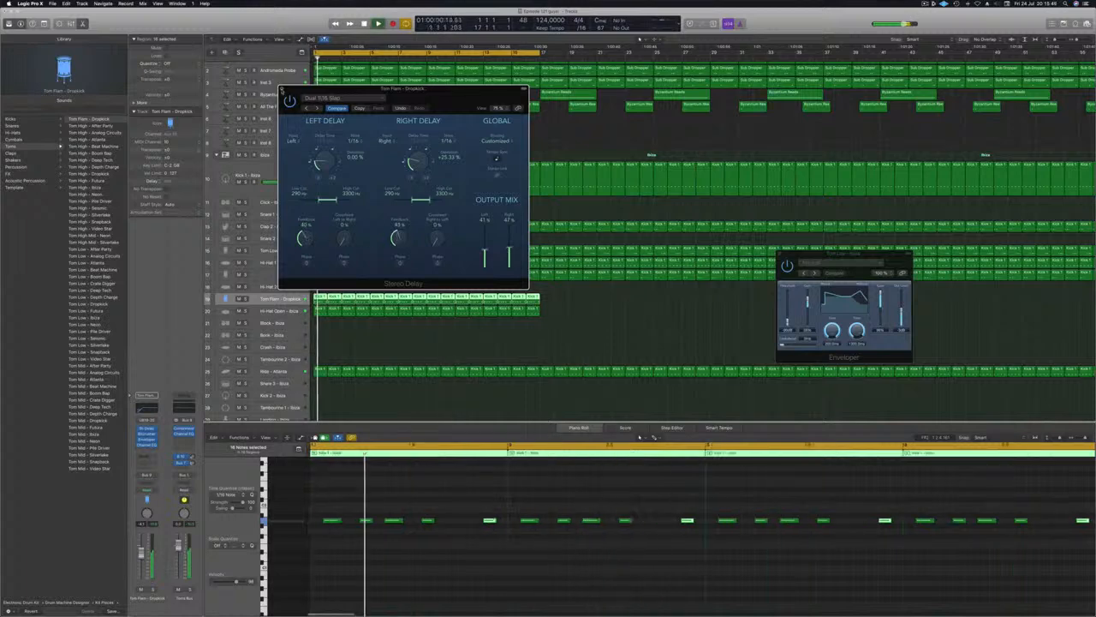
{"action": "key", "text": "super+w"}
{"action": "key", "text": "Return"}
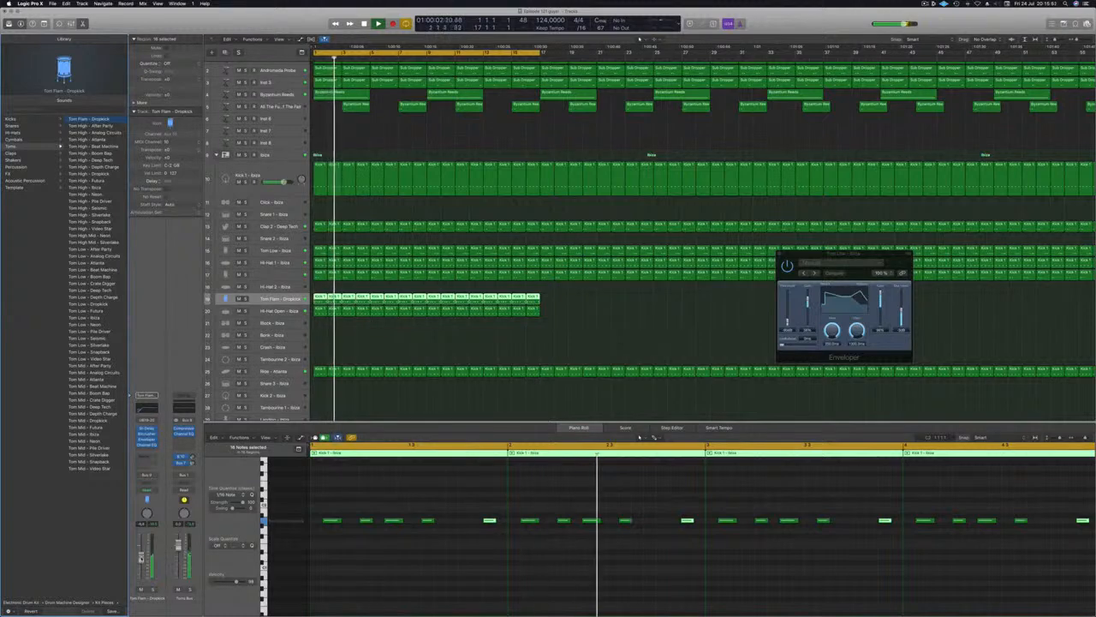
Open the tom track's Channel EQ, steepen its low cut to 48 dB/Oct and turn on the analyzer.
{"action": "left_click", "coordinate": [146, 444]}
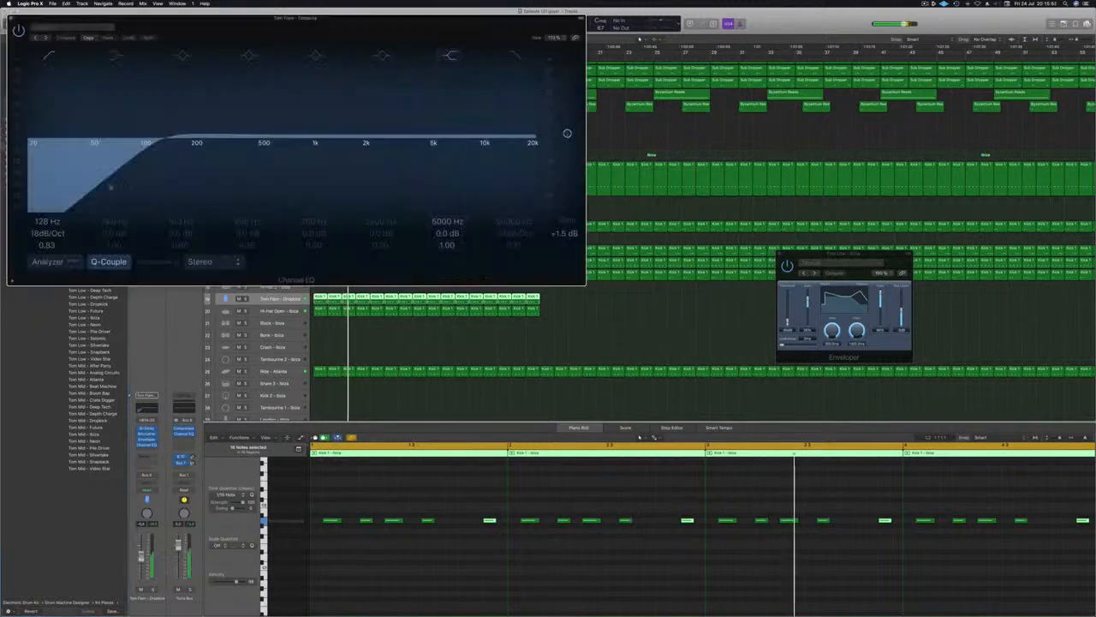
{"action": "left_click_drag", "start_coordinate": [48, 234], "coordinate": [48, 212]}
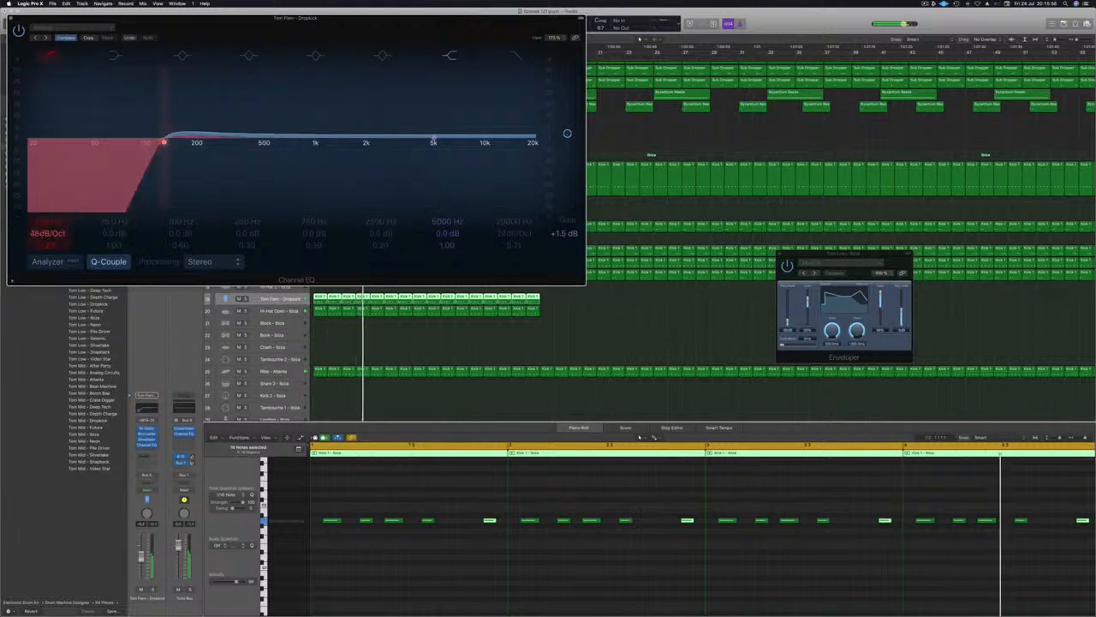
{"action": "left_click", "coordinate": [47, 261]}
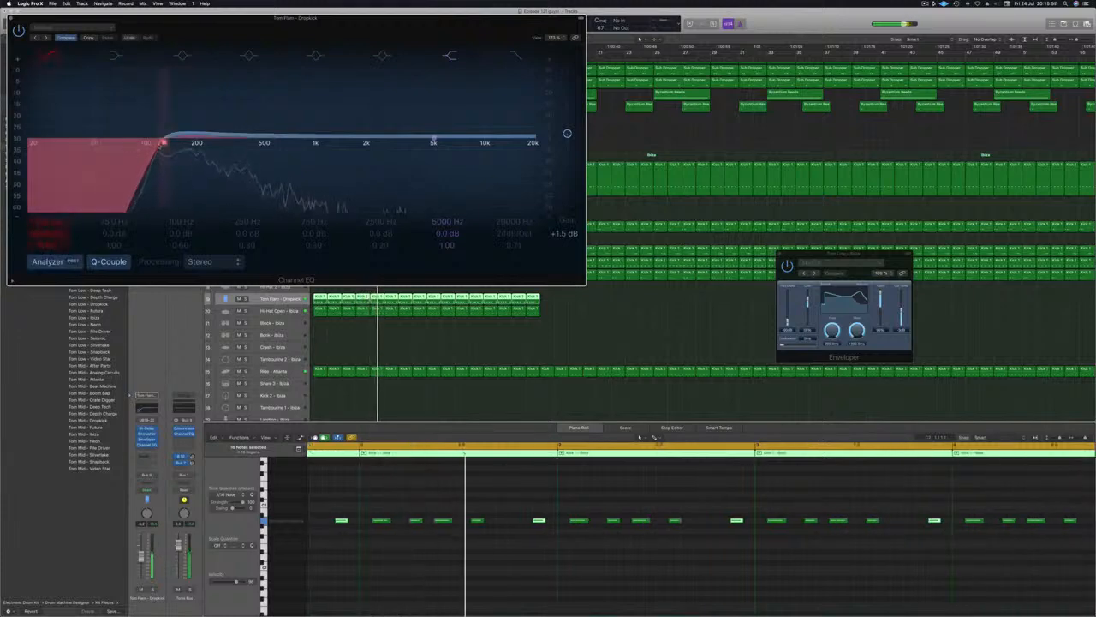
Set the tom EQ's low-cut frequency to about 106 Hz and lower the tom track's volume during playback.
{"action": "left_click_drag", "start_coordinate": [137, 151], "coordinate": [71, 150]}
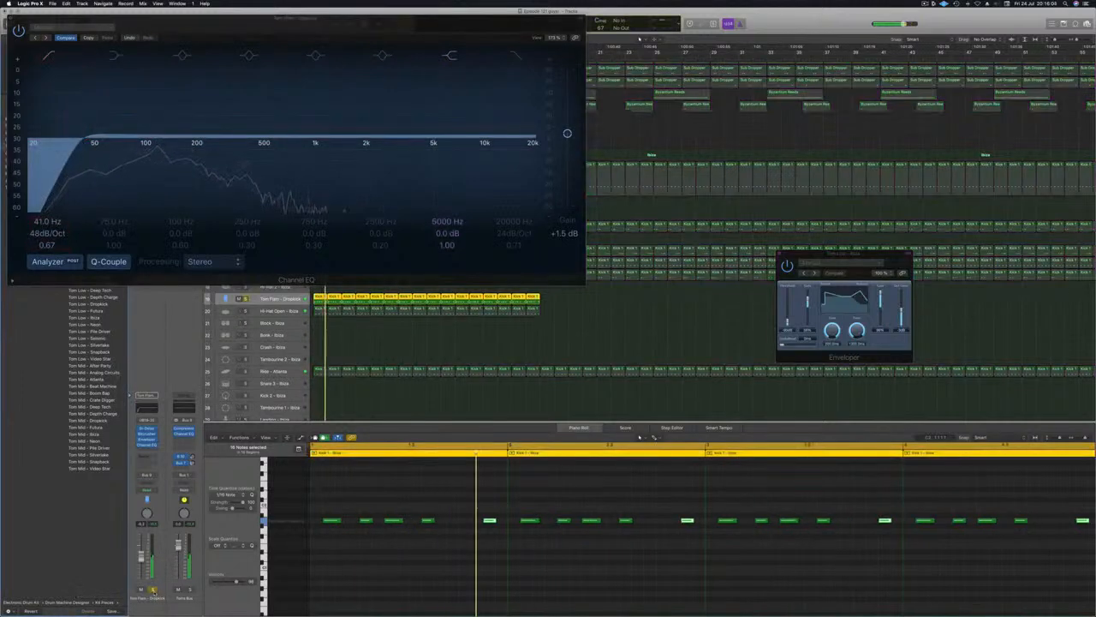
{"action": "left_click_drag", "start_coordinate": [80, 143], "coordinate": [138, 141]}
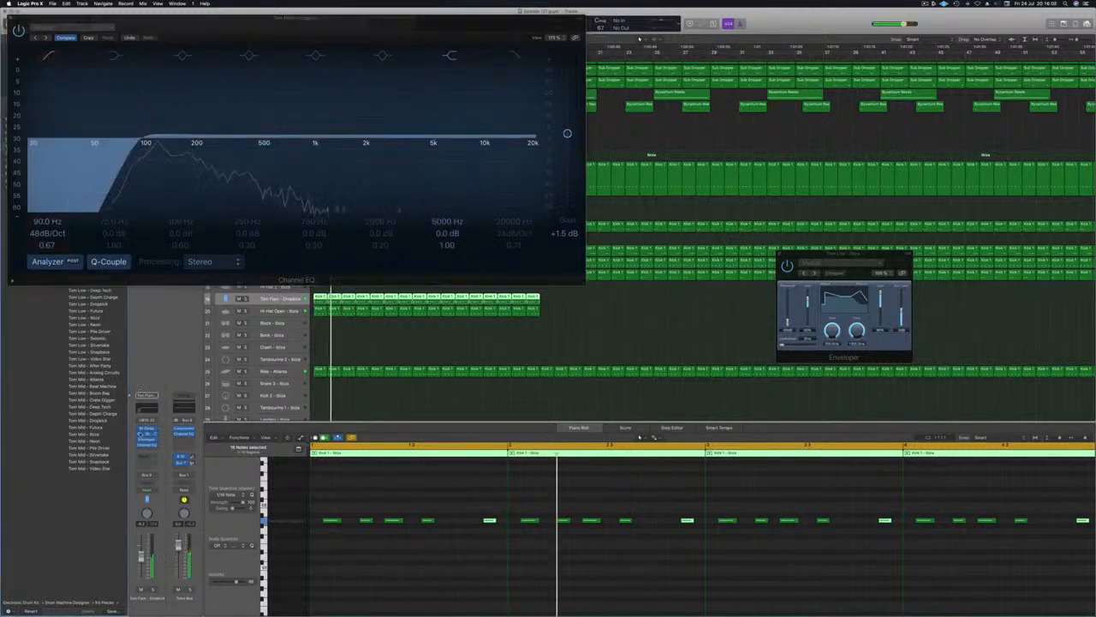
{"action": "left_click_drag", "start_coordinate": [248, 17], "coordinate": [594, 73]}
{"action": "left_click_drag", "start_coordinate": [484, 199], "coordinate": [497, 200]}
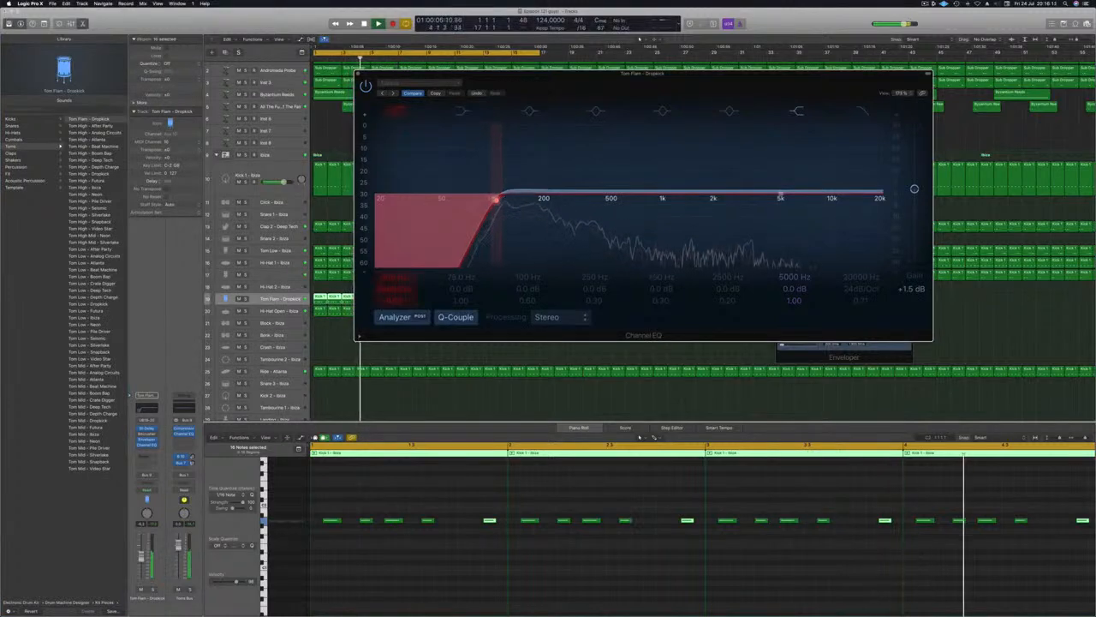
{"action": "left_click_drag", "start_coordinate": [456, 82], "coordinate": [339, 94]}
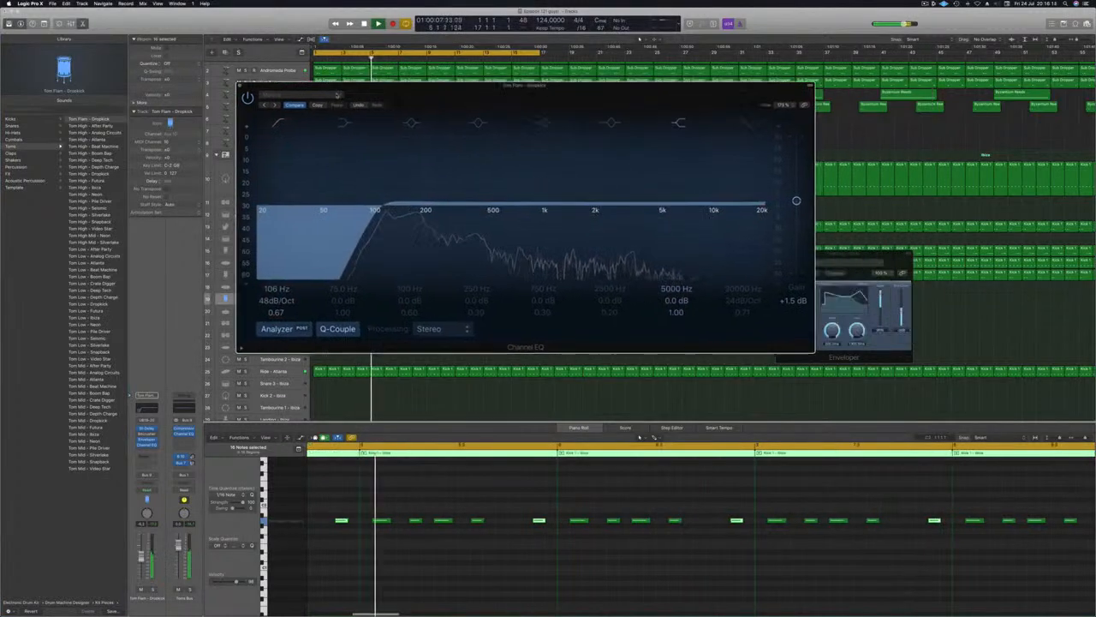
{"action": "left_click", "coordinate": [240, 86]}
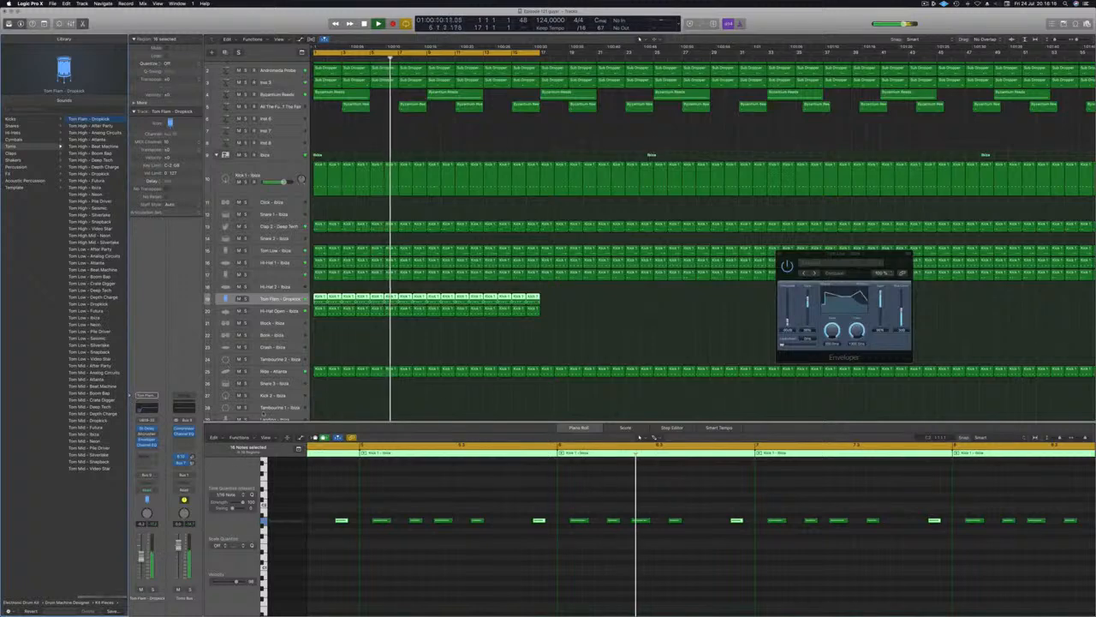
{"action": "key", "text": "Return"}
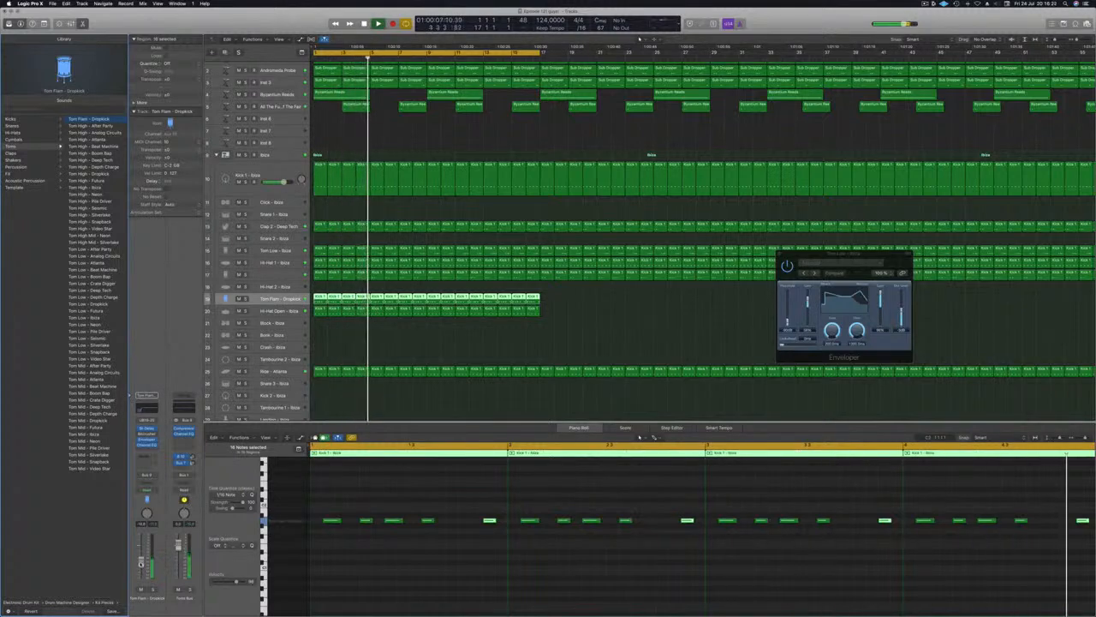
Duplicate the Tom Flam and Hi-Hat Open regions through bar 64, and hide the floating plug-in window.
{"action": "left_click", "coordinate": [552, 326]}
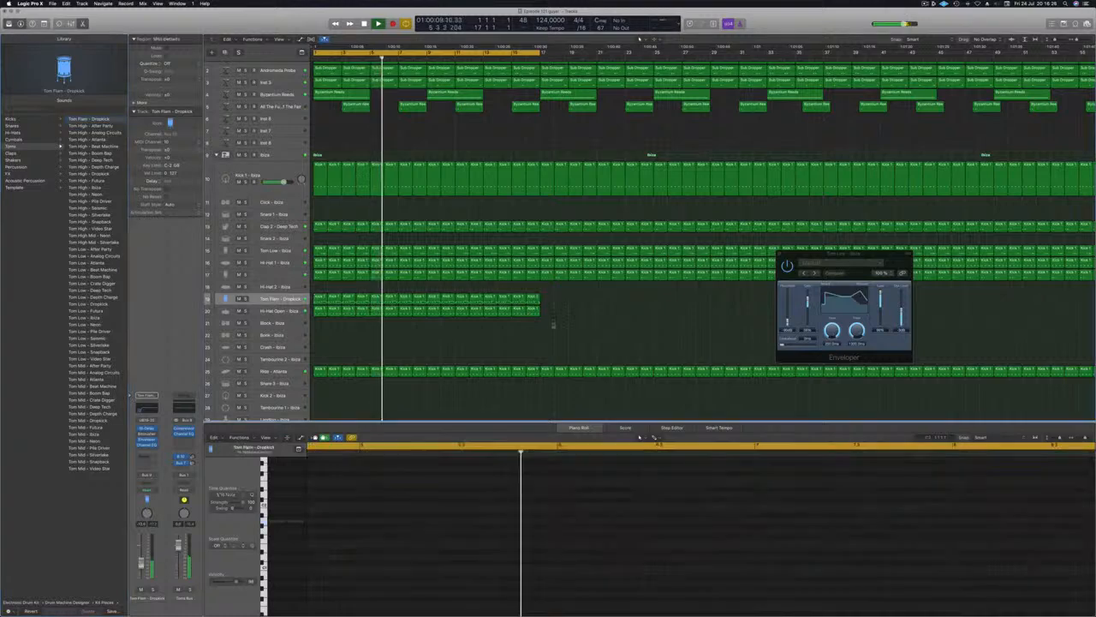
{"action": "scroll", "coordinate": [565, 294], "scroll_direction": "down", "scroll_amount": 2}
{"action": "scroll", "coordinate": [560, 296], "scroll_direction": "down", "scroll_amount": 1}
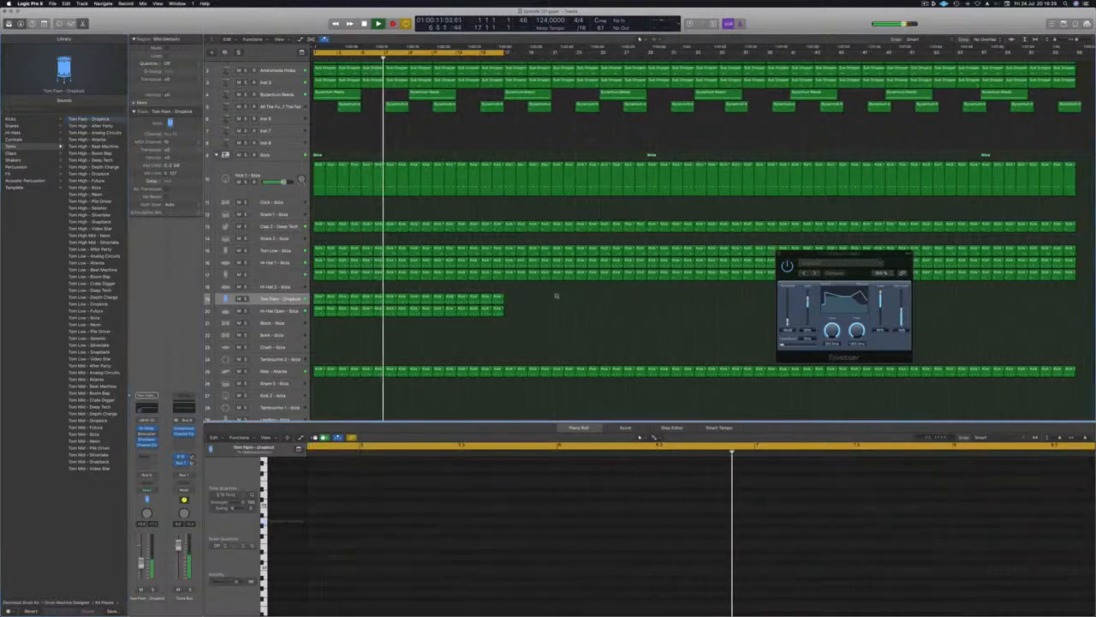
{"action": "left_click_drag", "start_coordinate": [541, 296], "coordinate": [509, 305]}
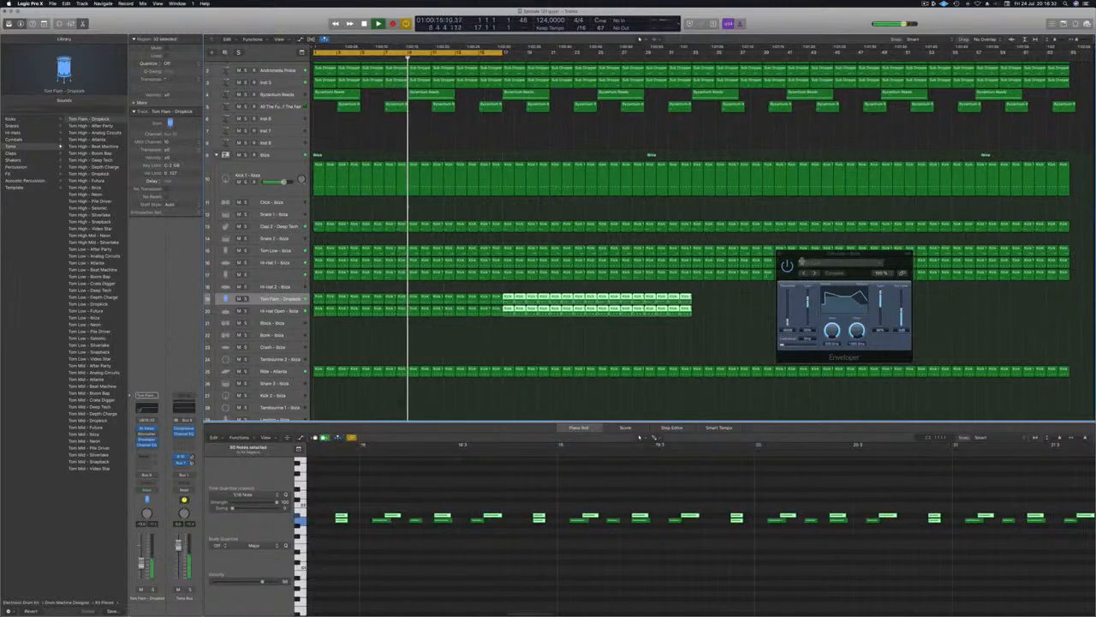
{"action": "left_click_drag", "start_coordinate": [844, 256], "coordinate": [649, 74]}
{"action": "left_click_drag", "start_coordinate": [701, 284], "coordinate": [696, 307]}
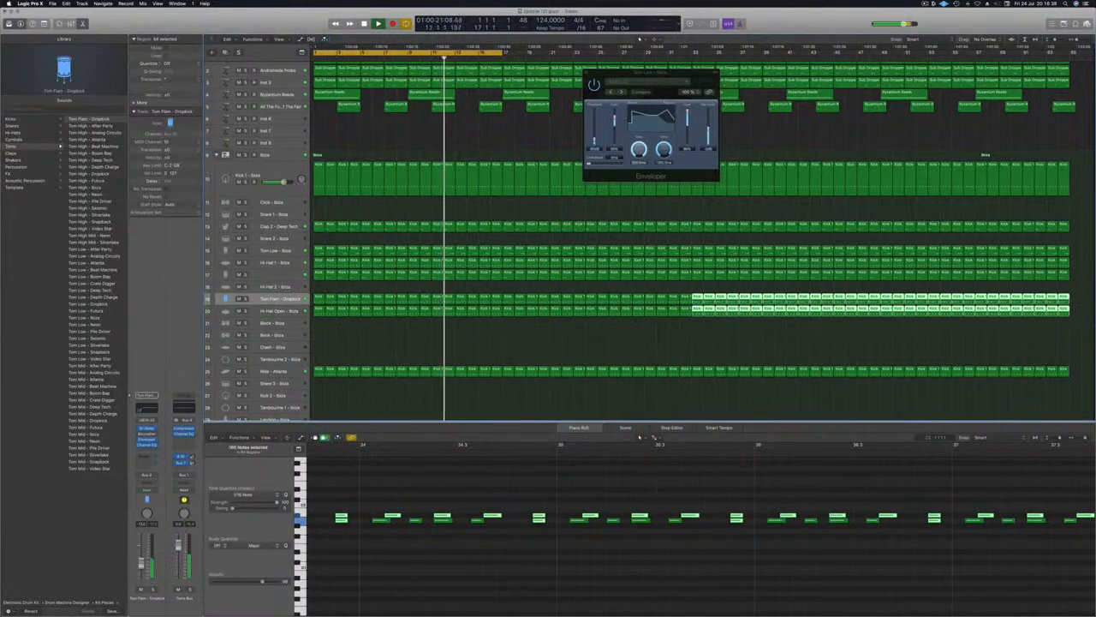
{"action": "key", "text": "v"}
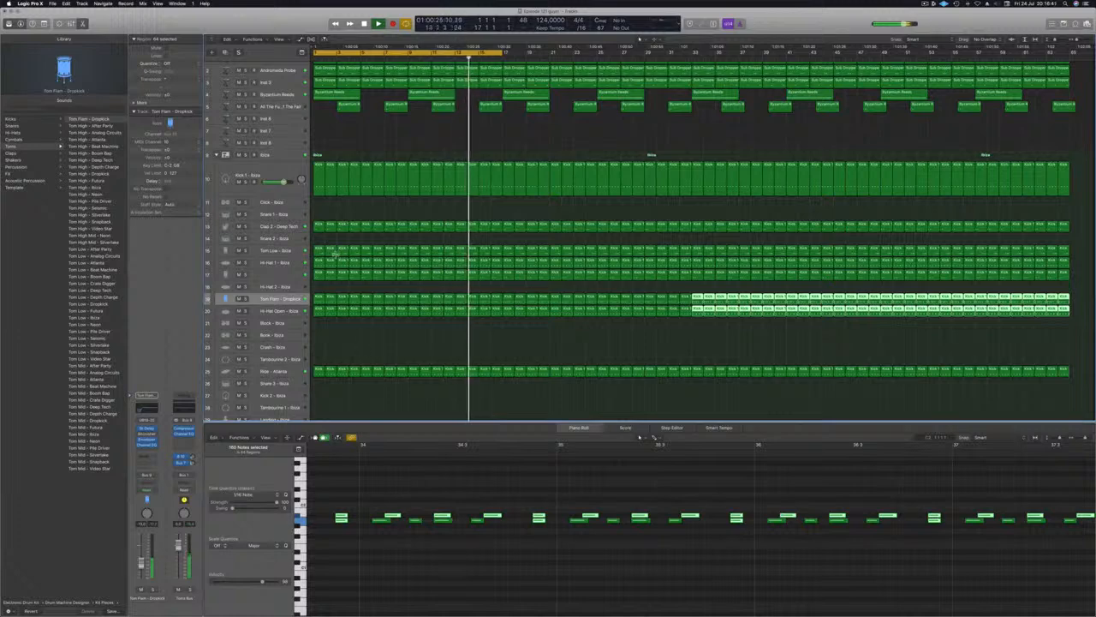
Copy the first kick region onto the Snare 1 track and transpose all its notes up two semitones to the snare's pitch.
{"action": "left_click", "coordinate": [318, 200]}
{"action": "left_click_drag", "start_coordinate": [316, 211], "coordinate": [319, 212]}
{"action": "left_click_drag", "start_coordinate": [315, 555], "coordinate": [475, 590]}
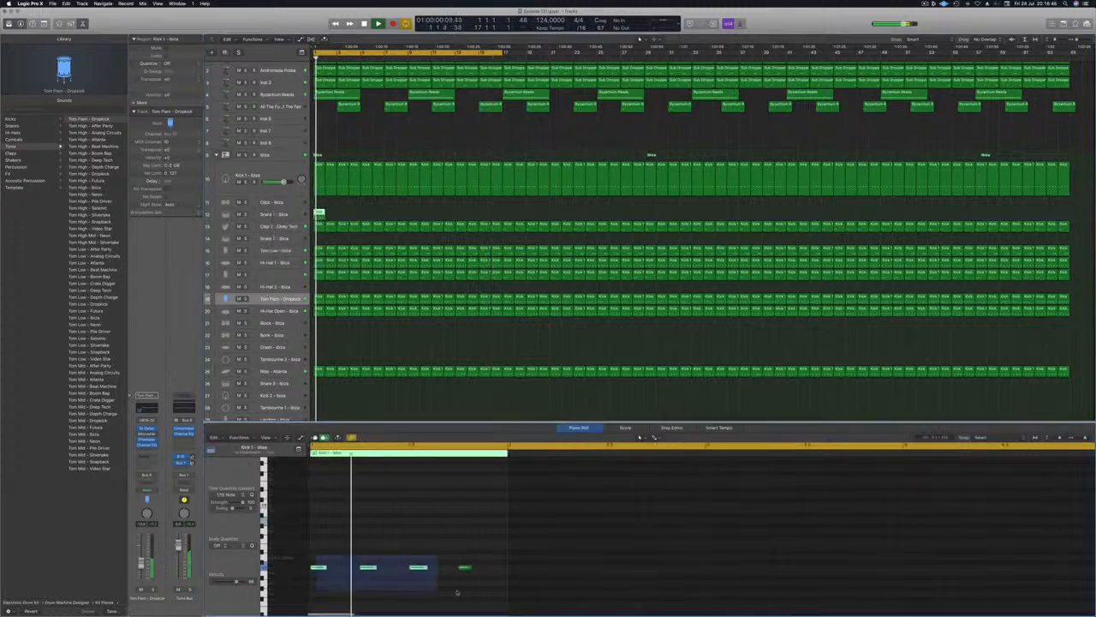
{"action": "key", "text": "alt+Up"}
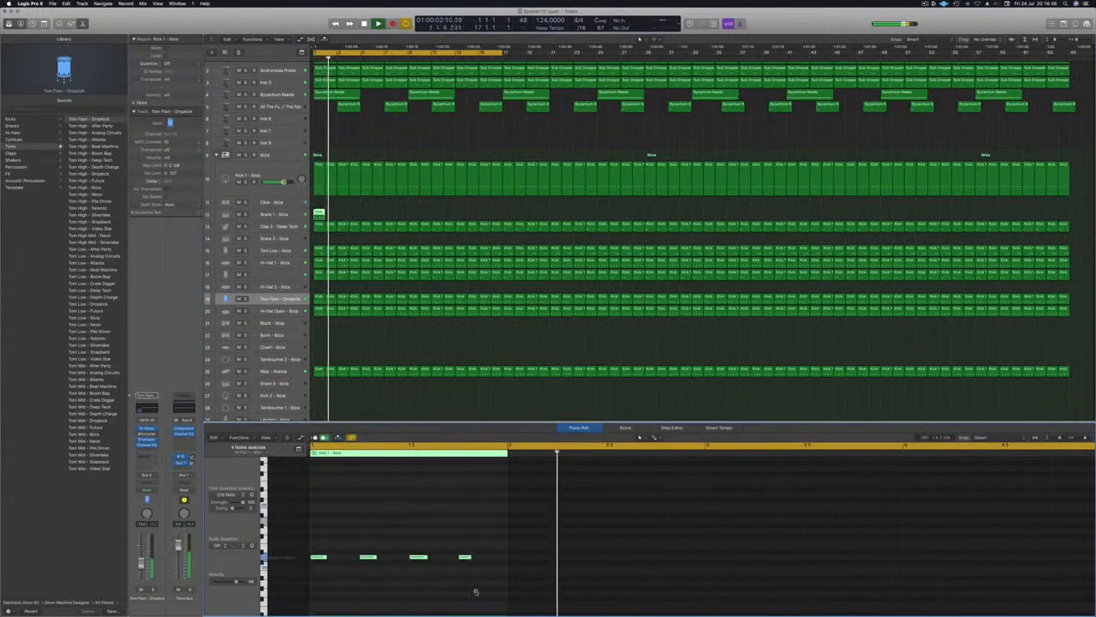
Delete the first and third notes of the snare region and select the Snare 1 track.
{"action": "left_click", "coordinate": [320, 556]}
{"action": "key", "text": "Delete"}
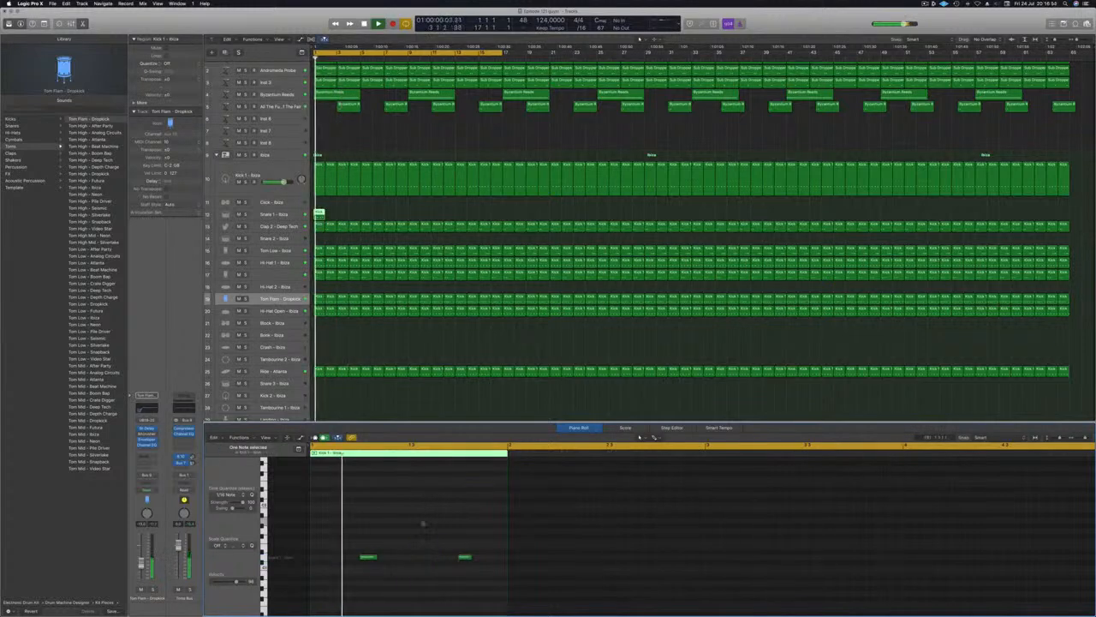
{"action": "left_click", "coordinate": [274, 214]}
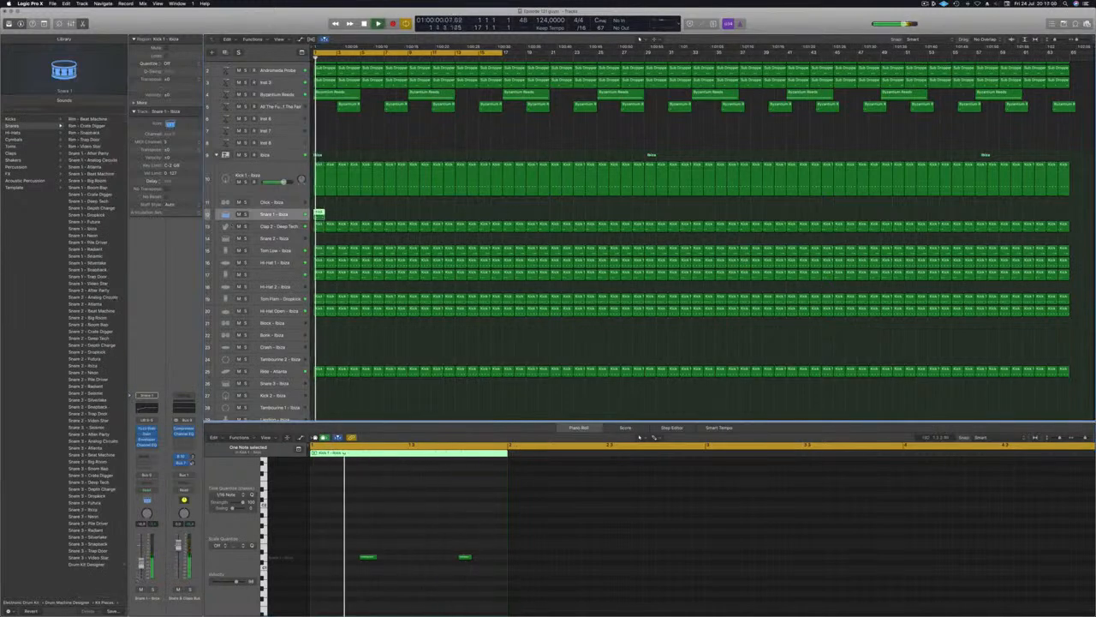
Repeat the Snare 1 region through bar 16 and duplicate those regions until they reach the arrangement's end.
{"action": "left_click_drag", "start_coordinate": [319, 214], "coordinate": [421, 220]}
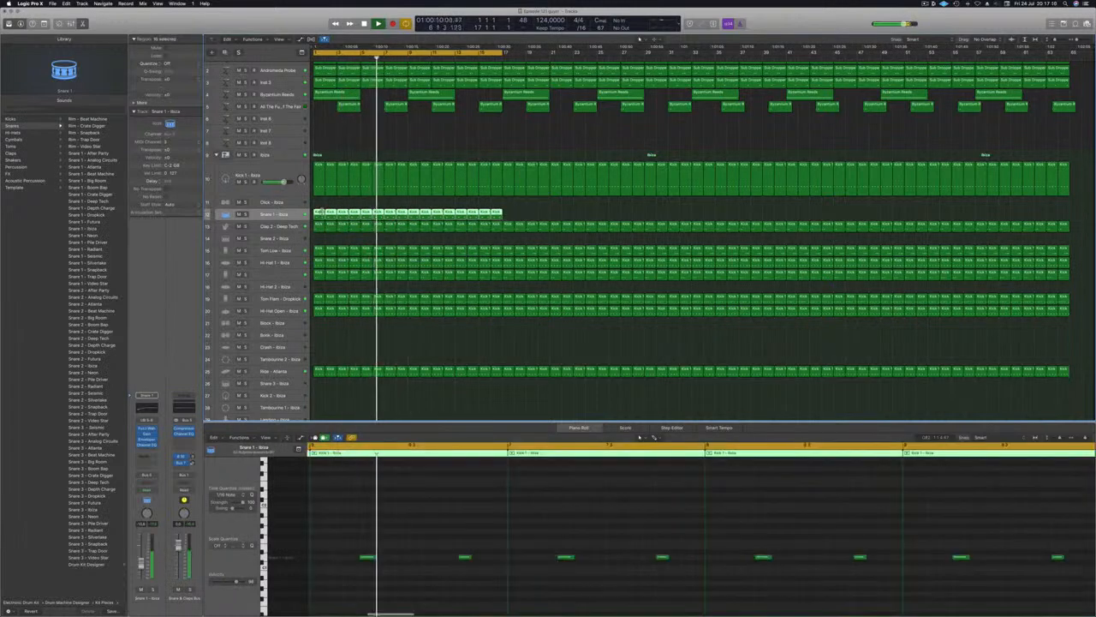
{"action": "left_click_drag", "start_coordinate": [319, 215], "coordinate": [507, 219]}
{"action": "left_click_drag", "start_coordinate": [702, 216], "coordinate": [733, 226]}
{"action": "scroll", "coordinate": [397, 133], "scroll_direction": "up", "scroll_amount": 2}
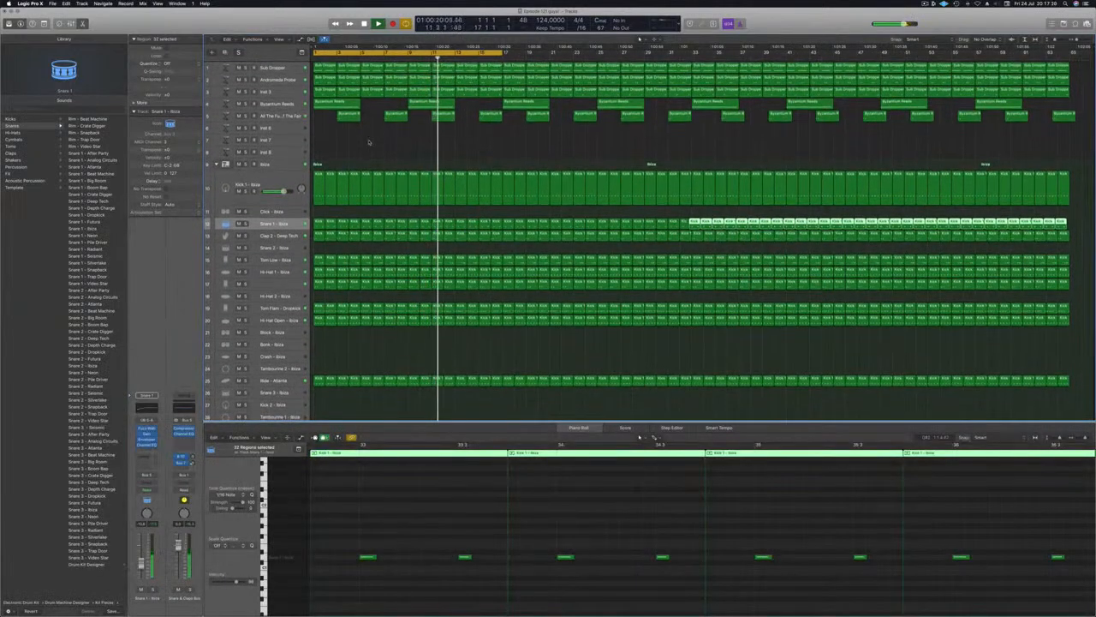
{"action": "left_click", "coordinate": [369, 142]}
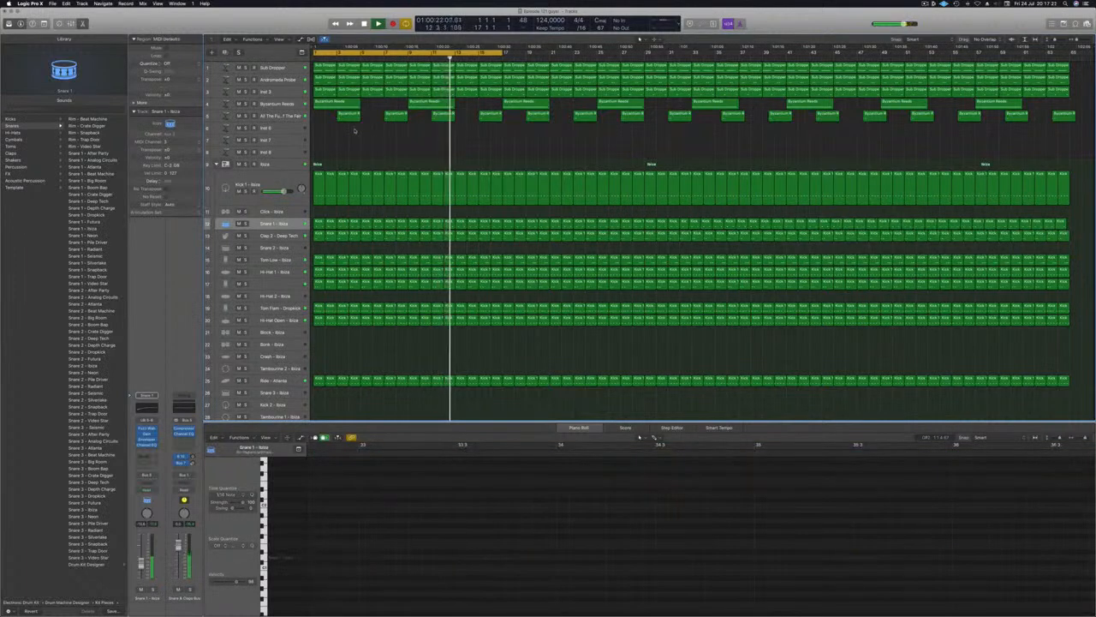
{"action": "left_click", "coordinate": [290, 226]}
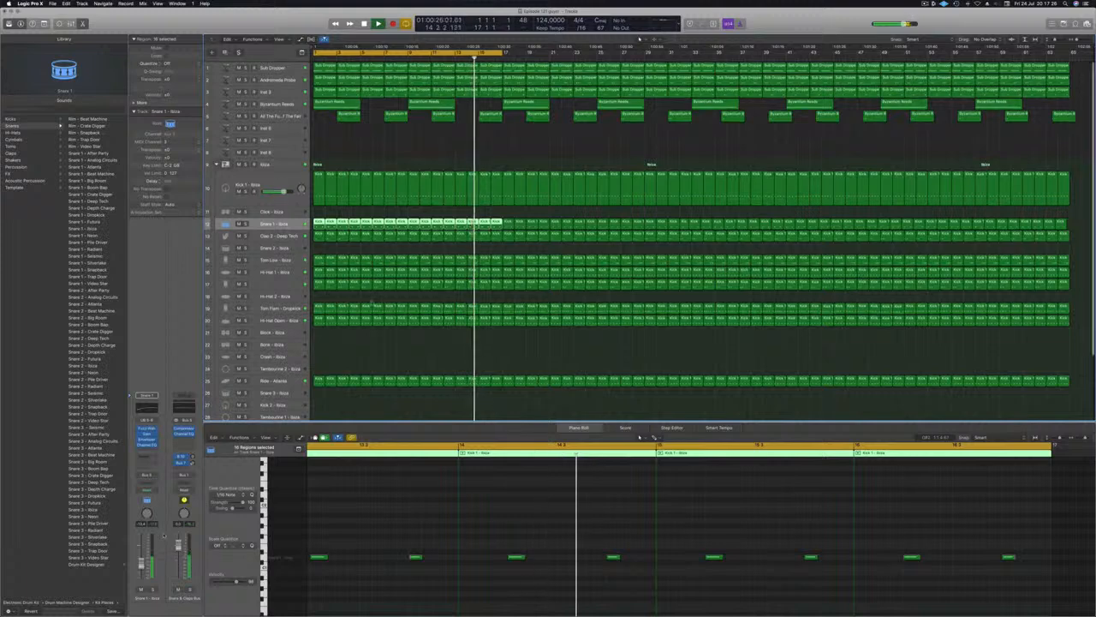
{"action": "scroll", "coordinate": [368, 318], "scroll_direction": "down", "scroll_amount": 1}
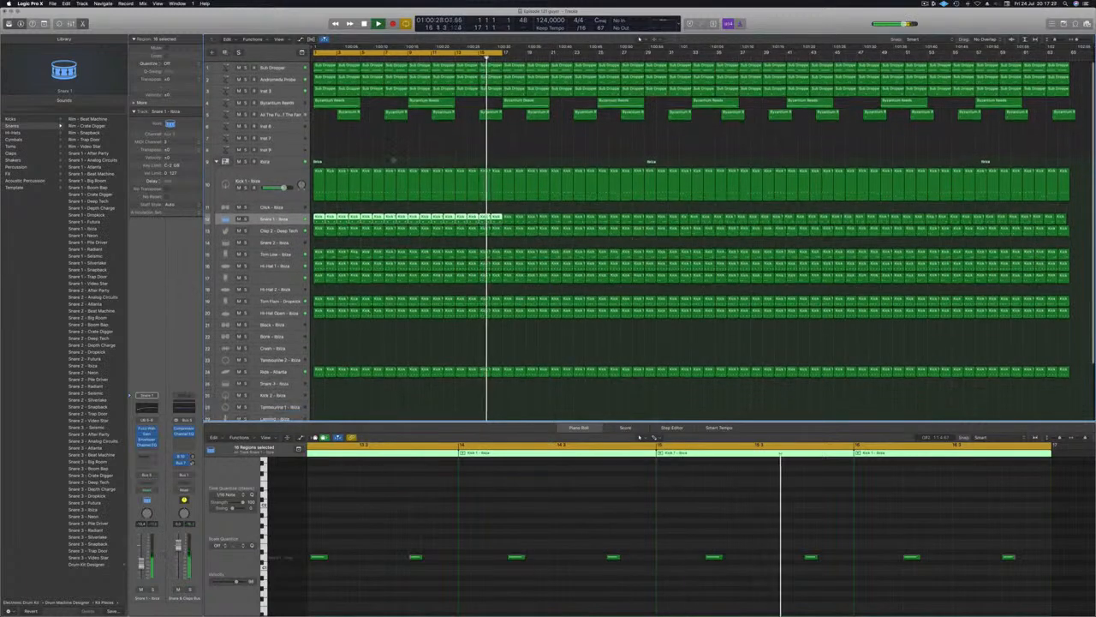
{"action": "left_click", "coordinate": [368, 317]}
Copy the first Byzantium Reeds region onto the Inst 6 track and raise both of its notes by one octave.
{"action": "left_click", "coordinate": [285, 126]}
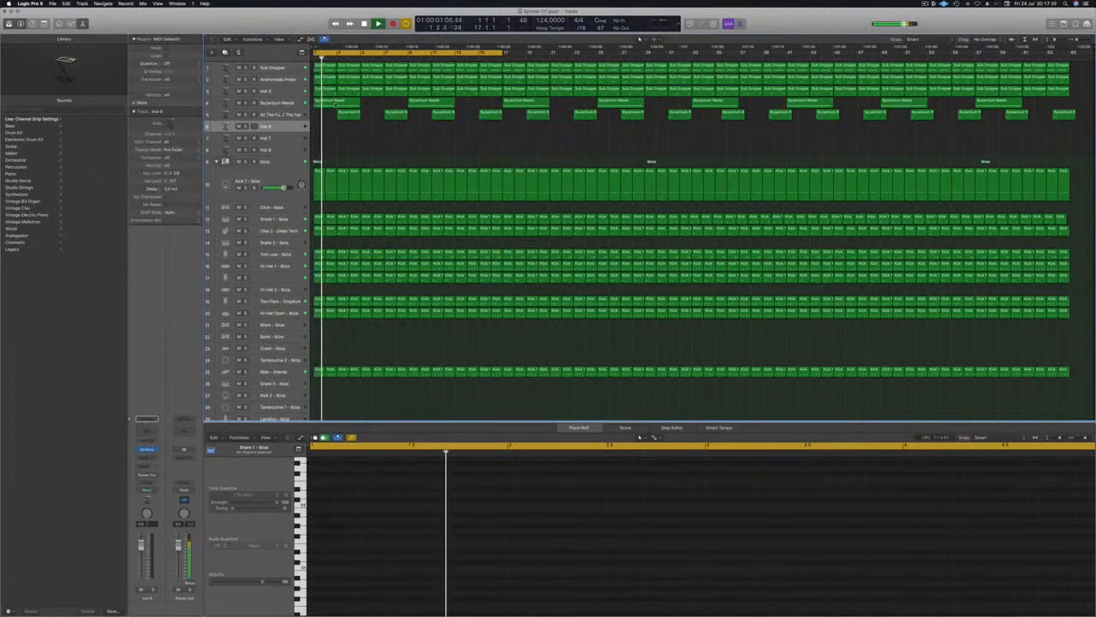
{"action": "left_click_drag", "start_coordinate": [334, 103], "coordinate": [334, 127]}
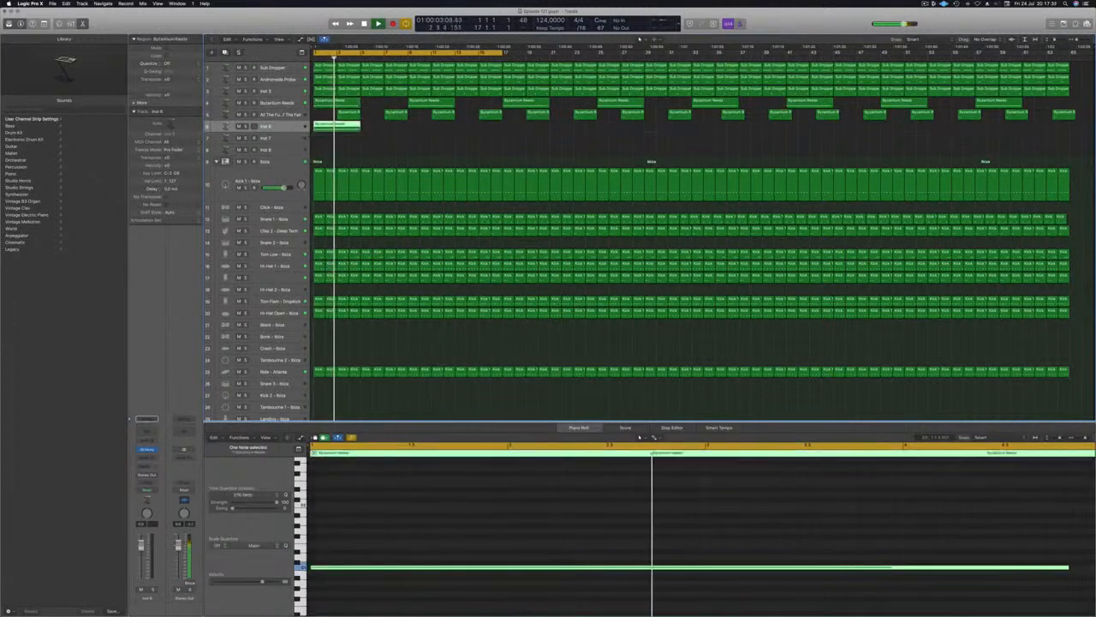
{"action": "left_click", "coordinate": [347, 567]}
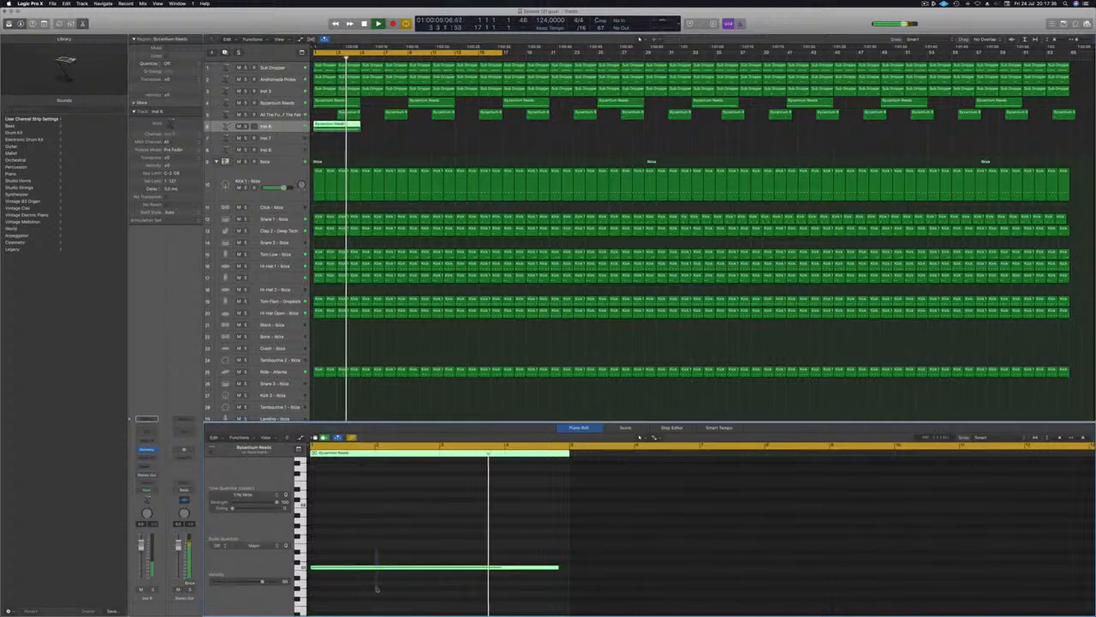
{"action": "left_click_drag", "start_coordinate": [347, 567], "coordinate": [381, 602]}
{"action": "key", "text": "alt+shift+Up"}
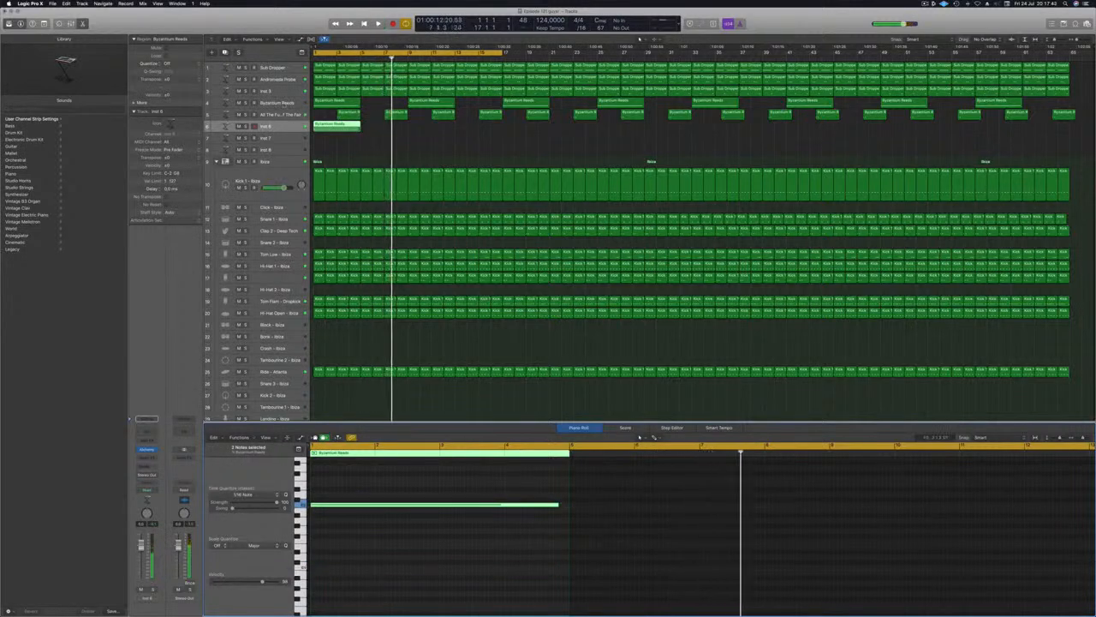
Open Alchemy on the Inst 6 track and load the International Mystery preset from the Arpeggiated category.
{"action": "left_click", "coordinate": [154, 440]}
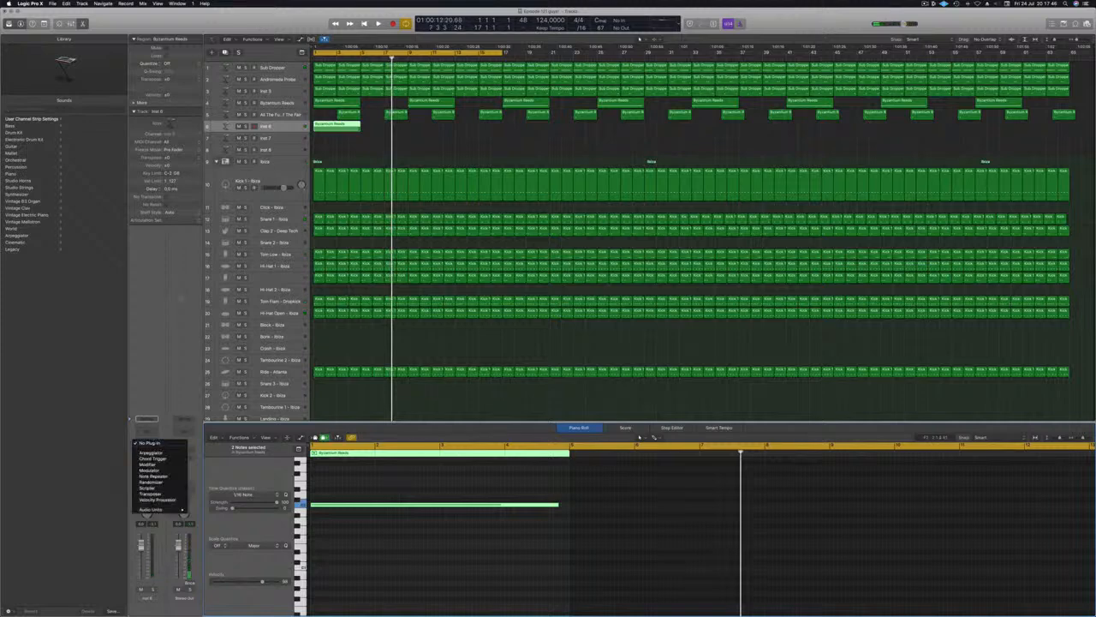
{"action": "left_click", "coordinate": [151, 453]}
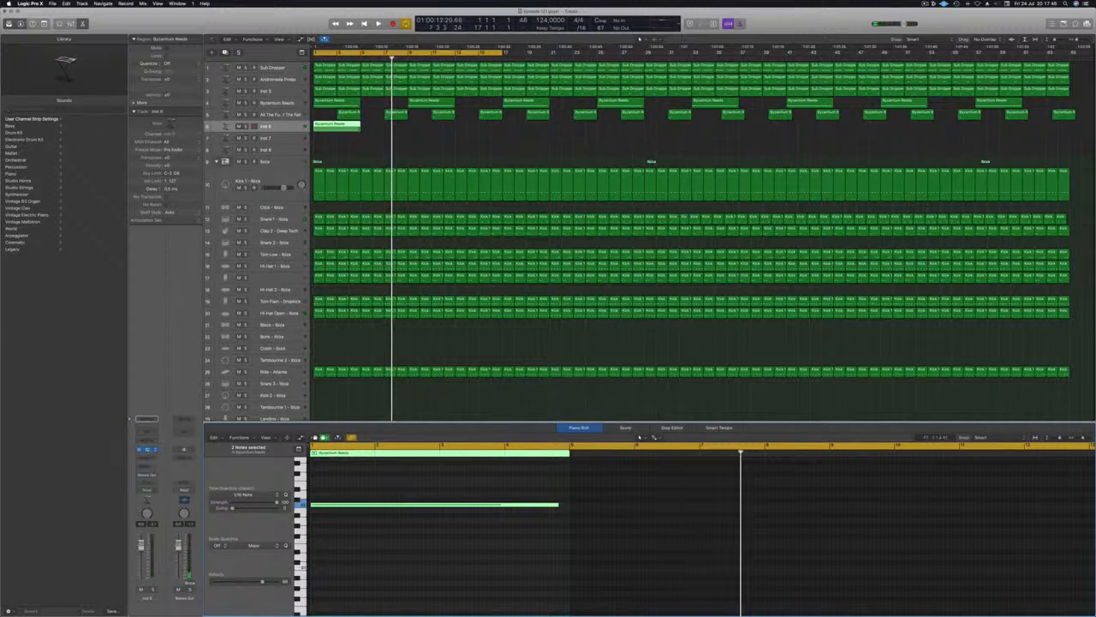
{"action": "left_click_drag", "start_coordinate": [194, 17], "coordinate": [880, 152]}
{"action": "left_click", "coordinate": [726, 219]}
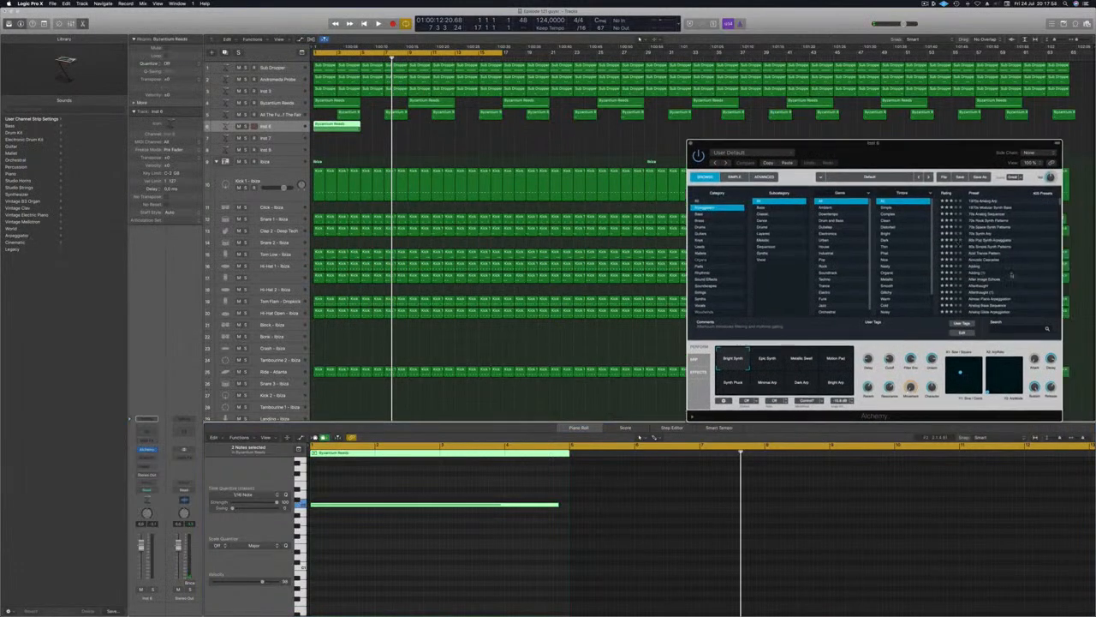
{"action": "scroll", "coordinate": [1013, 270], "scroll_direction": "down", "scroll_amount": 10}
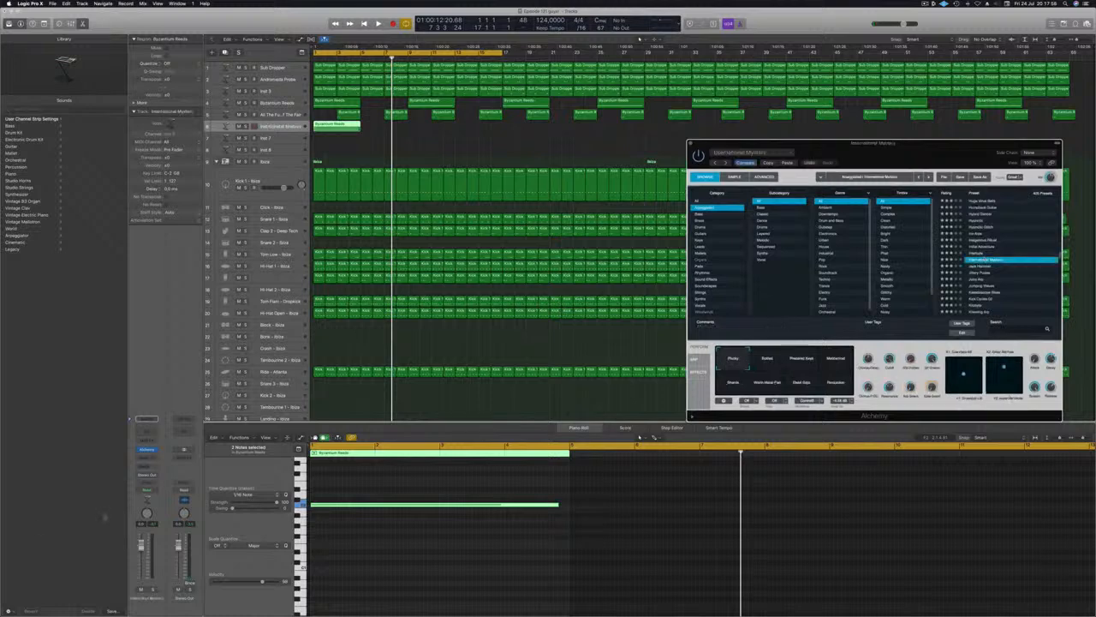
{"action": "left_click", "coordinate": [656, 522]}
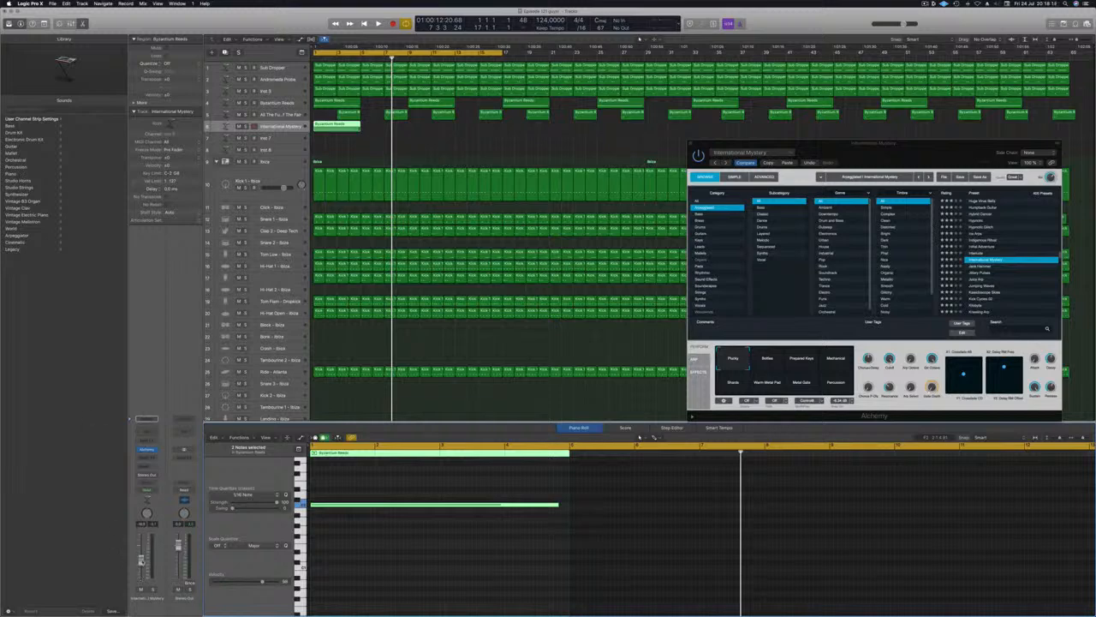
Play the song from the start and balance the International Mystery track's volume against the mix.
{"action": "key", "text": "Return"}
{"action": "key", "text": "space"}
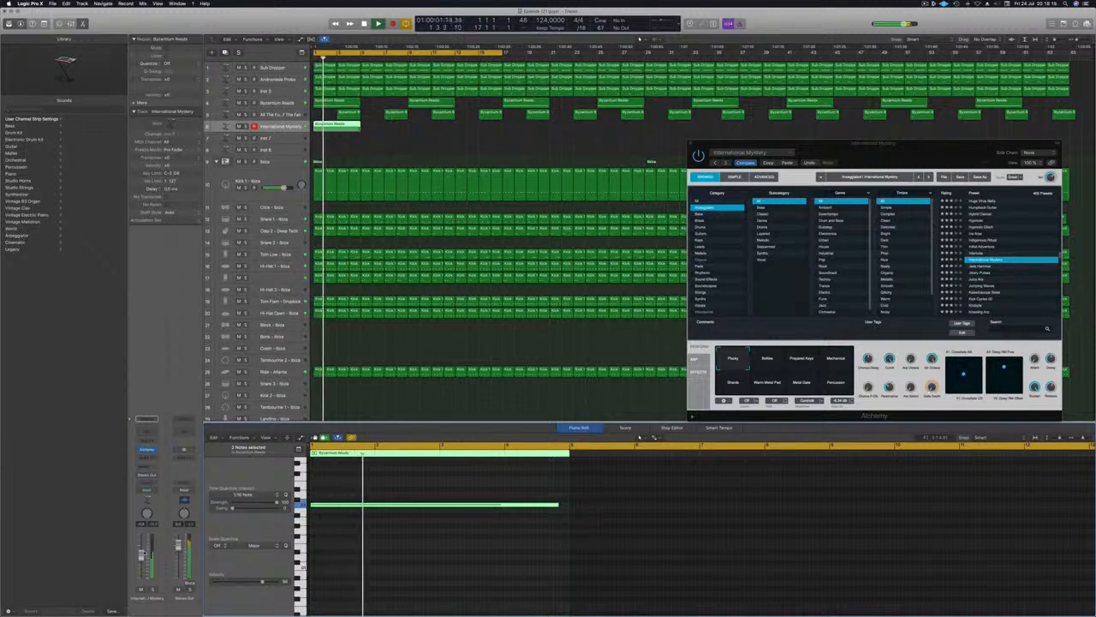
{"action": "left_click_drag", "start_coordinate": [856, 143], "coordinate": [560, 77]}
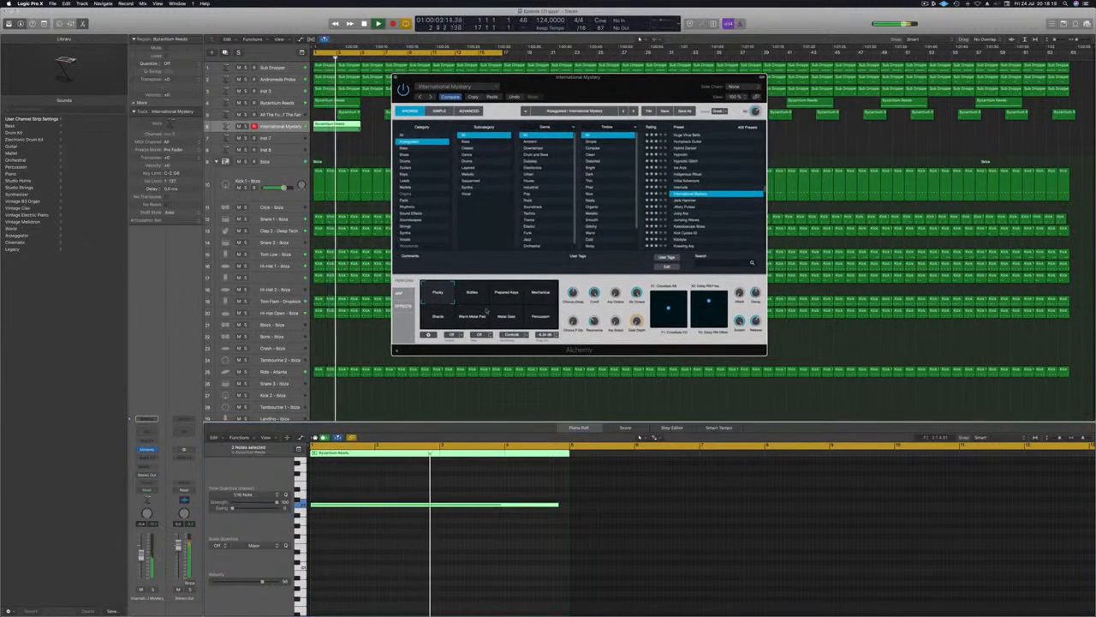
{"action": "key", "text": "Return"}
{"action": "left_click_drag", "start_coordinate": [143, 556], "coordinate": [142, 552]}
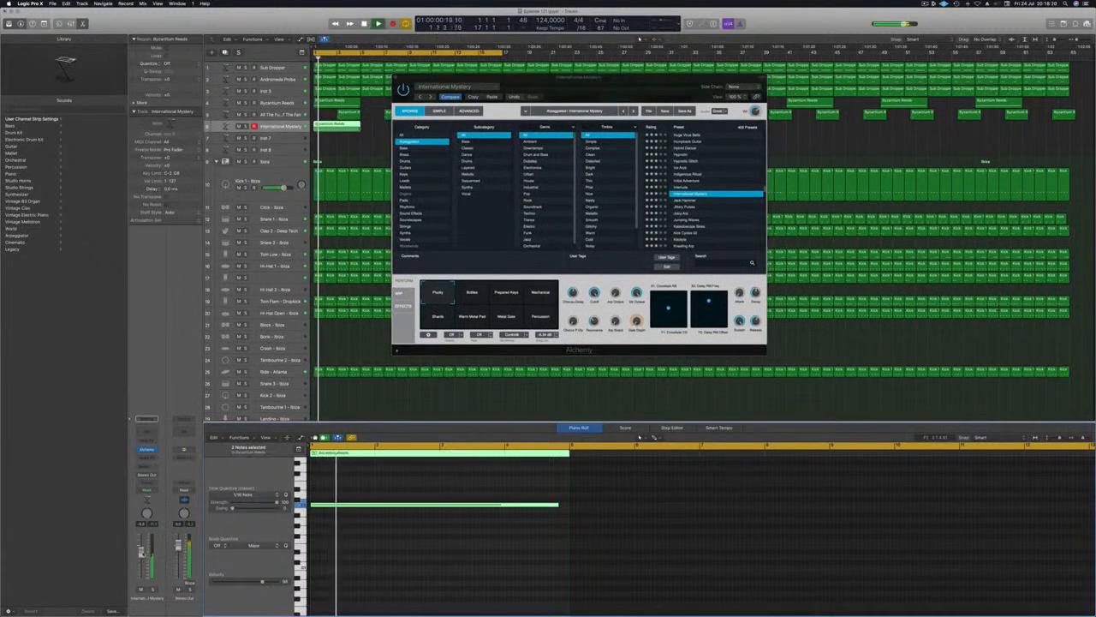
Try the Bottles performance snapshot in Alchemy and raise the International Mystery track's volume slightly.
{"action": "left_click", "coordinate": [474, 298]}
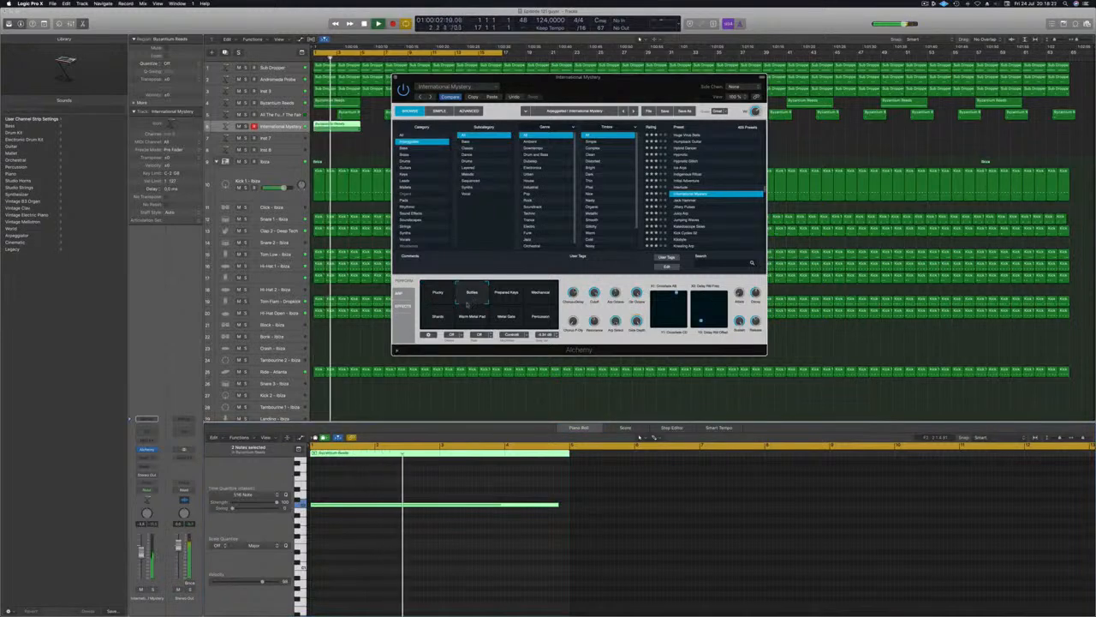
{"action": "left_click_drag", "start_coordinate": [141, 552], "coordinate": [142, 549]}
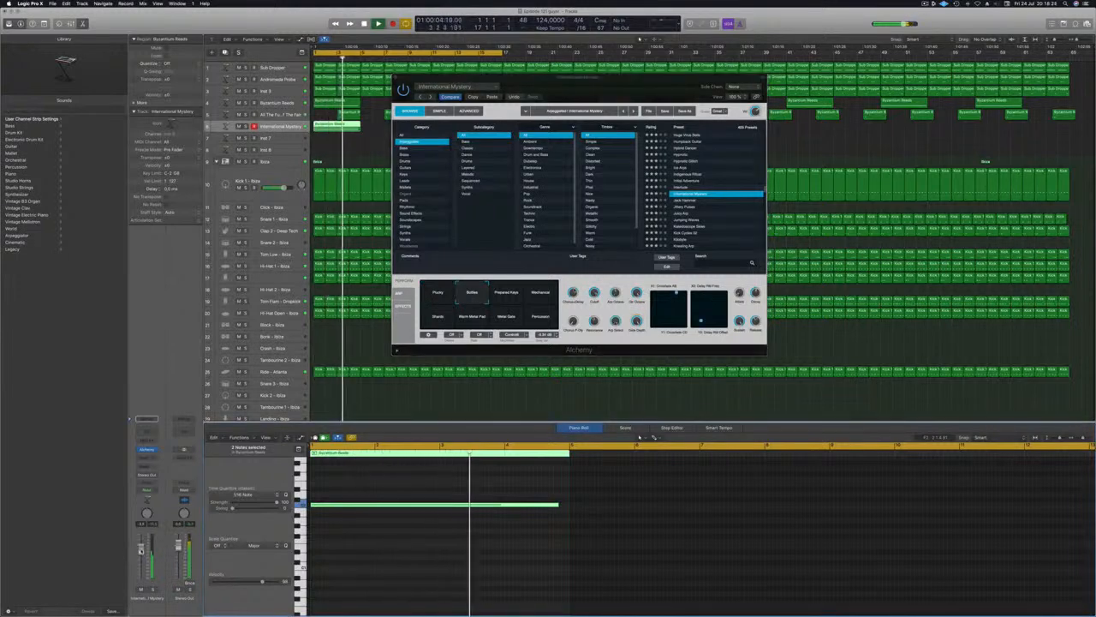
{"action": "left_click_drag", "start_coordinate": [588, 86], "coordinate": [672, 79]}
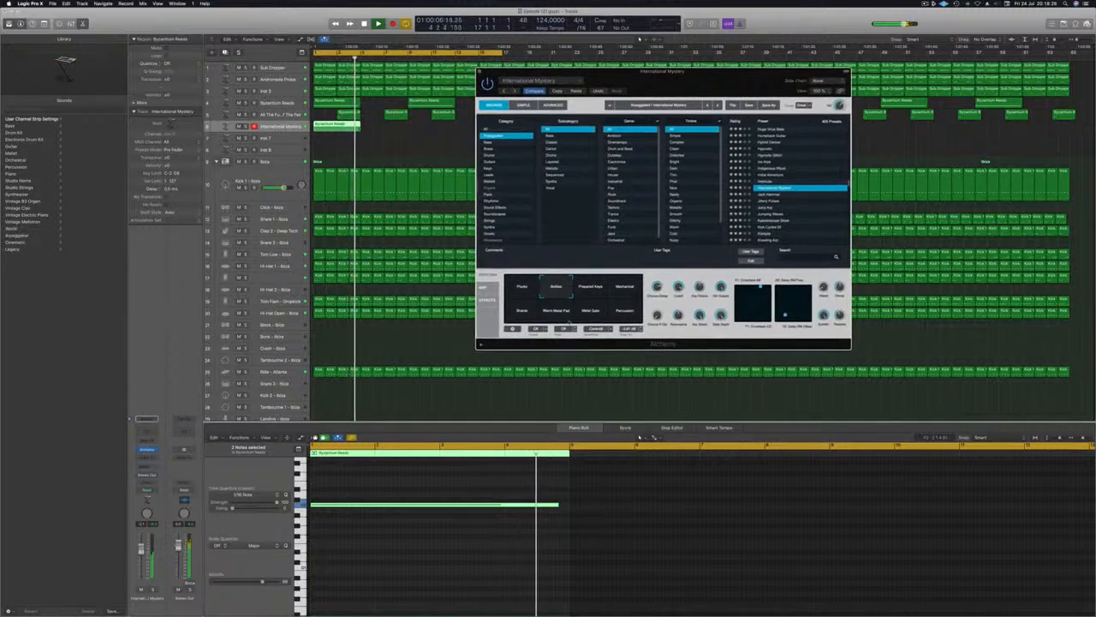
{"action": "key", "text": "space"}
{"action": "left_click", "coordinate": [142, 549]}
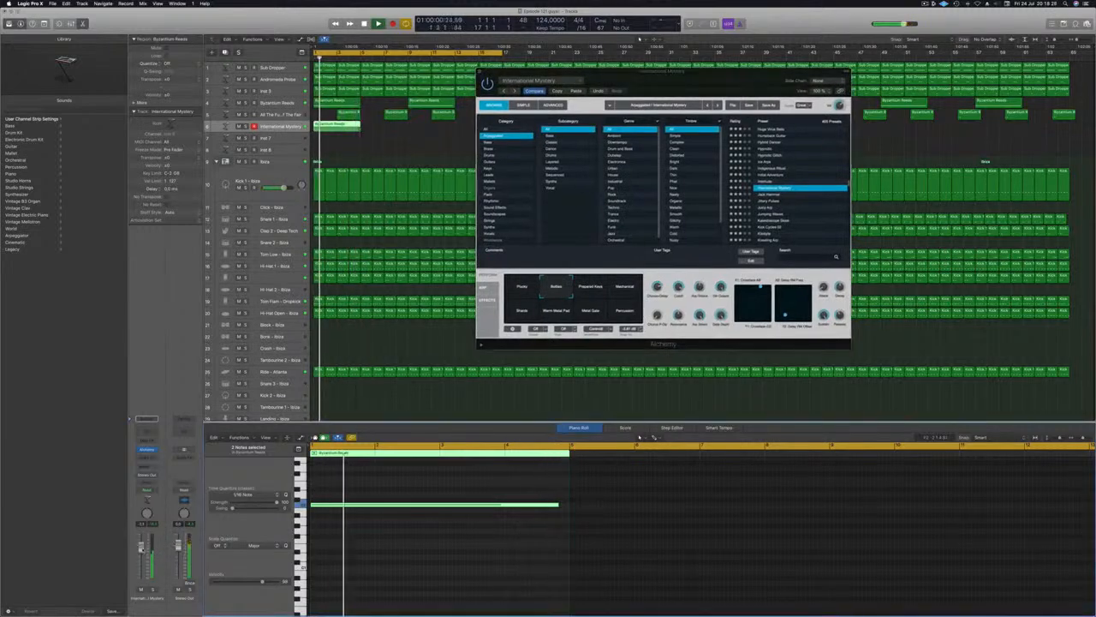
Add a Channel EQ to the International Mystery track with a low cut and a 0.6 dB dip at 430 Hz.
{"action": "left_click", "coordinate": [141, 431]}
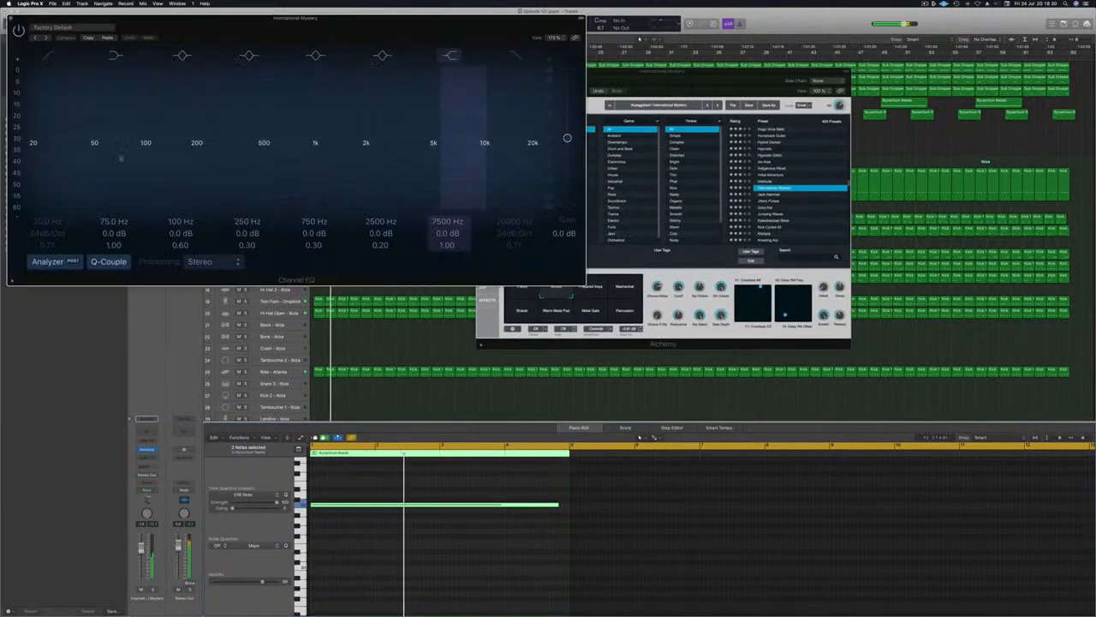
{"action": "left_click_drag", "start_coordinate": [33, 140], "coordinate": [228, 155]}
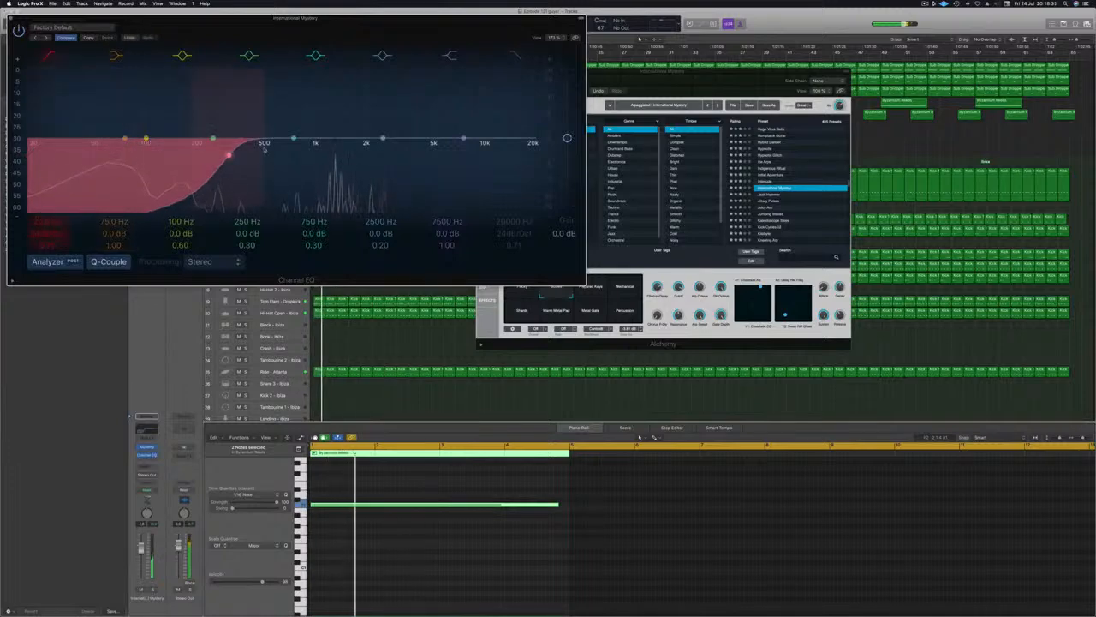
{"action": "left_click_drag", "start_coordinate": [293, 139], "coordinate": [250, 142]}
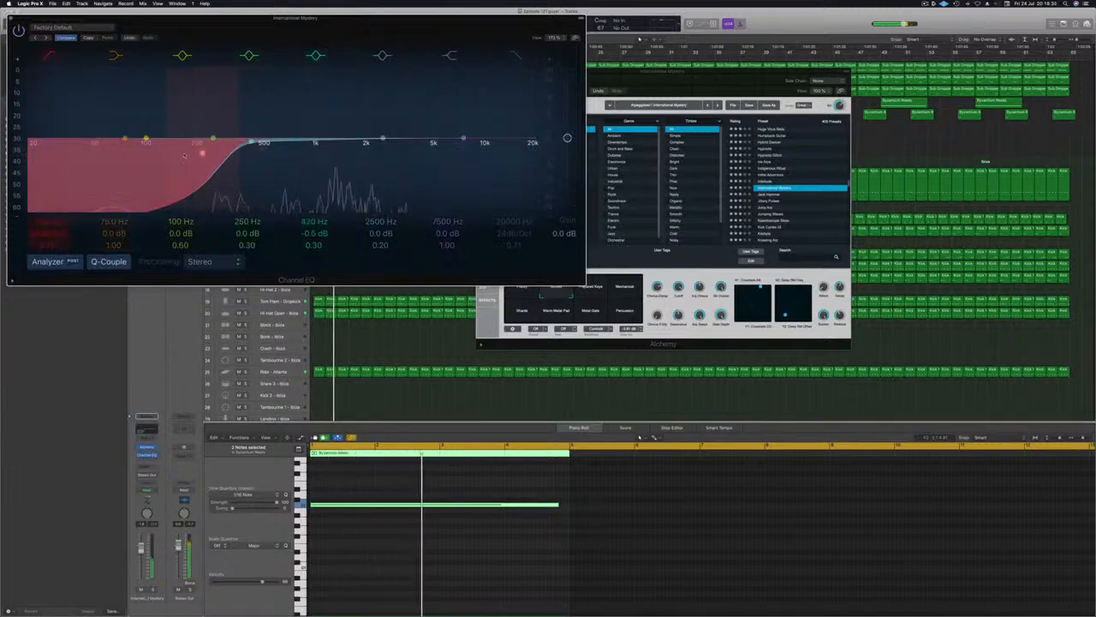
{"action": "left_click_drag", "start_coordinate": [184, 156], "coordinate": [186, 155]}
{"action": "left_click", "coordinate": [11, 18]}
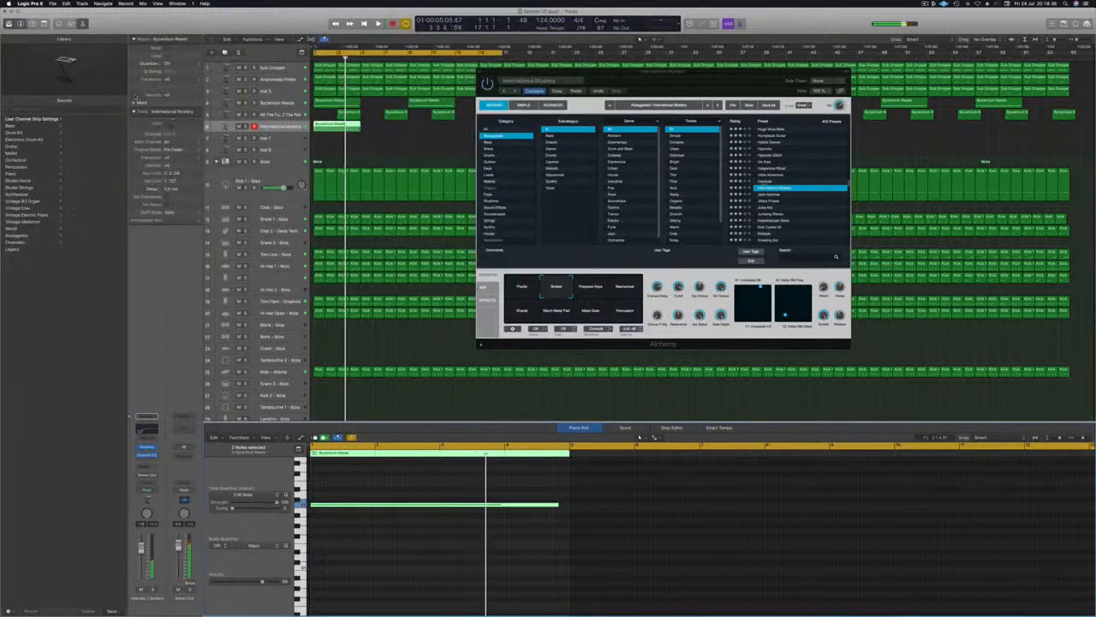
Audition Alchemy's performance snapshots, return to Plucky, and compare the part soloed and in the full mix.
{"action": "left_click", "coordinate": [592, 286]}
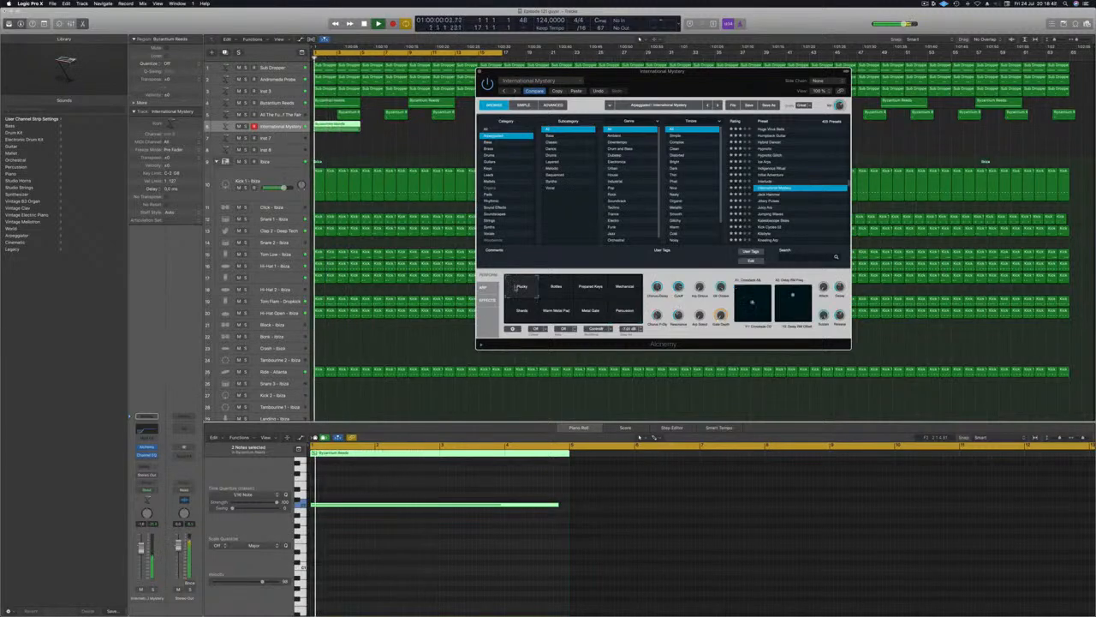
{"action": "left_click_drag", "start_coordinate": [693, 76], "coordinate": [816, 119]}
{"action": "key", "text": "space"}
{"action": "left_click", "coordinate": [245, 126]}
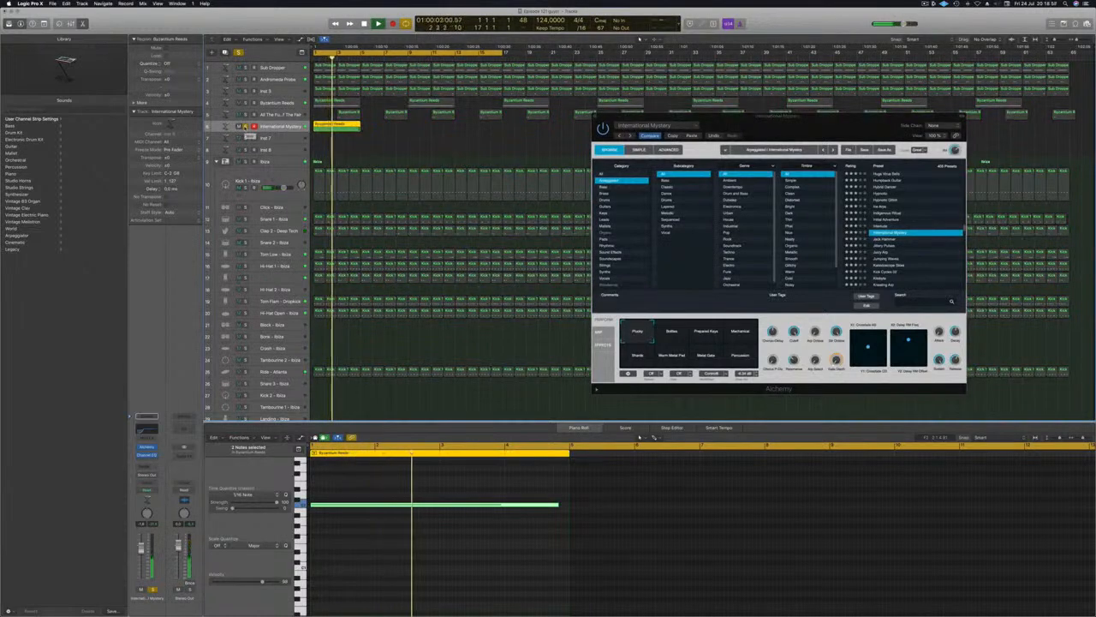
{"action": "left_click", "coordinate": [245, 126]}
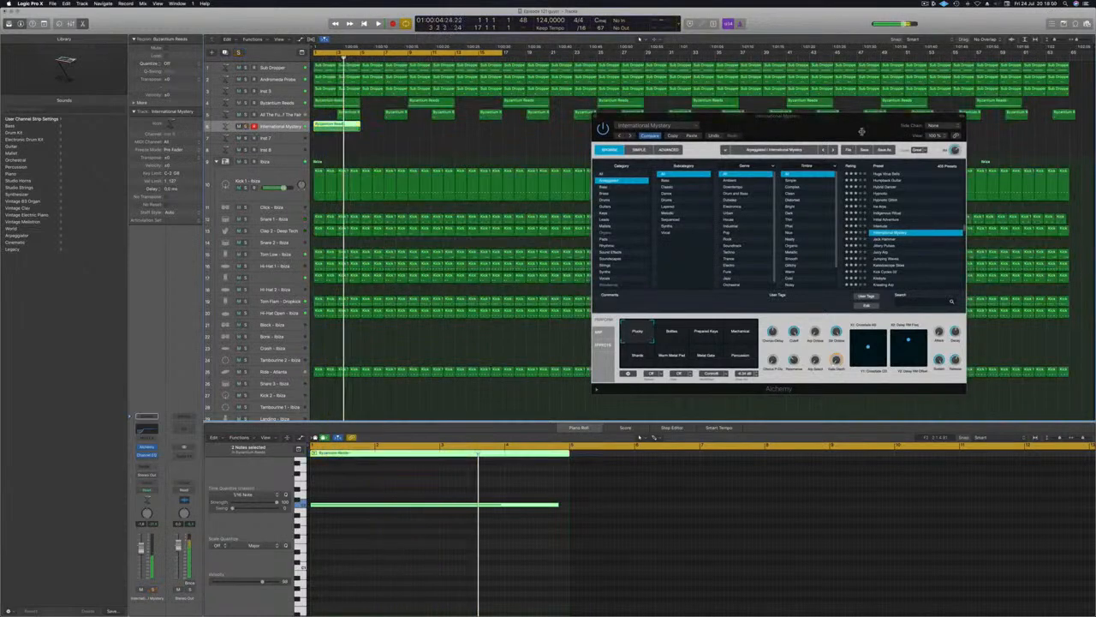
{"action": "left_click_drag", "start_coordinate": [863, 132], "coordinate": [702, 133]}
{"action": "key", "text": "space"}
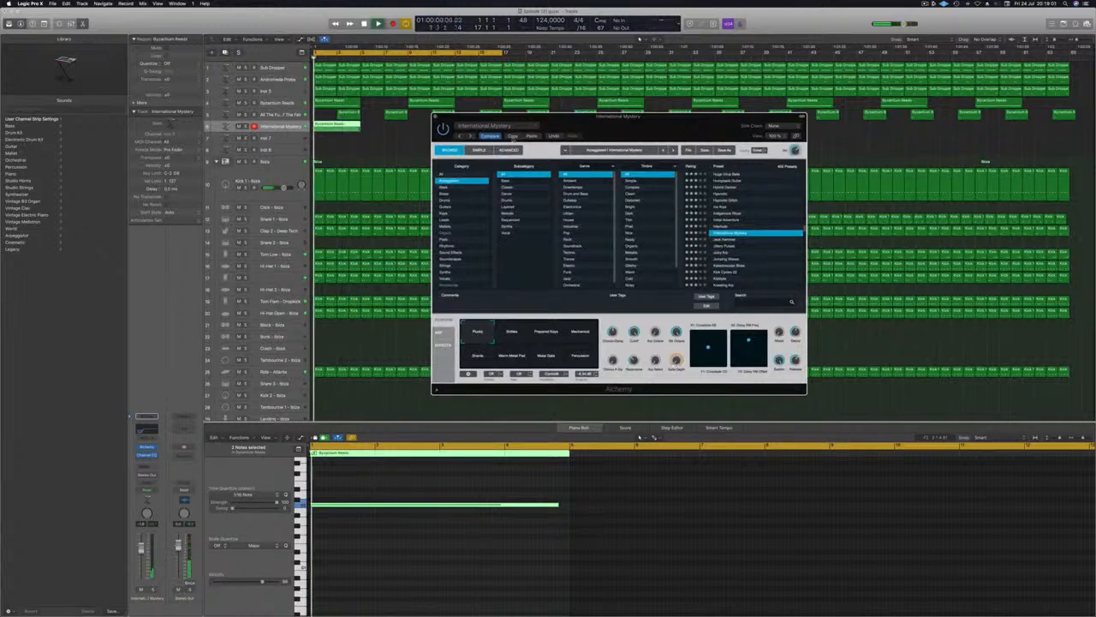
{"action": "left_click_drag", "start_coordinate": [532, 117], "coordinate": [818, 133]}
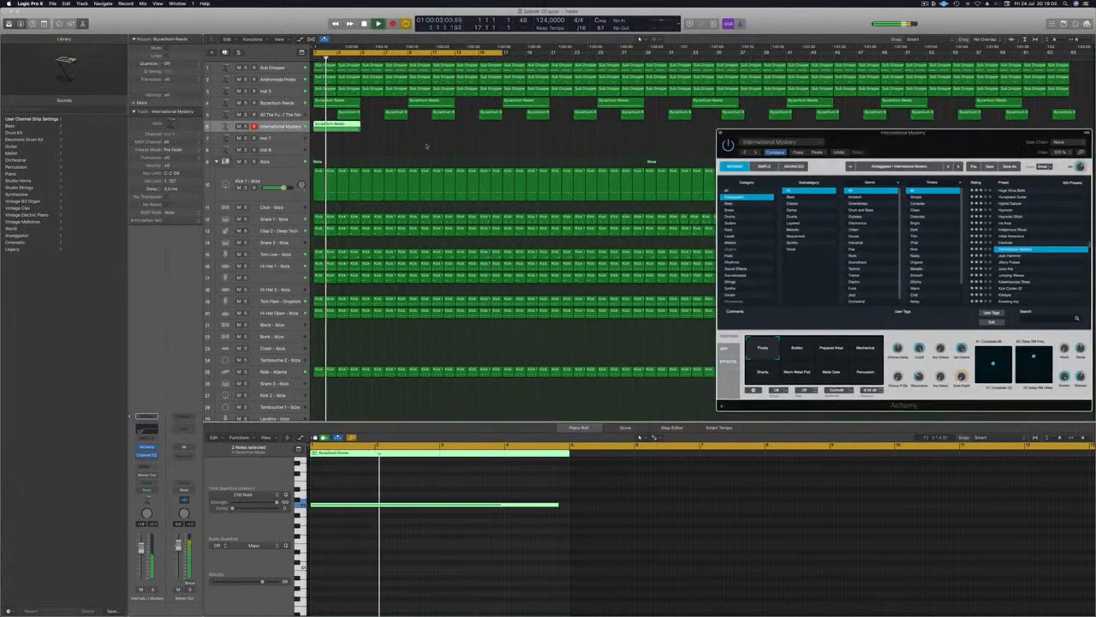
Repeat the International Mystery track's region through bar 16 and play the result from the start.
{"action": "left_click", "coordinate": [349, 126]}
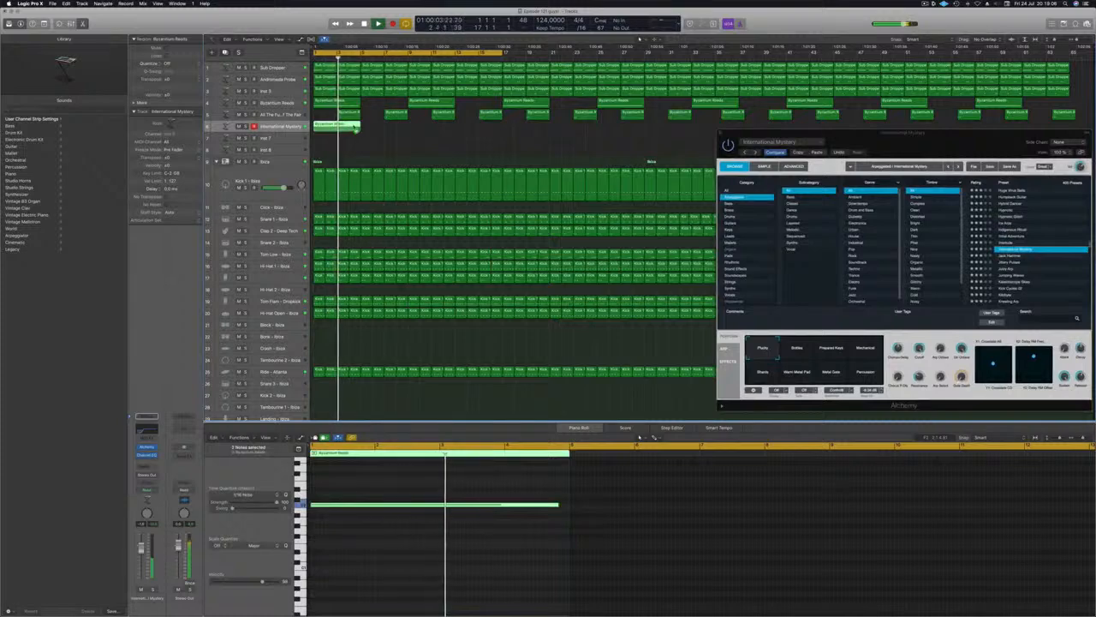
{"action": "left_click_drag", "start_coordinate": [351, 126], "coordinate": [426, 128]}
{"action": "left_click_drag", "start_coordinate": [902, 132], "coordinate": [637, 200]}
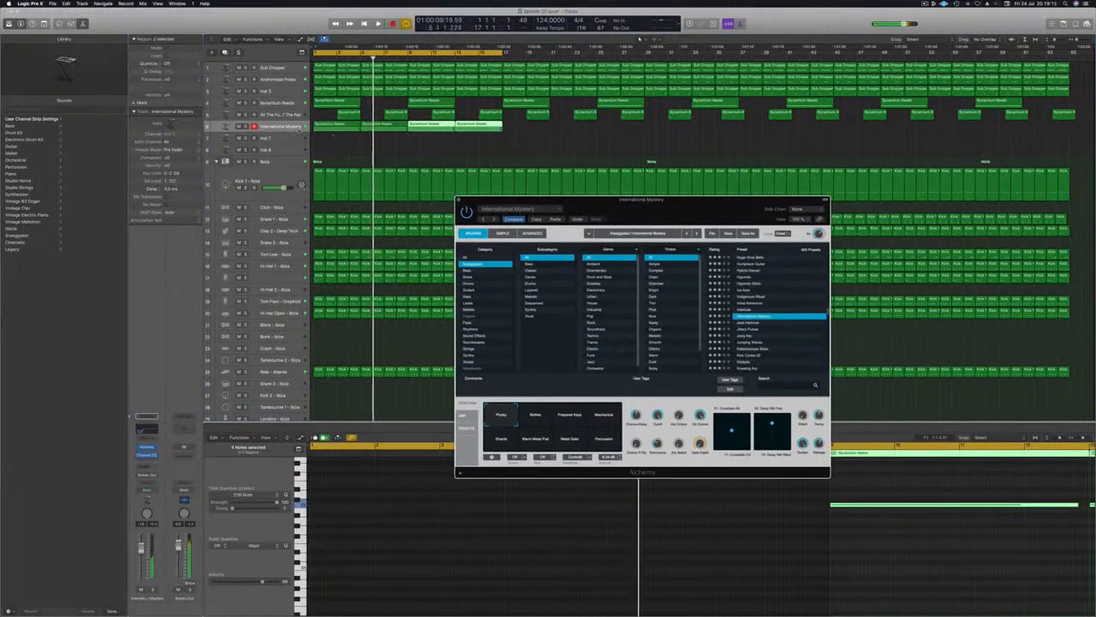
{"action": "key", "text": "space"}
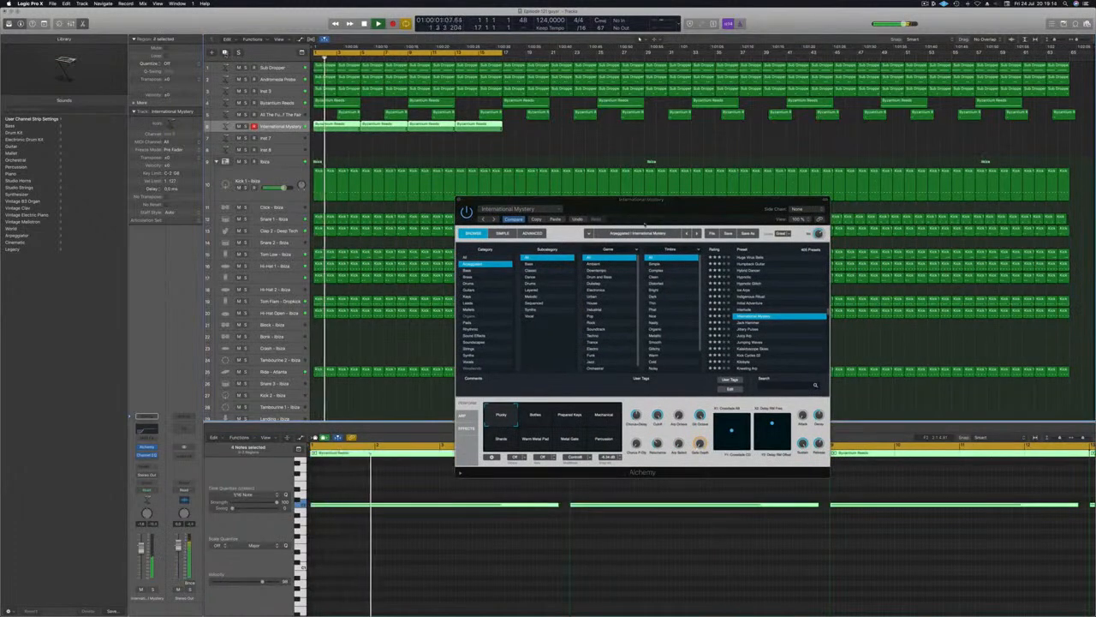
Duplicate the International Mystery track with its settings and reselect the original track.
{"action": "key", "text": "super+d"}
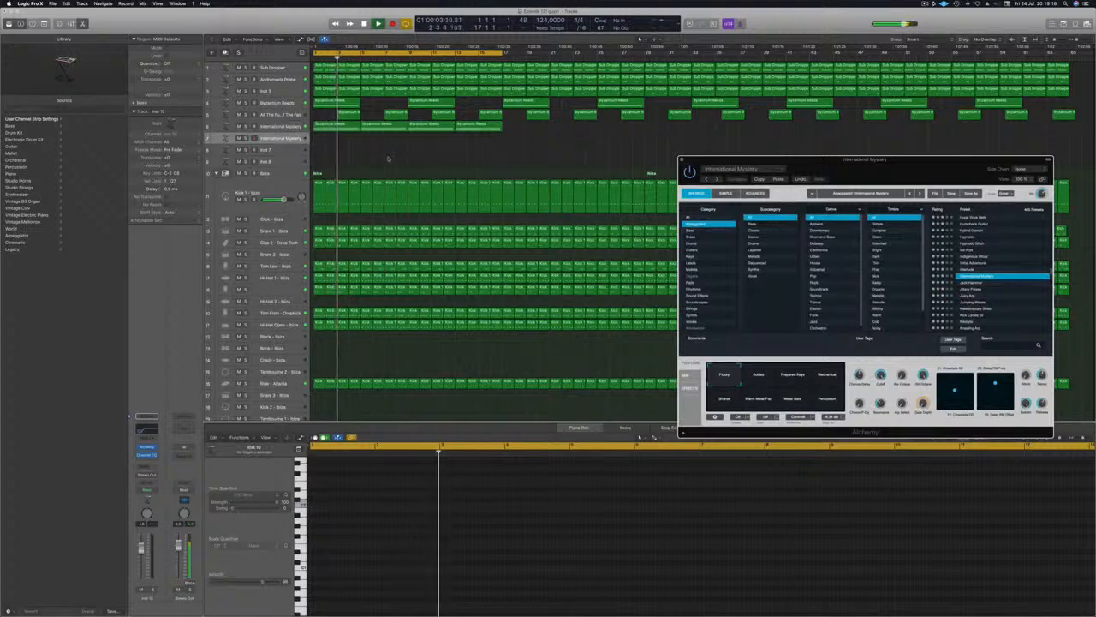
{"action": "left_click", "coordinate": [369, 164]}
{"action": "left_click", "coordinate": [280, 128]}
{"action": "key", "text": "Return"}
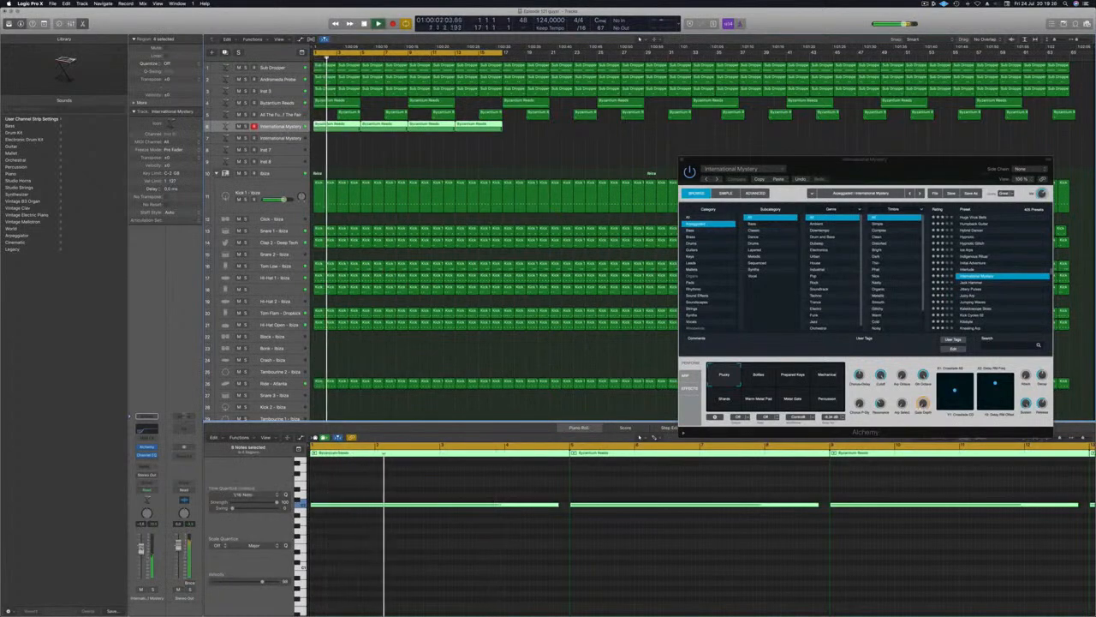
Insert a Compressor on the original International Mystery track and set its side chain to kick Bus 8.
{"action": "left_click", "coordinate": [132, 461]}
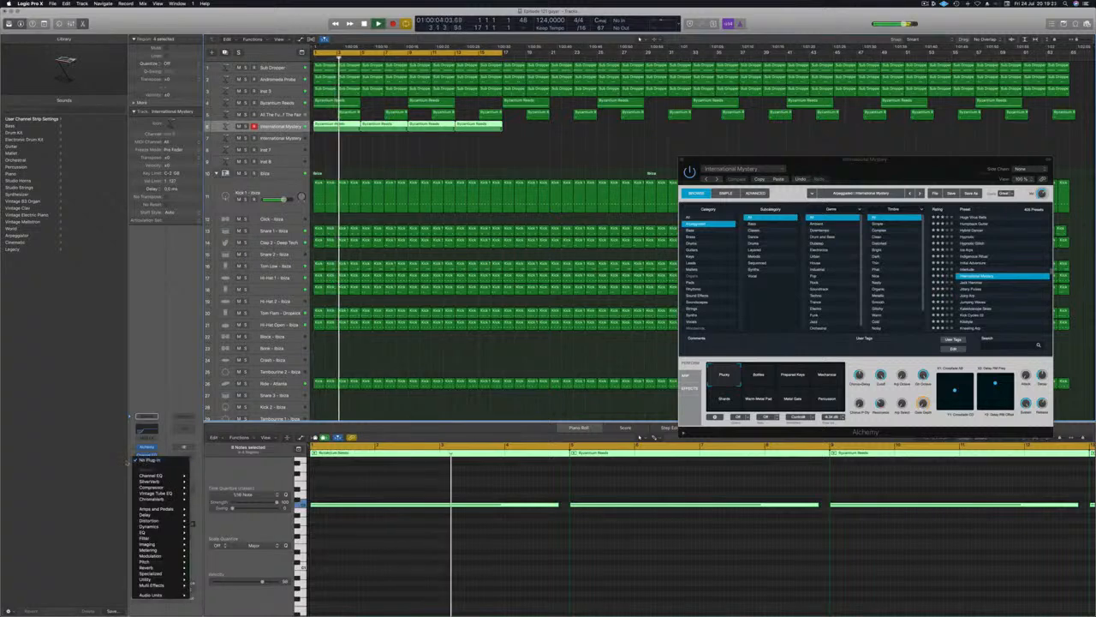
{"action": "left_click", "coordinate": [210, 487]}
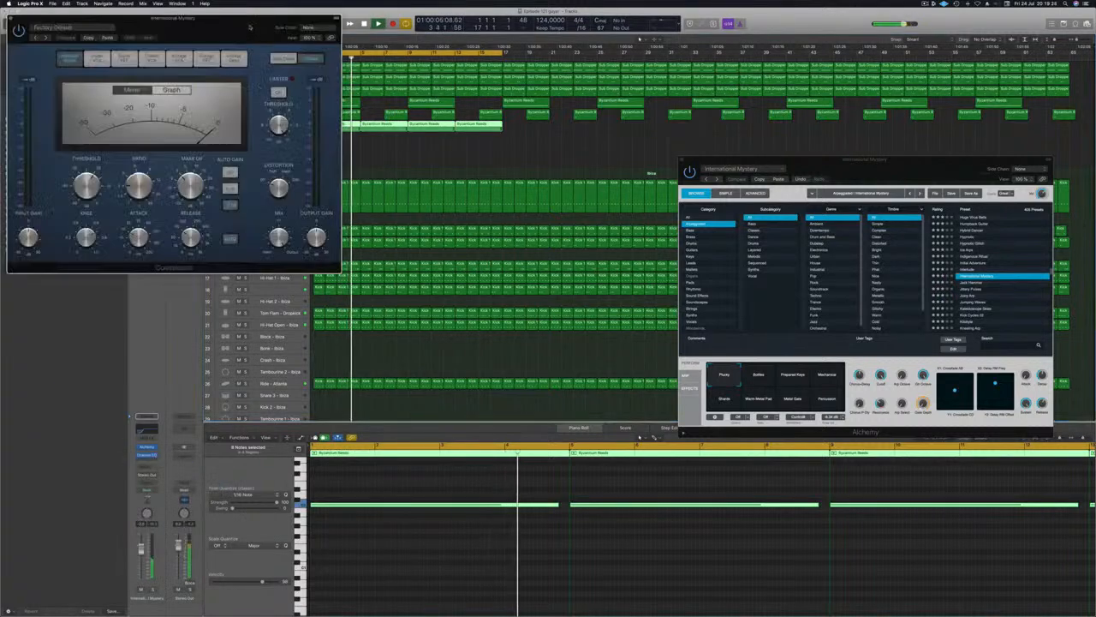
{"action": "left_click_drag", "start_coordinate": [249, 27], "coordinate": [446, 98]}
{"action": "left_click", "coordinate": [505, 98]}
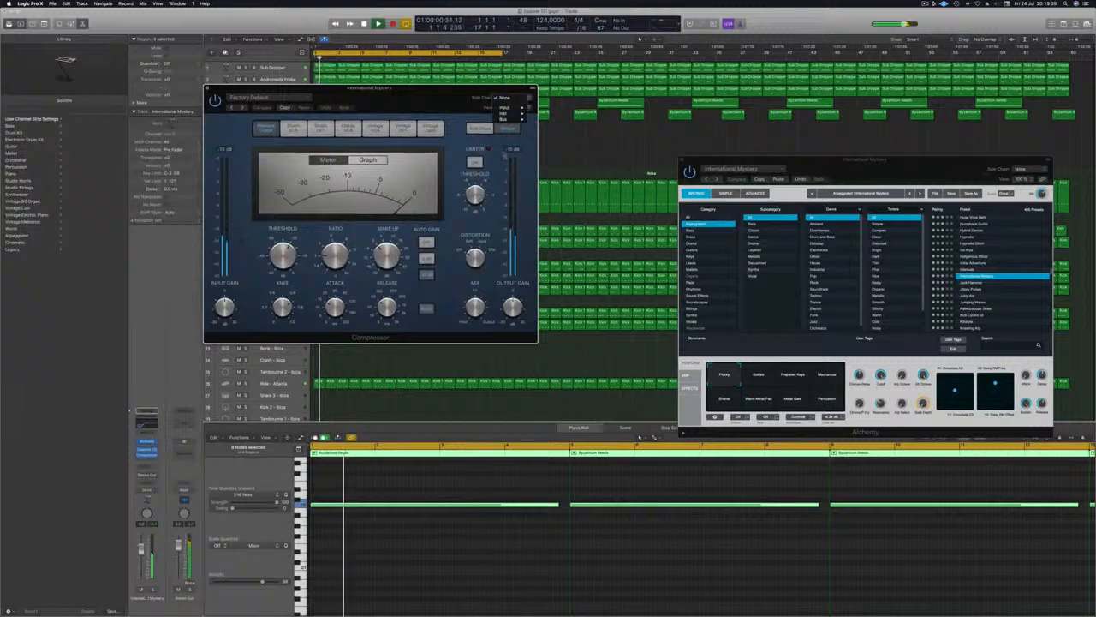
{"action": "mouse_move", "coordinate": [511, 119]}
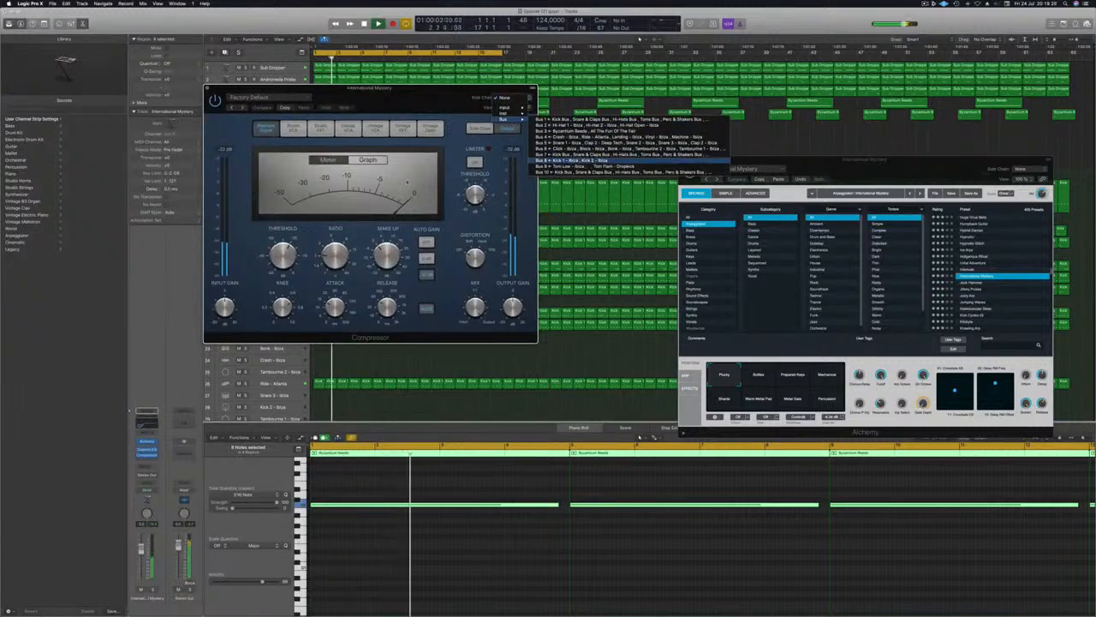
{"action": "left_click", "coordinate": [548, 161]}
Lower the compressor's threshold and the International Mystery track's volume while listening, and solo that track.
{"action": "key", "text": "space"}
{"action": "key", "text": "space"}
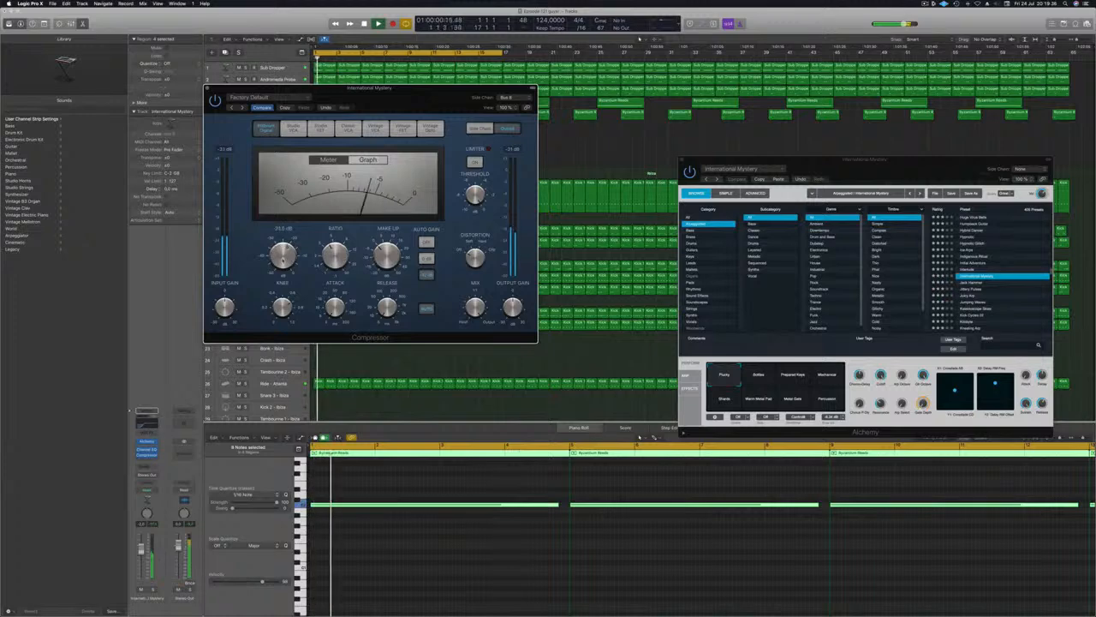
{"action": "left_click_drag", "start_coordinate": [370, 88], "coordinate": [831, 81]}
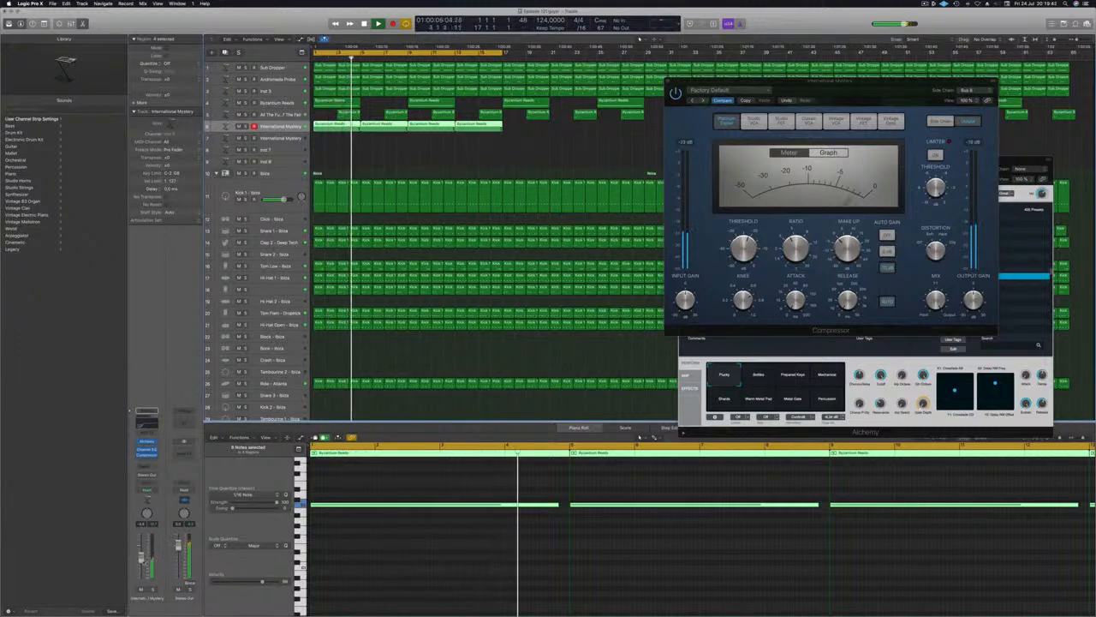
{"action": "left_click_drag", "start_coordinate": [825, 81], "coordinate": [545, 237]}
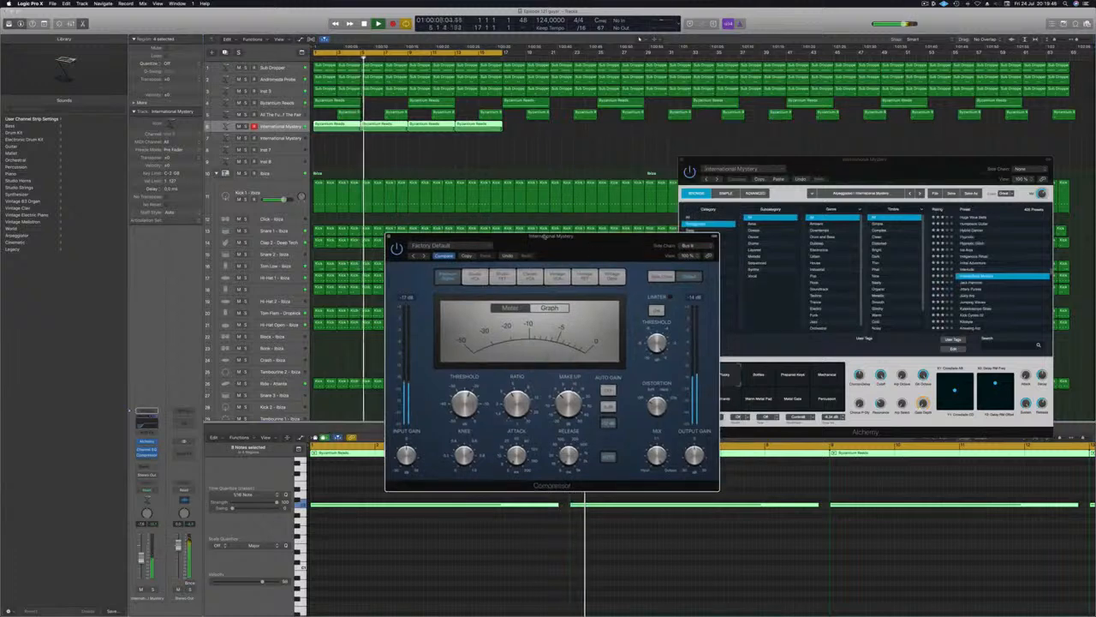
{"action": "left_click", "coordinate": [391, 237]}
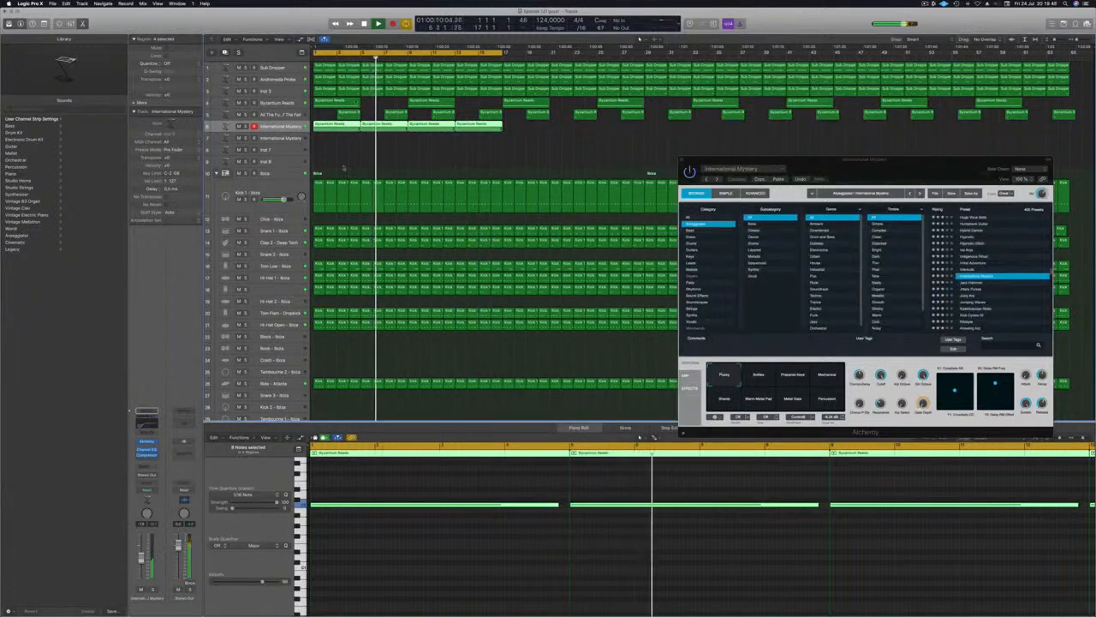
{"action": "left_click", "coordinate": [246, 126]}
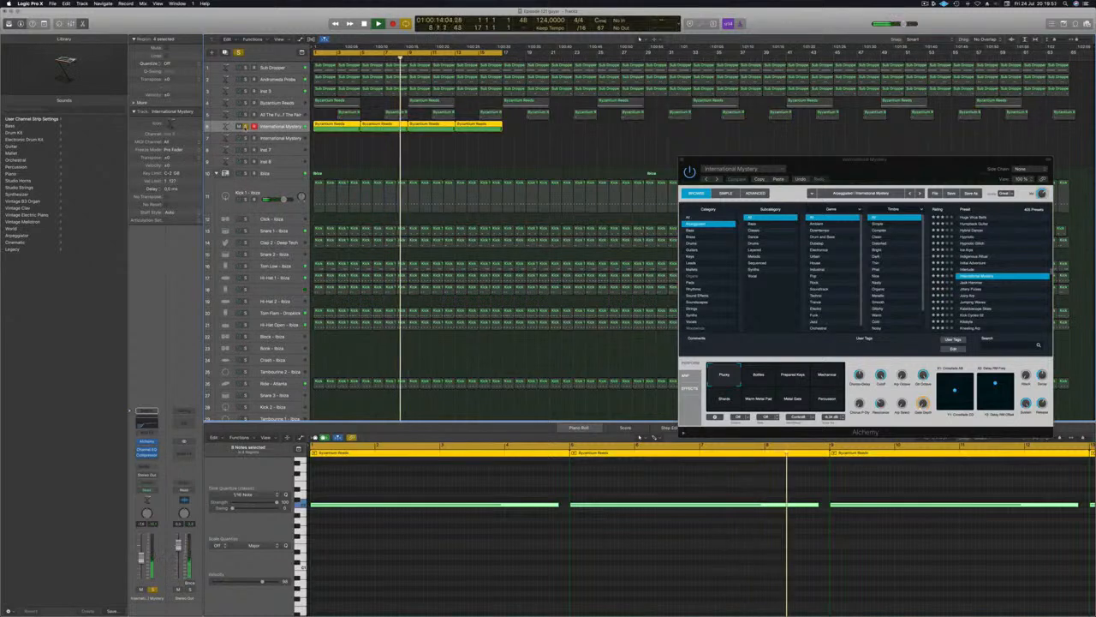
Unsolo the International Mystery track and copy its four regions onto the duplicate track below.
{"action": "left_click", "coordinate": [246, 126]}
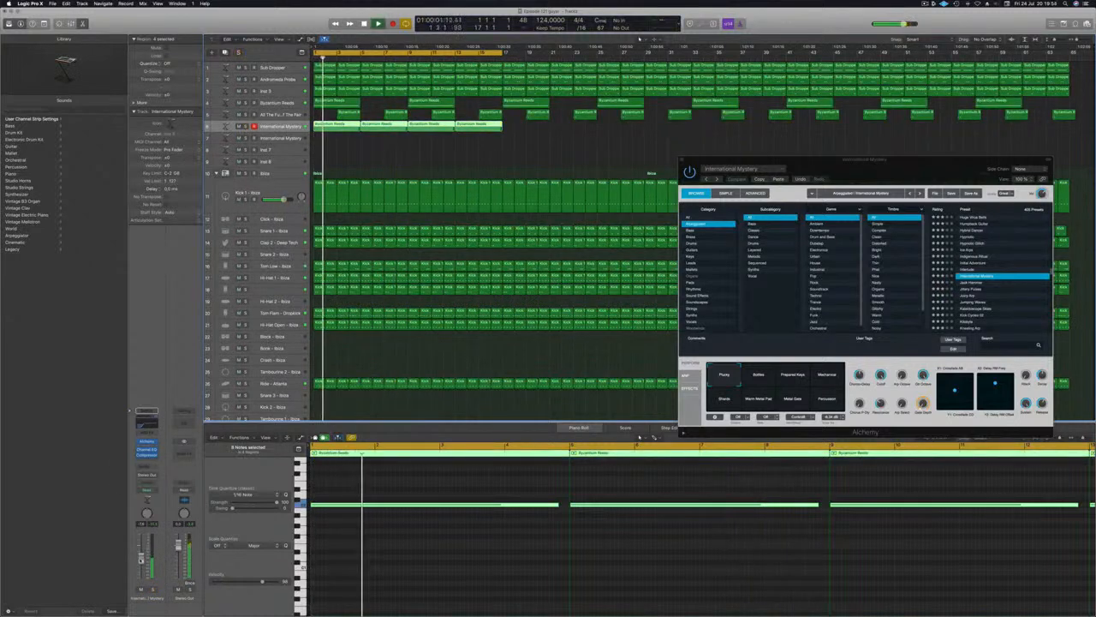
{"action": "key", "text": "space"}
{"action": "left_click_drag", "start_coordinate": [342, 127], "coordinate": [341, 140]}
{"action": "key", "text": "space"}
{"action": "left_click", "coordinate": [294, 139]}
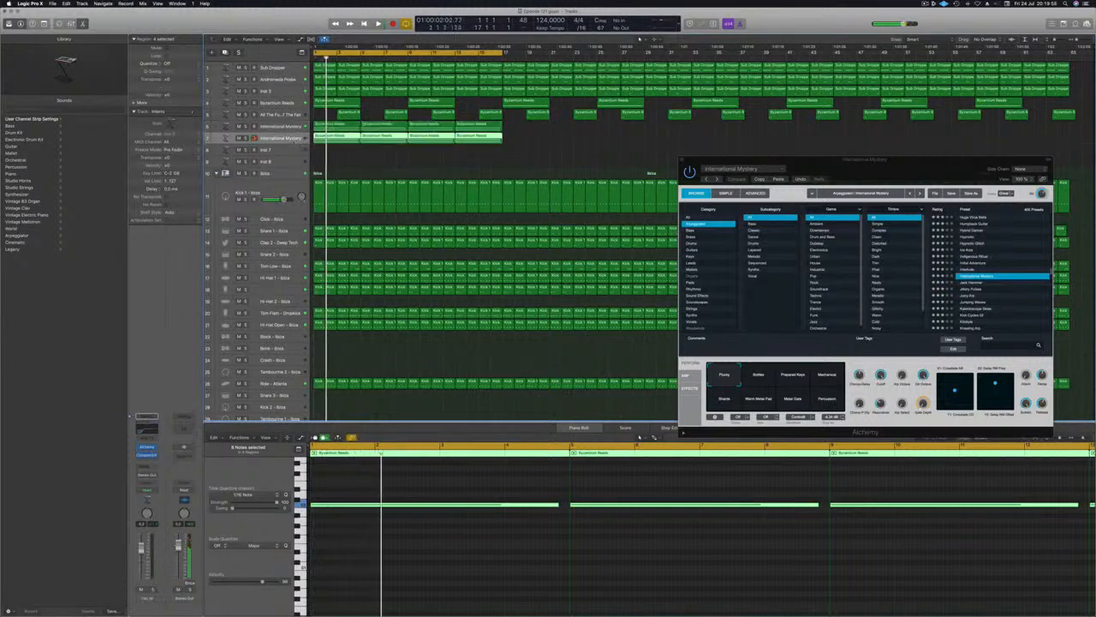
{"action": "key", "text": "Up"}
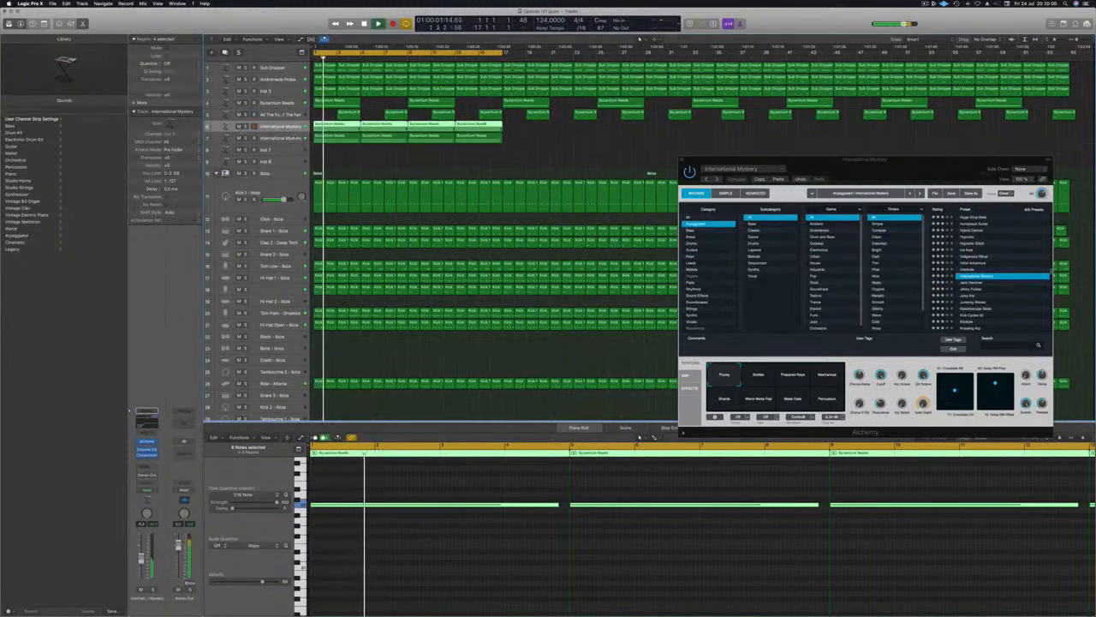
{"action": "key", "text": "Down"}
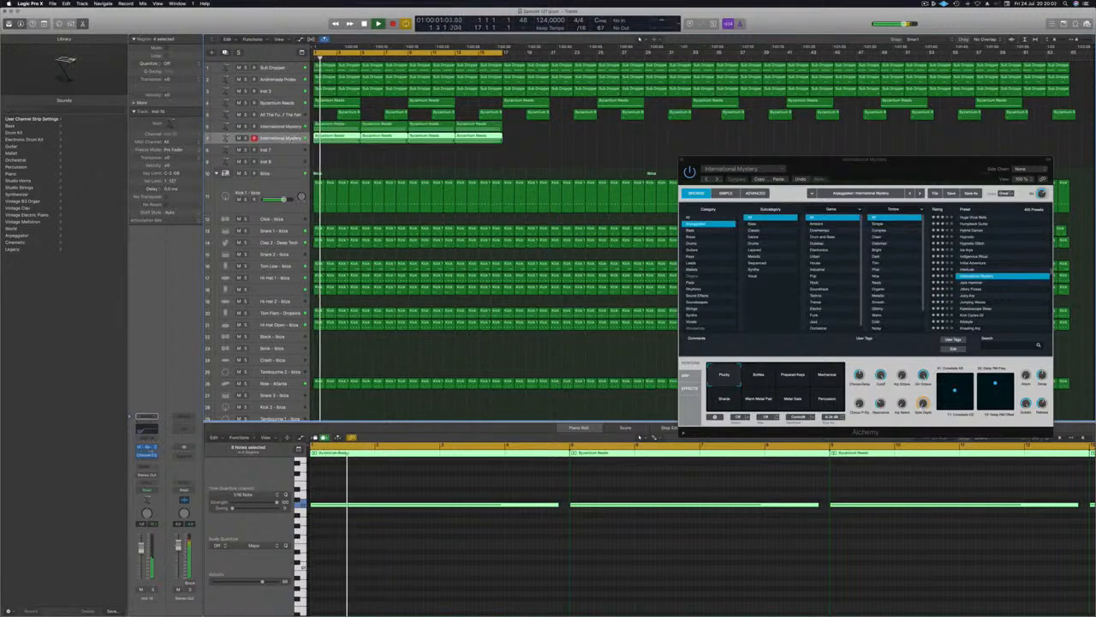
Open Alchemy on the duplicate track, load the Ice Arps arpeggiated preset and audition it in solo.
{"action": "left_click", "coordinate": [146, 447]}
{"action": "left_click_drag", "start_coordinate": [228, 51], "coordinate": [761, 146]}
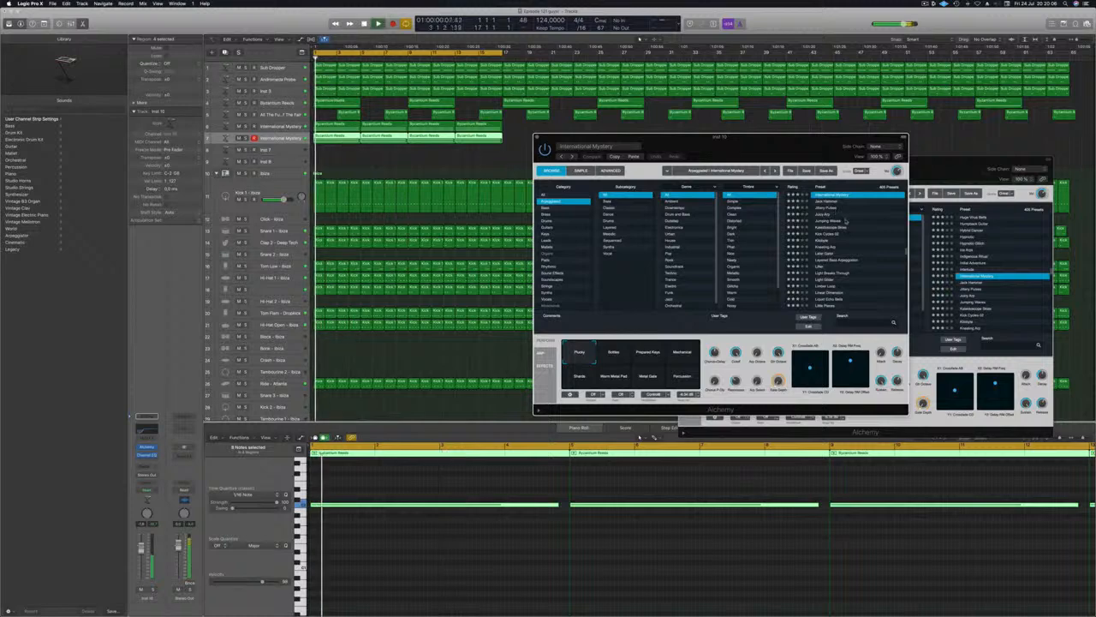
{"action": "scroll", "coordinate": [845, 221], "scroll_direction": "up", "scroll_amount": 3}
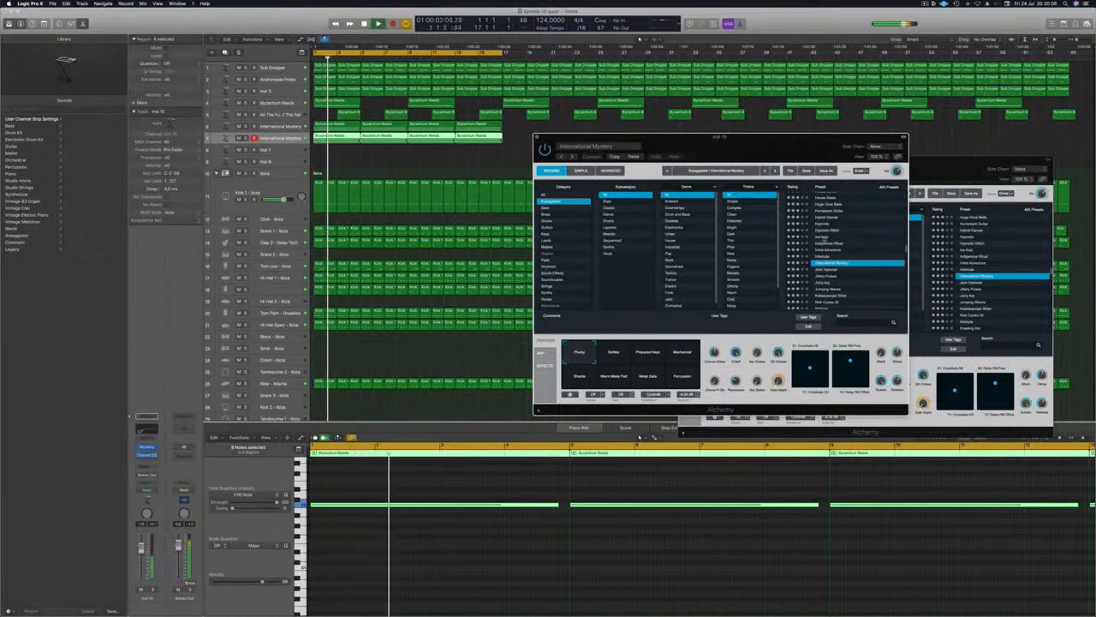
{"action": "left_click", "coordinate": [835, 237]}
{"action": "left_click_drag", "start_coordinate": [759, 147], "coordinate": [788, 127]}
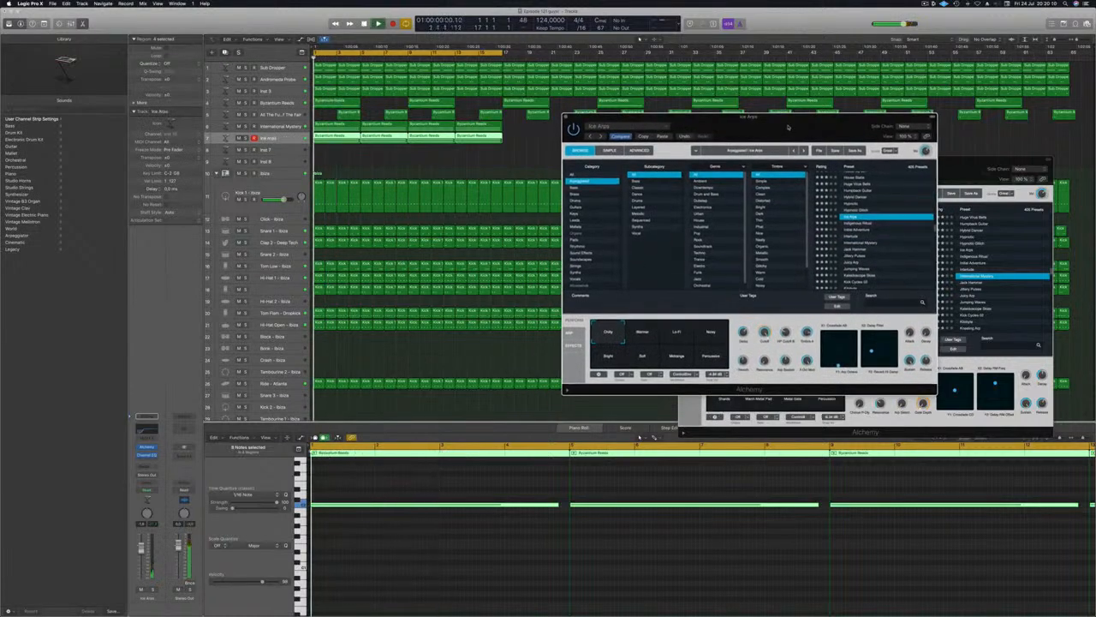
{"action": "left_click", "coordinate": [246, 139]}
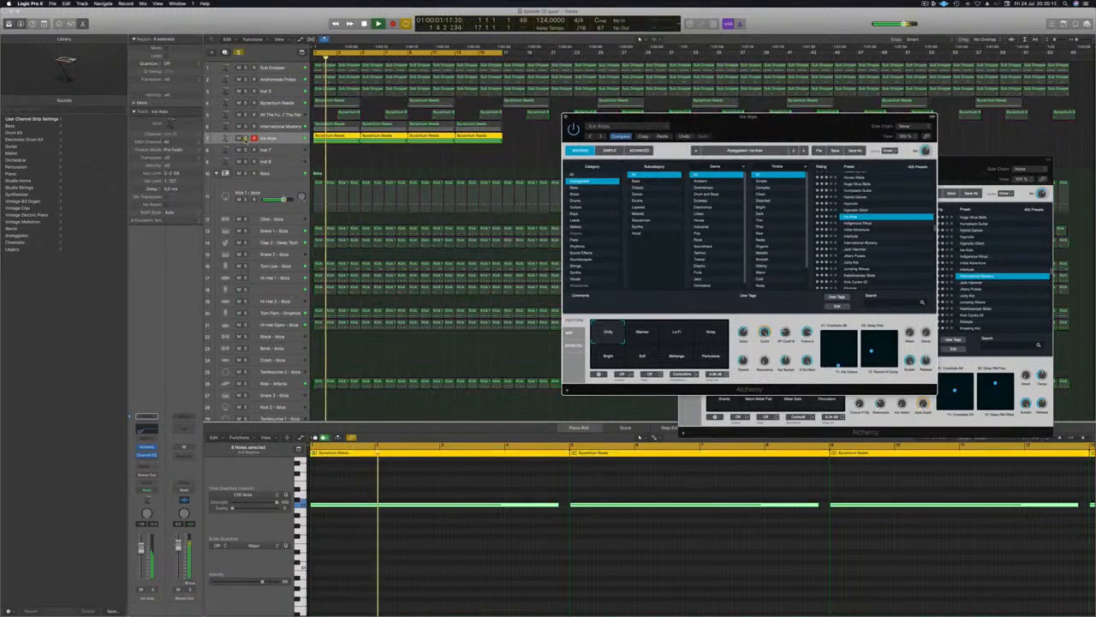
{"action": "left_click", "coordinate": [245, 139]}
{"action": "left_click_drag", "start_coordinate": [685, 118], "coordinate": [658, 118]}
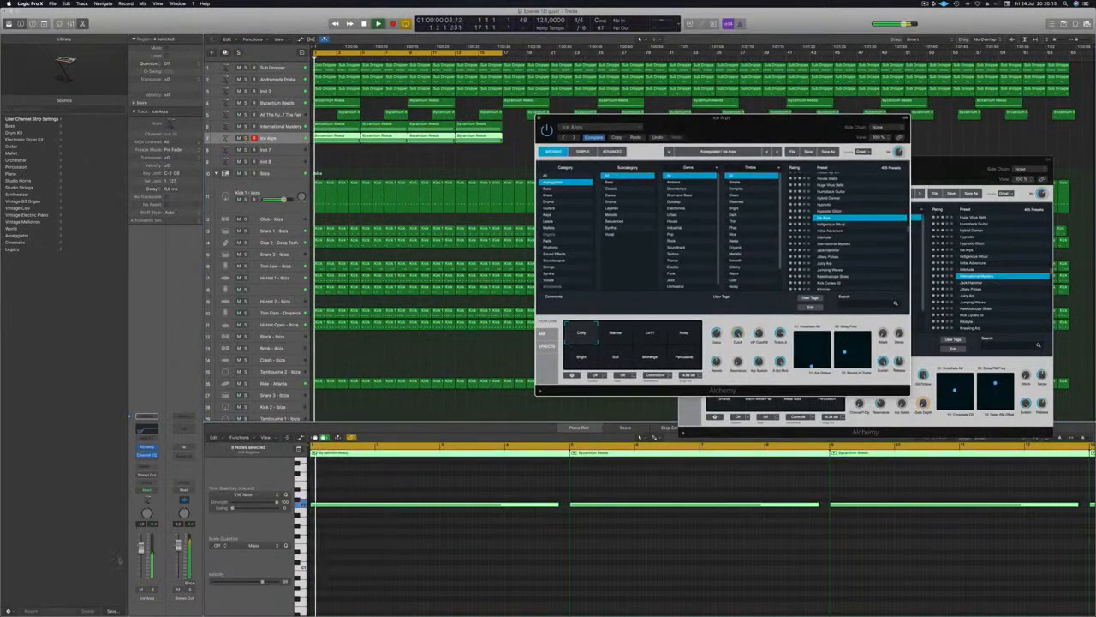
Lower the Ice Arps track's volume slightly and add a send to Bus 3.
{"action": "key", "text": "Return"}
{"action": "left_click_drag", "start_coordinate": [142, 551], "coordinate": [144, 558]}
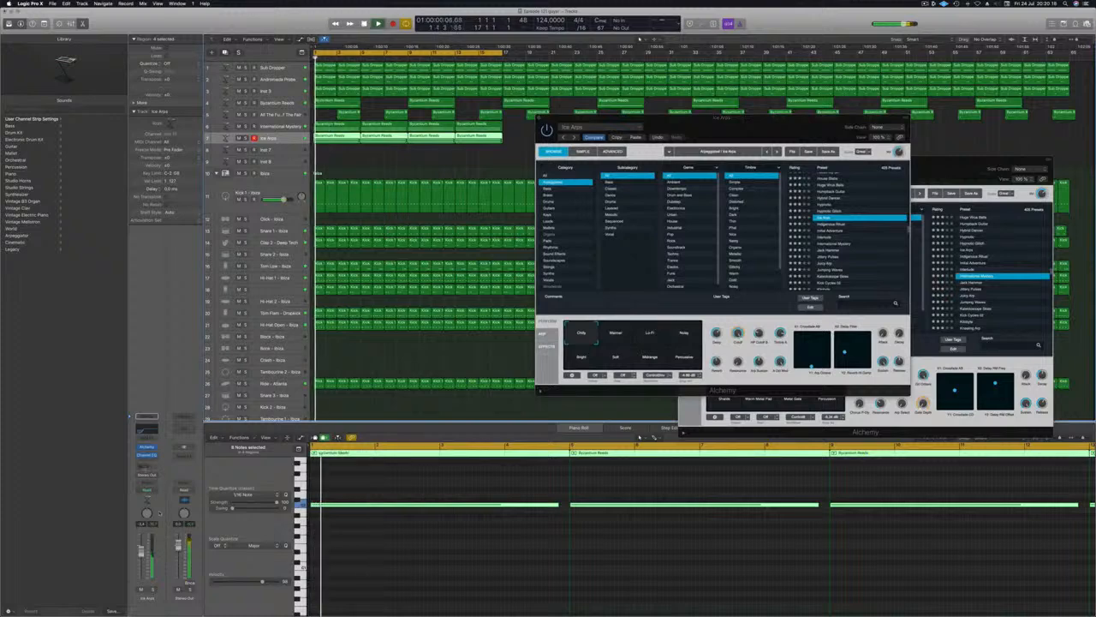
{"action": "left_click", "coordinate": [146, 466]}
{"action": "mouse_move", "coordinate": [159, 477]}
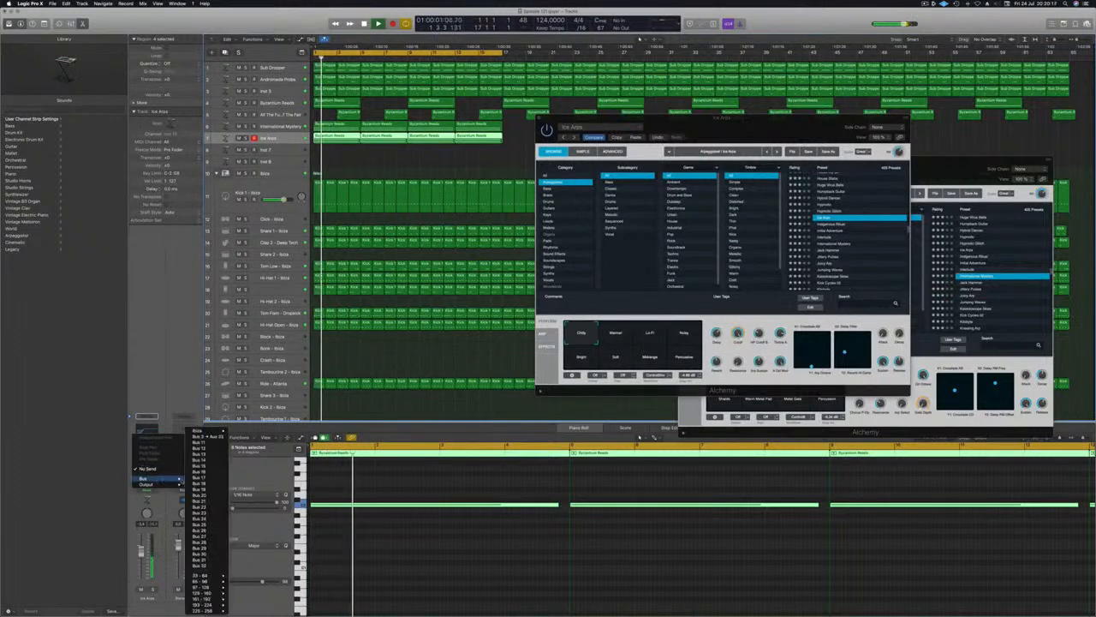
{"action": "left_click", "coordinate": [205, 437]}
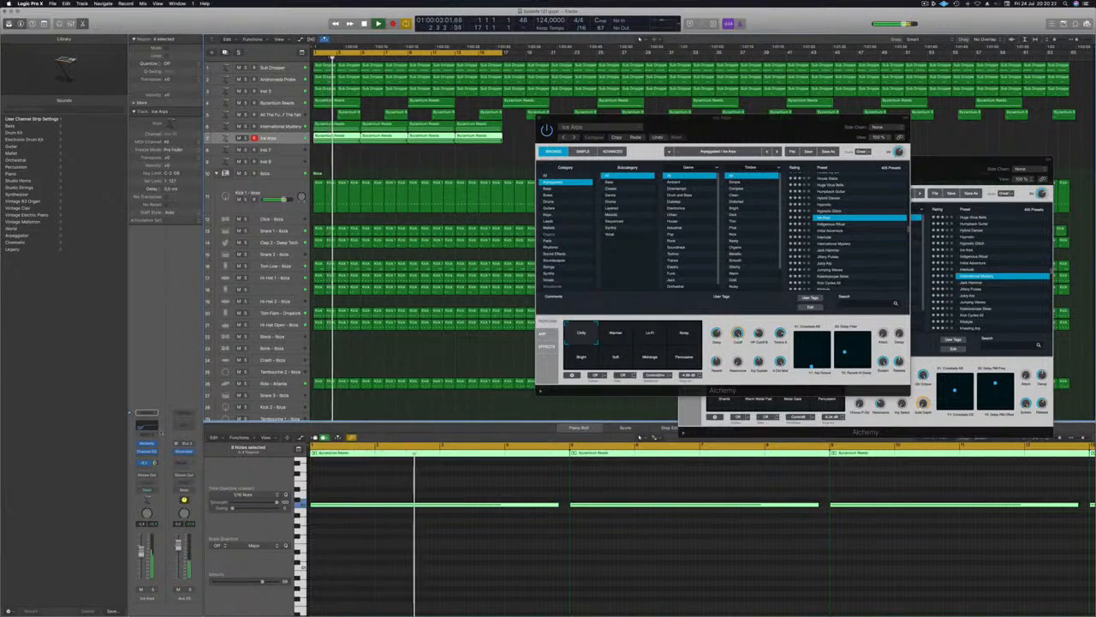
Audition the Interlude preset and switch Alchemy to Huge Virus Bells.
{"action": "left_click_drag", "start_coordinate": [793, 122], "coordinate": [747, 102]}
{"action": "left_click", "coordinate": [801, 216]}
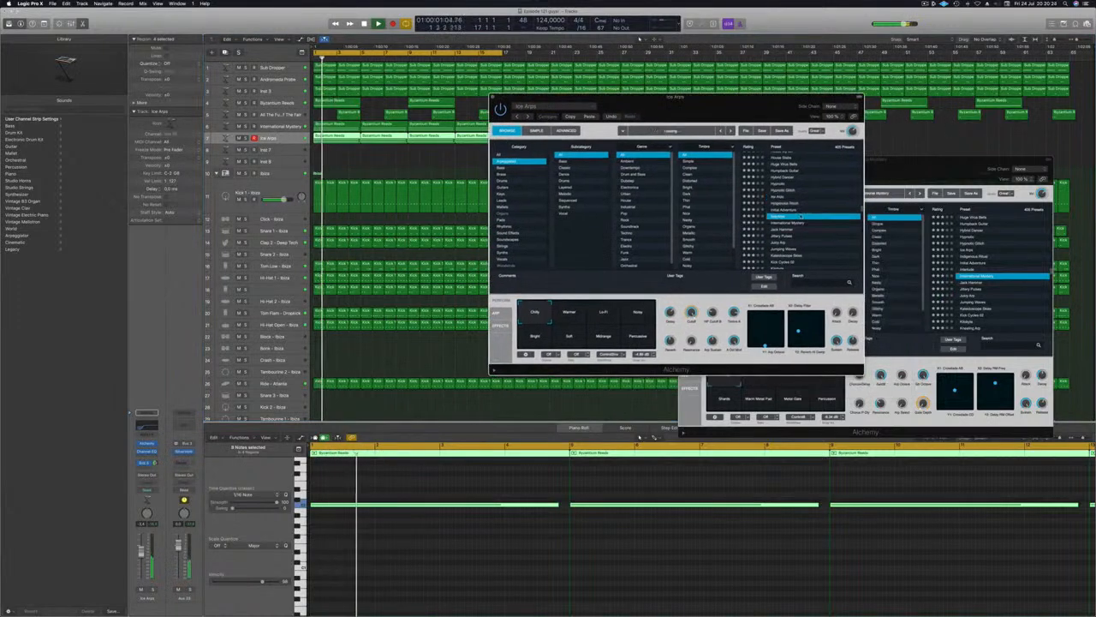
{"action": "scroll", "coordinate": [805, 206], "scroll_direction": "up", "scroll_amount": 2}
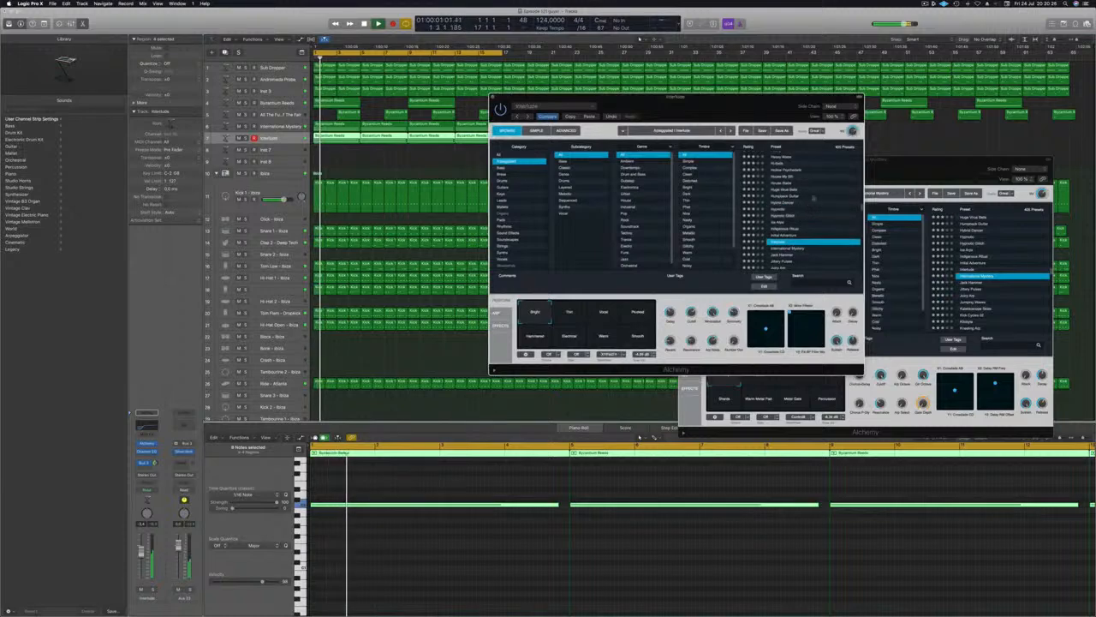
{"action": "left_click", "coordinate": [784, 189]}
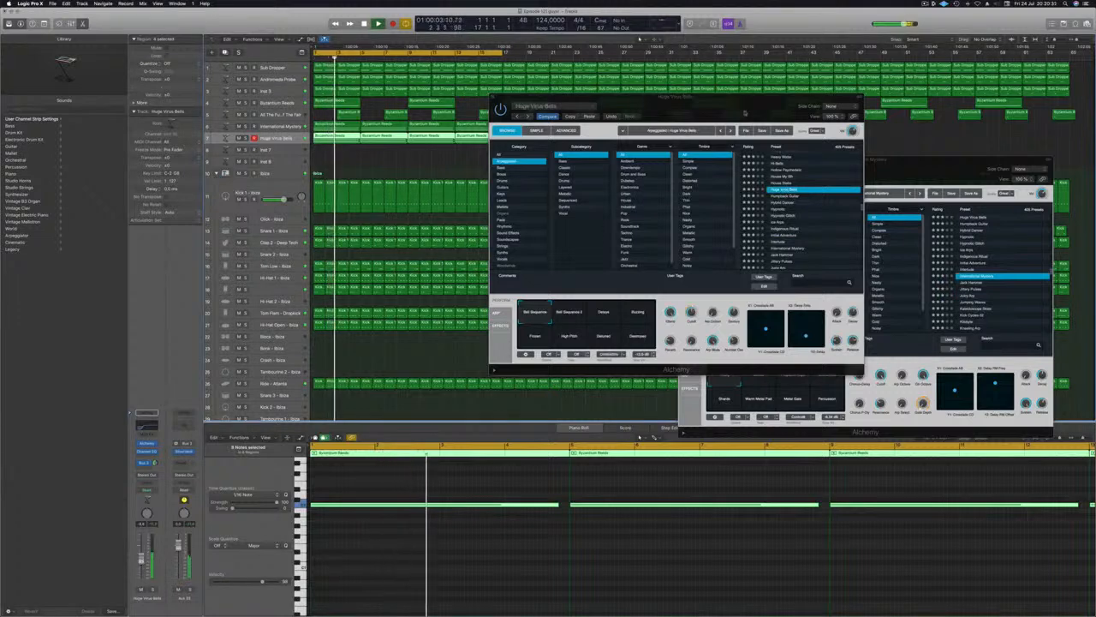
Select the Bell Sequence 2 performance variation of Huge Virus Bells and restart playback.
{"action": "left_click_drag", "start_coordinate": [790, 109], "coordinate": [790, 170]}
{"action": "left_click", "coordinate": [576, 375]}
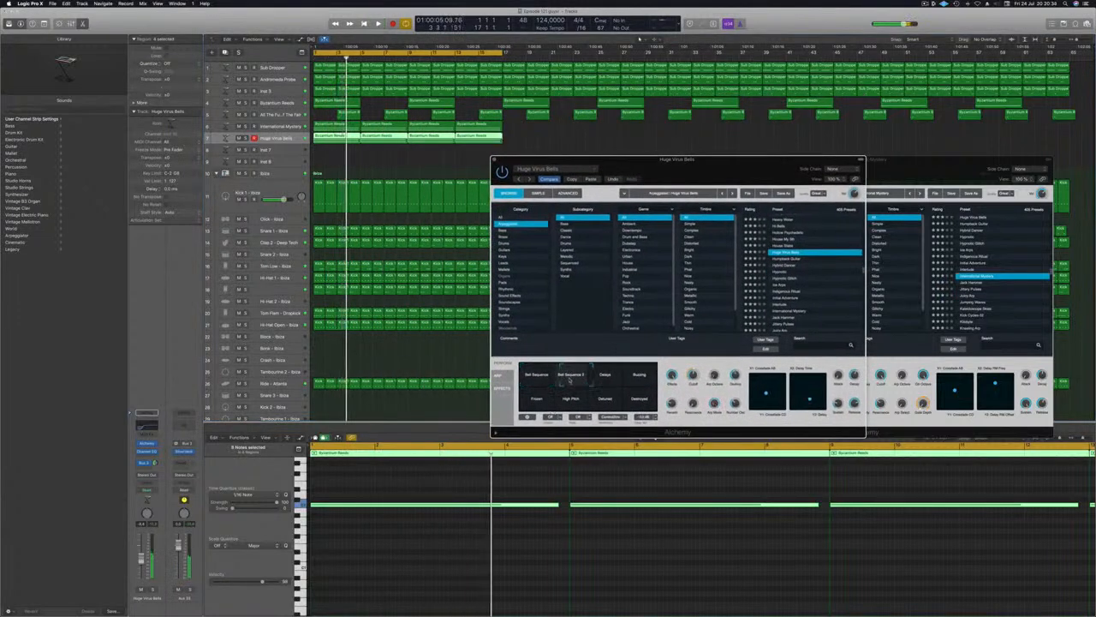
{"action": "key", "text": "space"}
{"action": "key", "text": "space"}
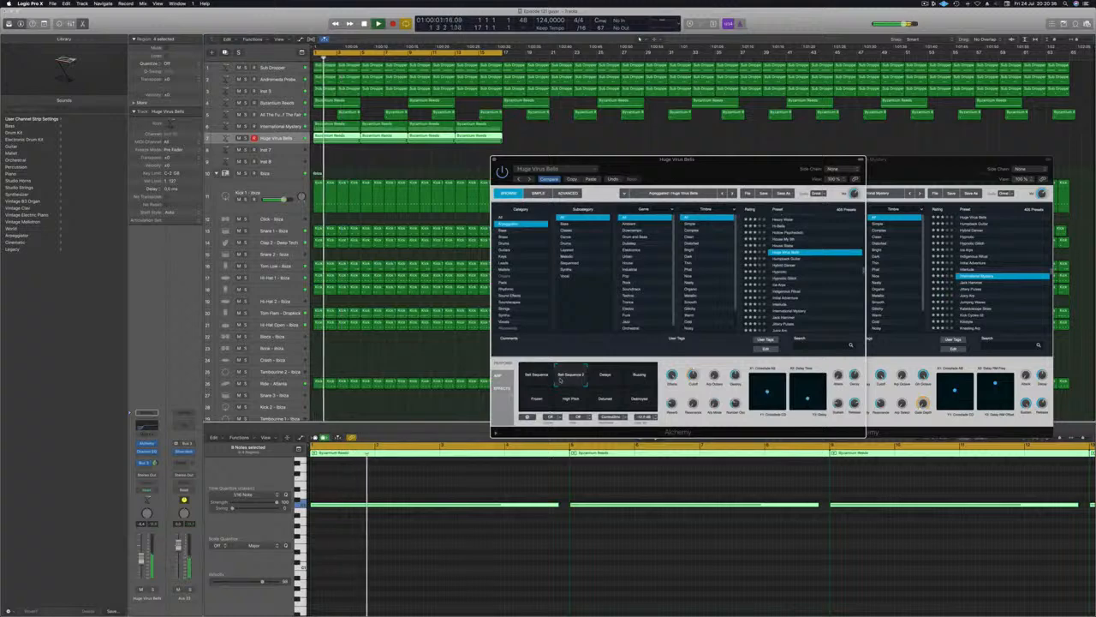
Audition the other Huge Virus Bells variations, from Buzzing and Frozen through High Pitch, Detuned and Destroyed.
{"action": "left_click", "coordinate": [604, 377]}
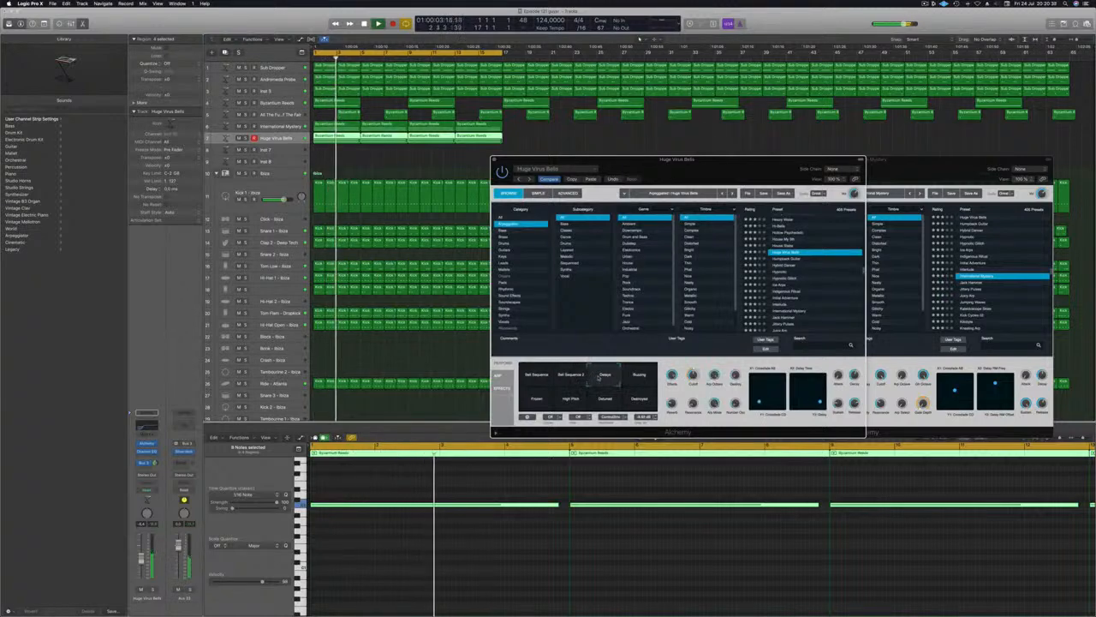
{"action": "left_click", "coordinate": [628, 378]}
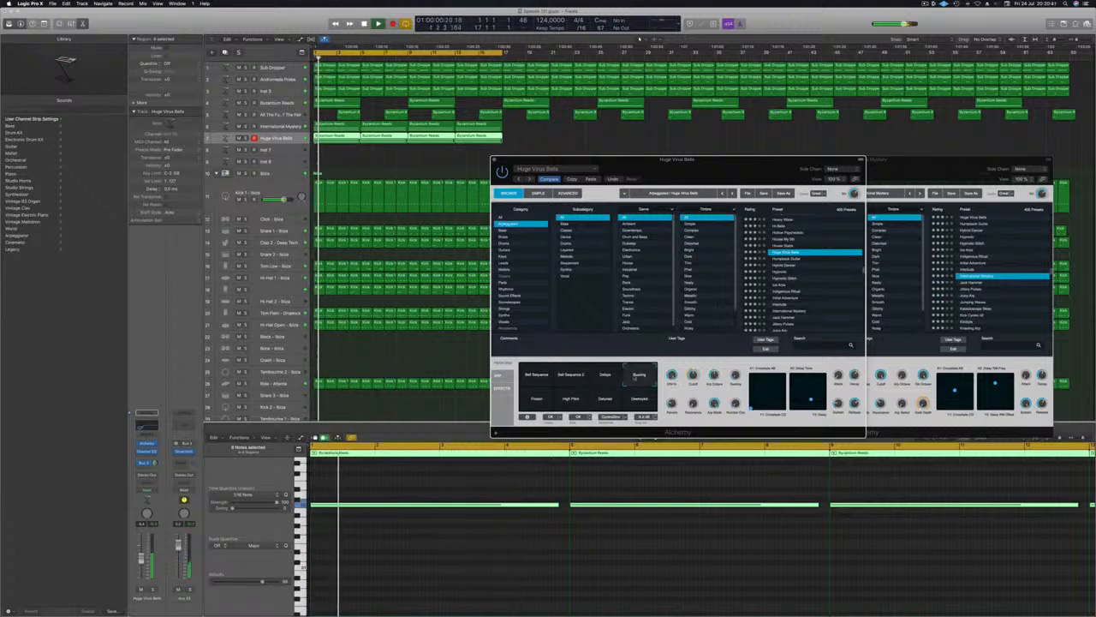
{"action": "left_click", "coordinate": [540, 401]}
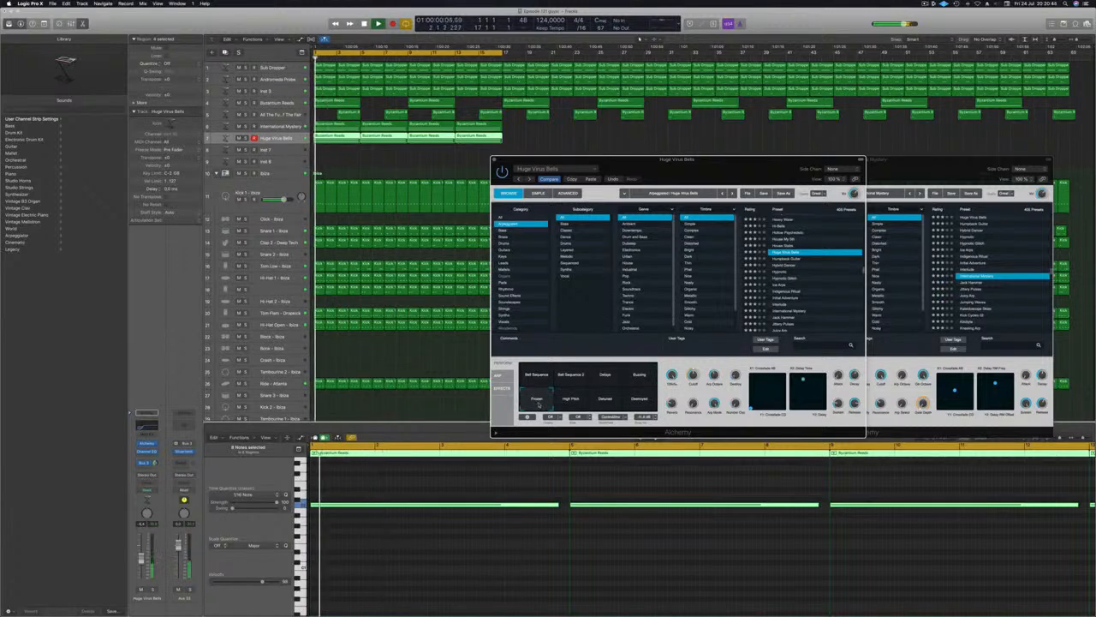
{"action": "left_click", "coordinate": [639, 39]}
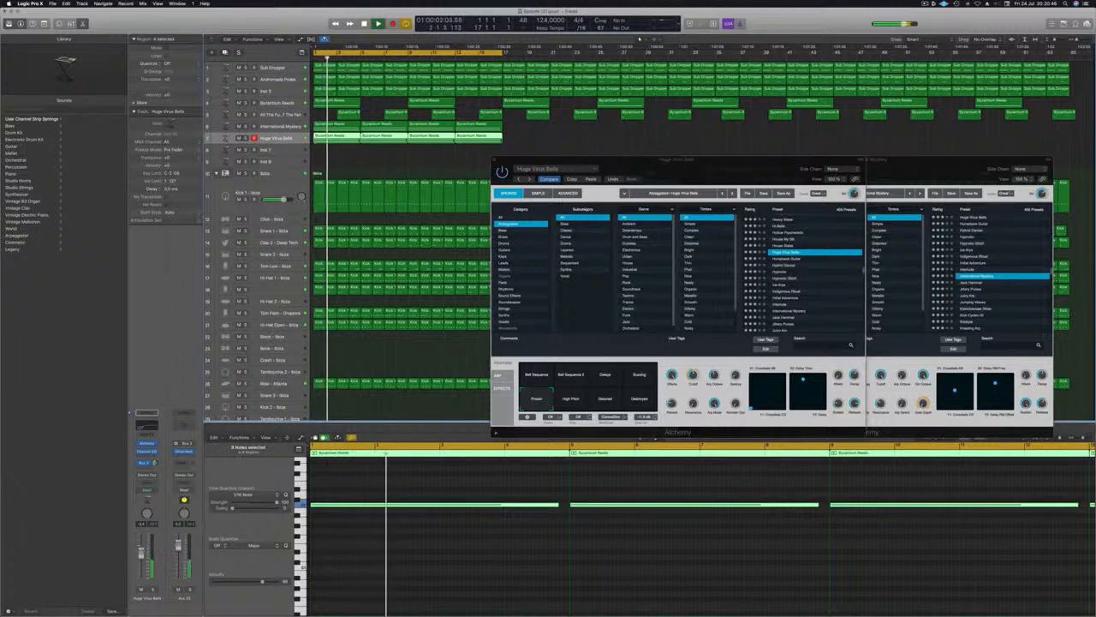
{"action": "left_click", "coordinate": [570, 377]}
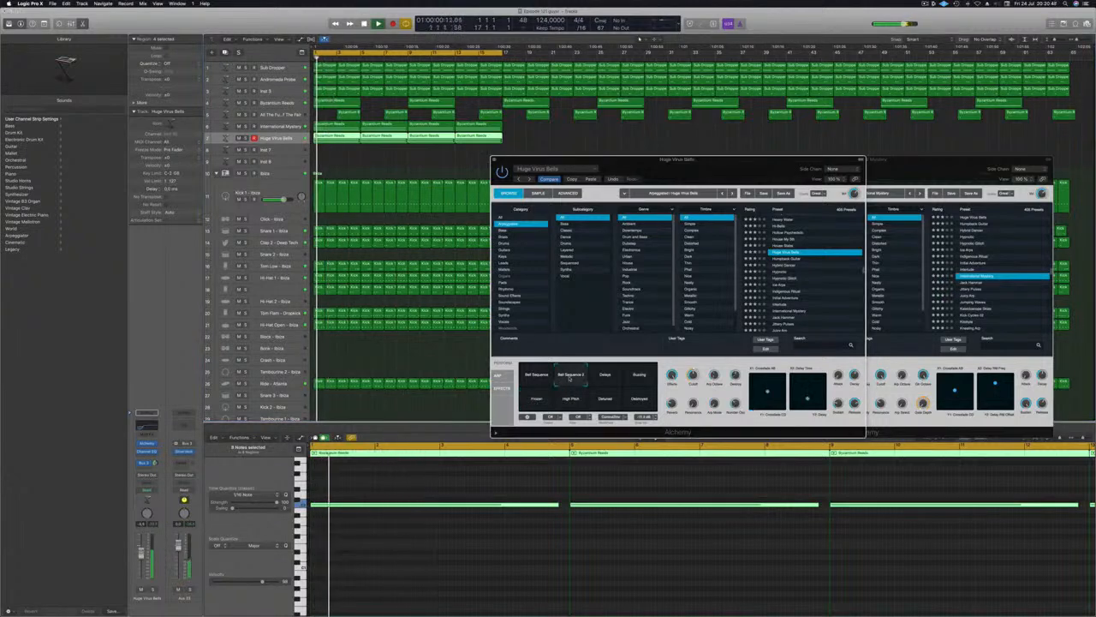
{"action": "left_click", "coordinate": [569, 399]}
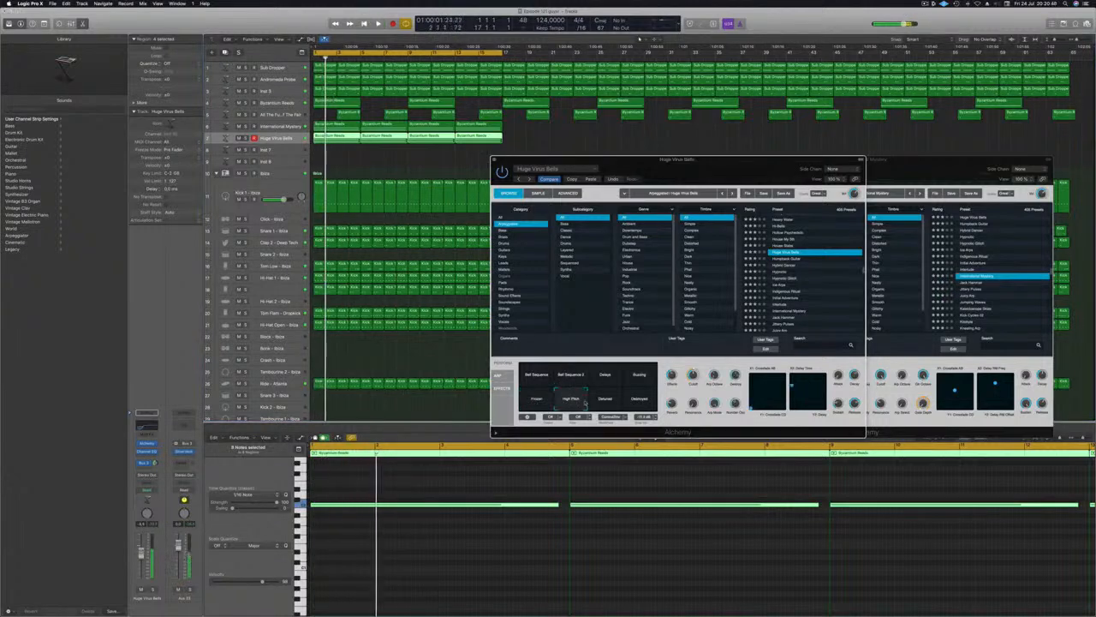
{"action": "left_click", "coordinate": [606, 398]}
{"action": "left_click", "coordinate": [639, 398]}
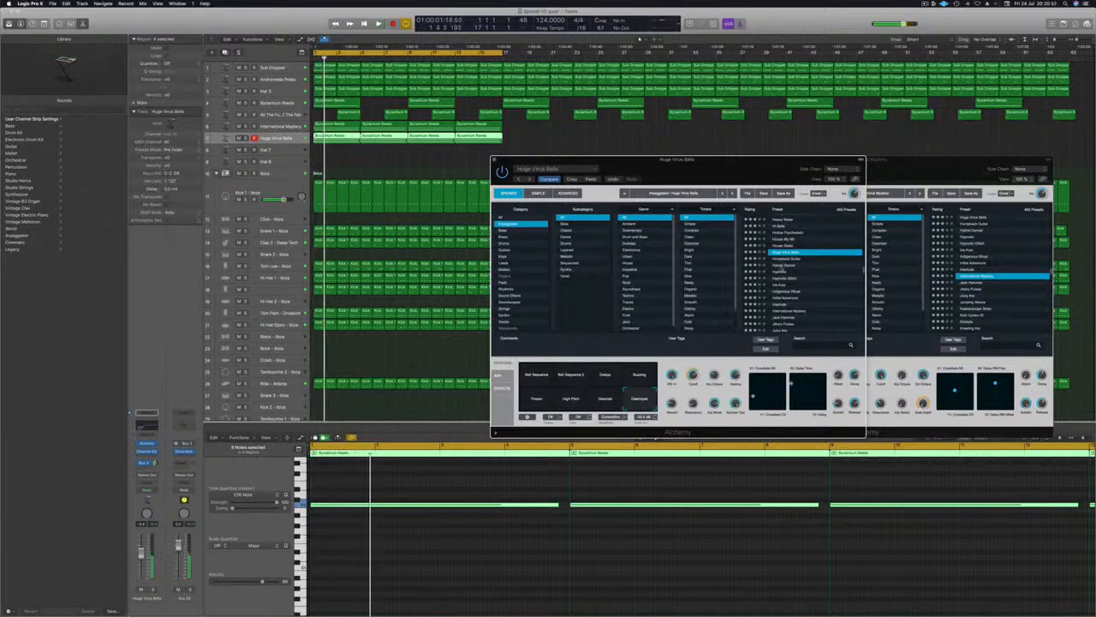
Load the Hybrid Dancer arpeggiated preset and check the track briefly in solo.
{"action": "left_click", "coordinate": [801, 265]}
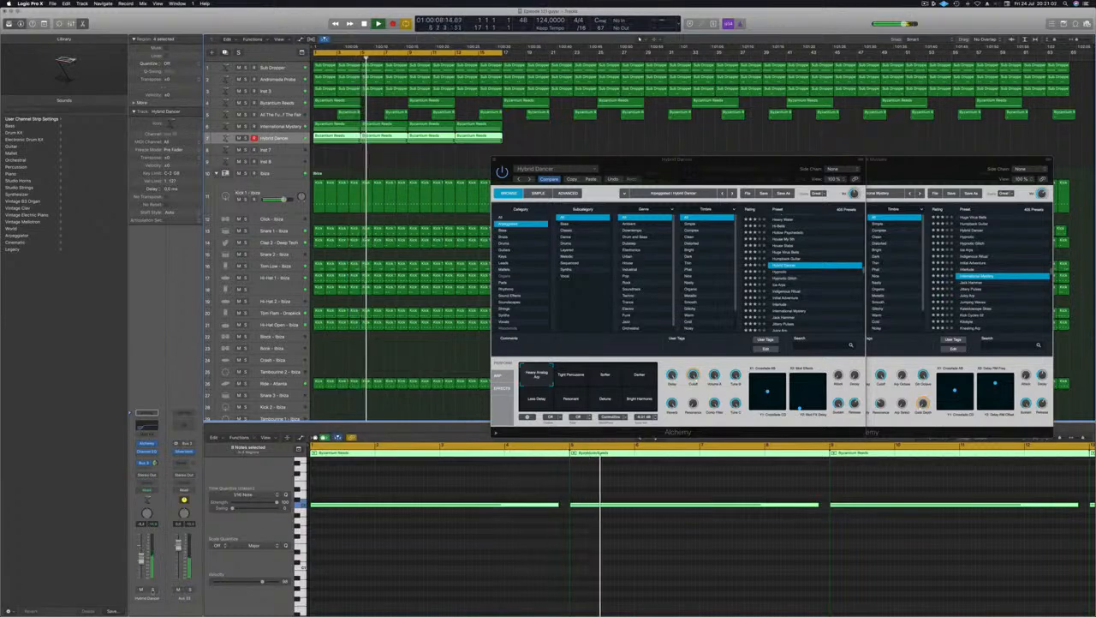
{"action": "key", "text": "s"}
{"action": "key", "text": "s"}
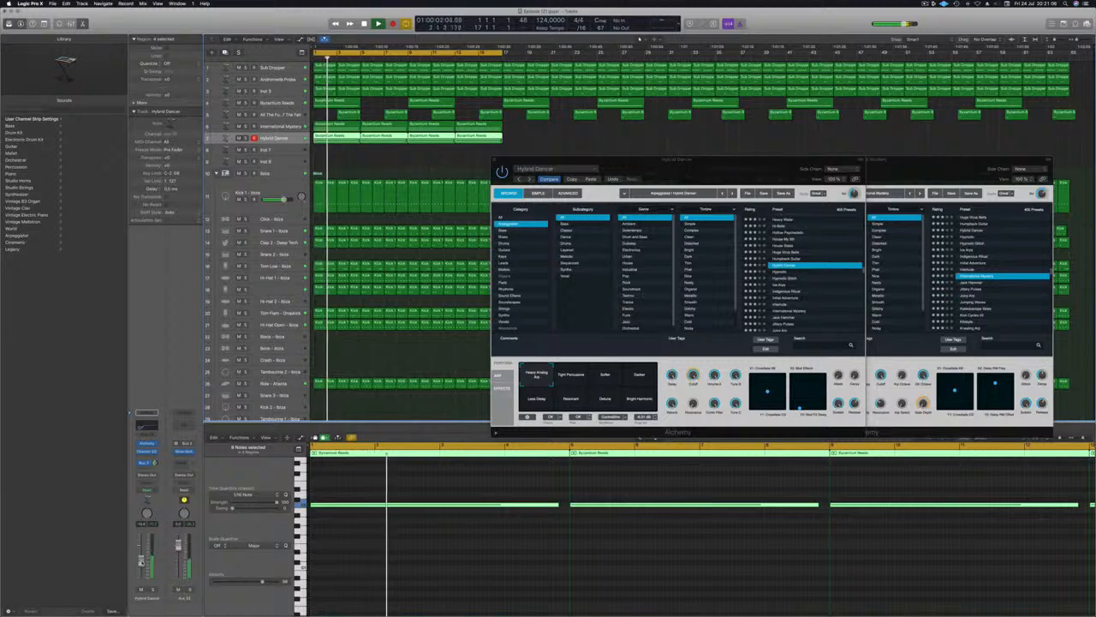
Show the mixer and copy the International Mystery channel's Compressor onto the Hybrid Dancer channel.
{"action": "key", "text": "x"}
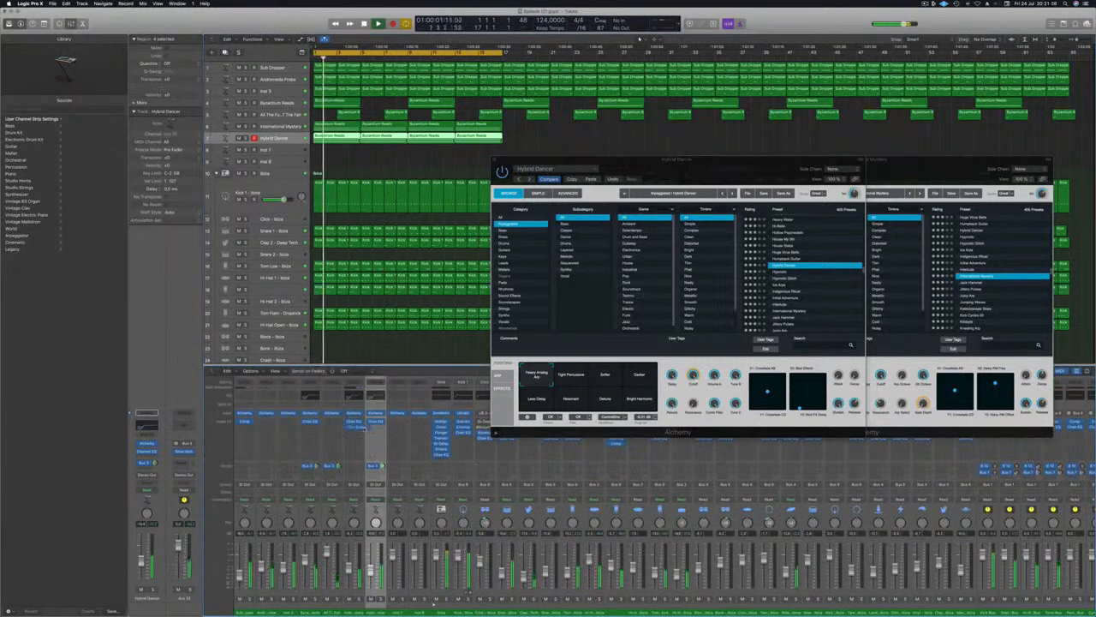
{"action": "left_click_drag", "start_coordinate": [376, 432], "coordinate": [374, 428]}
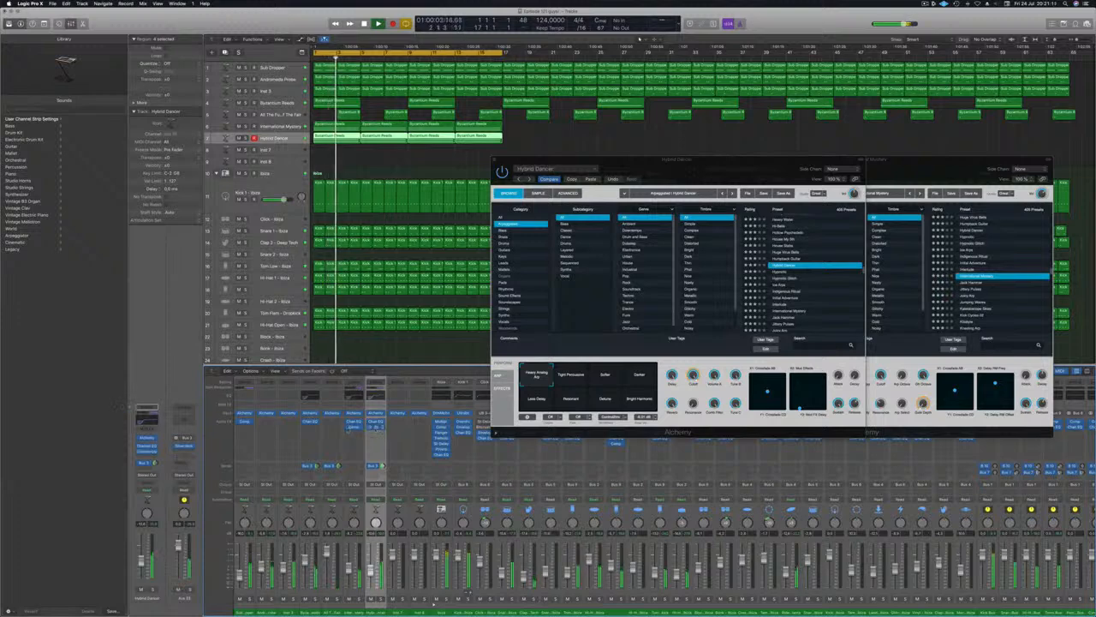
{"action": "left_click_drag", "start_coordinate": [663, 338], "coordinate": [653, 356]}
Try Hybrid Dancer's softer performance variations, settle on Darker and replay from the start.
{"action": "left_click", "coordinate": [562, 394]}
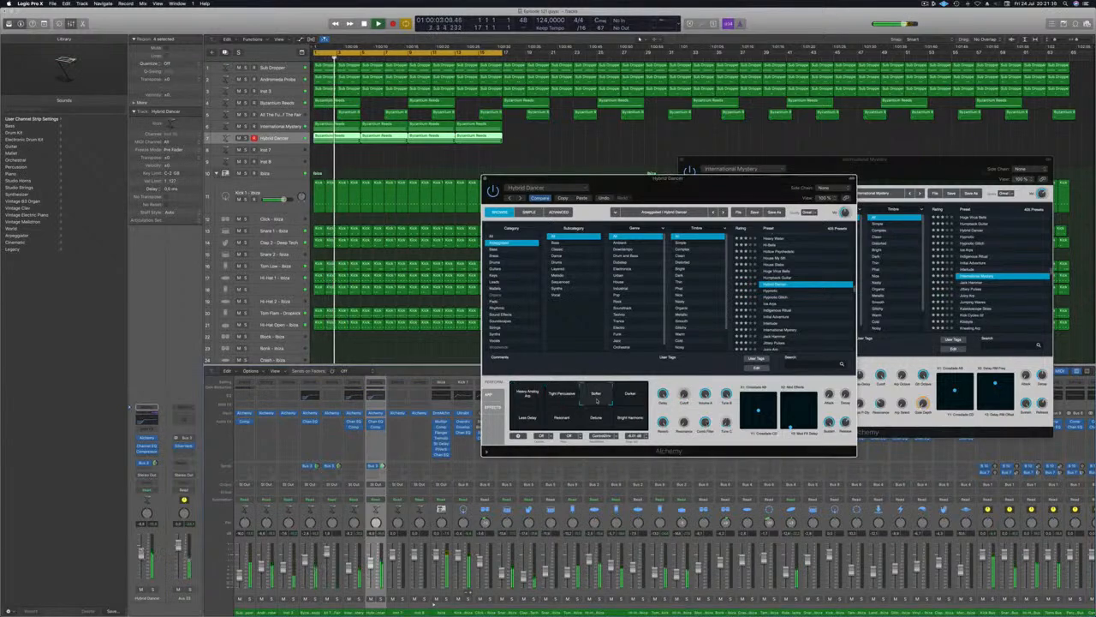
{"action": "left_click", "coordinate": [632, 395]}
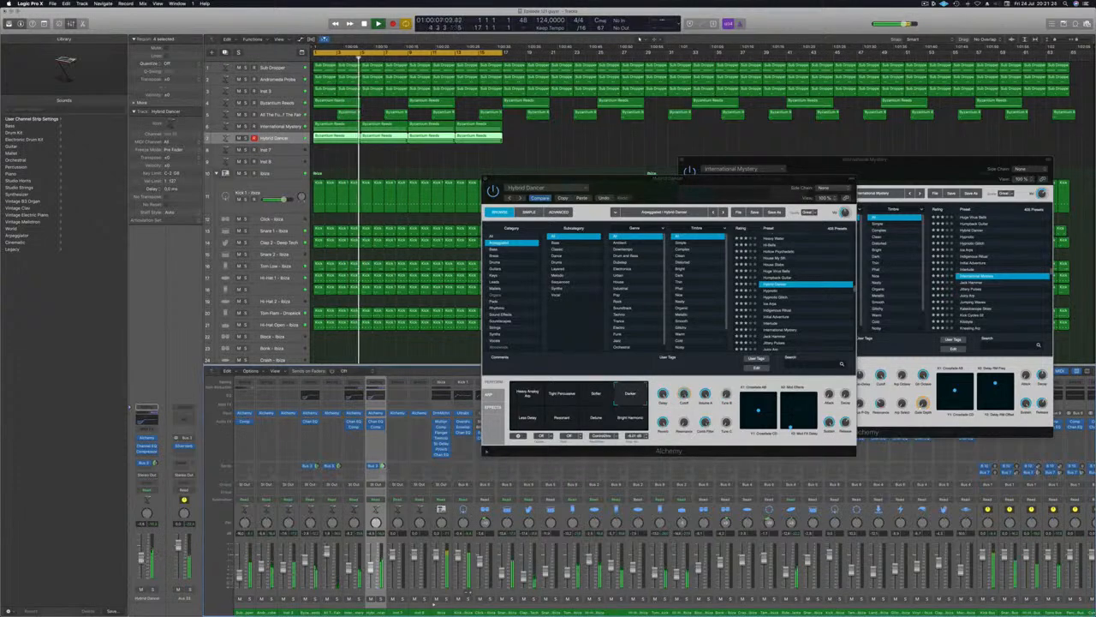
{"action": "left_click_drag", "start_coordinate": [686, 189], "coordinate": [706, 239]}
{"action": "key", "text": "Return"}
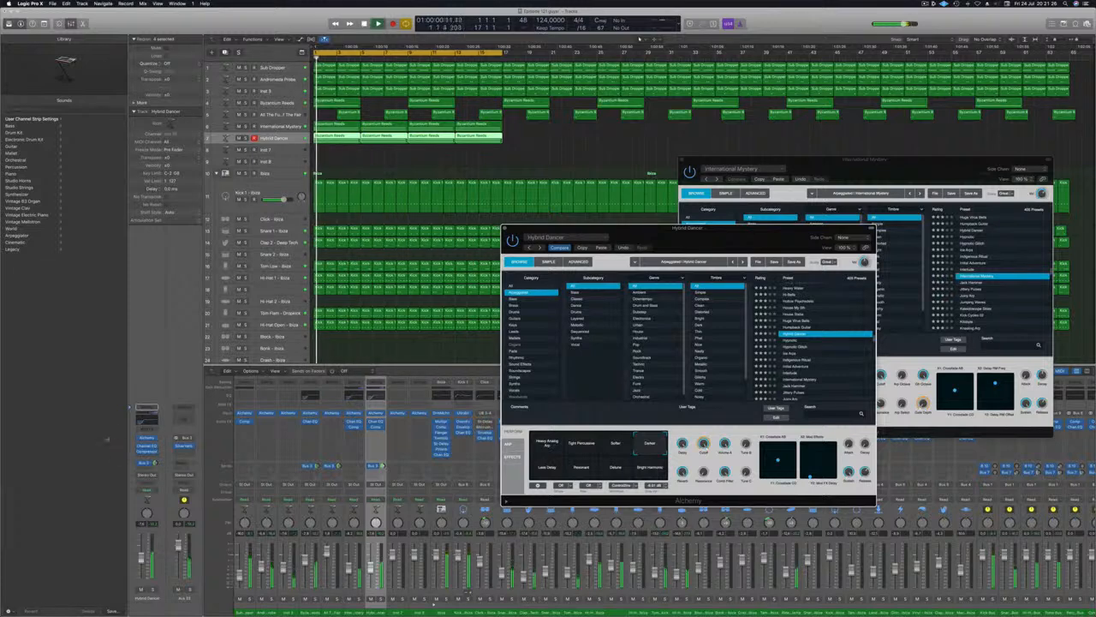
Raise the low cut in Hybrid Dancer's Channel EQ to 285 Hz and compare the track in and out of solo.
{"action": "left_click", "coordinate": [375, 421]}
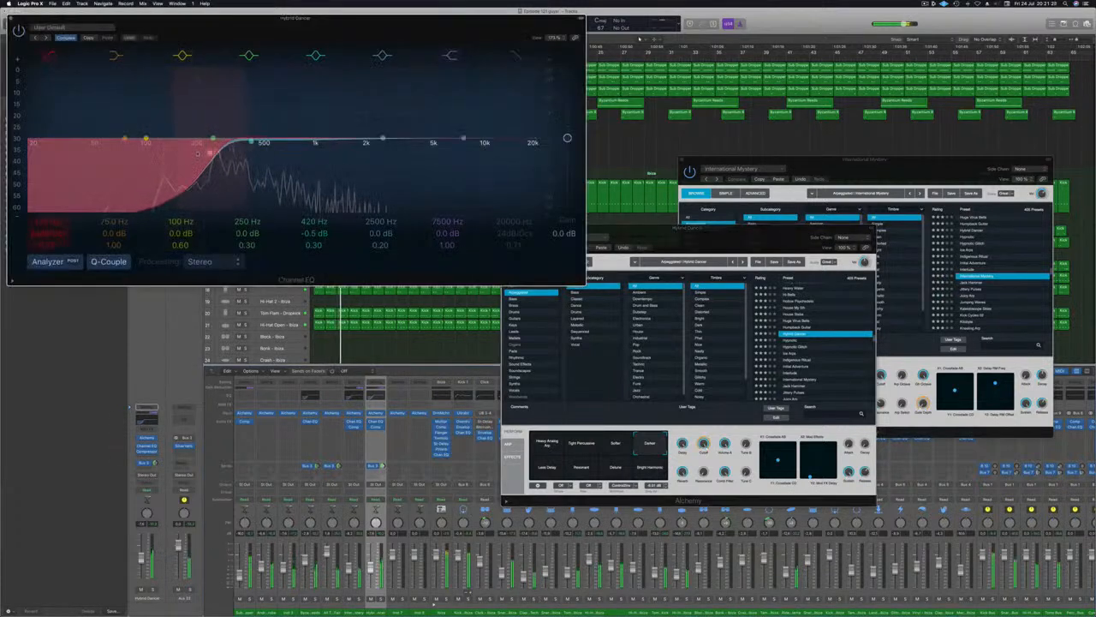
{"action": "left_click_drag", "start_coordinate": [200, 156], "coordinate": [255, 157]}
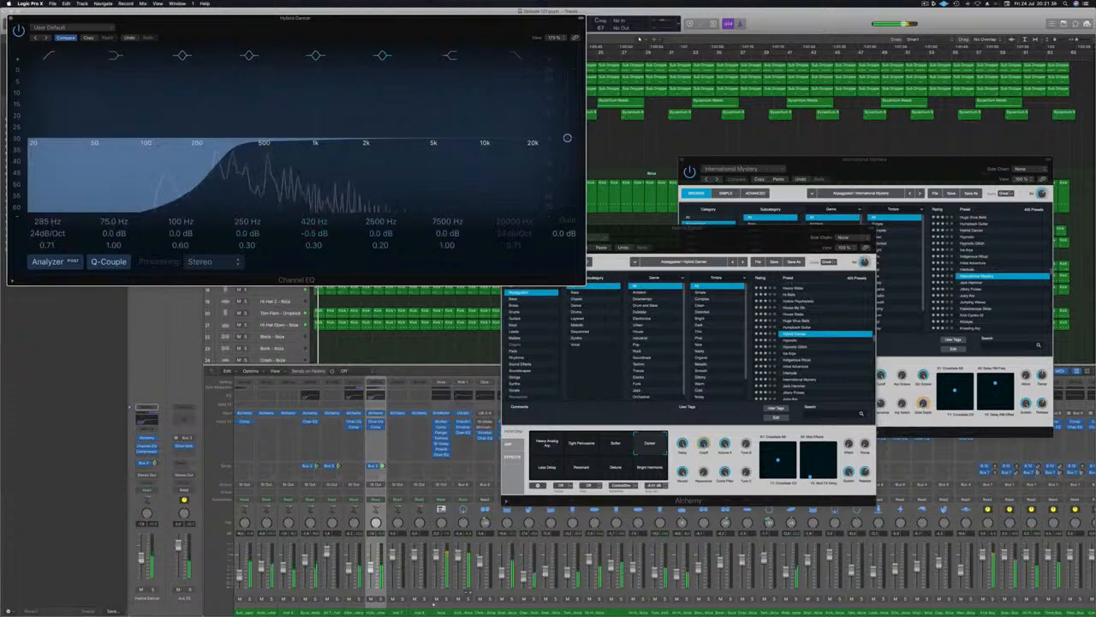
{"action": "left_click", "coordinate": [638, 39]}
{"action": "left_click", "coordinate": [154, 590]}
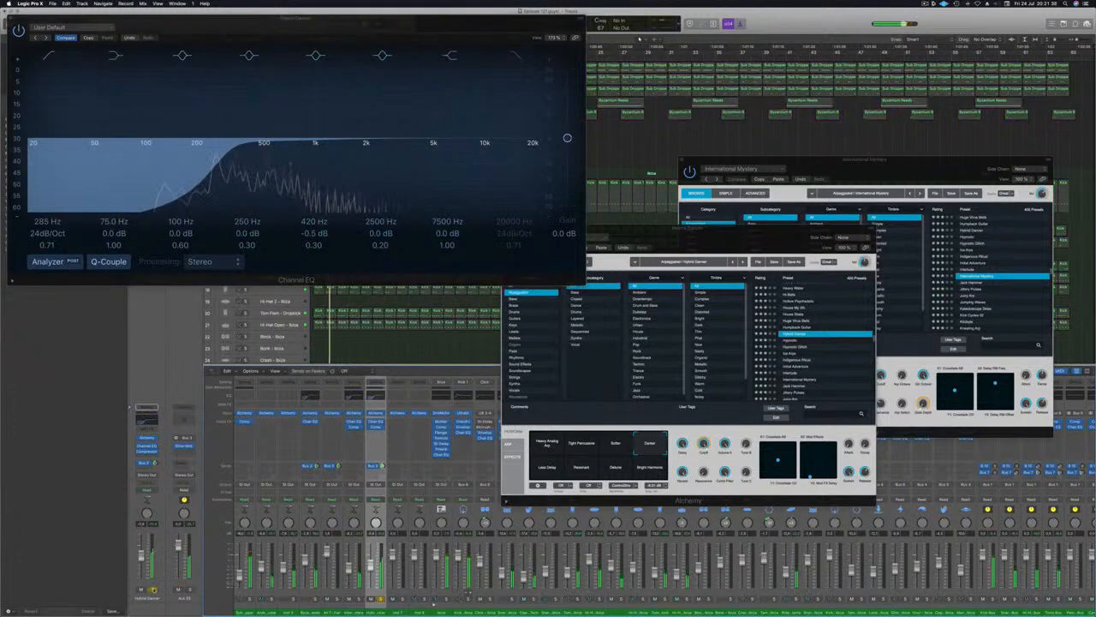
{"action": "left_click", "coordinate": [154, 590]}
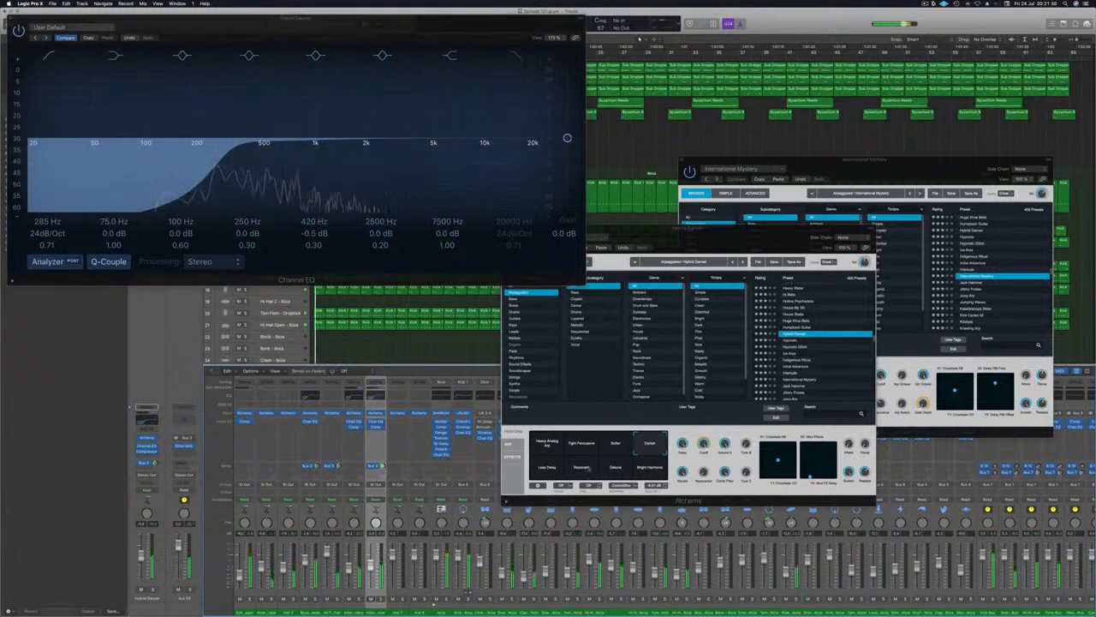
Try Hybrid Dancer's Less Delay, Resonant, Detune, Bright Harmonic and Heavy Analog Arp variations during playback.
{"action": "left_click", "coordinate": [556, 470]}
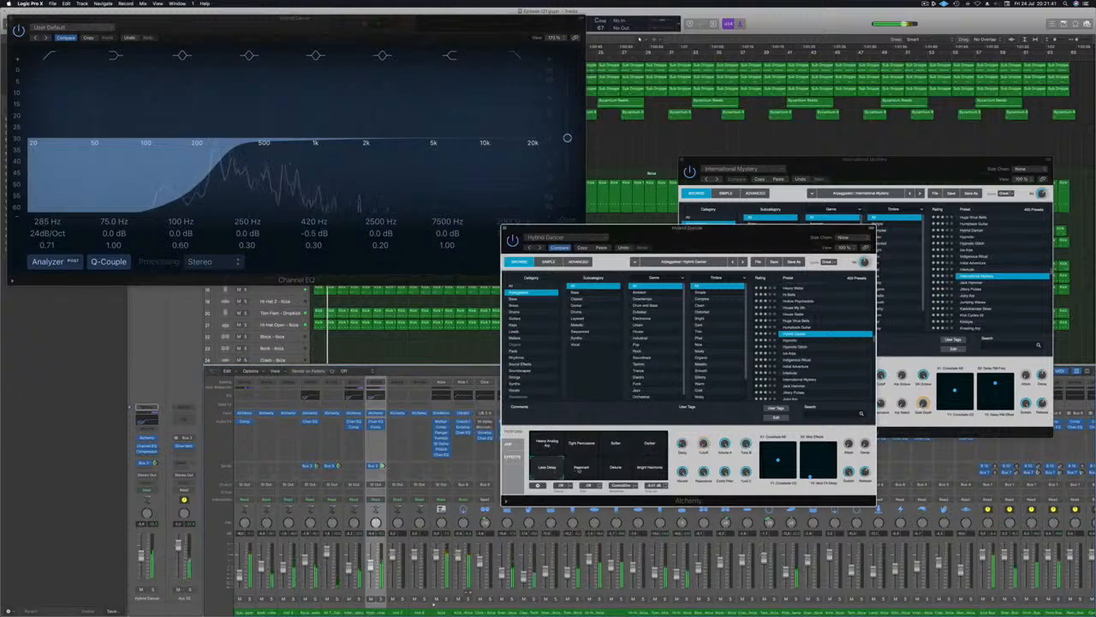
{"action": "left_click", "coordinate": [579, 468]}
{"action": "left_click", "coordinate": [613, 468]}
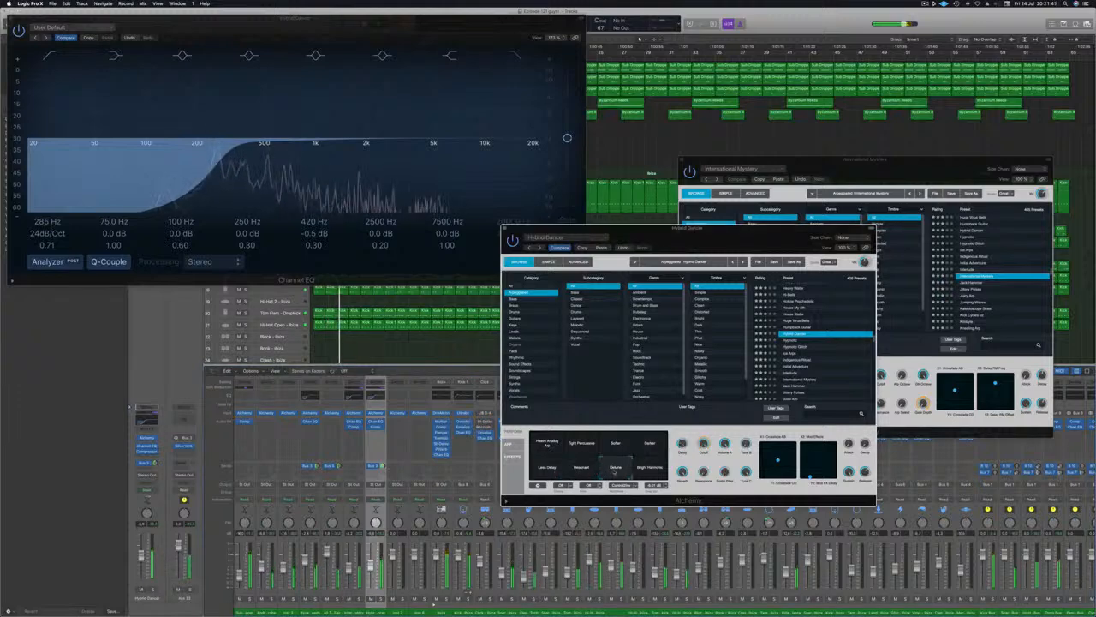
{"action": "left_click", "coordinate": [655, 470]}
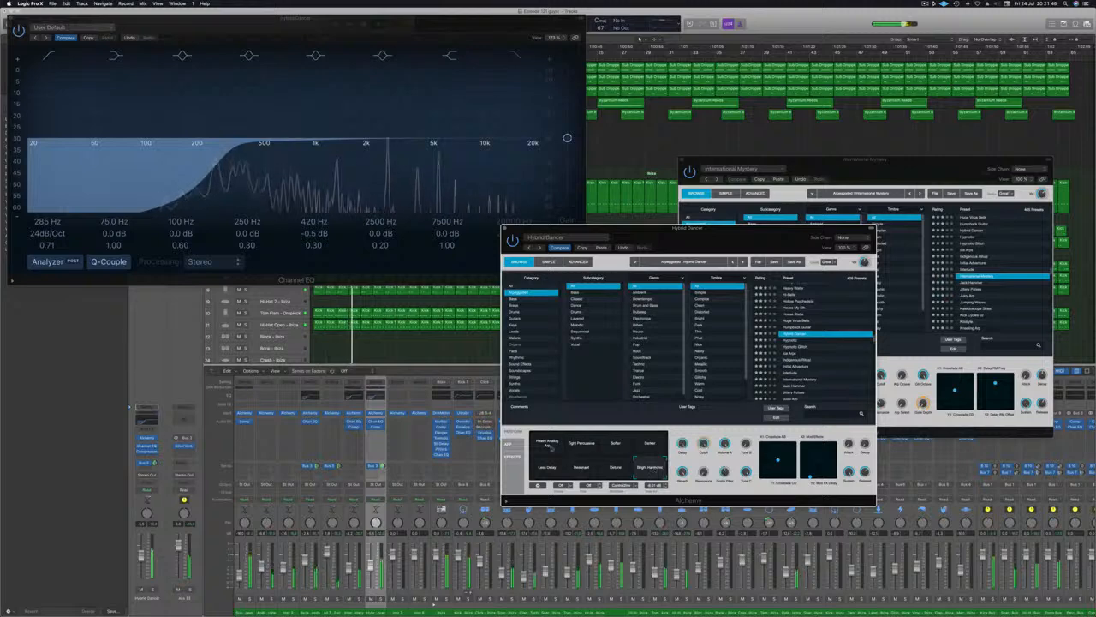
{"action": "left_click", "coordinate": [546, 444]}
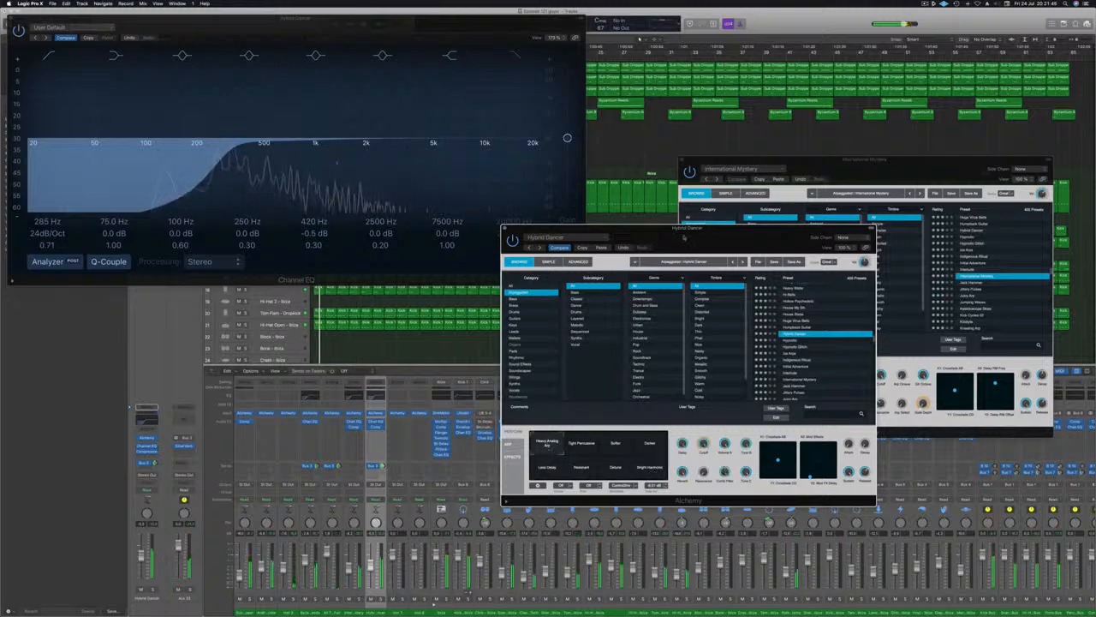
Solo-check Hybrid Dancer and try its Darker, Less Delay, Resonant and Detune variations against the full mix.
{"action": "left_click_drag", "start_coordinate": [683, 236], "coordinate": [634, 182]}
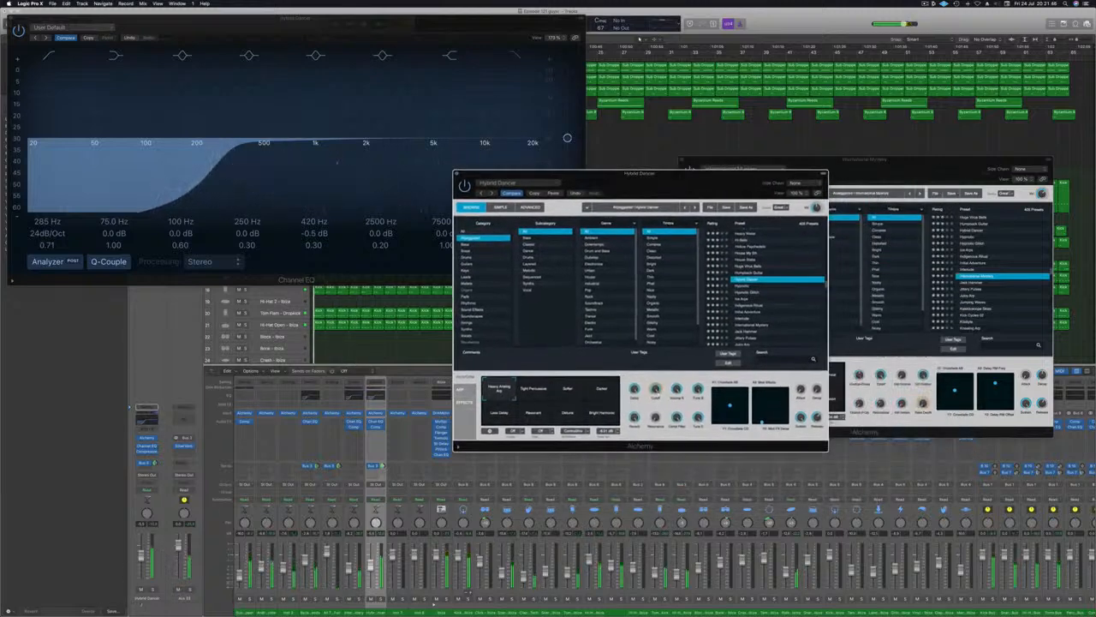
{"action": "left_click", "coordinate": [639, 38]}
{"action": "left_click", "coordinate": [153, 590]}
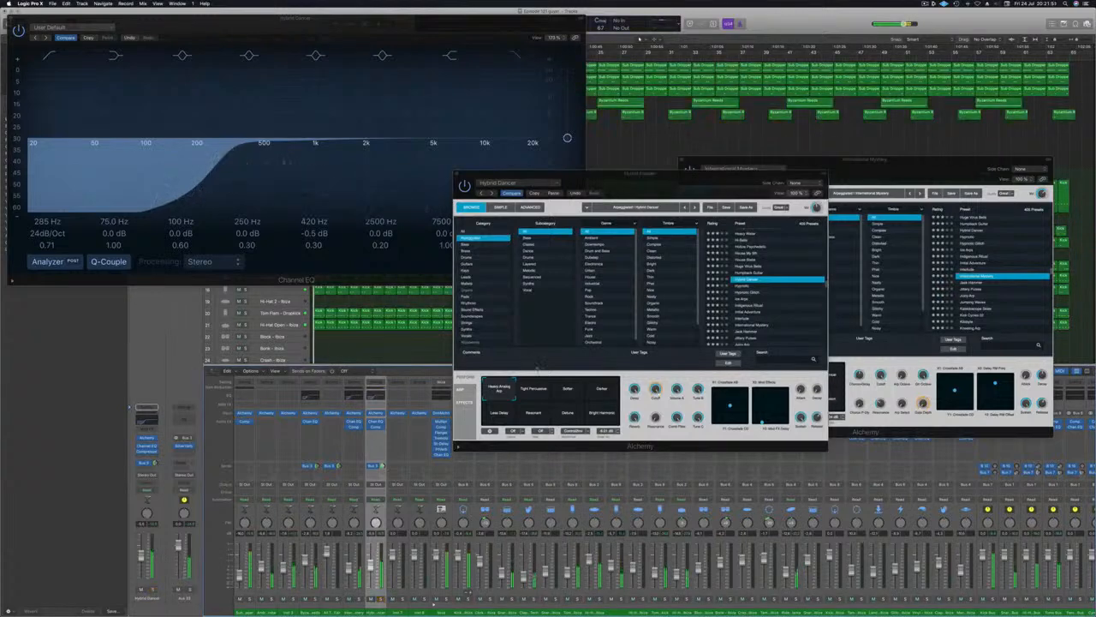
{"action": "left_click", "coordinate": [558, 392]}
{"action": "left_click", "coordinate": [615, 388]}
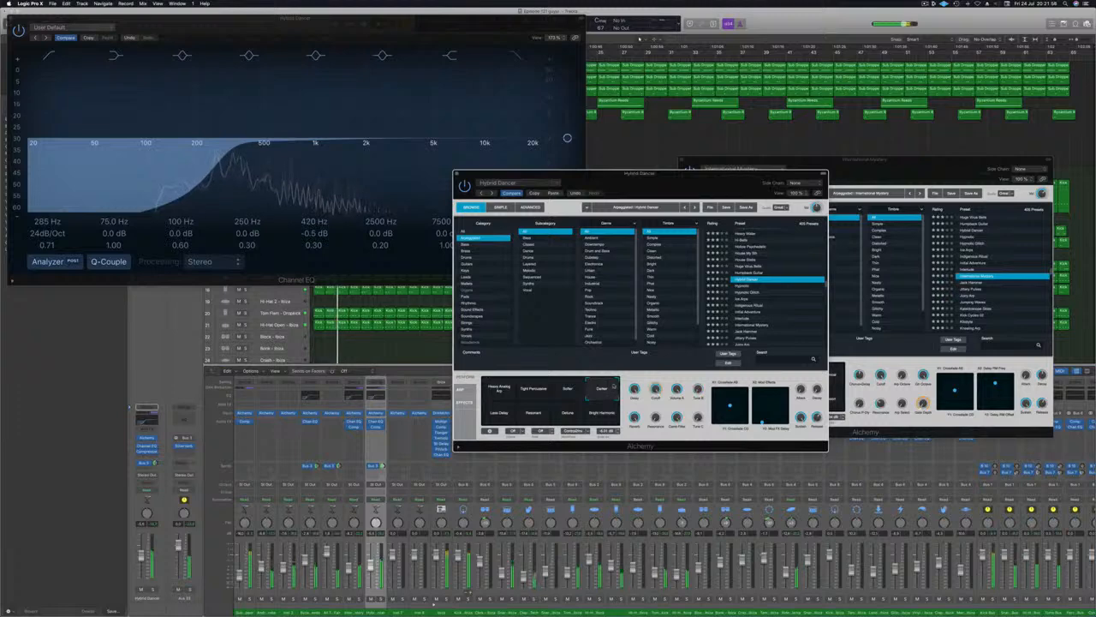
{"action": "left_click", "coordinate": [499, 415]}
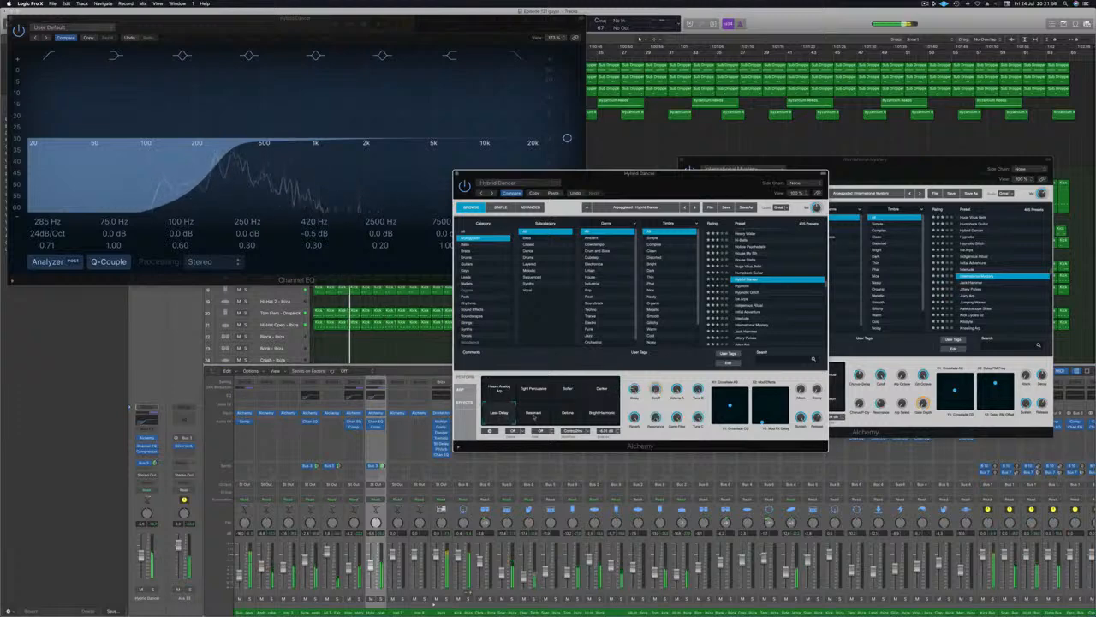
{"action": "left_click", "coordinate": [534, 414]}
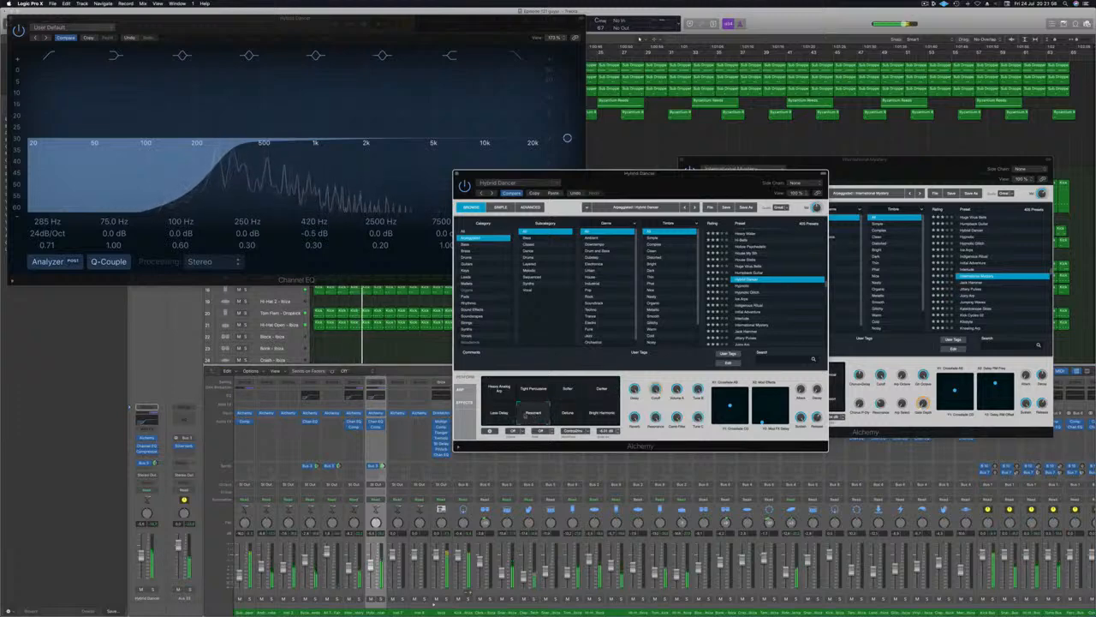
{"action": "left_click", "coordinate": [154, 589]}
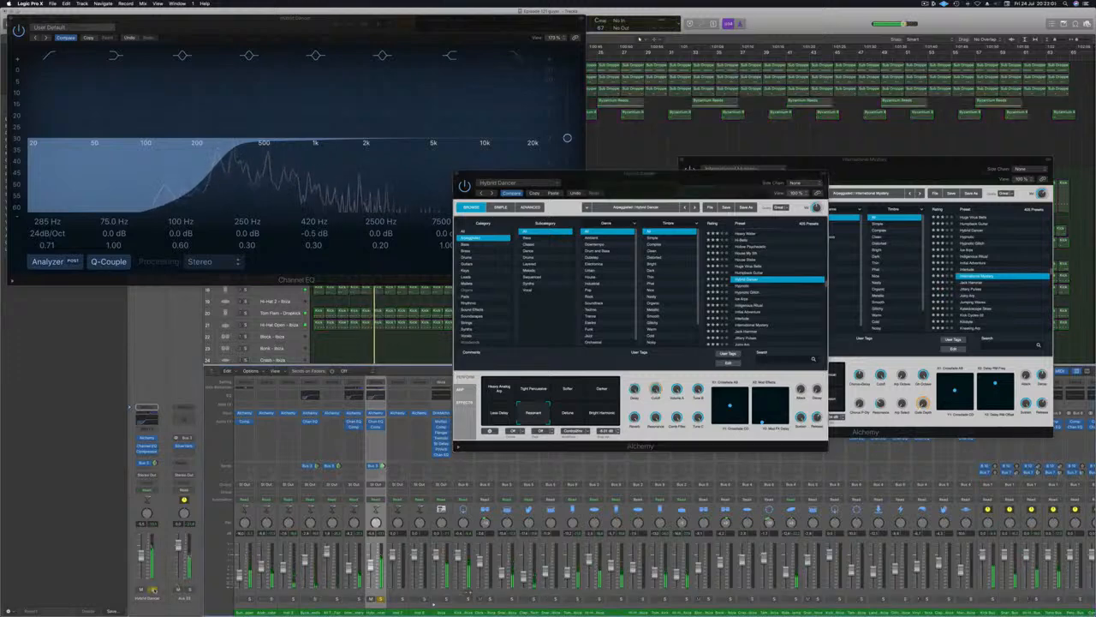
{"action": "left_click", "coordinate": [154, 589]}
{"action": "left_click", "coordinate": [568, 415]}
{"action": "left_click", "coordinate": [567, 415]}
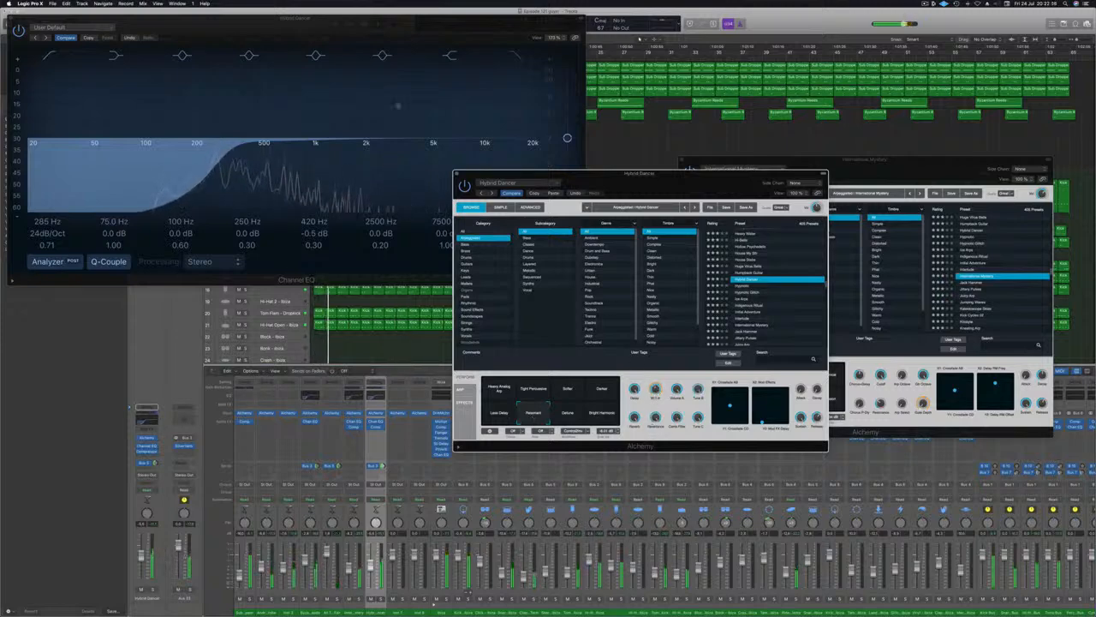
Close Hybrid Dancer's Channel EQ, mute the International Mystery track and reposition the Hybrid Dancer Alchemy window.
{"action": "key", "text": "super+w"}
{"action": "left_click_drag", "start_coordinate": [650, 173], "coordinate": [876, 167]}
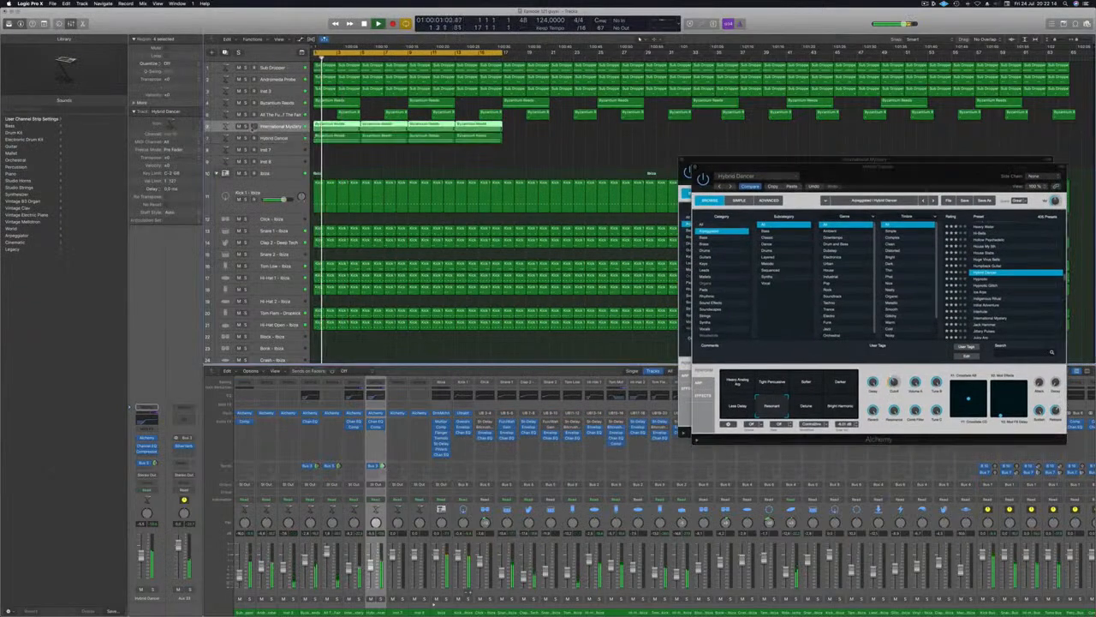
{"action": "key", "text": "Up"}
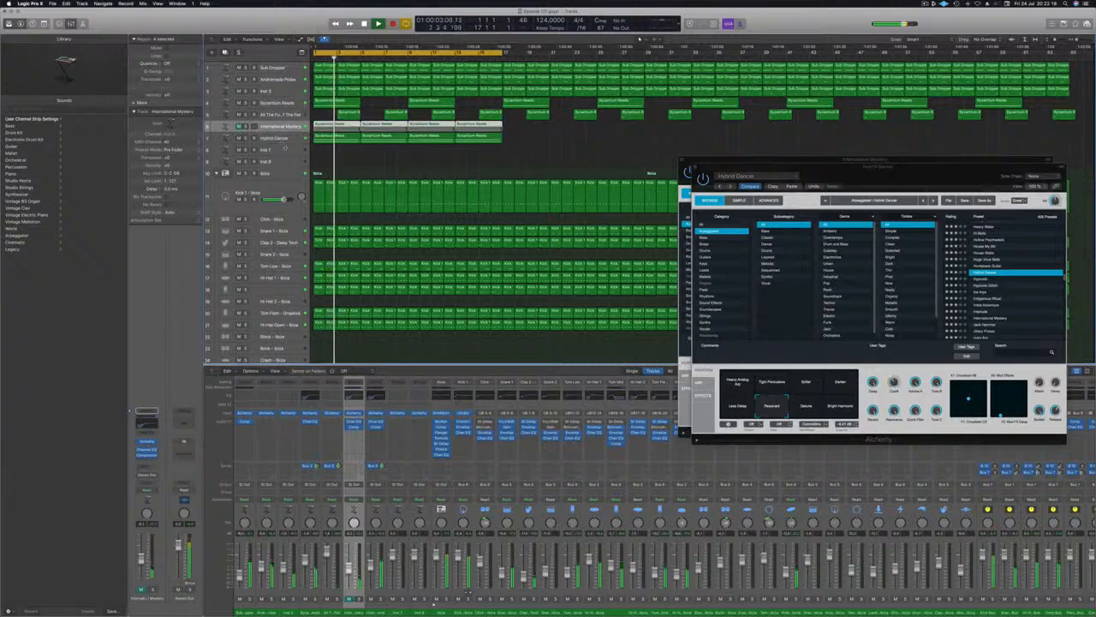
{"action": "left_click_drag", "start_coordinate": [876, 167], "coordinate": [679, 191]}
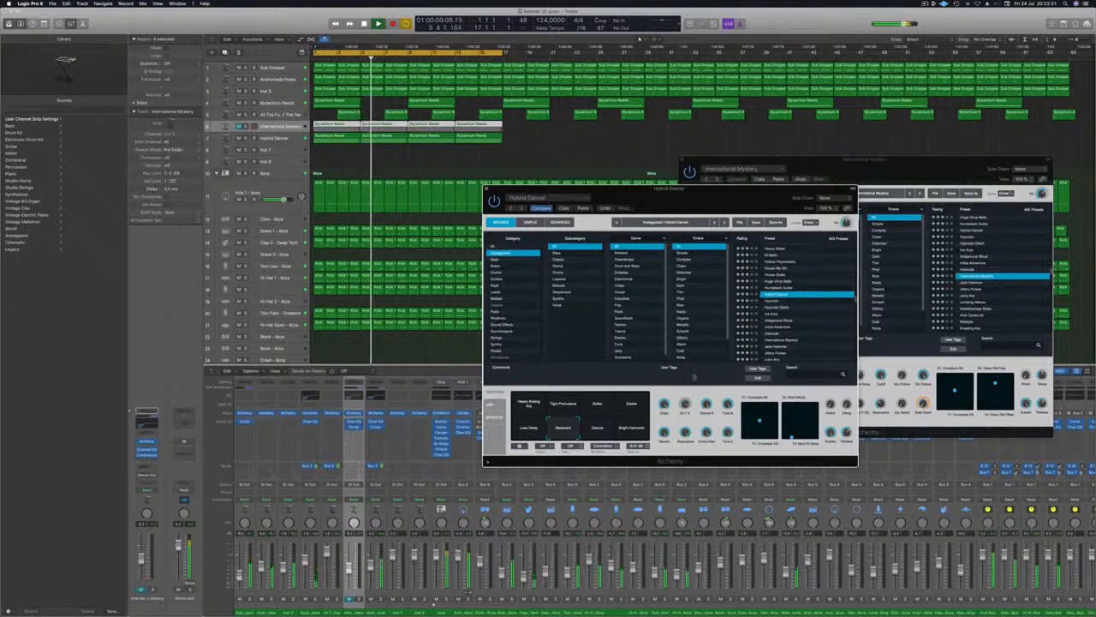
Compare Heavy Analog Arp with Darker, settle on Darker, solo-check Hybrid Dancer and replay from the start.
{"action": "left_click", "coordinate": [529, 404]}
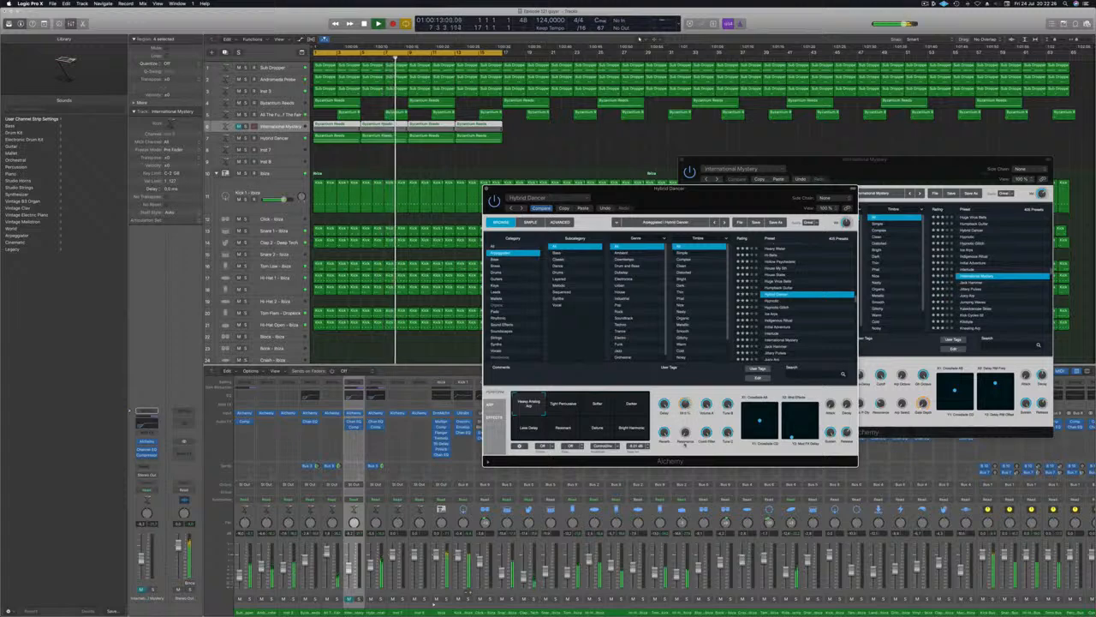
{"action": "left_click", "coordinate": [631, 403]}
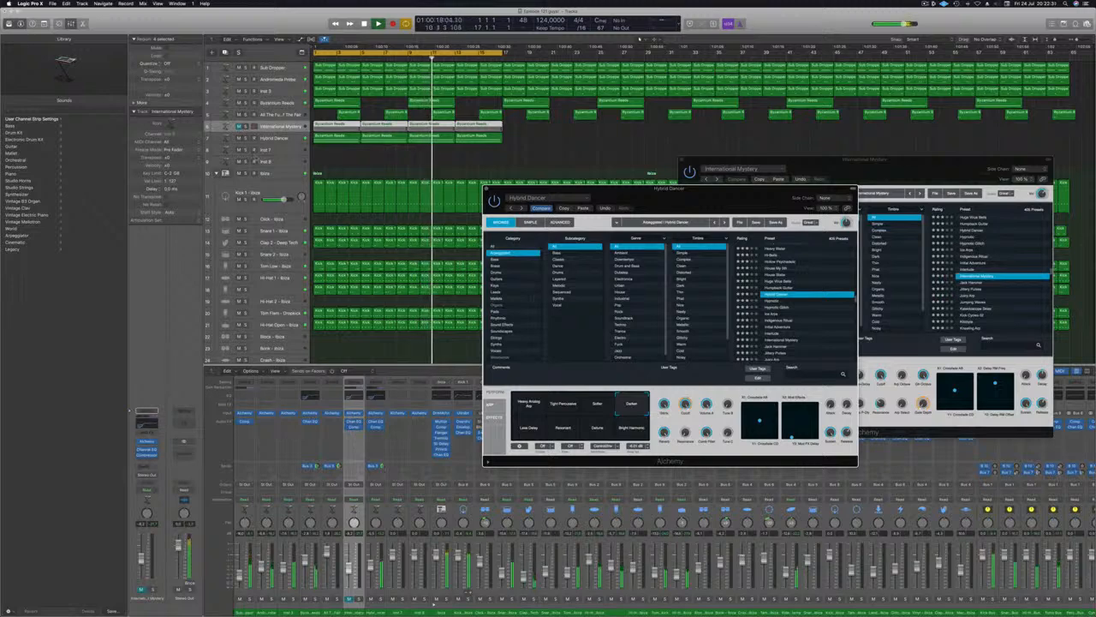
{"action": "key", "text": "Down"}
{"action": "key", "text": "s"}
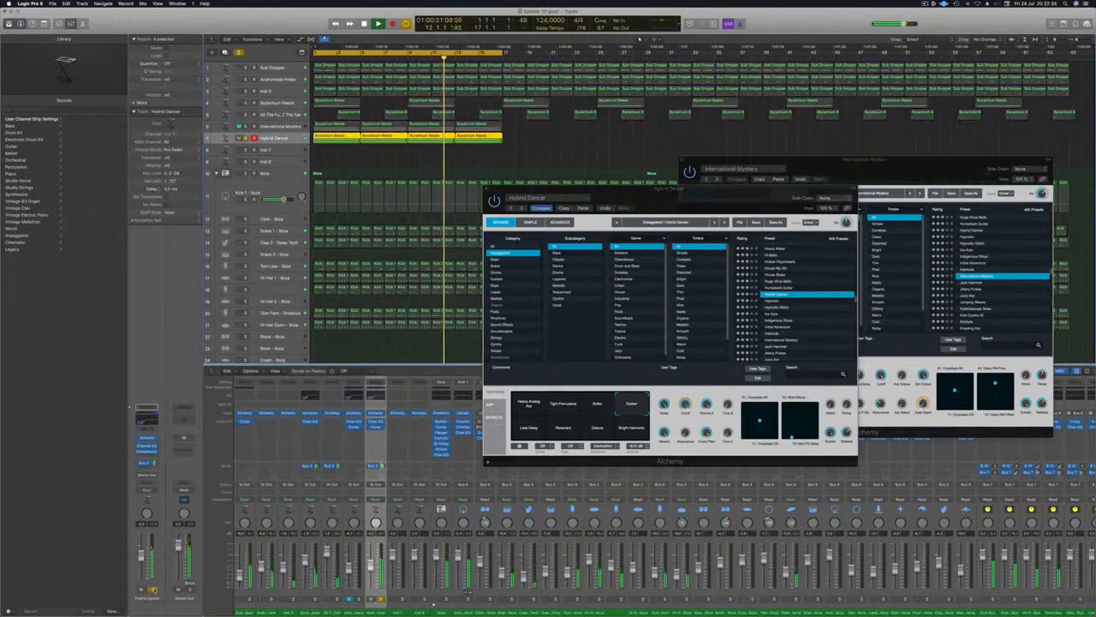
{"action": "key", "text": "s"}
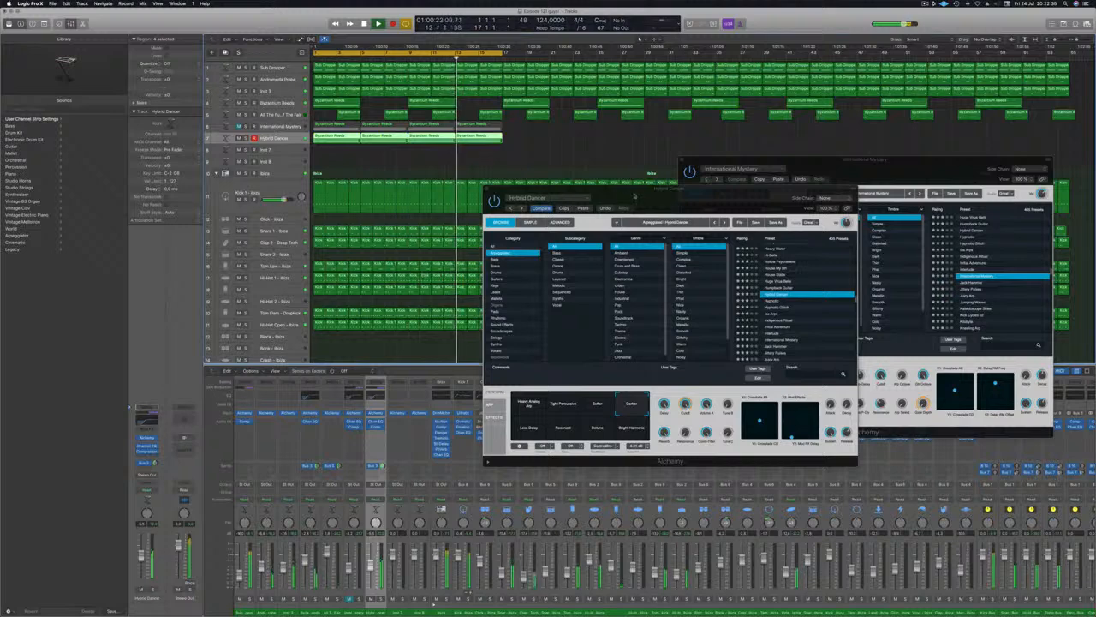
{"action": "mouse_move", "coordinate": [668, 187]}
{"action": "left_mouse_down"}
{"action": "mouse_move", "coordinate": [589, 186]}
{"action": "mouse_move", "coordinate": [658, 188]}
{"action": "left_mouse_up"}
{"action": "key", "text": "Return"}
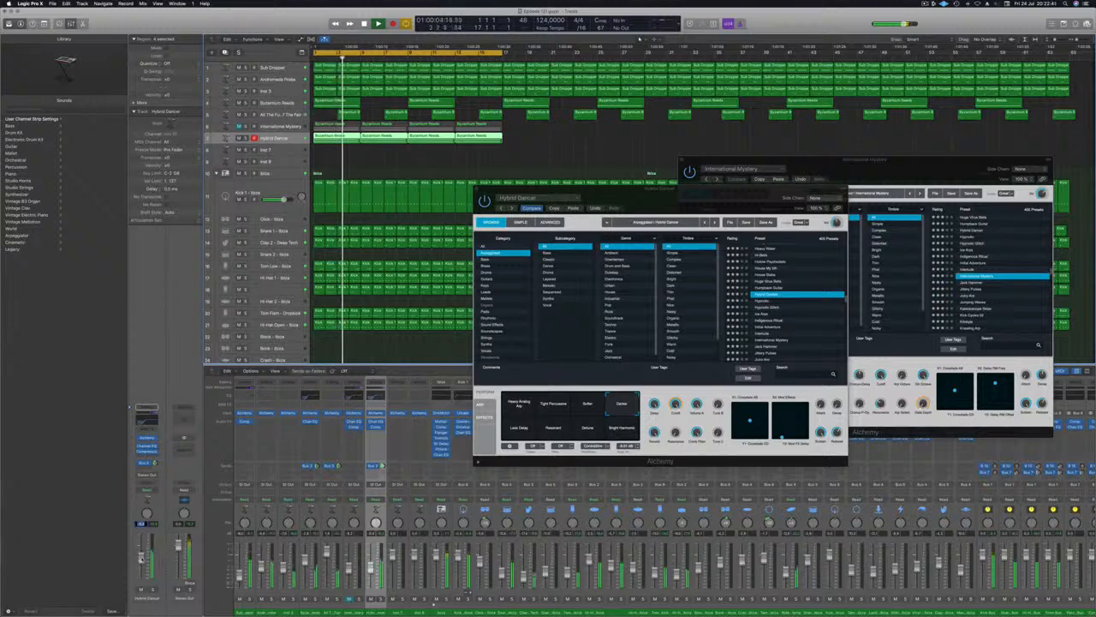
Add a high-shelf boost of 6.5 dB at 2650 Hz in Hybrid Dancer's Channel EQ and close it.
{"action": "left_click", "coordinate": [375, 421]}
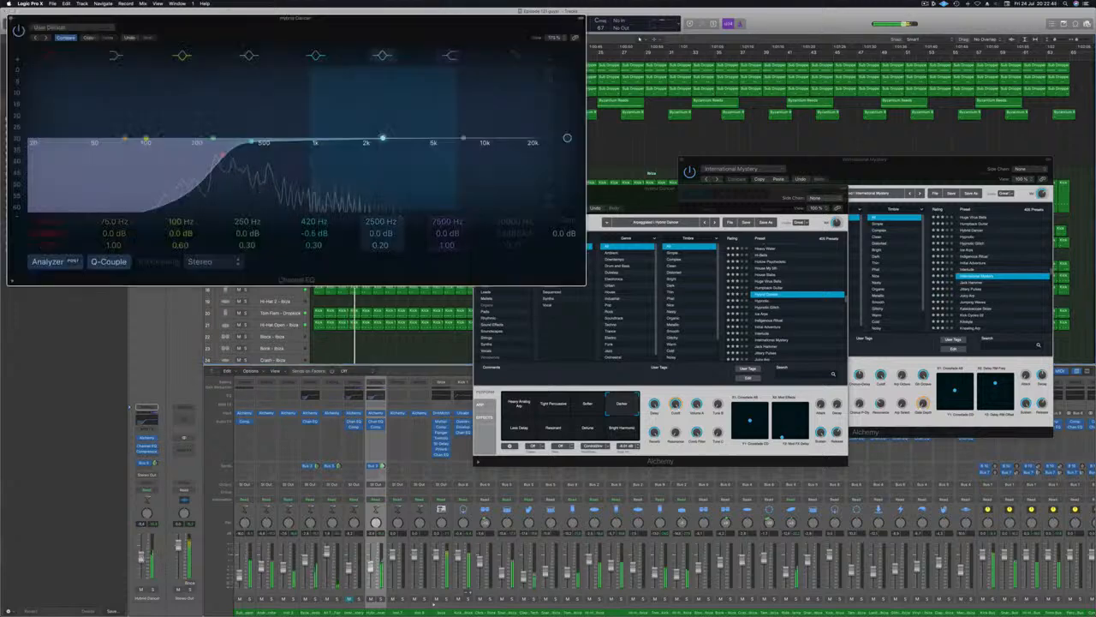
{"action": "left_click_drag", "start_coordinate": [463, 137], "coordinate": [381, 120]}
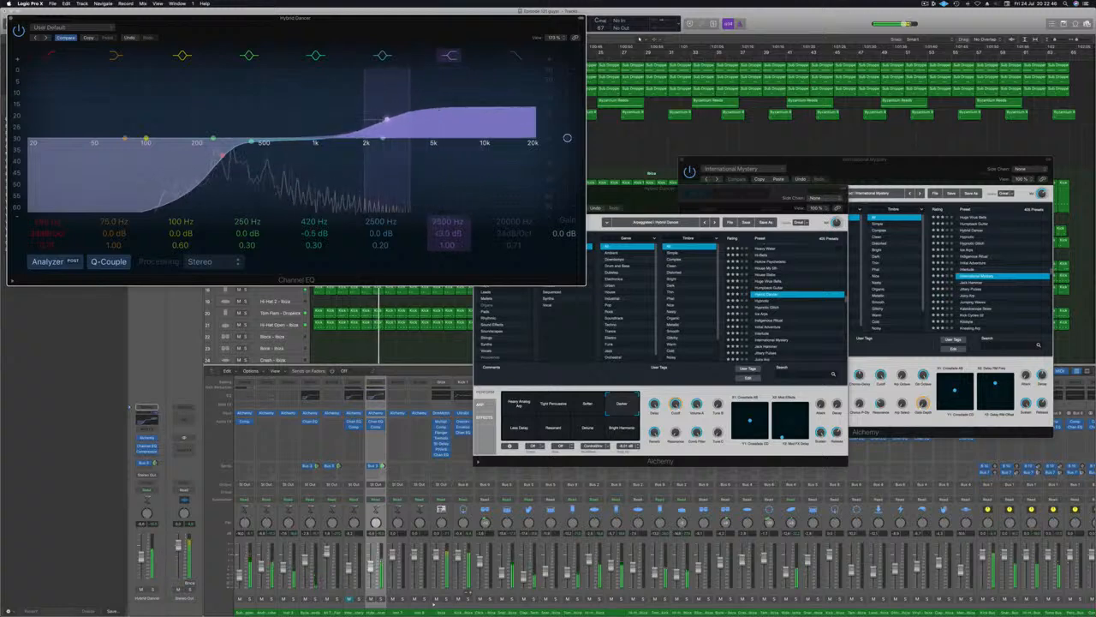
{"action": "left_click", "coordinate": [141, 559]}
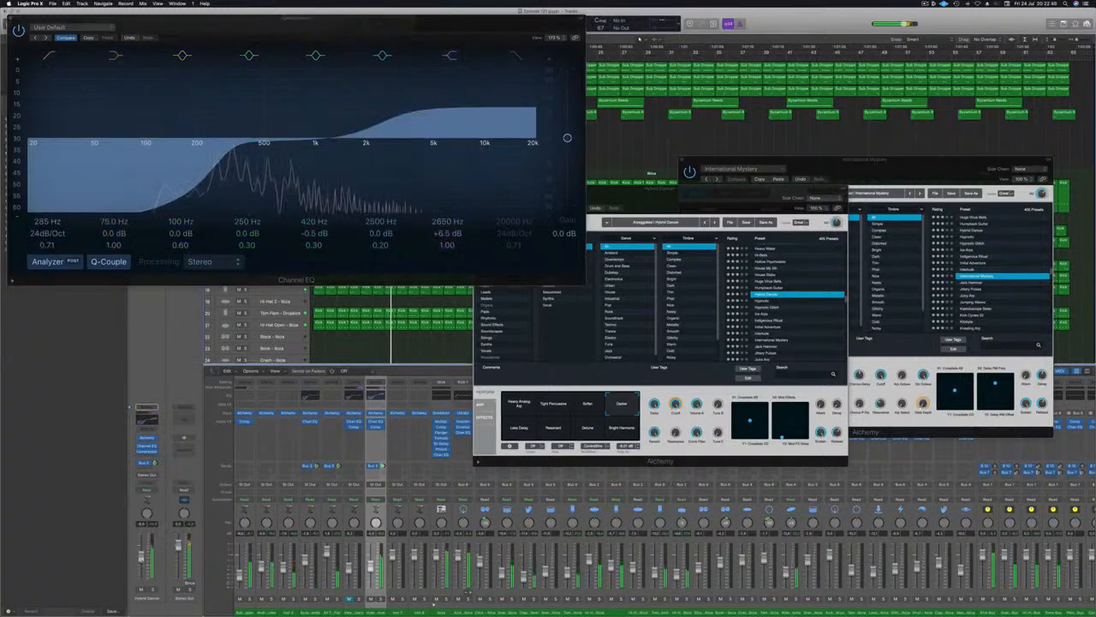
{"action": "key", "text": "super+w"}
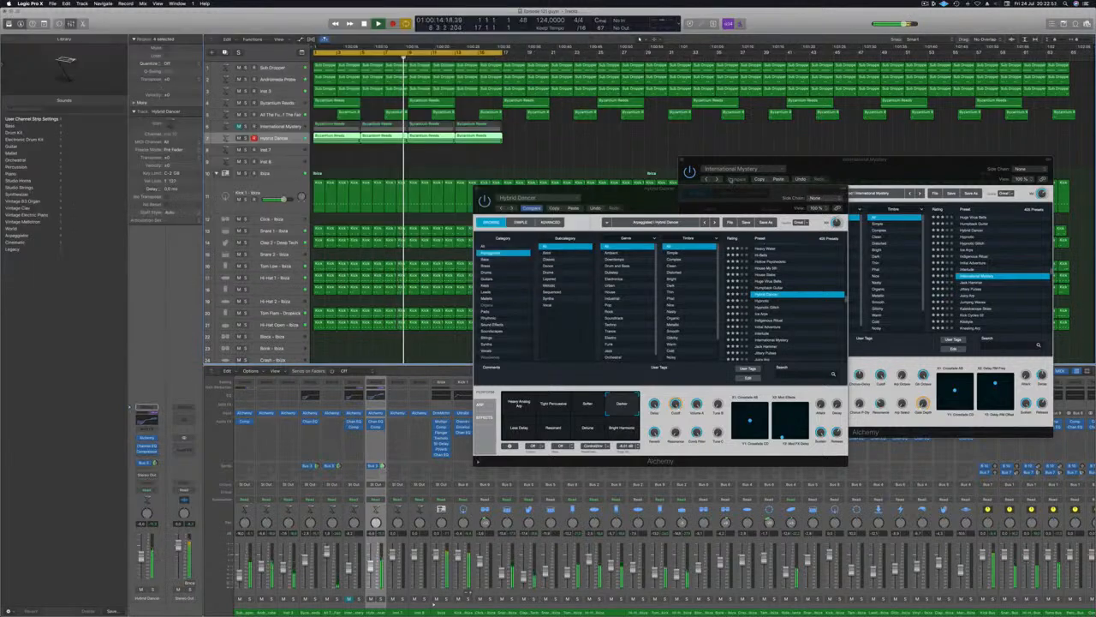
Close the Hybrid Dancer and International Mystery Alchemy windows to clear the arrangement.
{"action": "left_click_drag", "start_coordinate": [649, 193], "coordinate": [552, 218]}
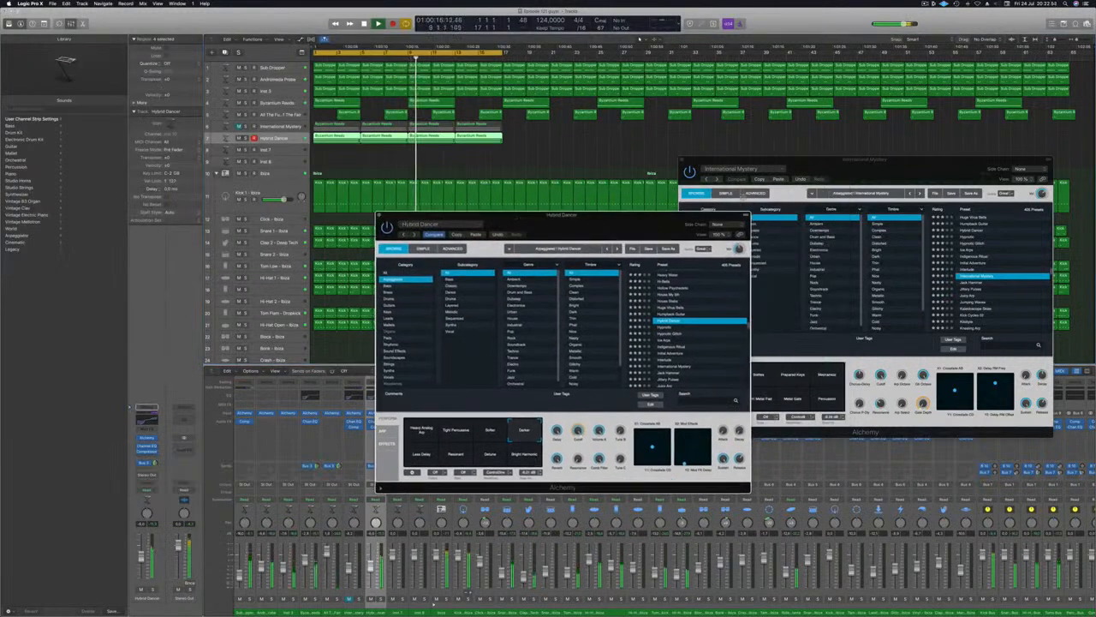
{"action": "key", "text": "super+w"}
{"action": "left_click_drag", "start_coordinate": [705, 163], "coordinate": [563, 205]}
{"action": "left_click", "coordinate": [543, 204]}
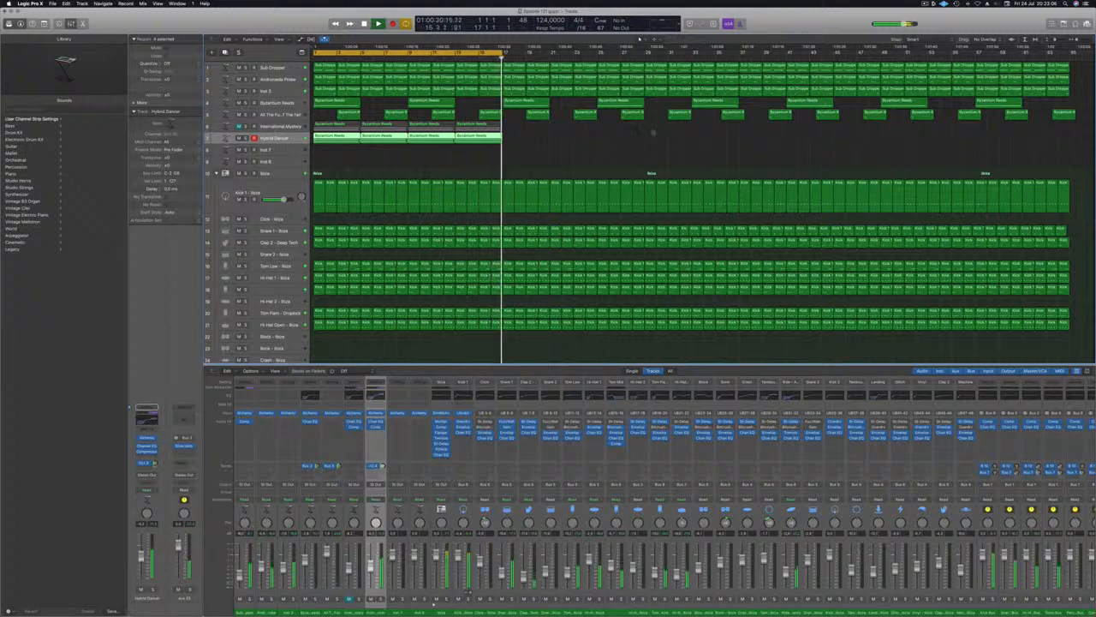
Copy the International Mystery and Hybrid Dancer regions along their tracks to the end of the arrangement.
{"action": "left_click", "coordinate": [514, 167]}
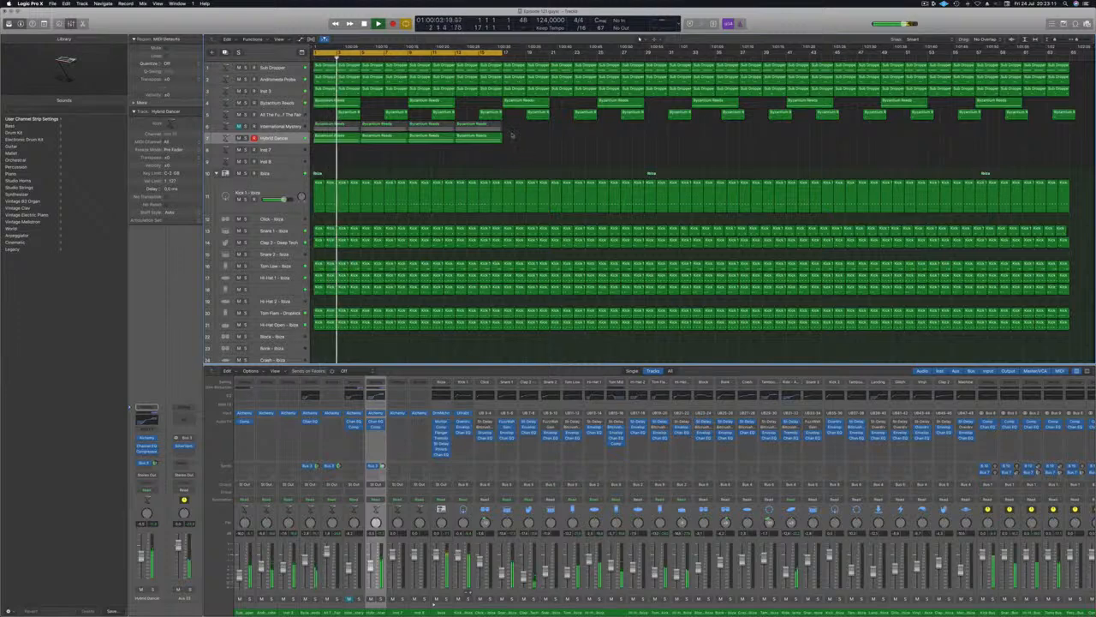
{"action": "mouse_move", "coordinate": [512, 136]}
{"action": "left_mouse_down"}
{"action": "mouse_move", "coordinate": [330, 137]}
{"action": "mouse_move", "coordinate": [530, 147]}
{"action": "left_mouse_up"}
{"action": "left_click", "coordinate": [668, 125]}
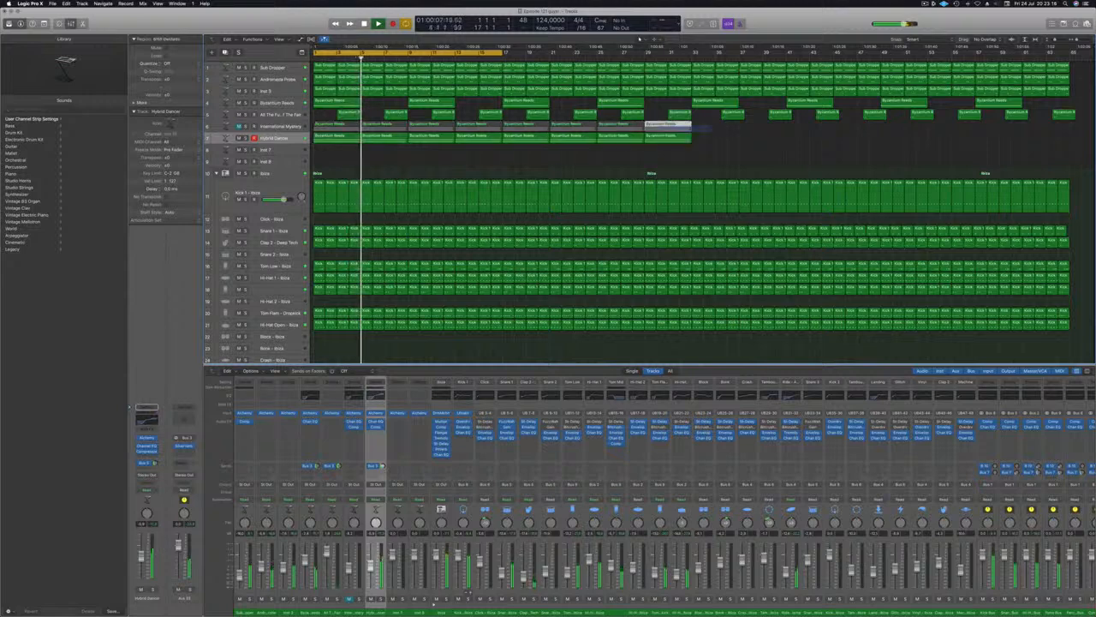
{"action": "left_click_drag", "start_coordinate": [672, 132], "coordinate": [724, 142]}
{"action": "left_click", "coordinate": [505, 156]}
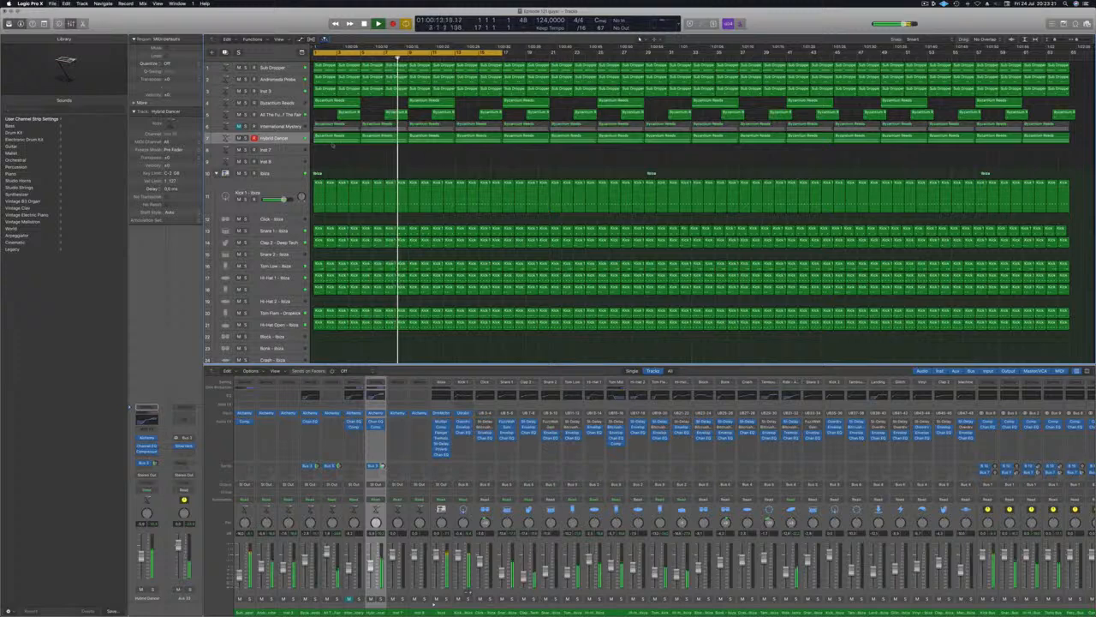
Increase the Hybrid Dancer track's height and replay from the start.
{"action": "left_click_drag", "start_coordinate": [283, 143], "coordinate": [281, 202]}
{"action": "left_click", "coordinate": [267, 163]}
{"action": "key", "text": "Return"}
Compare Hybrid Dancer in and out of solo and clear the region selection.
{"action": "left_click", "coordinate": [246, 144]}
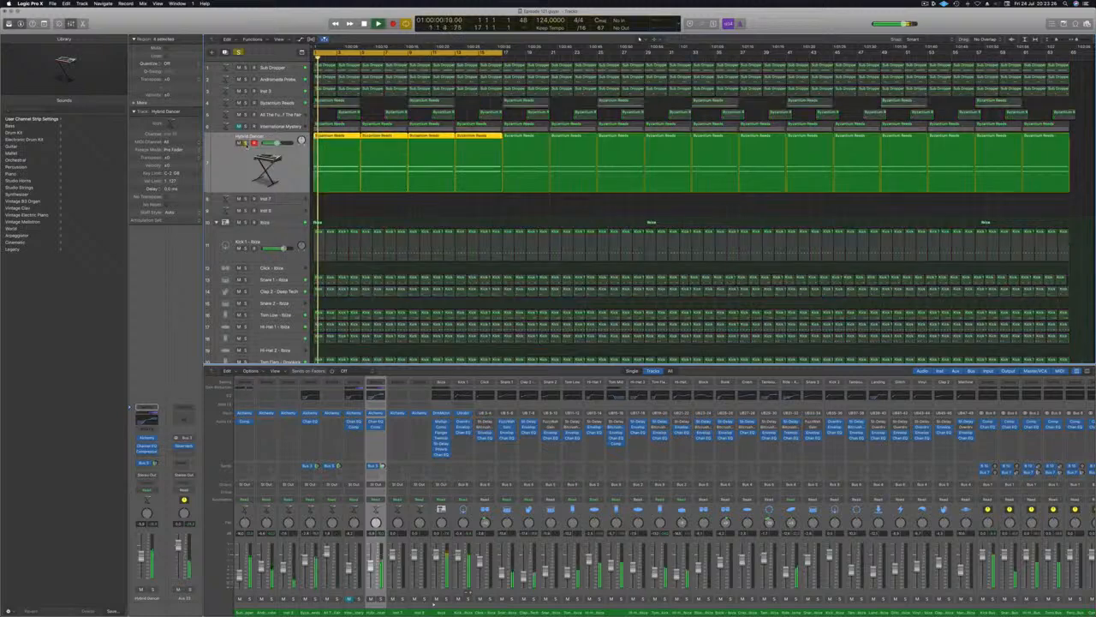
{"action": "key", "text": "ctrl+s"}
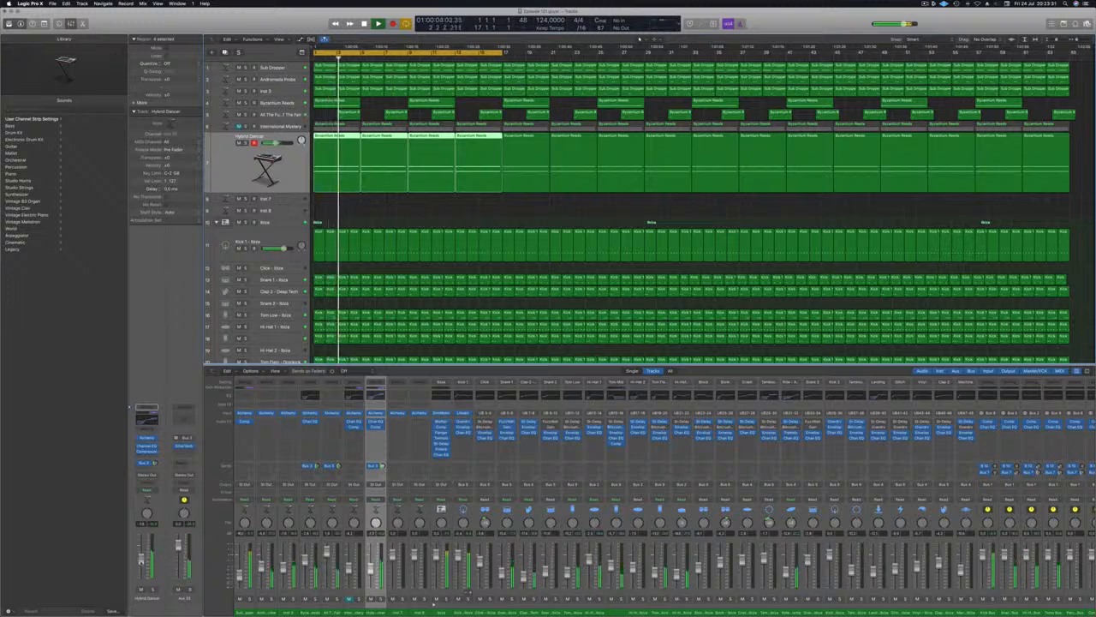
{"action": "key", "text": "ctrl+s"}
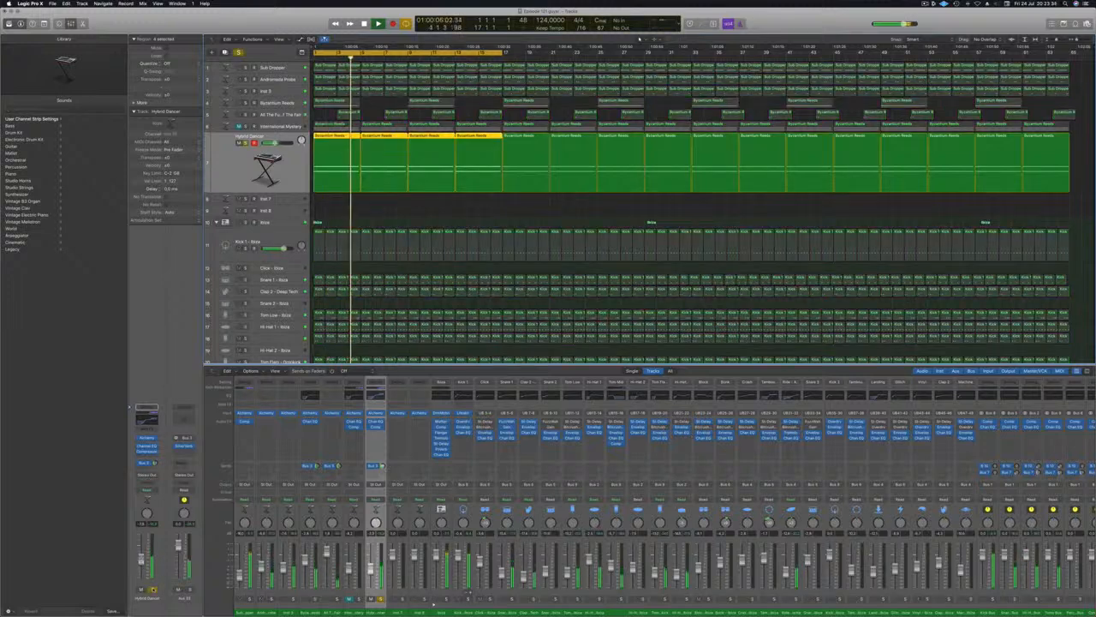
{"action": "key", "text": "ctrl+s"}
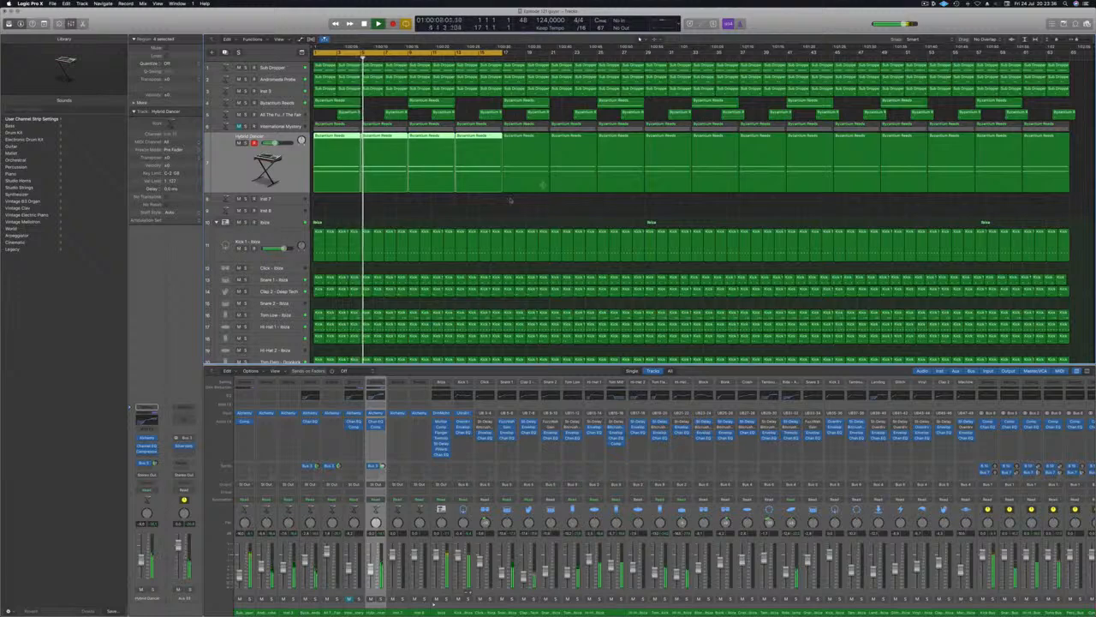
{"action": "left_click", "coordinate": [457, 209]}
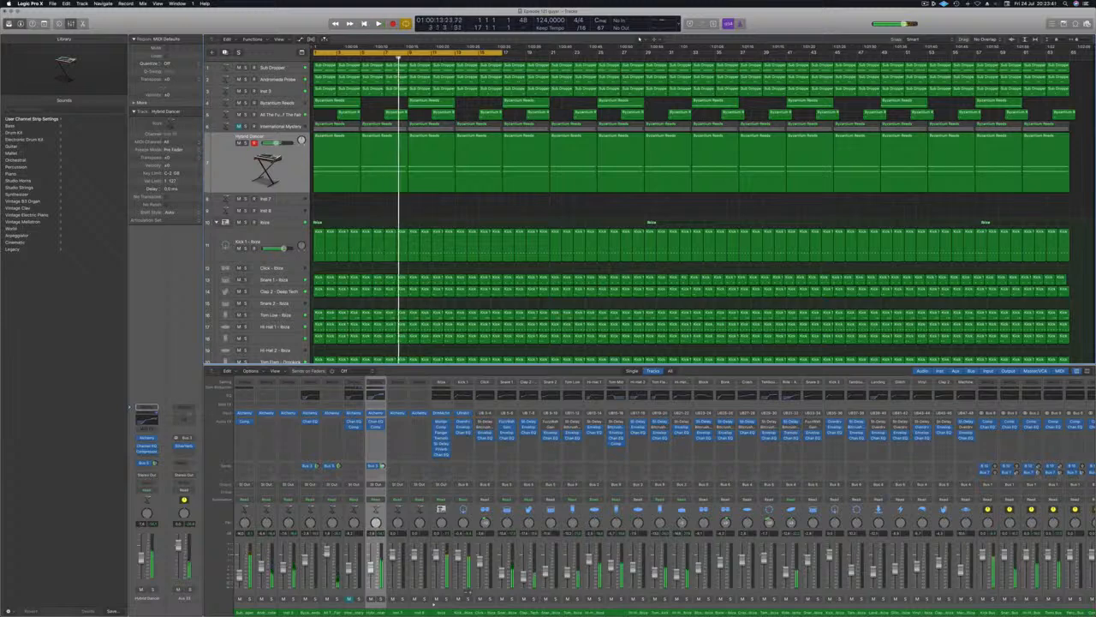
Return to the start of the song and set Hybrid Dancer's automation mode to Touch.
{"action": "key", "text": "Return"}
{"action": "left_click", "coordinate": [147, 498]}
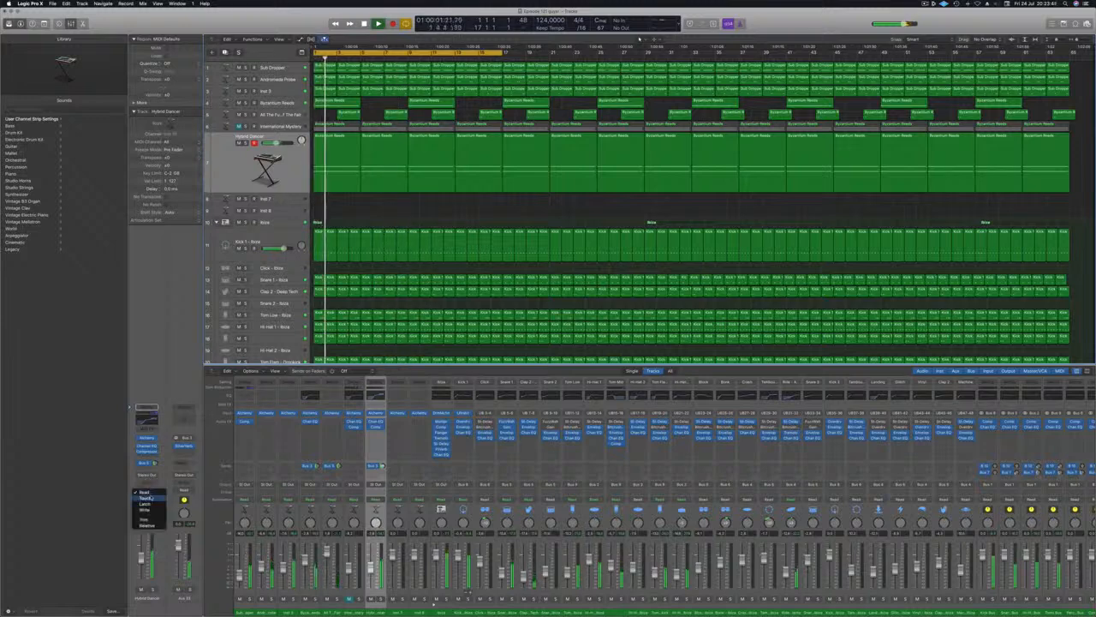
{"action": "left_click", "coordinate": [146, 497]}
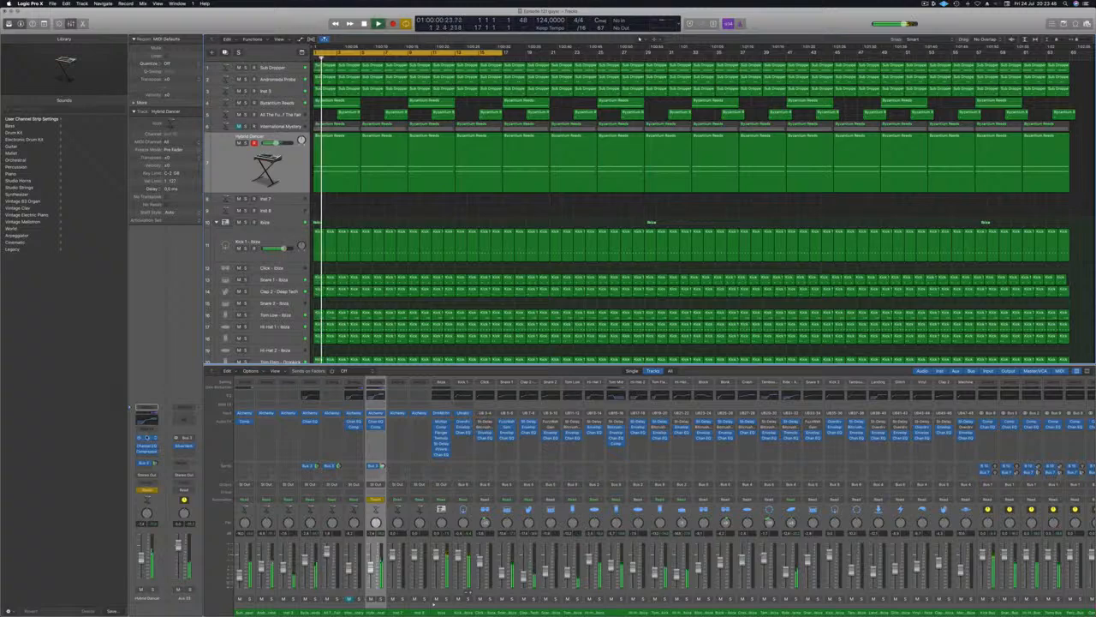
Close Hybrid Dancer's instrument window, show track automation and keep the track's automation mode on Touch.
{"action": "key", "text": "v"}
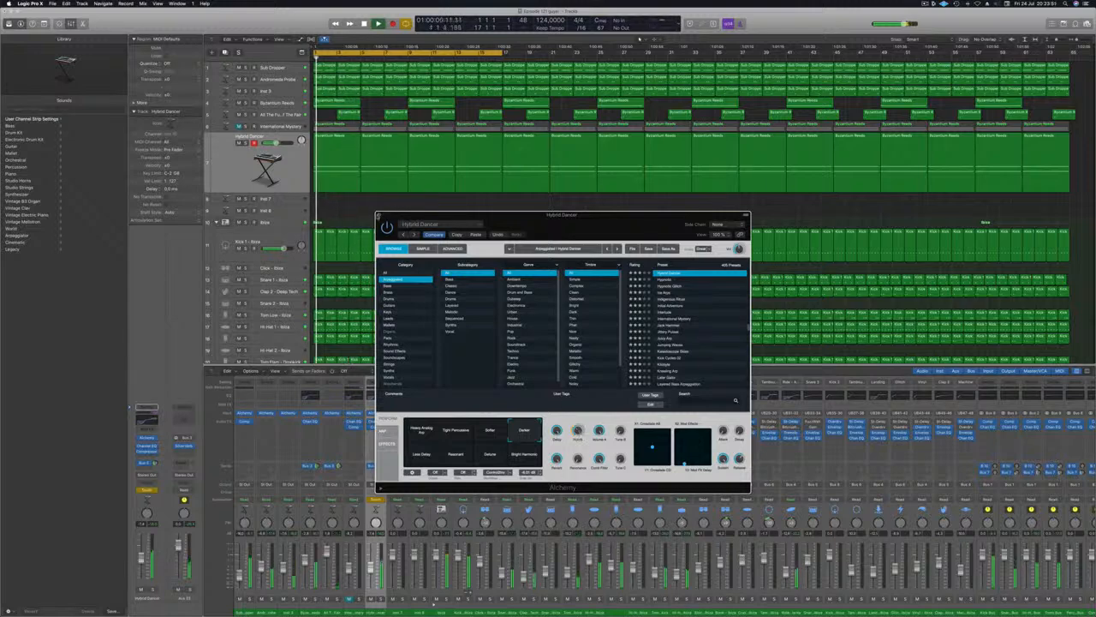
{"action": "left_click", "coordinate": [380, 215]}
{"action": "key", "text": "a"}
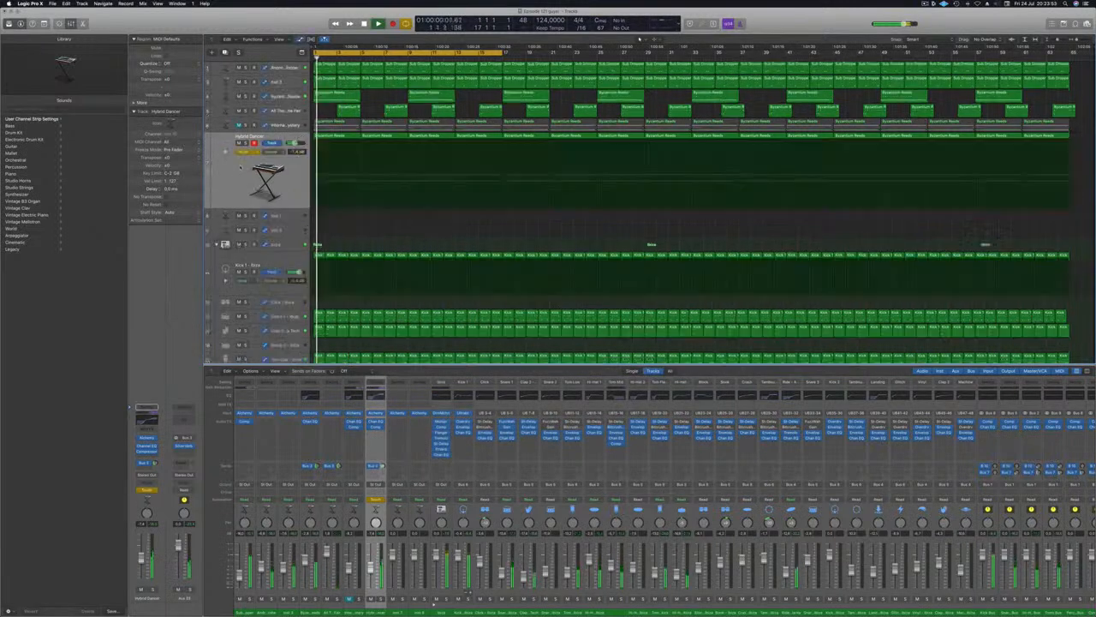
{"action": "left_click", "coordinate": [245, 148]}
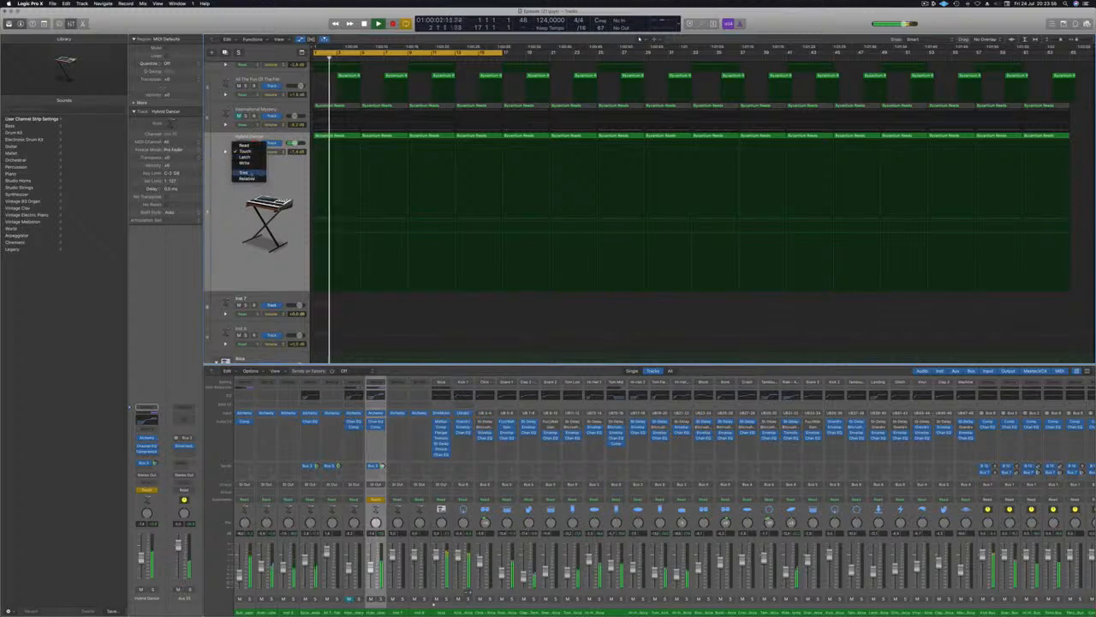
{"action": "left_click", "coordinate": [245, 151]}
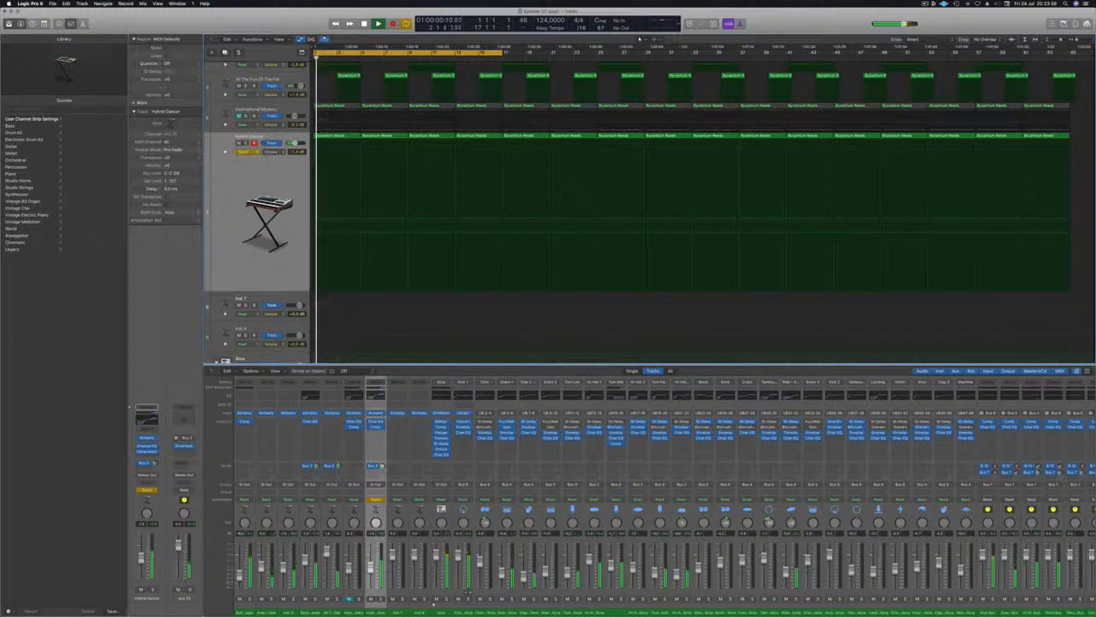
Shape Hybrid Dancer's automation to rise from the start to bar 9 and fall by bar 17, with the mode set to Read.
{"action": "left_click", "coordinate": [351, 241]}
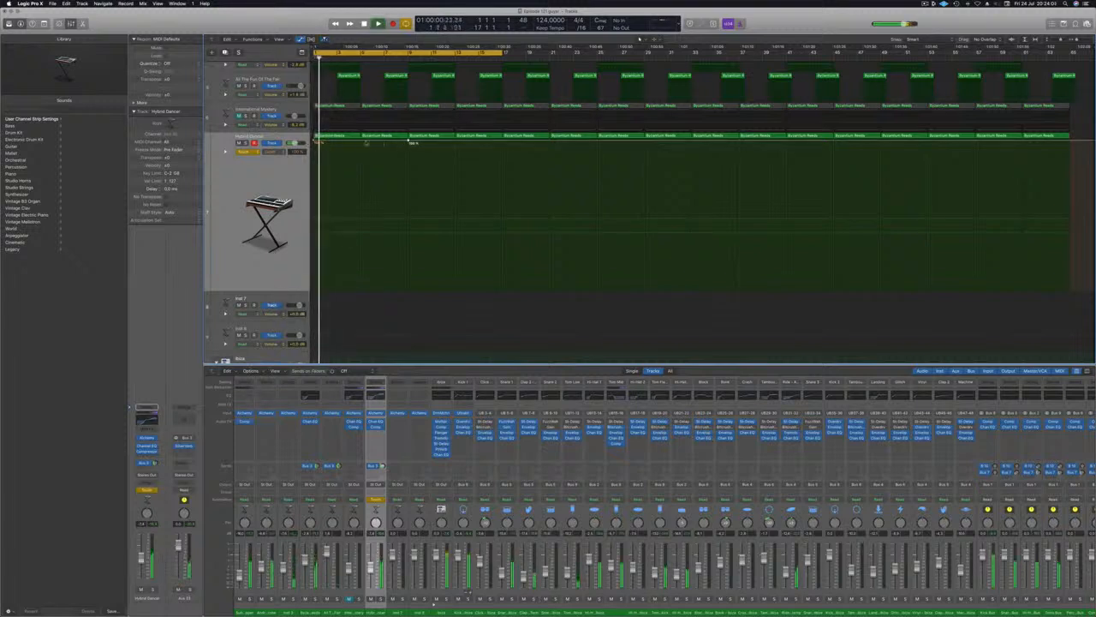
{"action": "left_click_drag", "start_coordinate": [412, 142], "coordinate": [410, 166]}
{"action": "left_click", "coordinate": [247, 151]}
{"action": "left_click", "coordinate": [244, 145]}
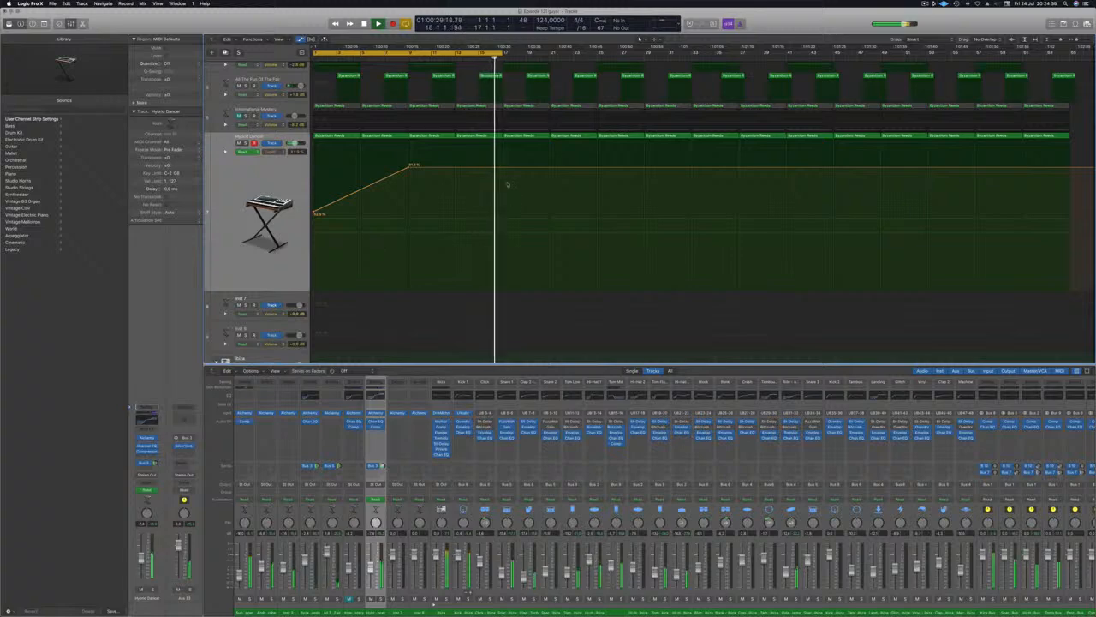
{"action": "left_click_drag", "start_coordinate": [503, 169], "coordinate": [504, 212]}
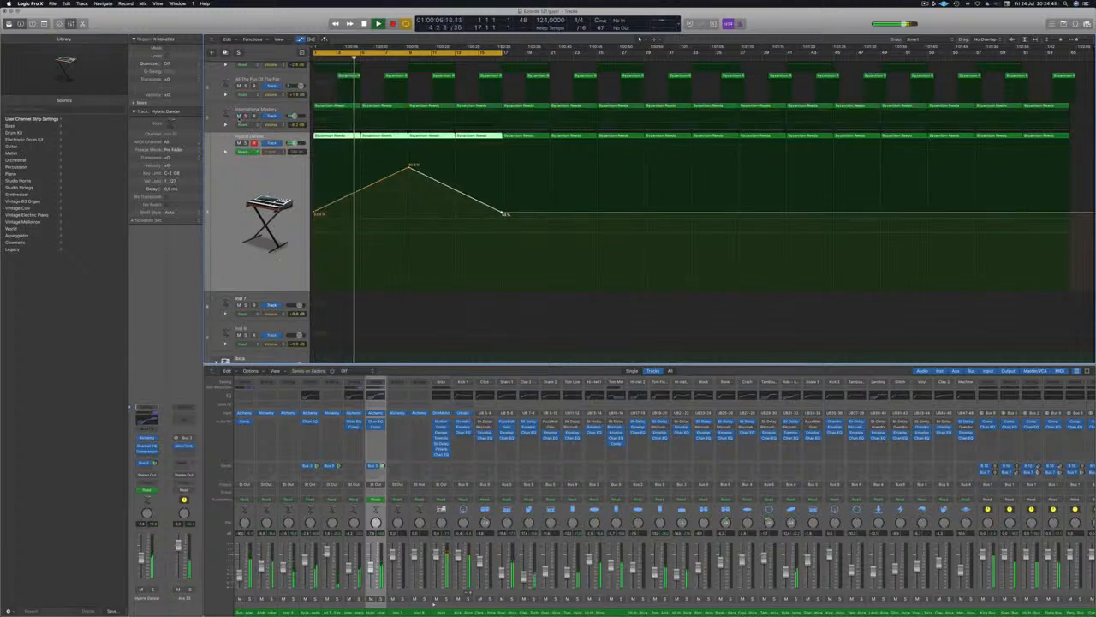
Select the International Mystery track and slightly lower Hybrid Dancer's automation point at bar 17.
{"action": "left_click", "coordinate": [227, 116]}
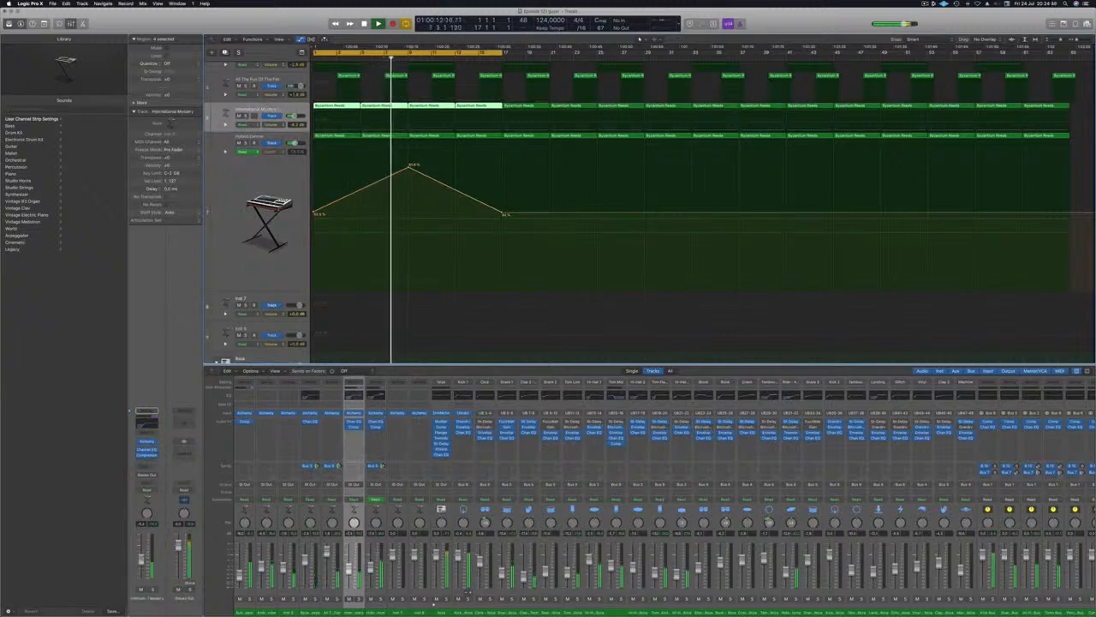
{"action": "key", "text": "super+Up"}
{"action": "key", "text": "super+Up"}
{"action": "key", "text": "super+Up"}
{"action": "key", "text": "super+Up"}
{"action": "key", "text": "super+Up"}
{"action": "key", "text": "super+Up"}
{"action": "key", "text": "super+Up"}
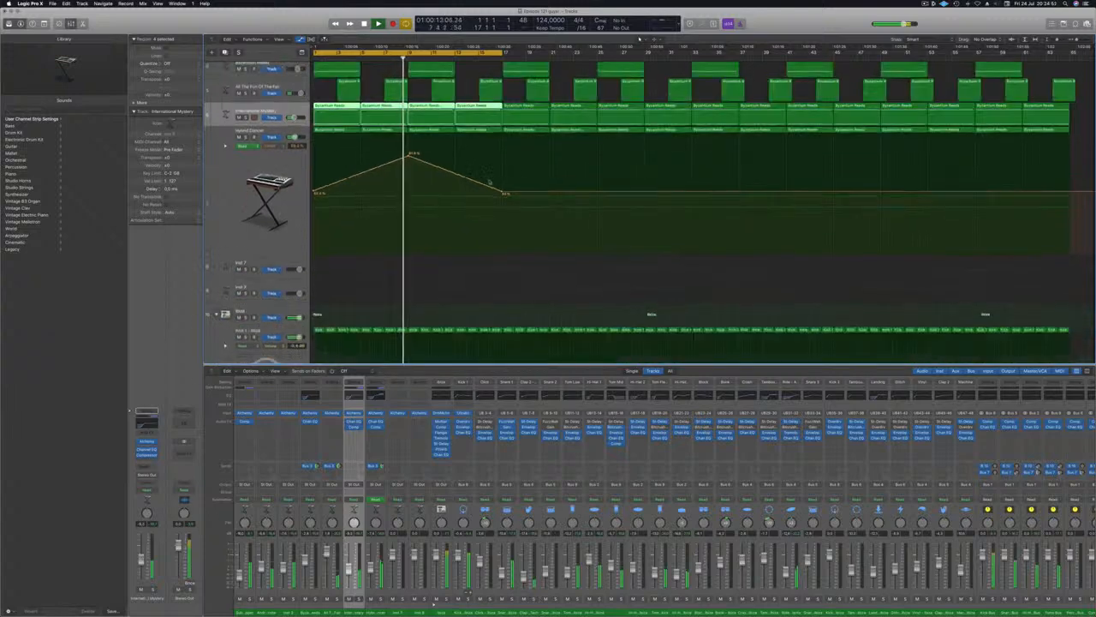
{"action": "key", "text": "super+Up"}
{"action": "key", "text": "super+Up"}
{"action": "key", "text": "super+Up"}
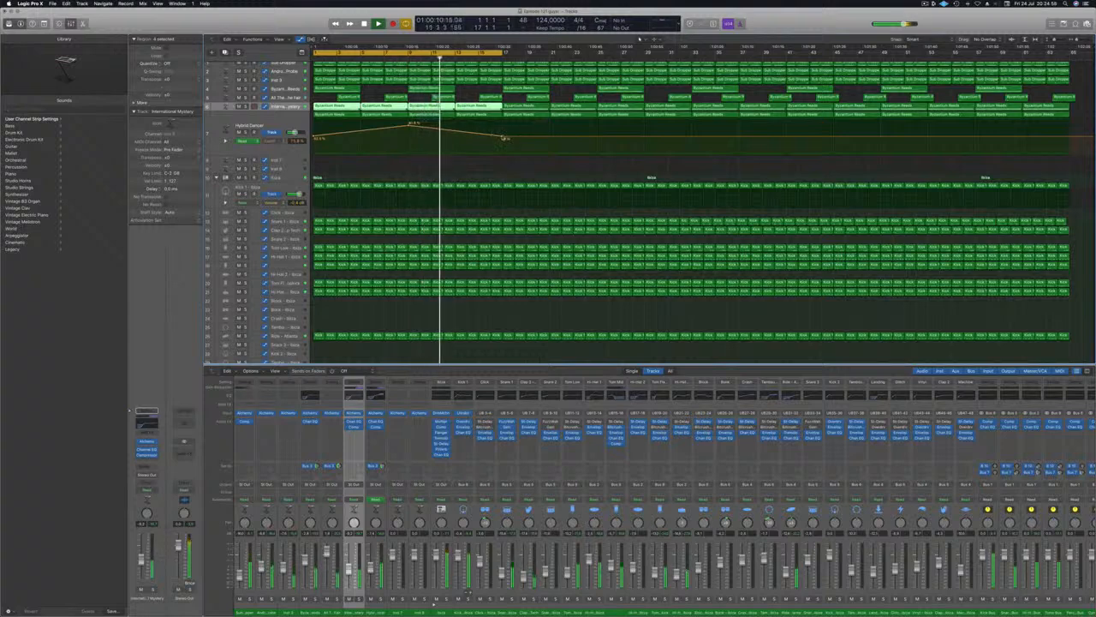
{"action": "left_click_drag", "start_coordinate": [499, 137], "coordinate": [505, 140]}
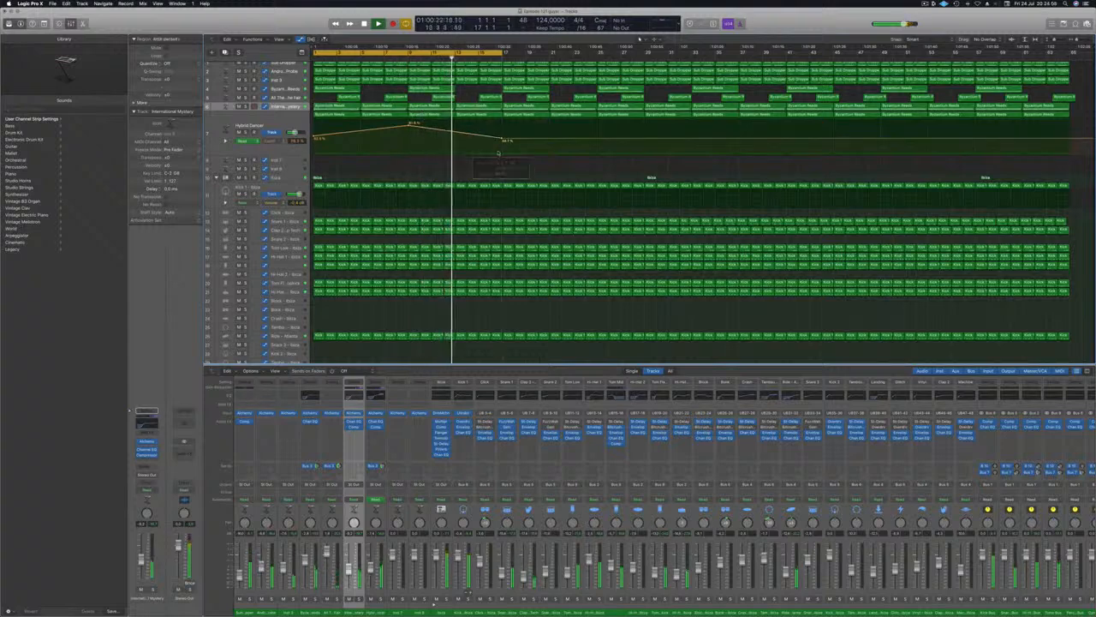
{"action": "scroll", "coordinate": [514, 147], "scroll_direction": "up", "scroll_amount": 1}
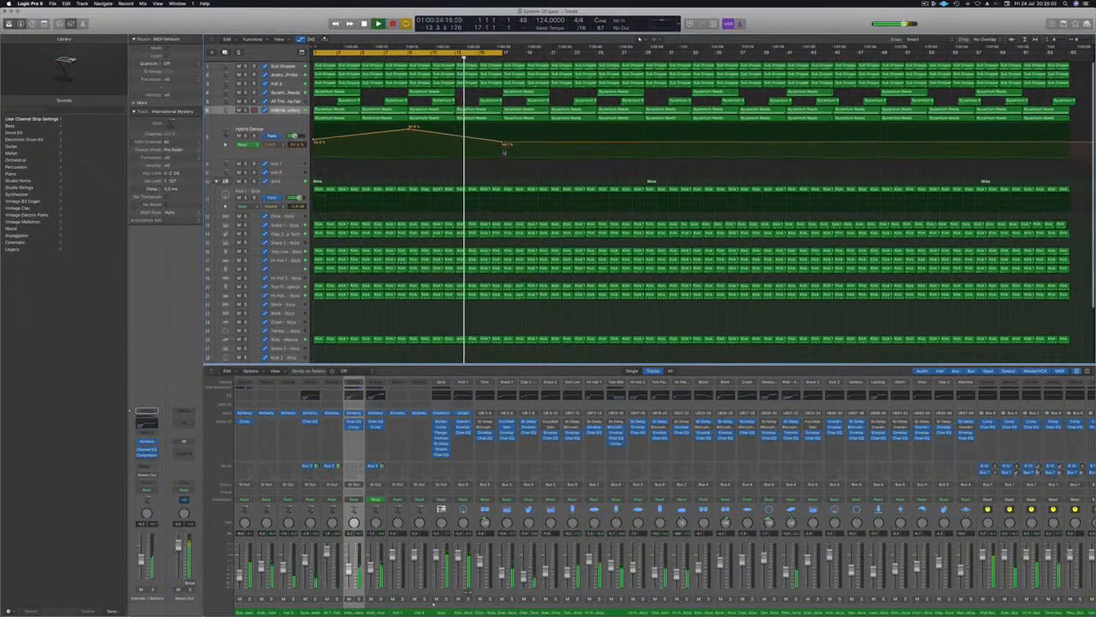
{"action": "left_click", "coordinate": [925, 3]}
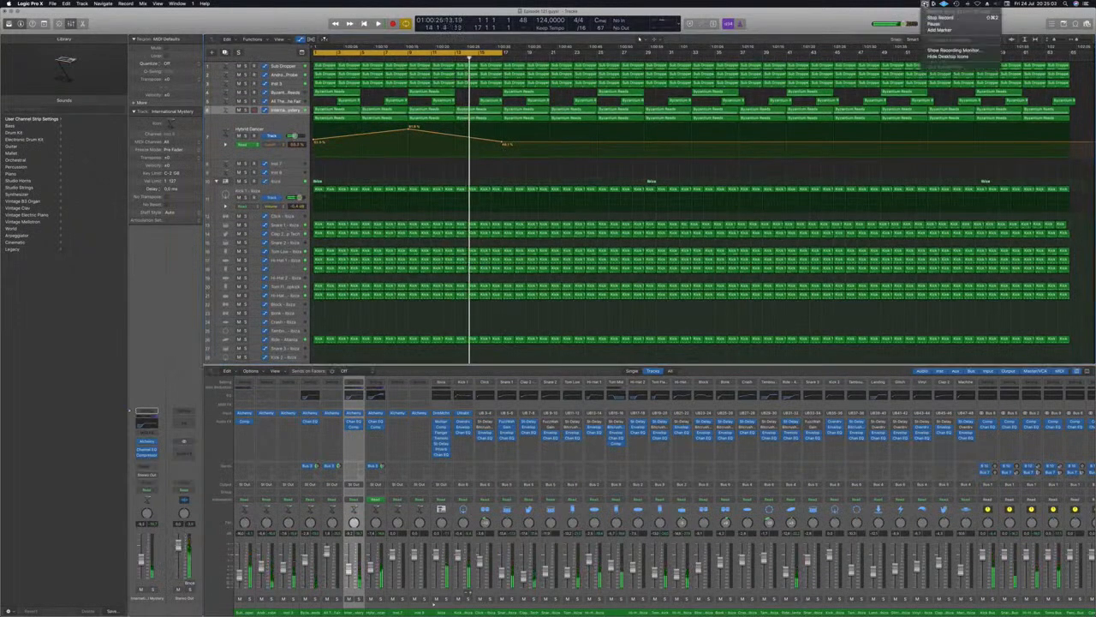
{"action": "left_click", "coordinate": [940, 18]}
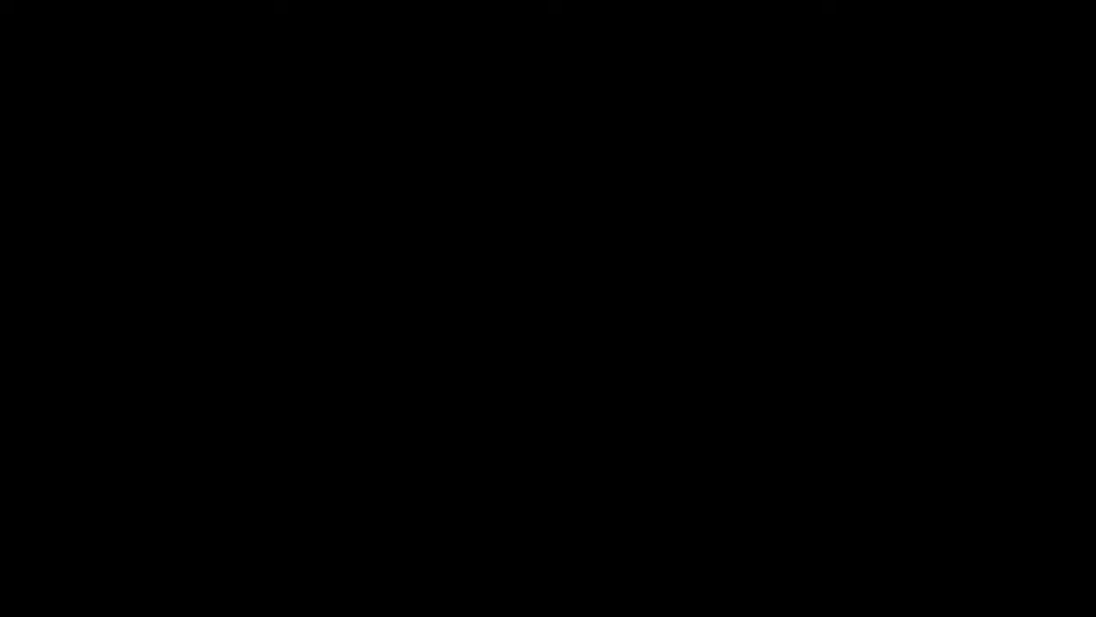